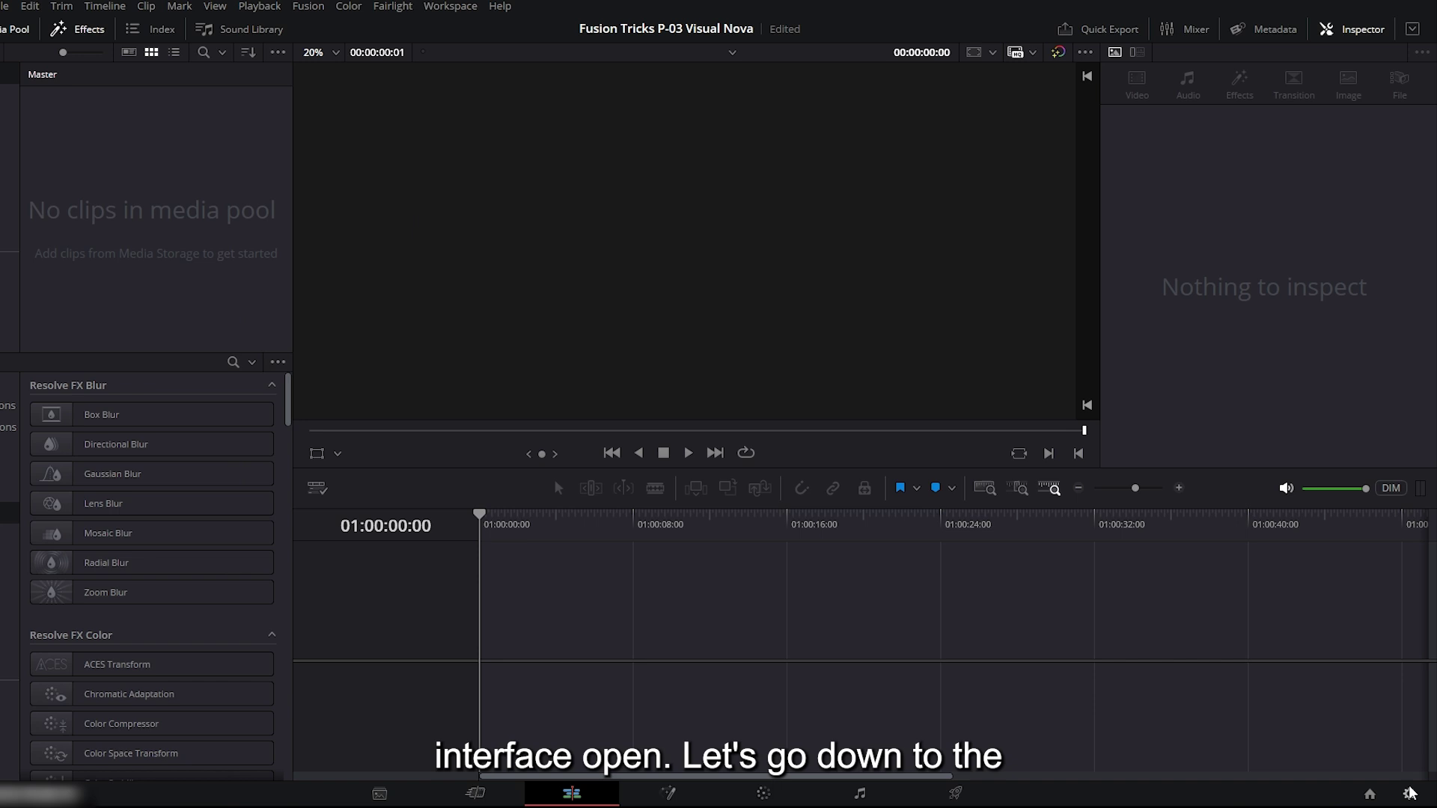
Set the timeline to 1920 x 1080 HD at 30 fps and save the project settings.
click(1407, 794)
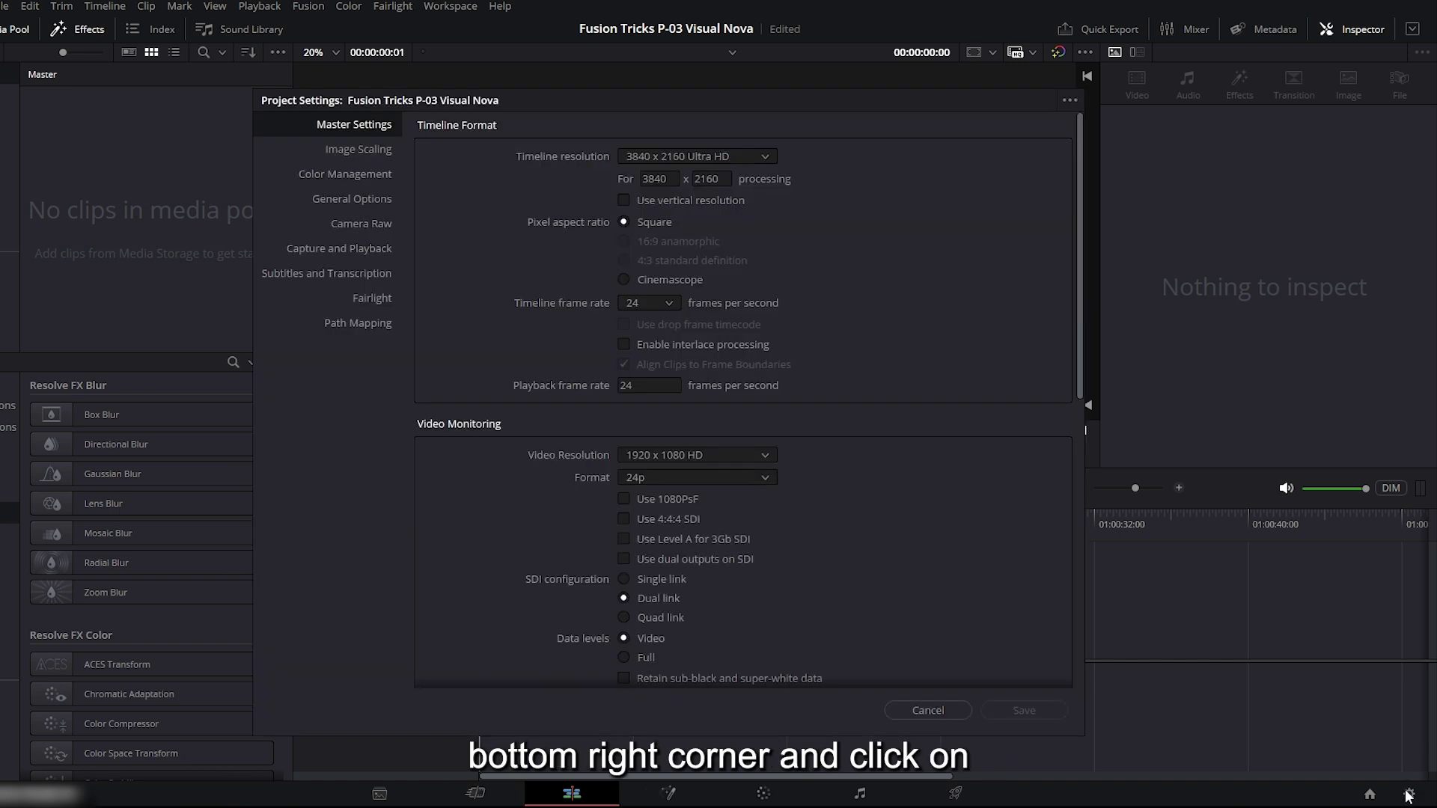
click(736, 155)
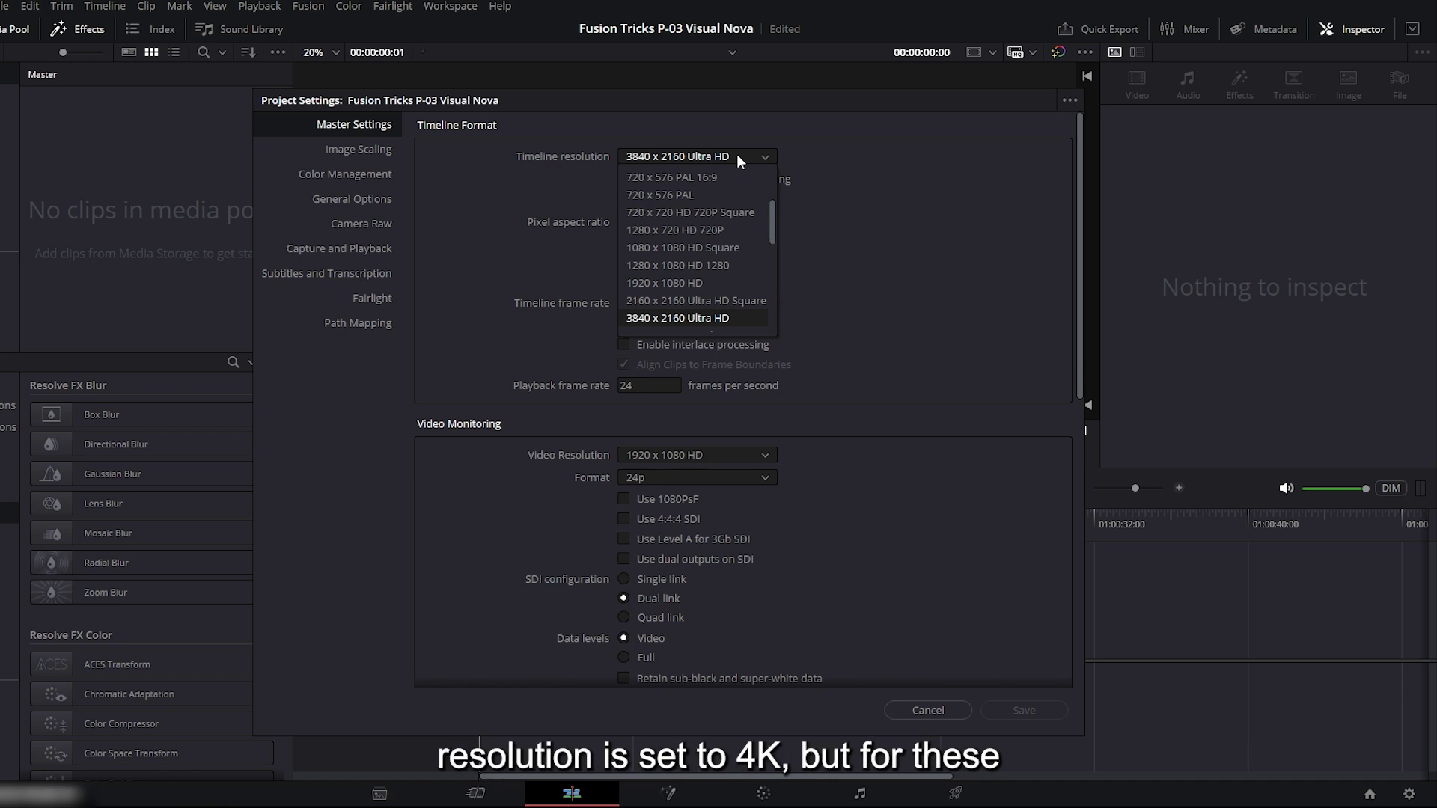
click(675, 286)
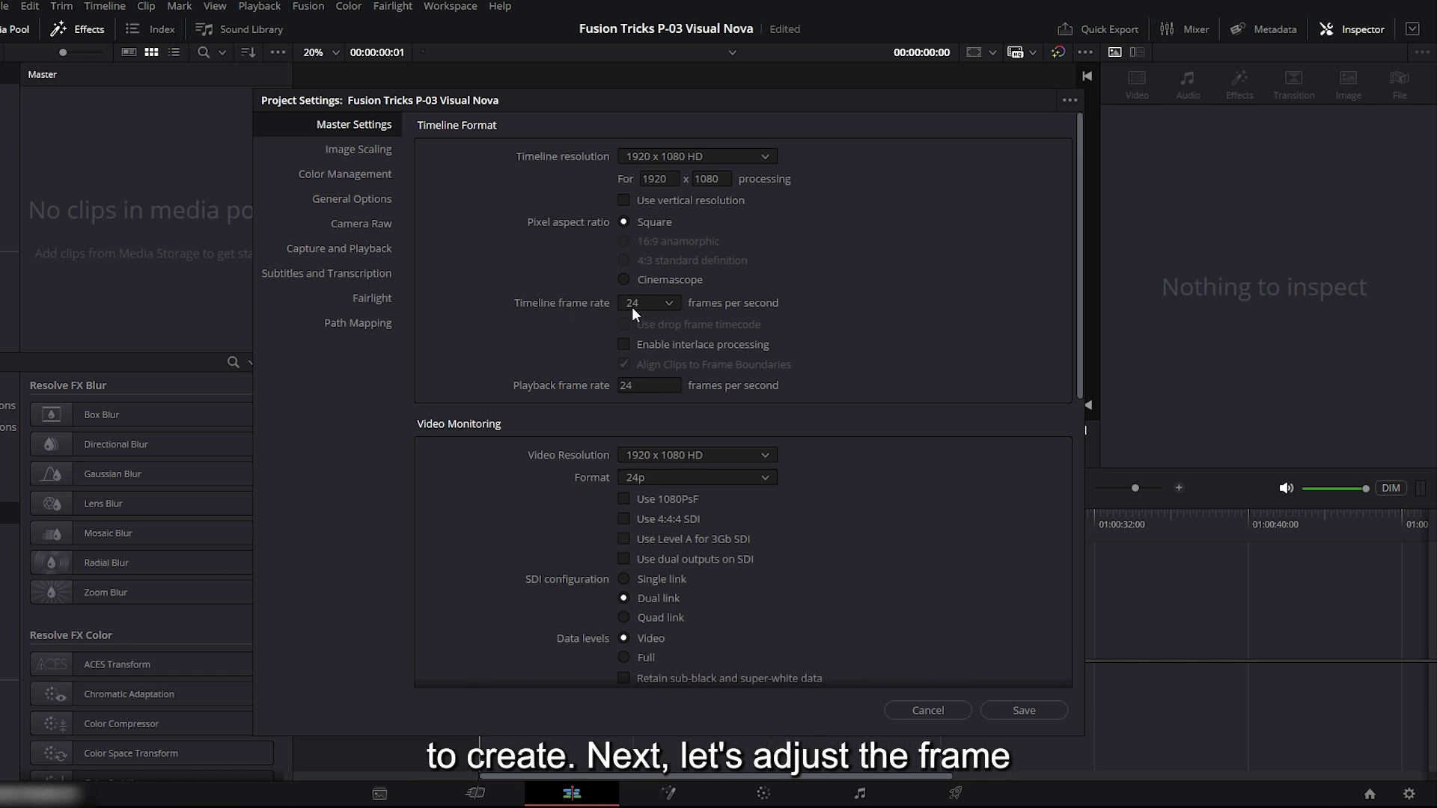
click(661, 303)
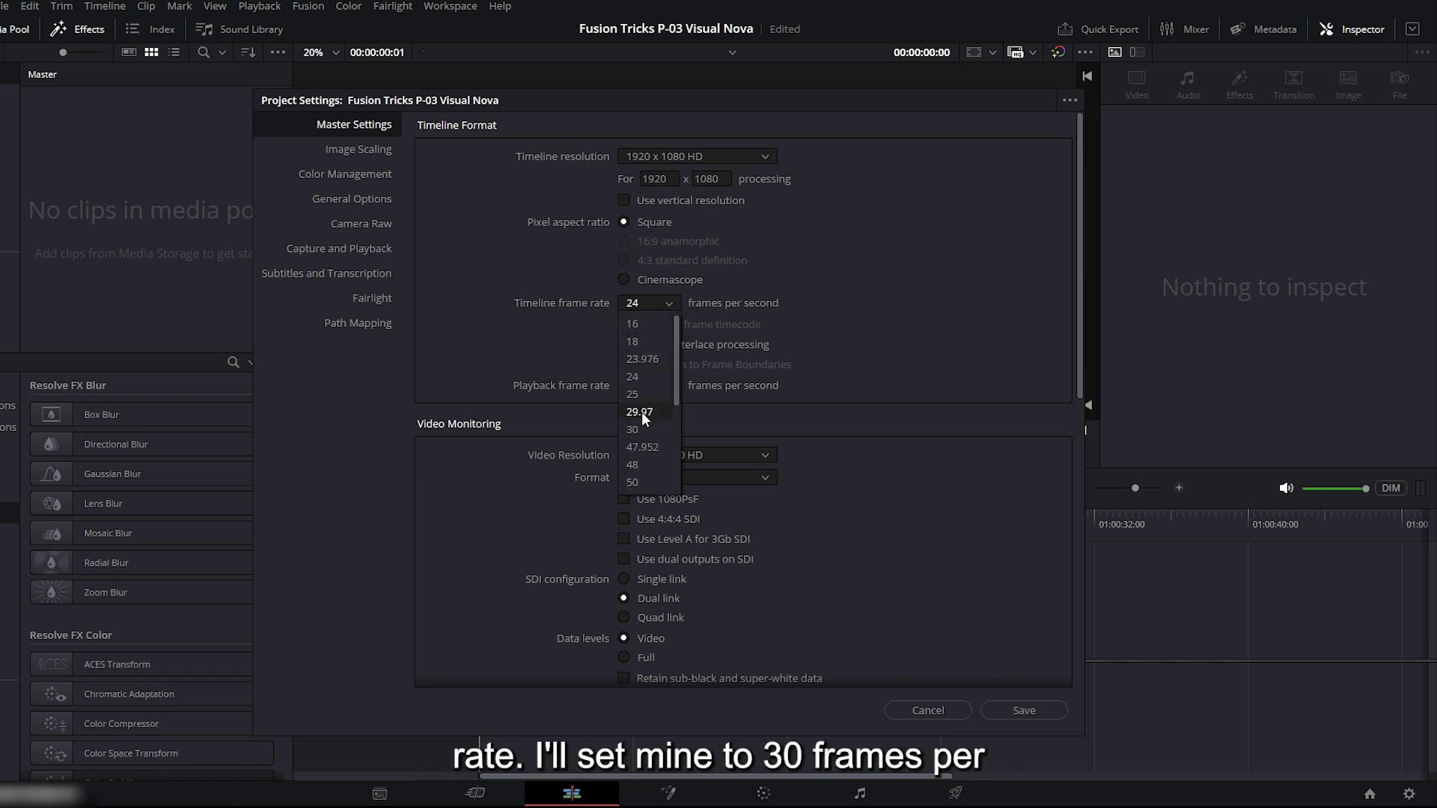
click(640, 432)
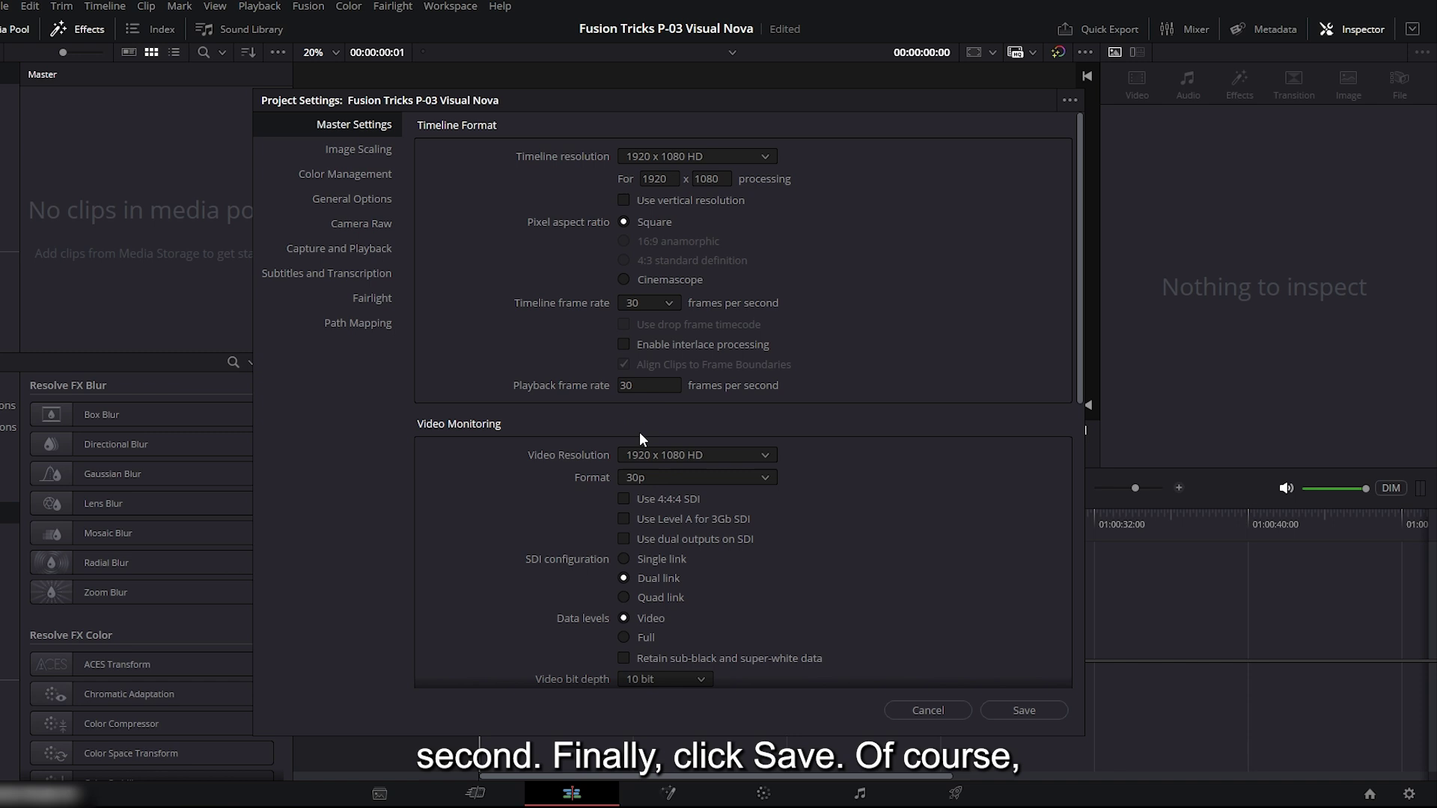
click(1014, 709)
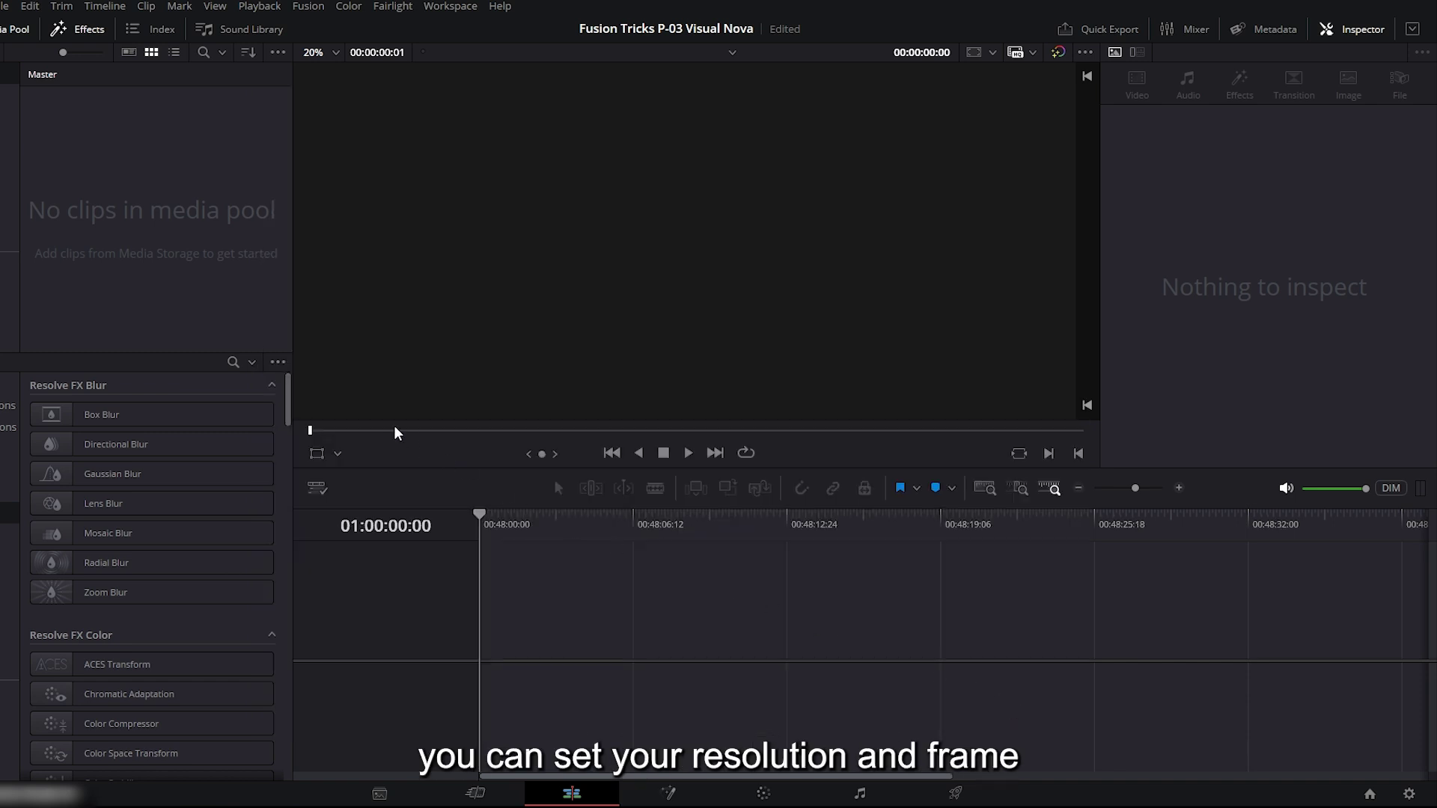
Widen the media pool and drop the Text+ title from Toolbox > Titles at the start of V1.
drag(296, 364, 244, 465)
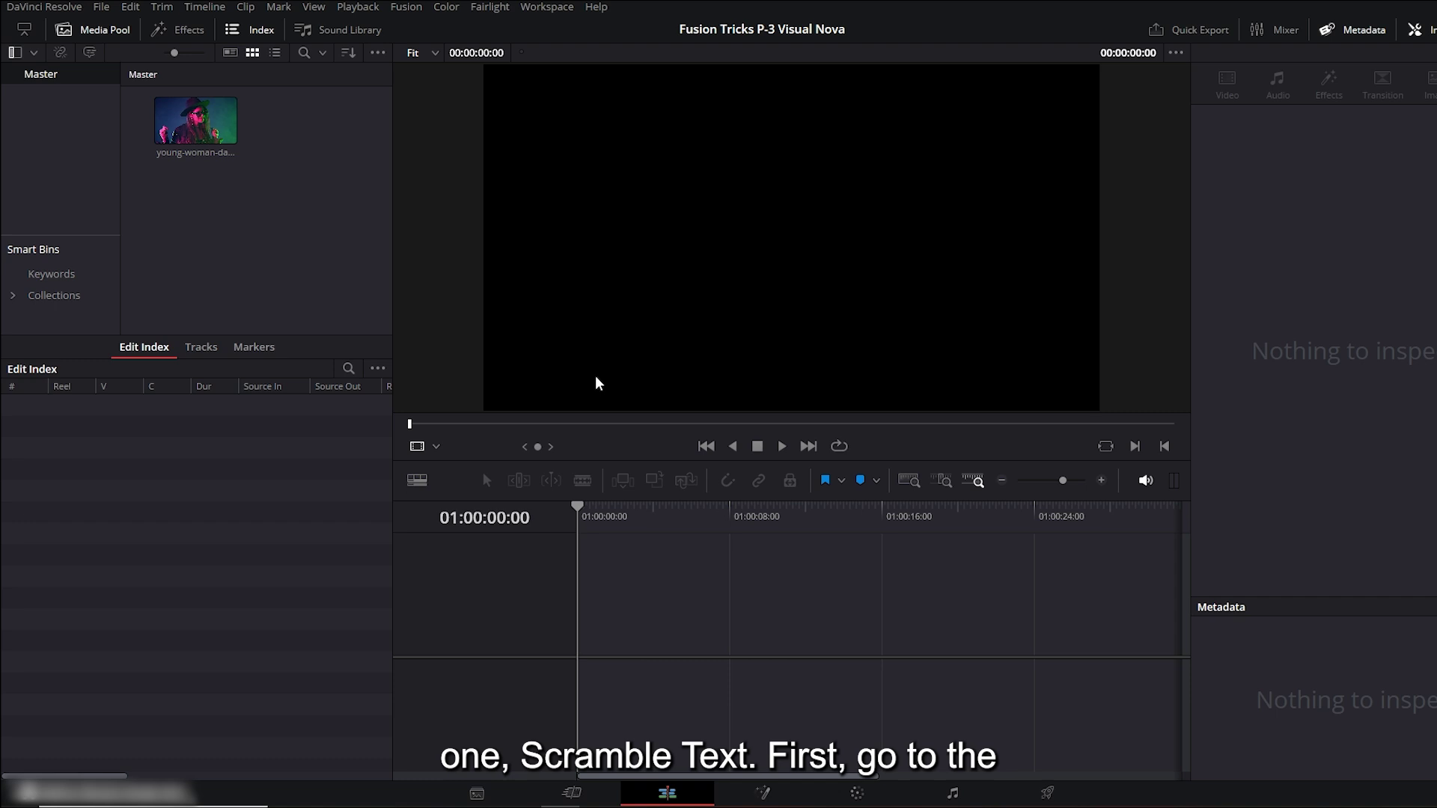
click(185, 34)
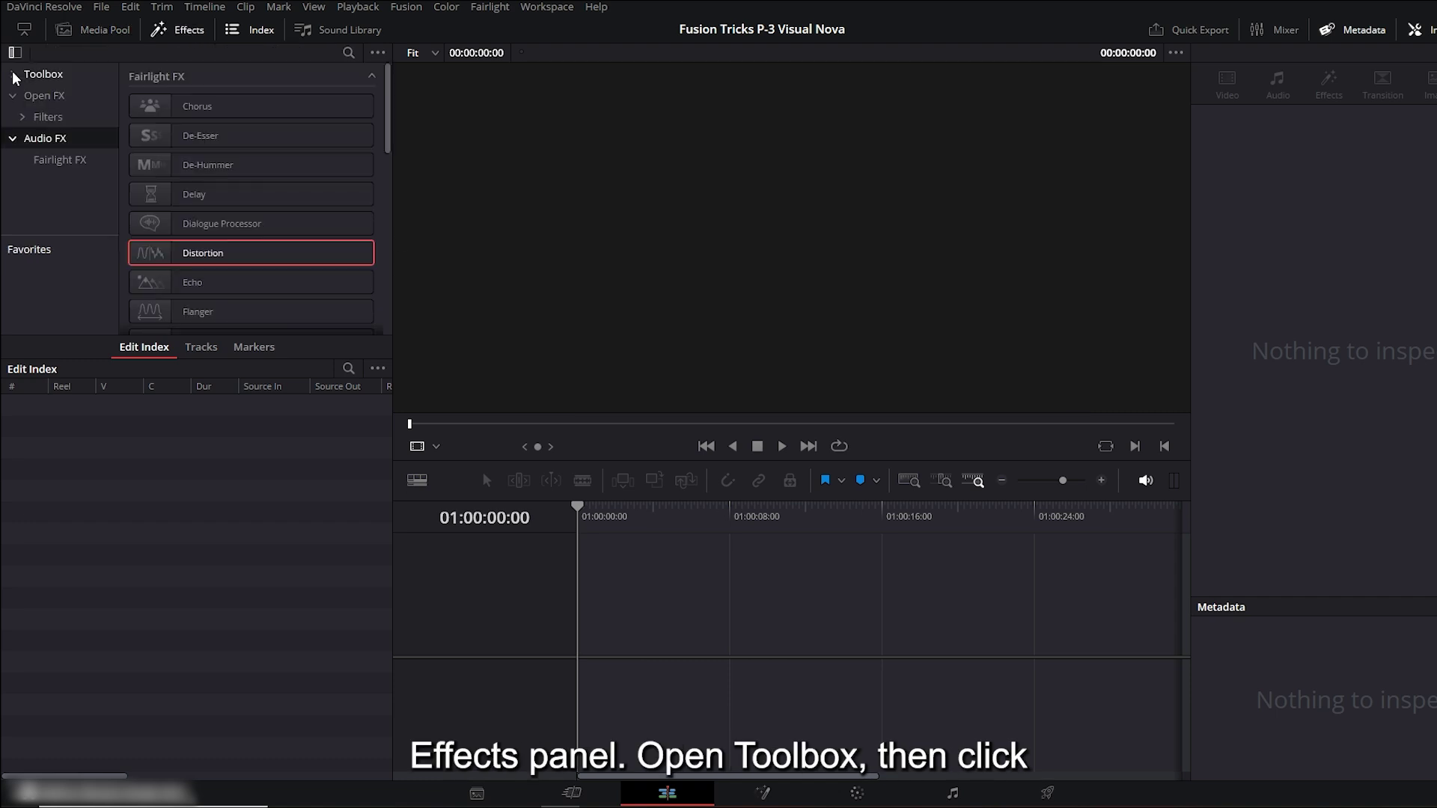
click(13, 75)
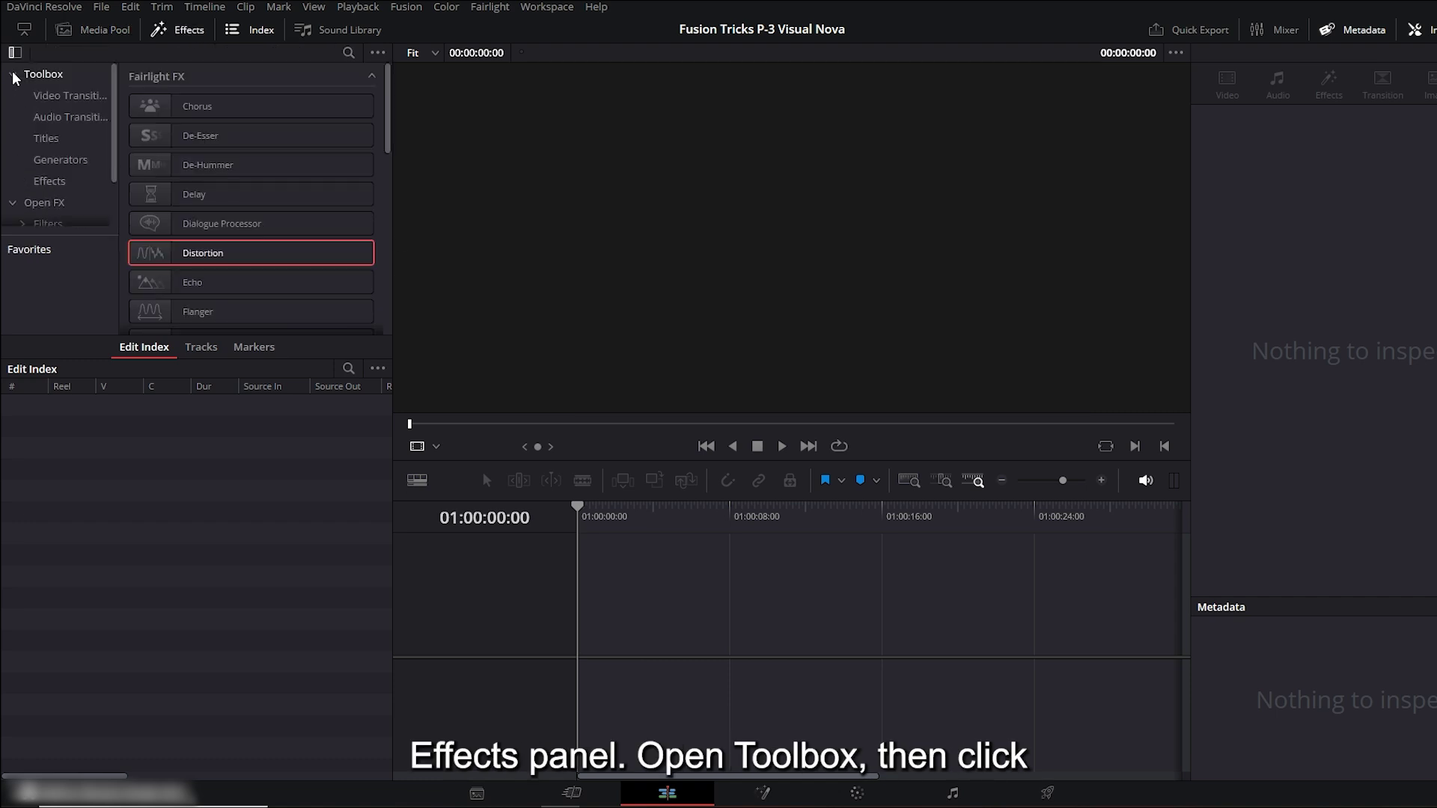
click(46, 138)
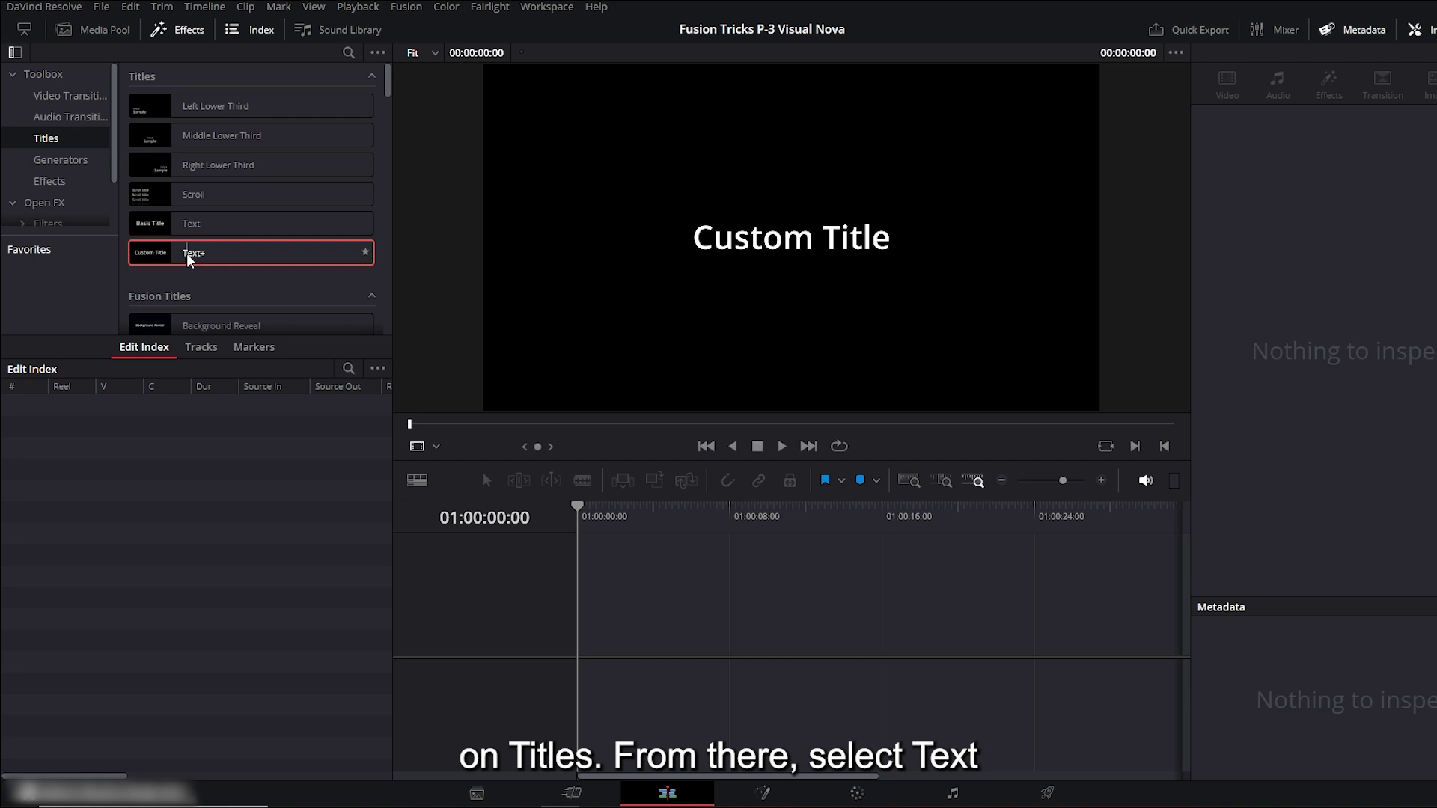
drag(238, 265, 634, 471)
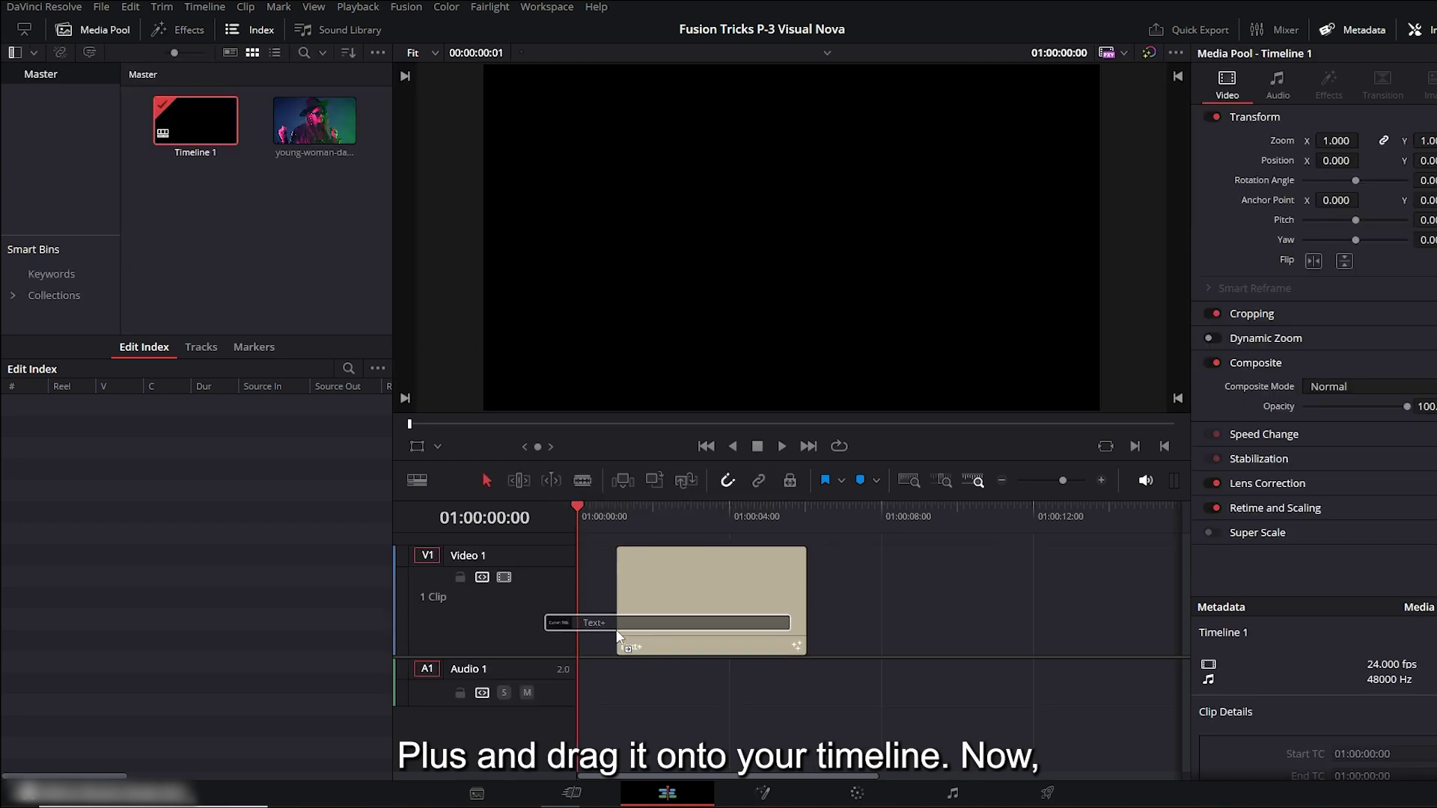
drag(618, 635, 599, 634)
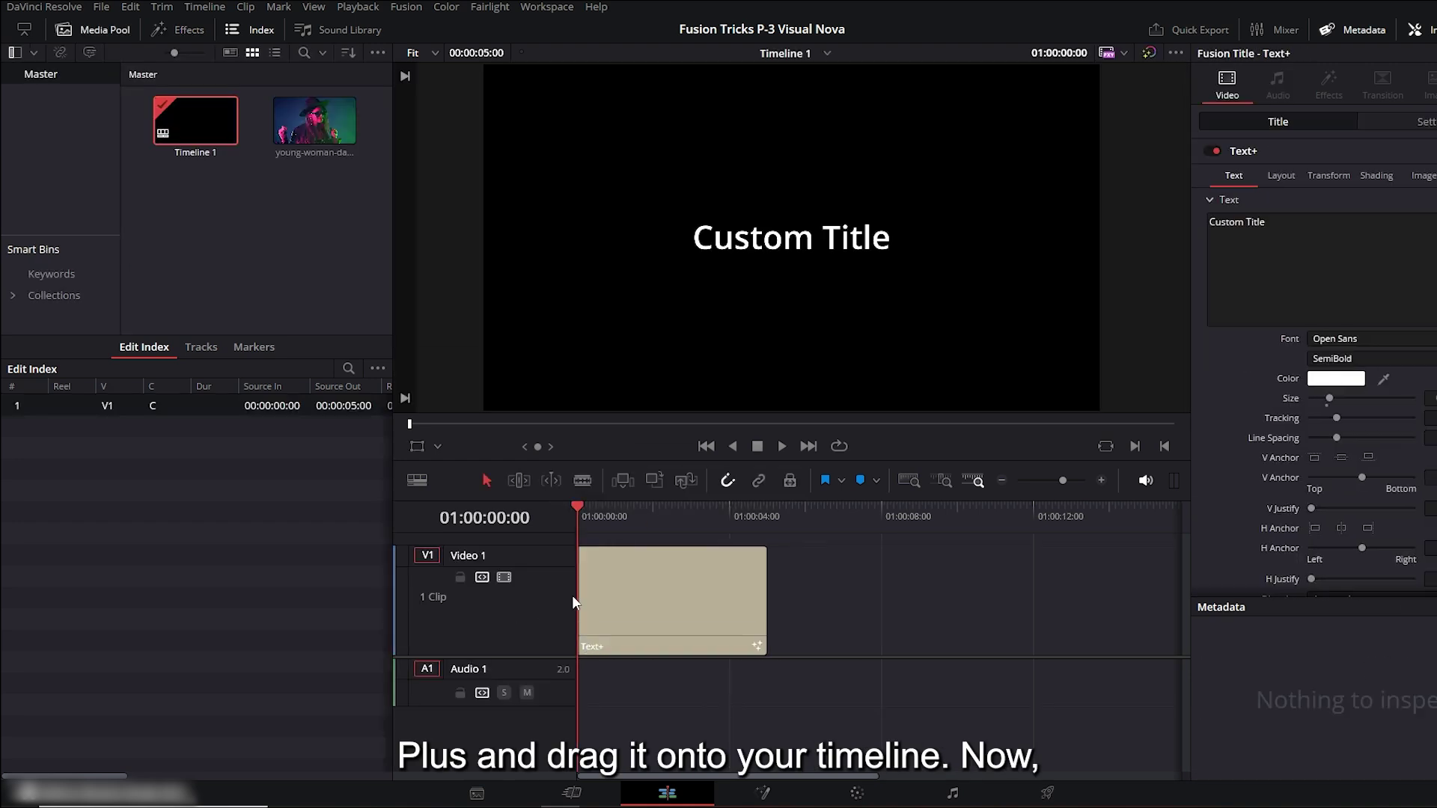
click(629, 623)
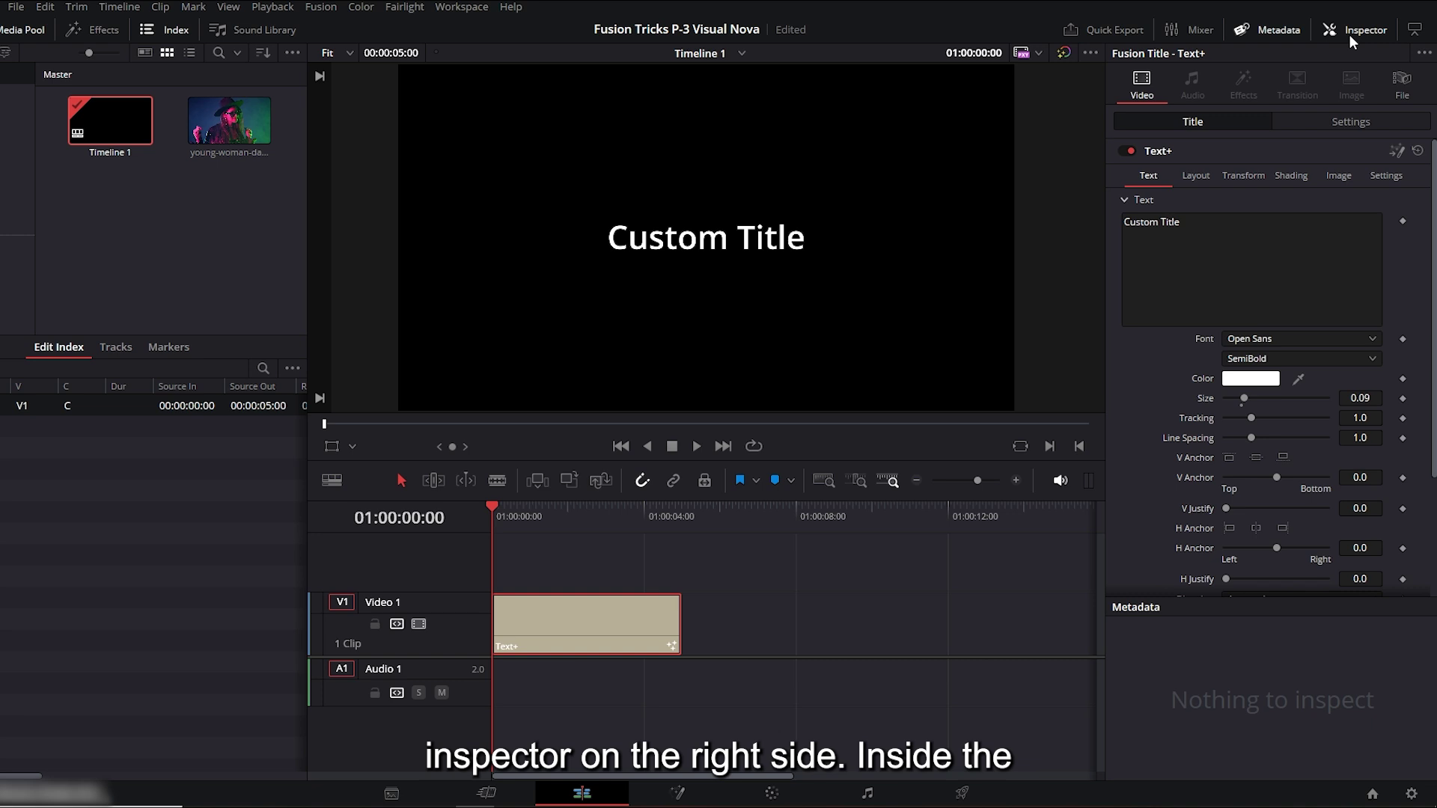
Replace the title text with PARTY in the Ink Free font, enlarged to size 0.1496.
click(1213, 228)
key(ctrl+a)
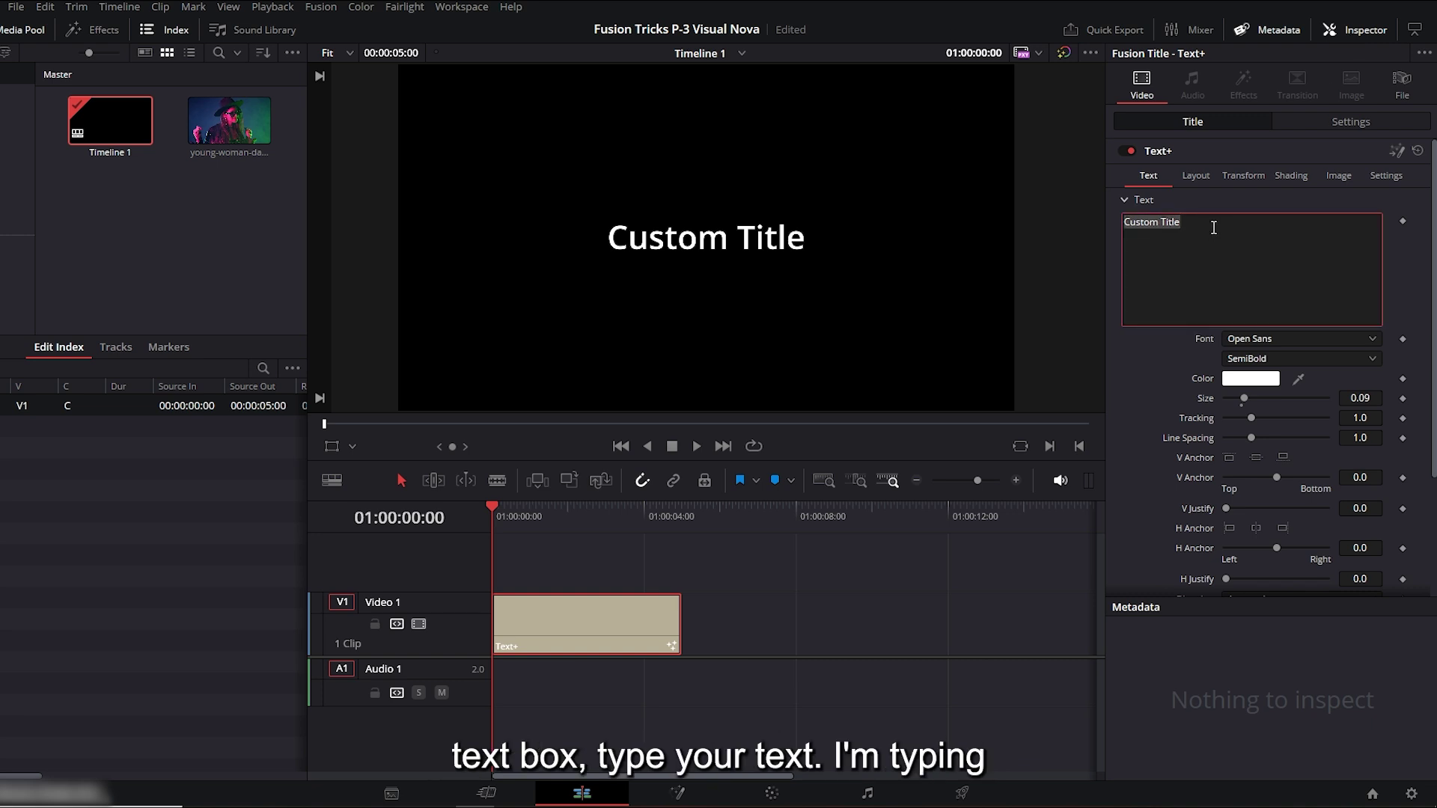
text(PARTY)
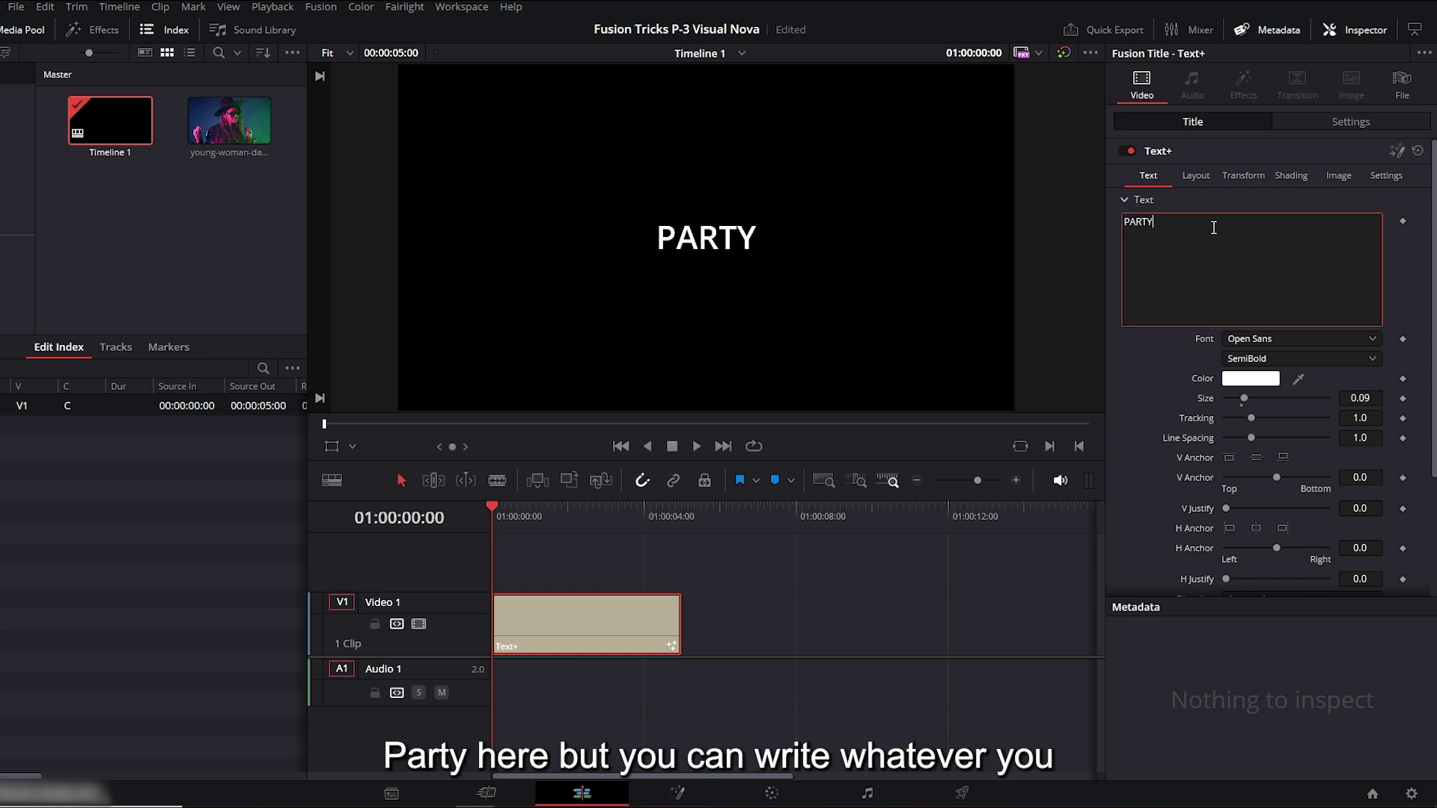
click(1290, 339)
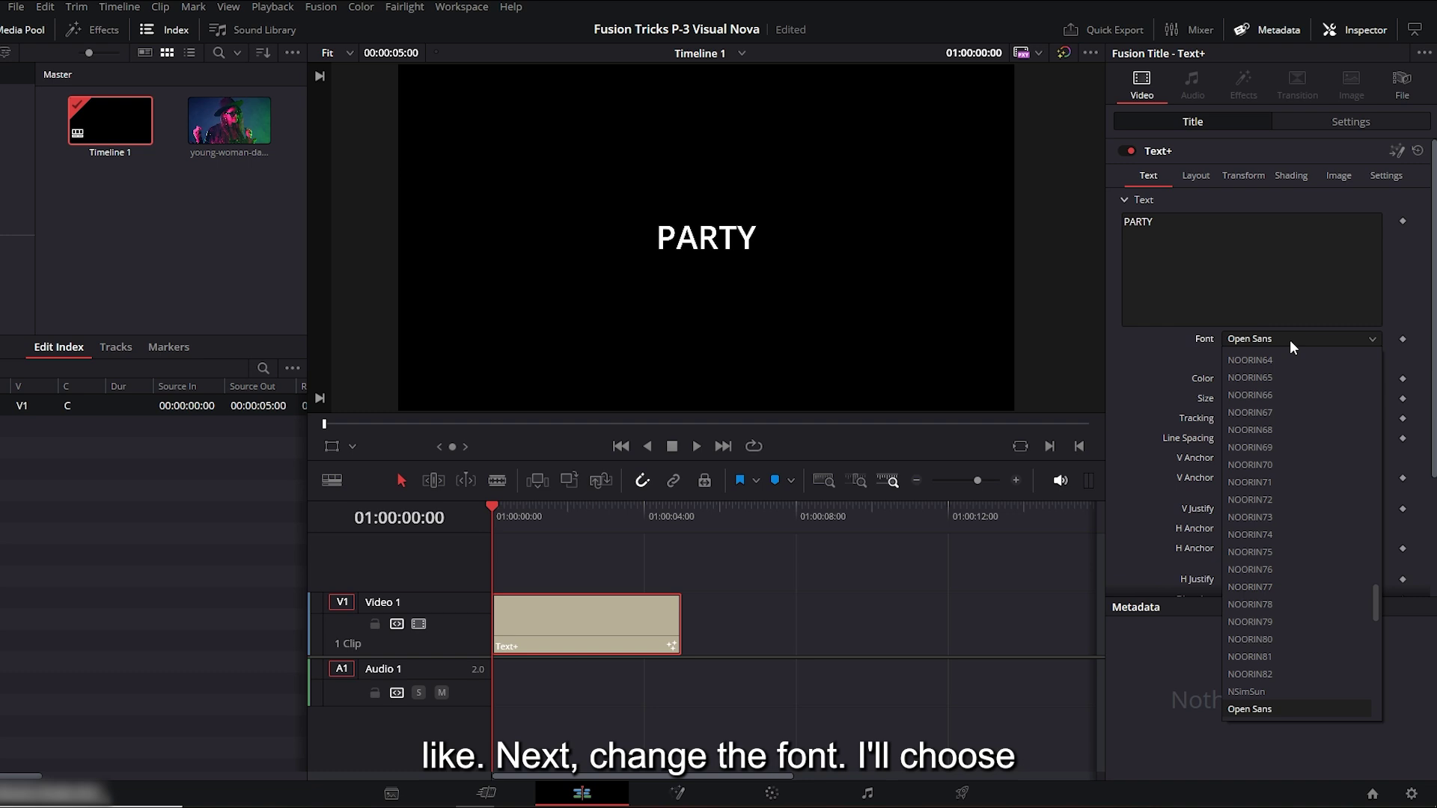
text(ink)
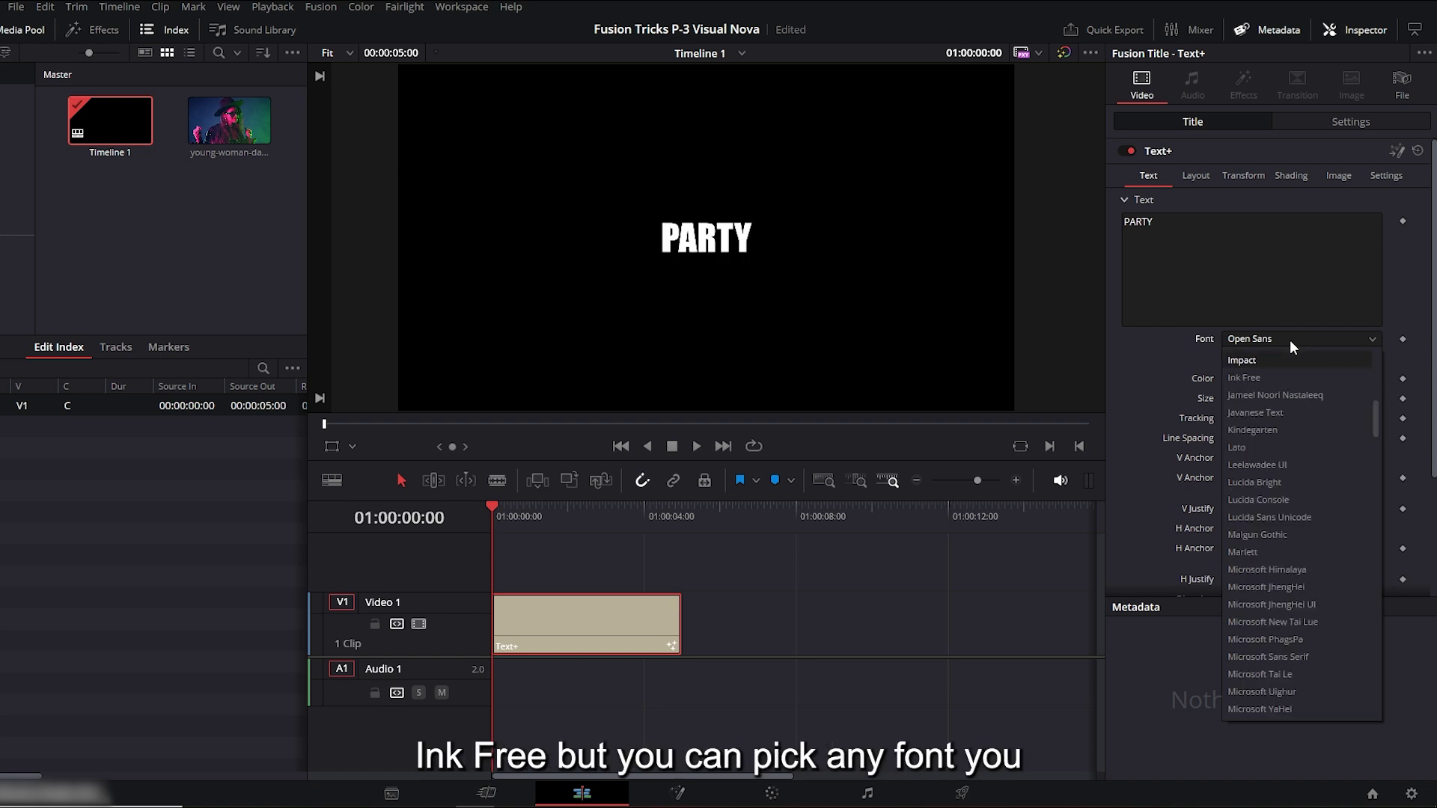
click(1275, 375)
drag(1242, 399, 1254, 398)
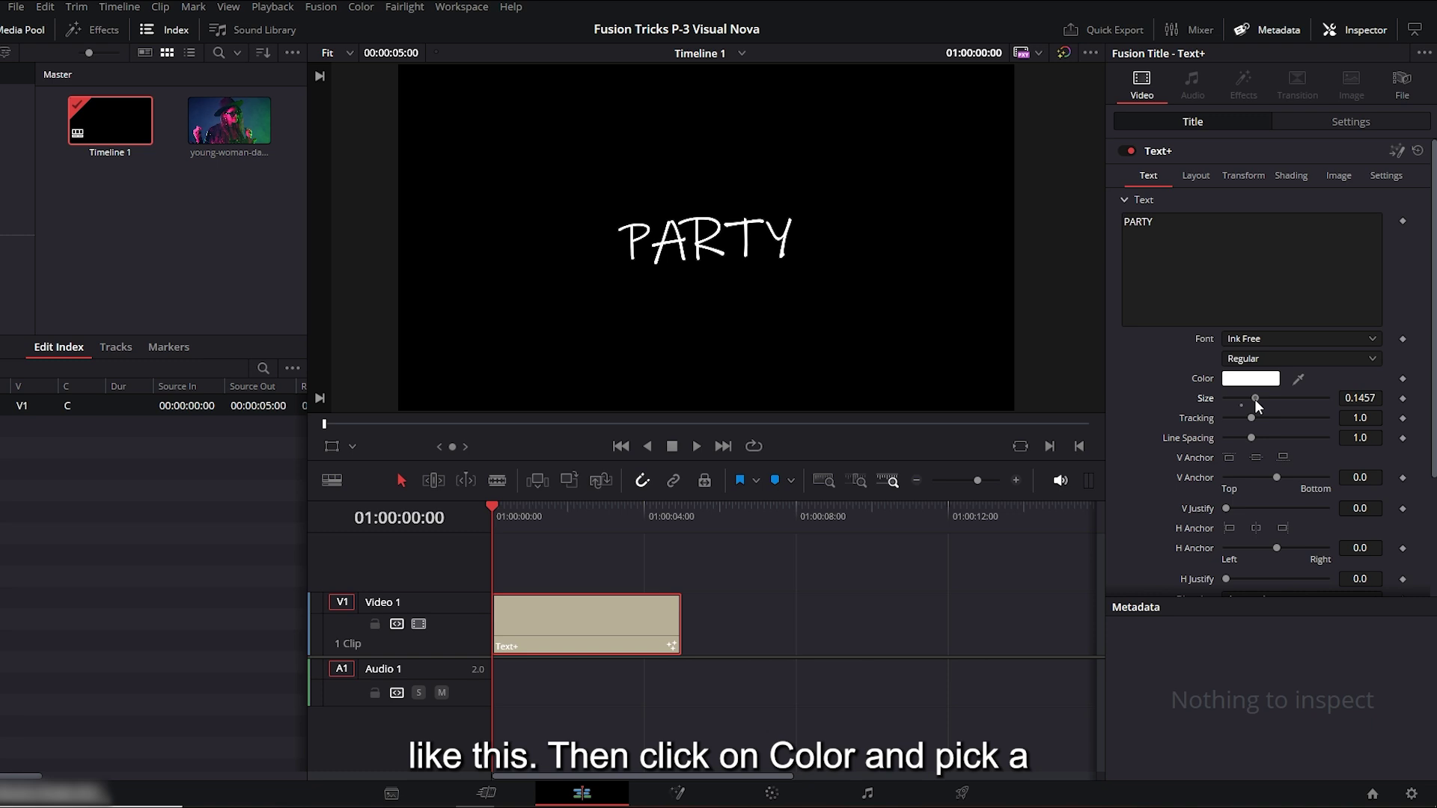
Colour the PARTY text cyan (#00ffff).
click(1247, 381)
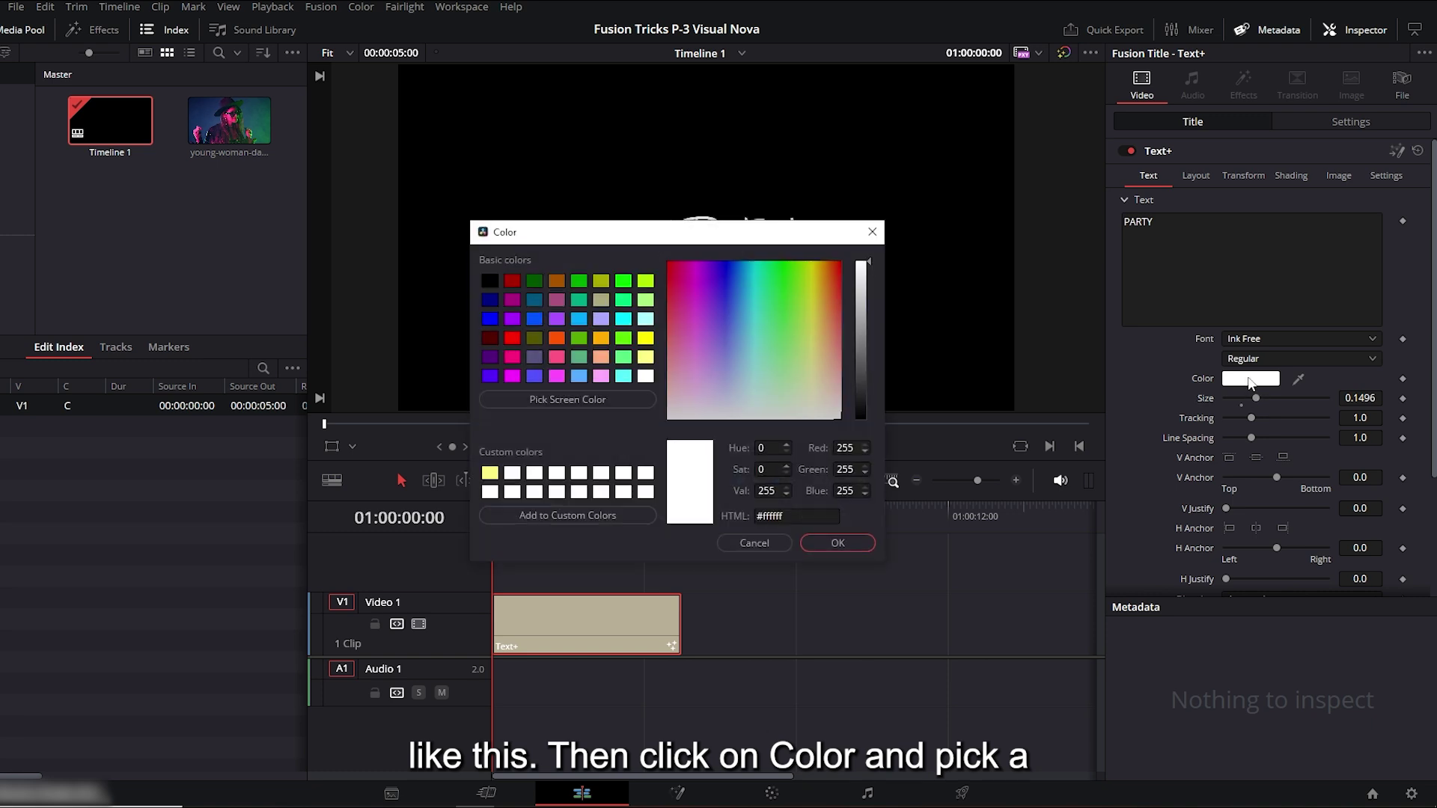
drag(616, 239, 687, 423)
click(674, 517)
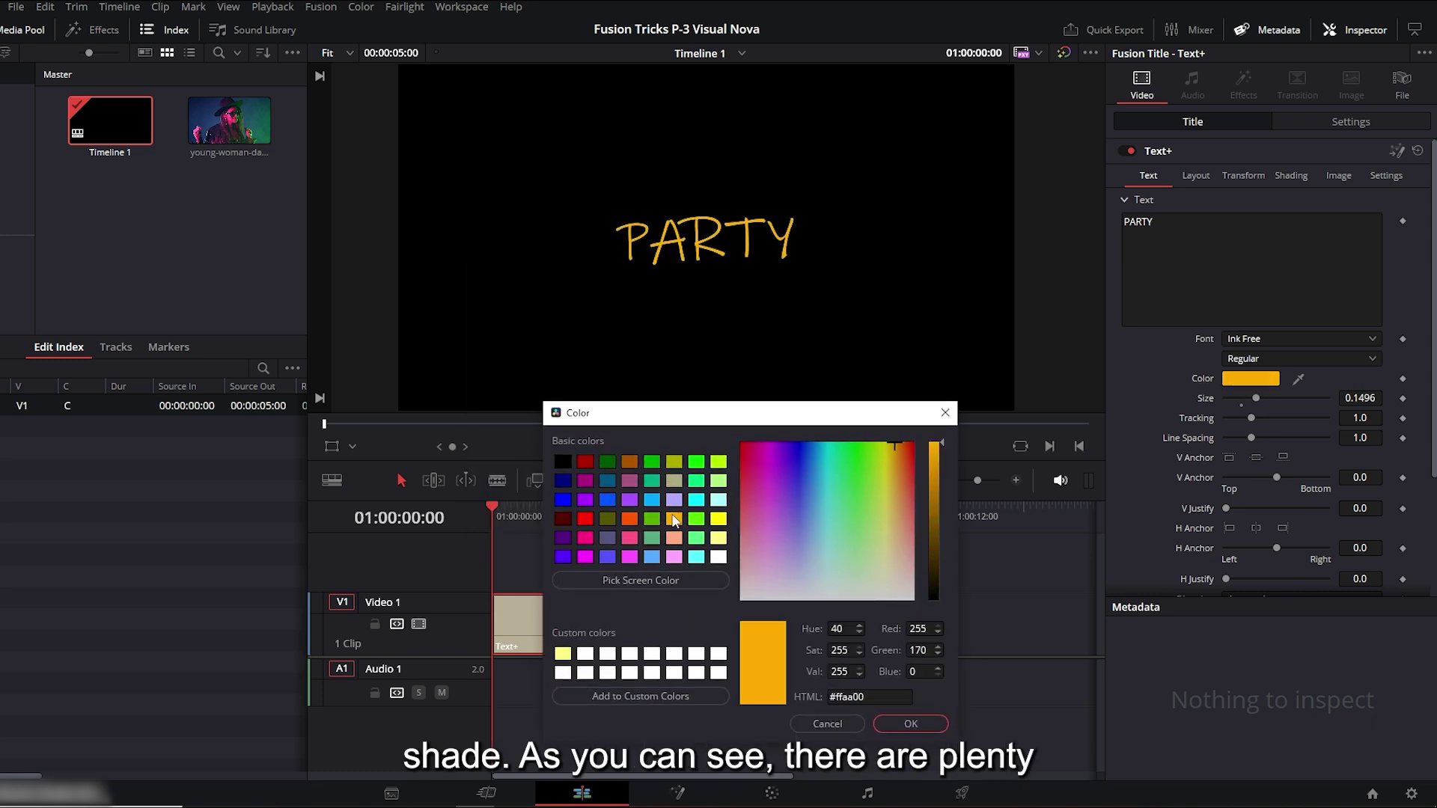
click(629, 518)
click(695, 499)
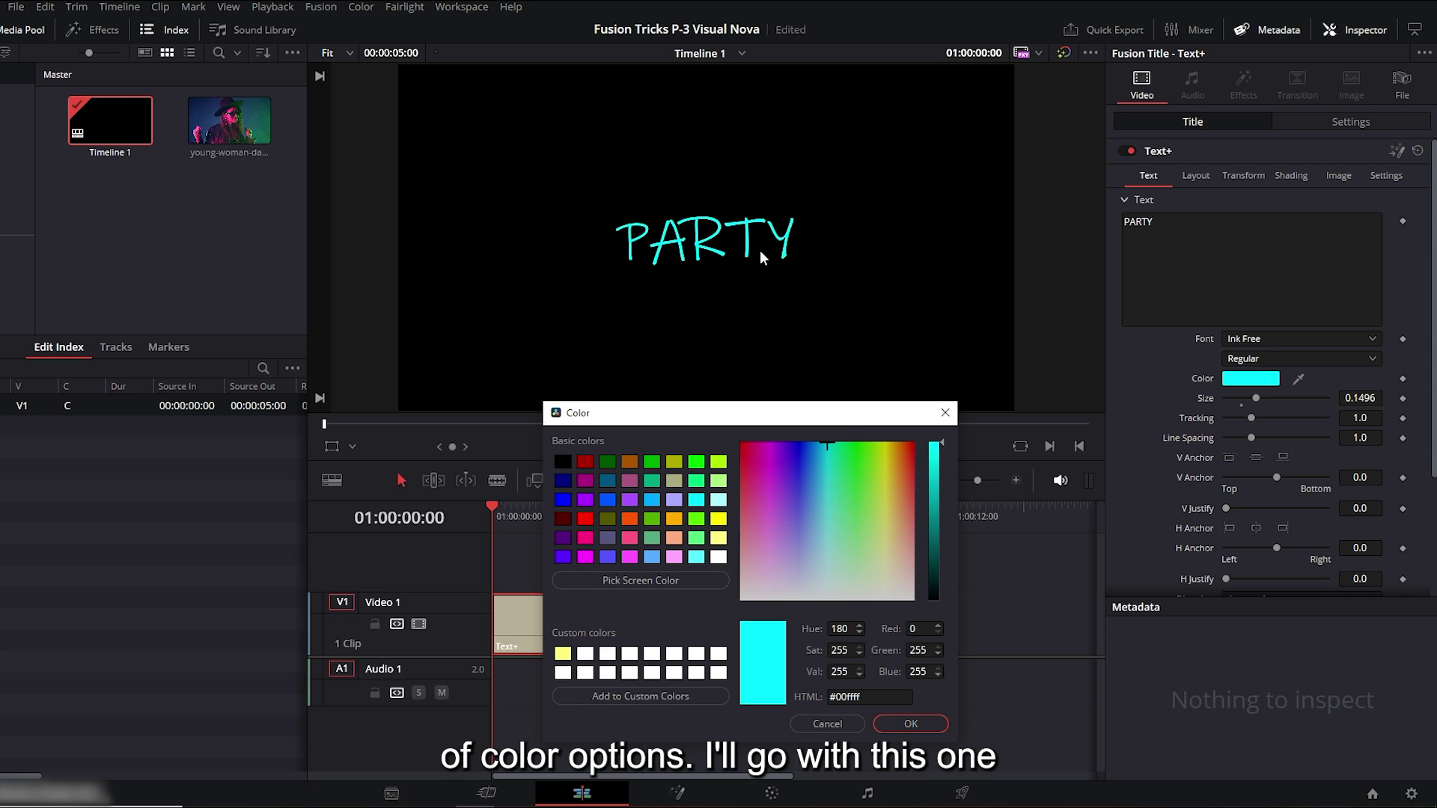
click(898, 723)
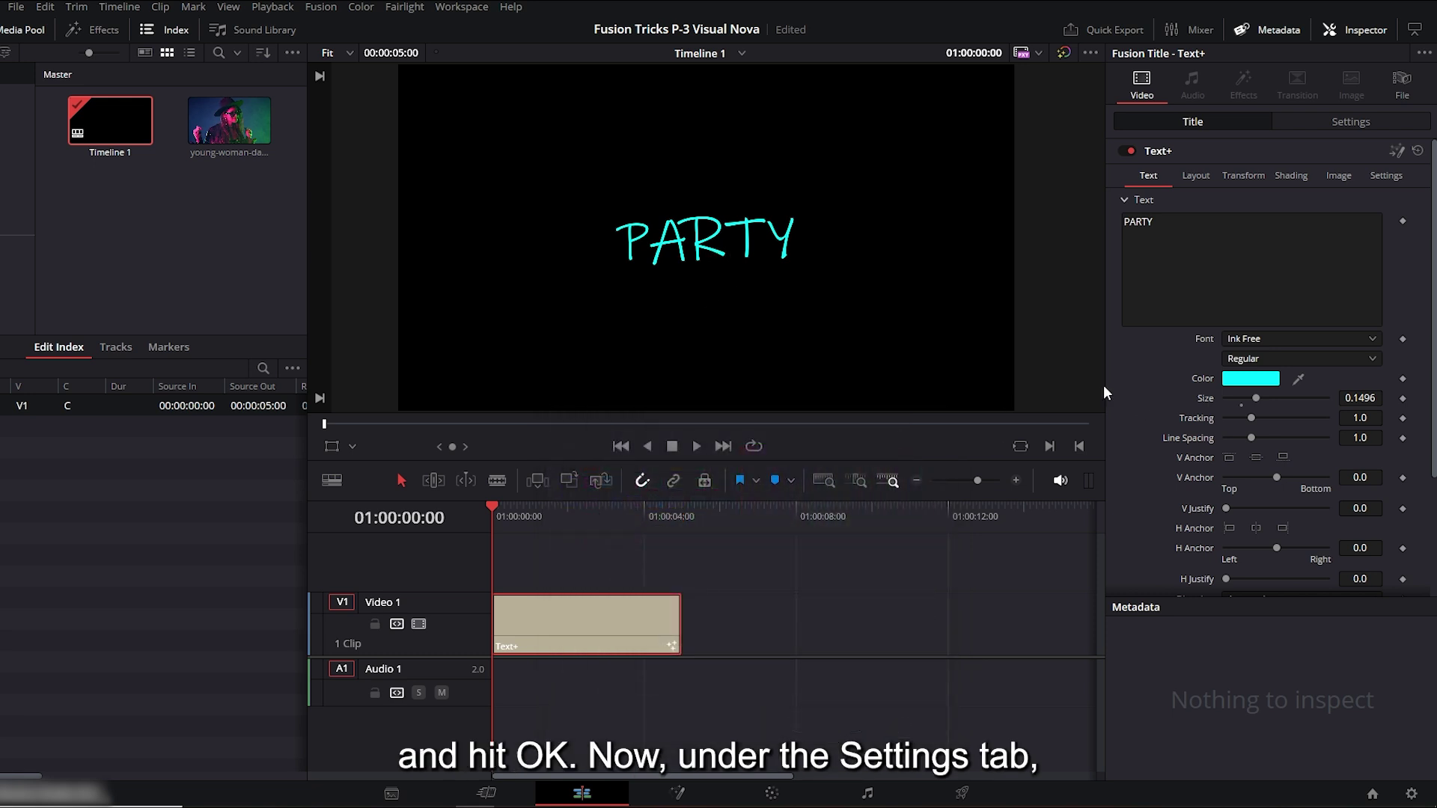
Lower PARTY to Y position -200 and add a TextScramble modifier to its text.
click(1312, 121)
drag(1347, 195, 1197, 194)
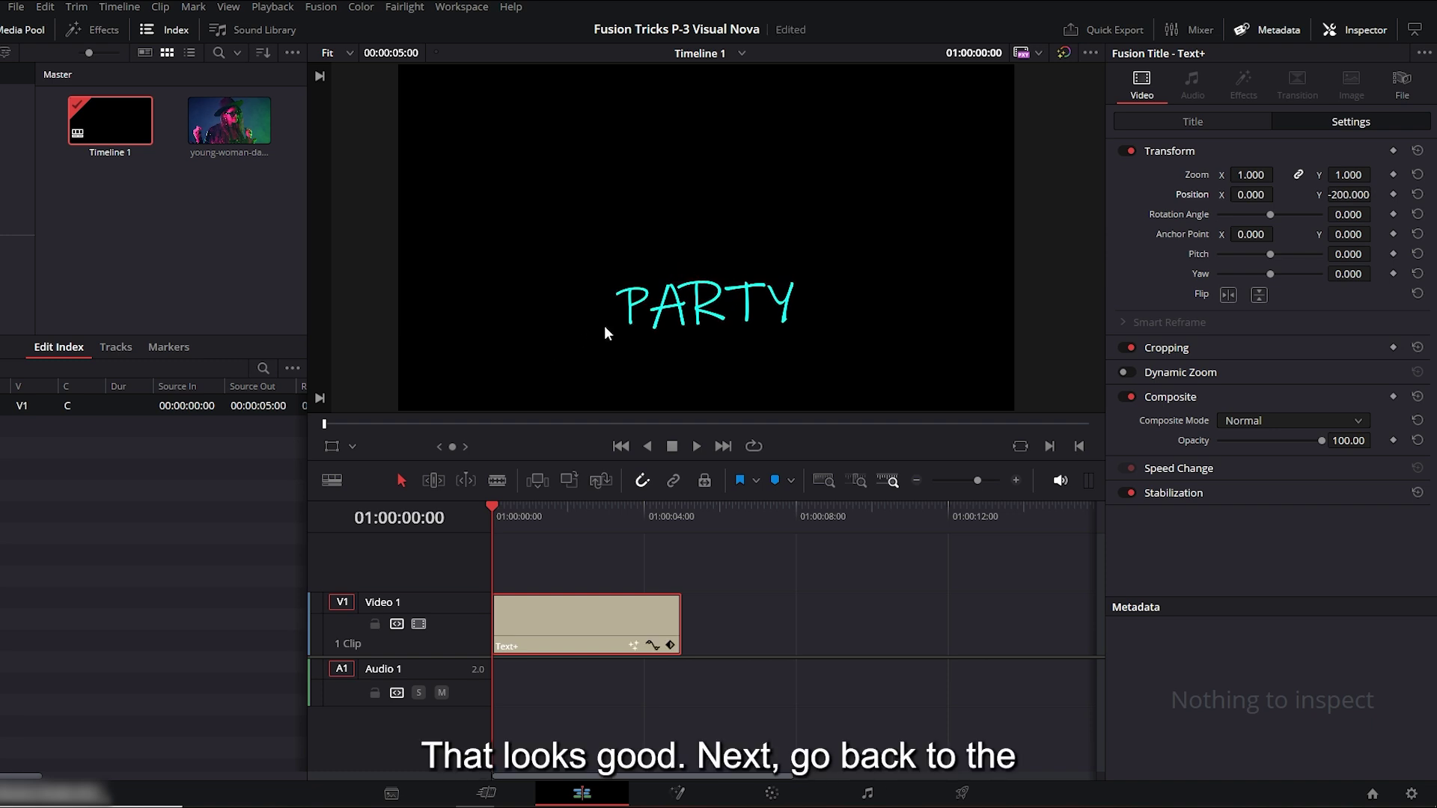
click(1201, 121)
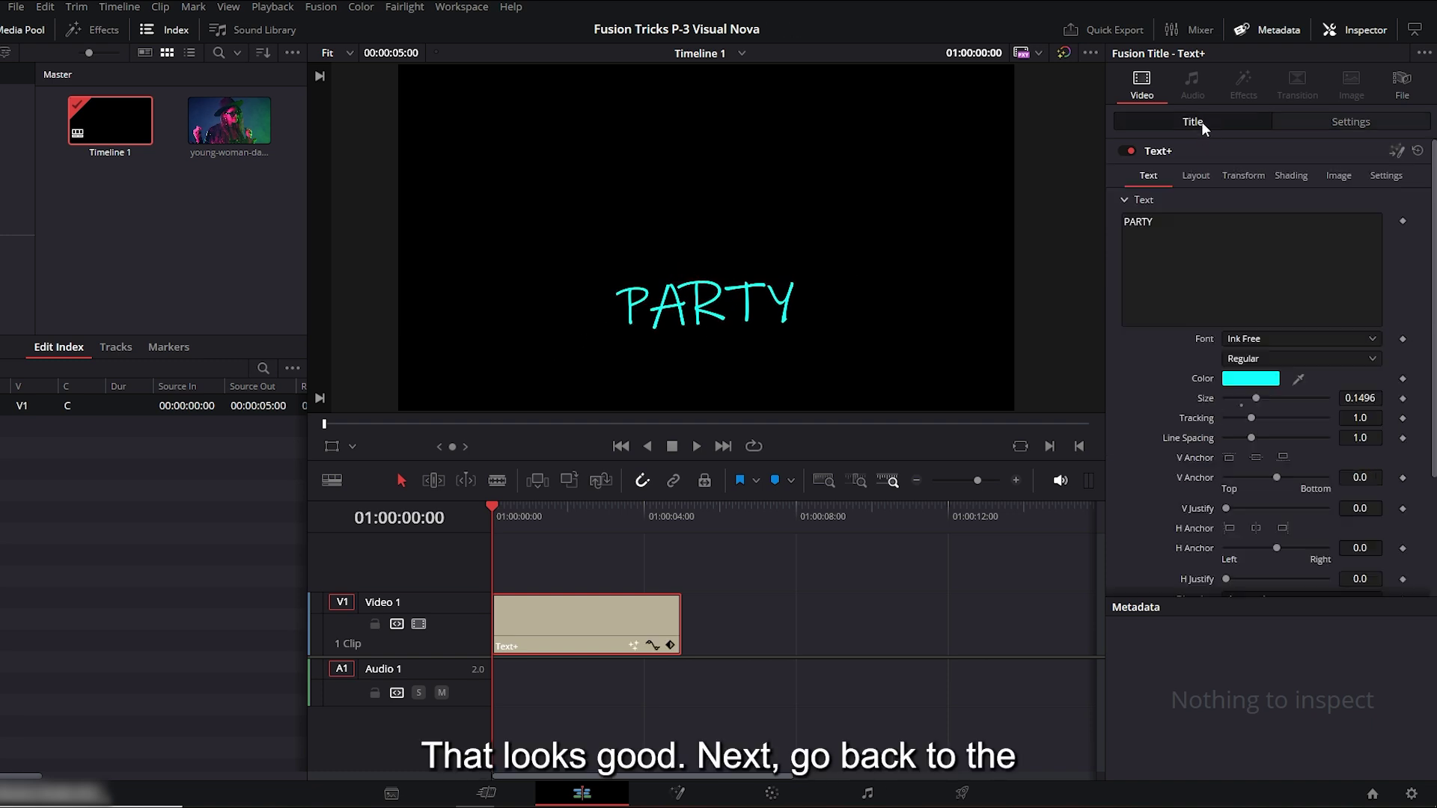
right_click(1188, 264)
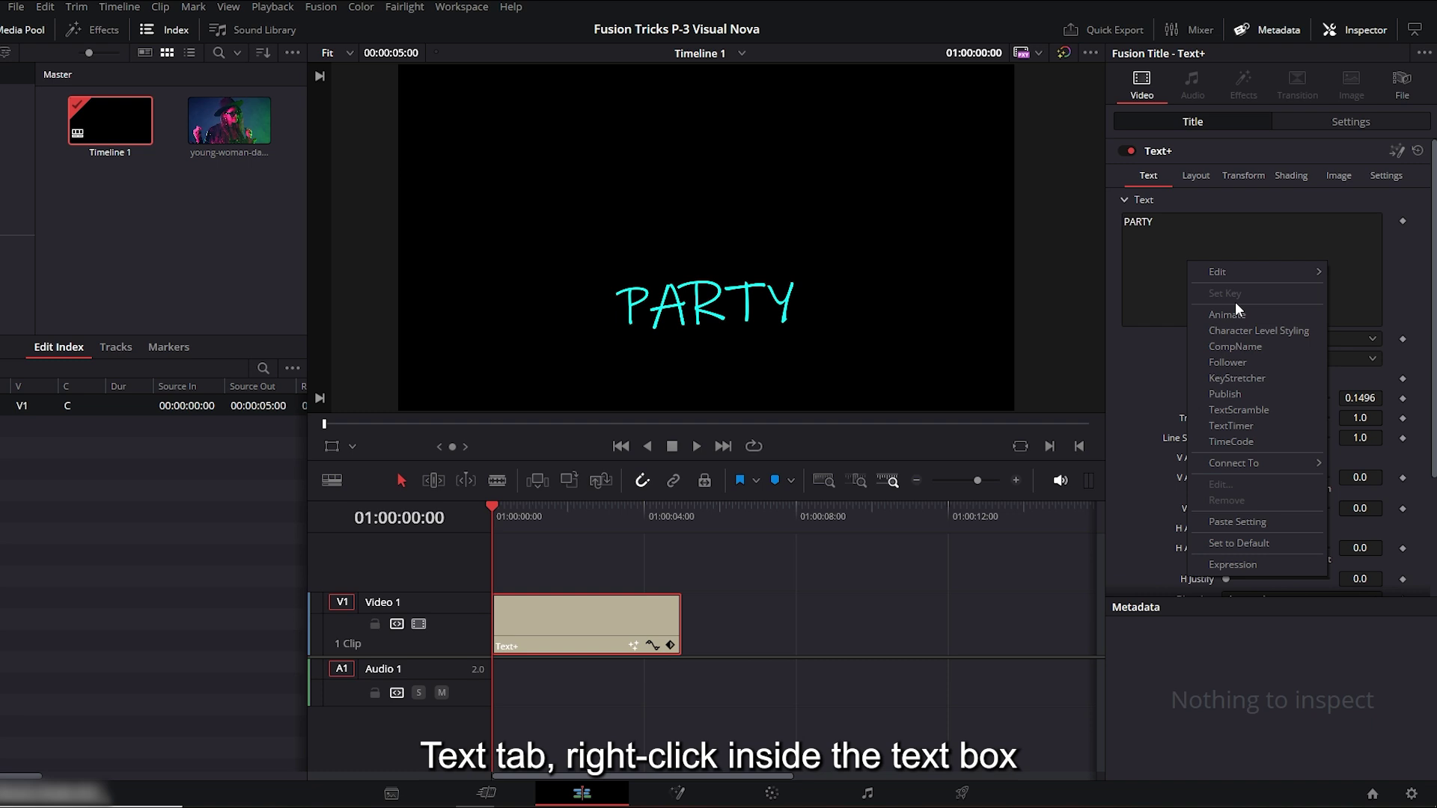
click(1238, 409)
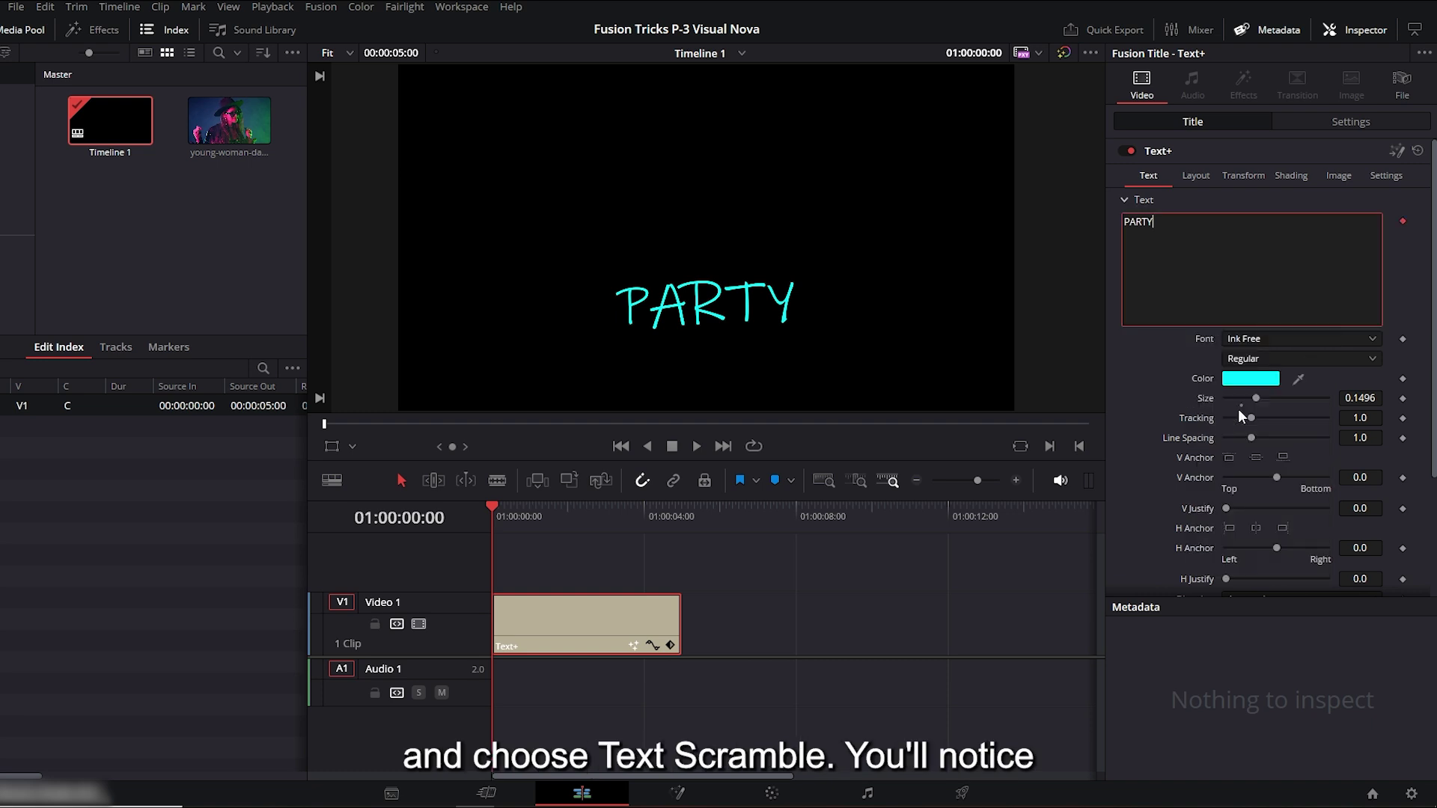
Open the title on the Fusion page and bring up the TextScramble modifier controls.
click(1396, 152)
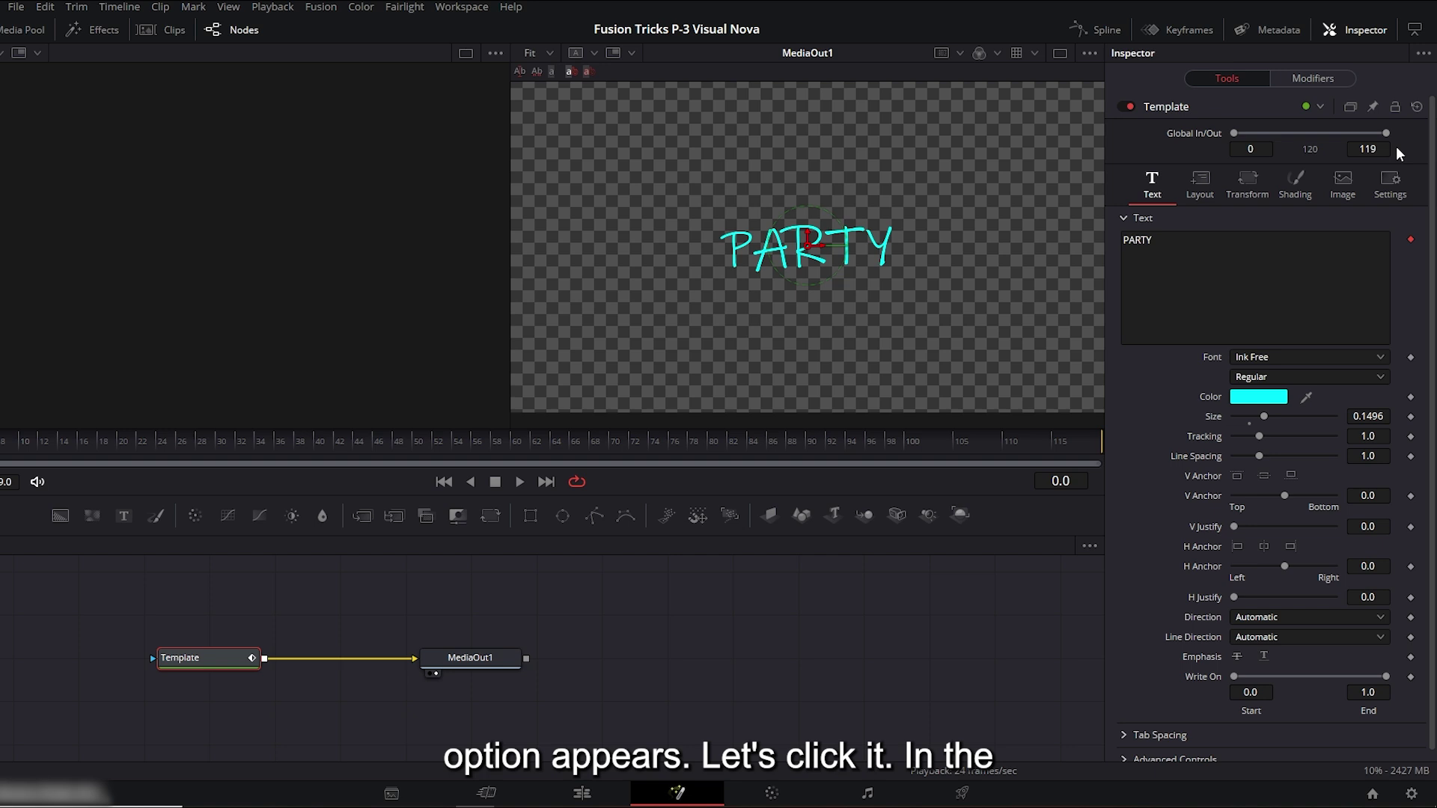
click(1303, 78)
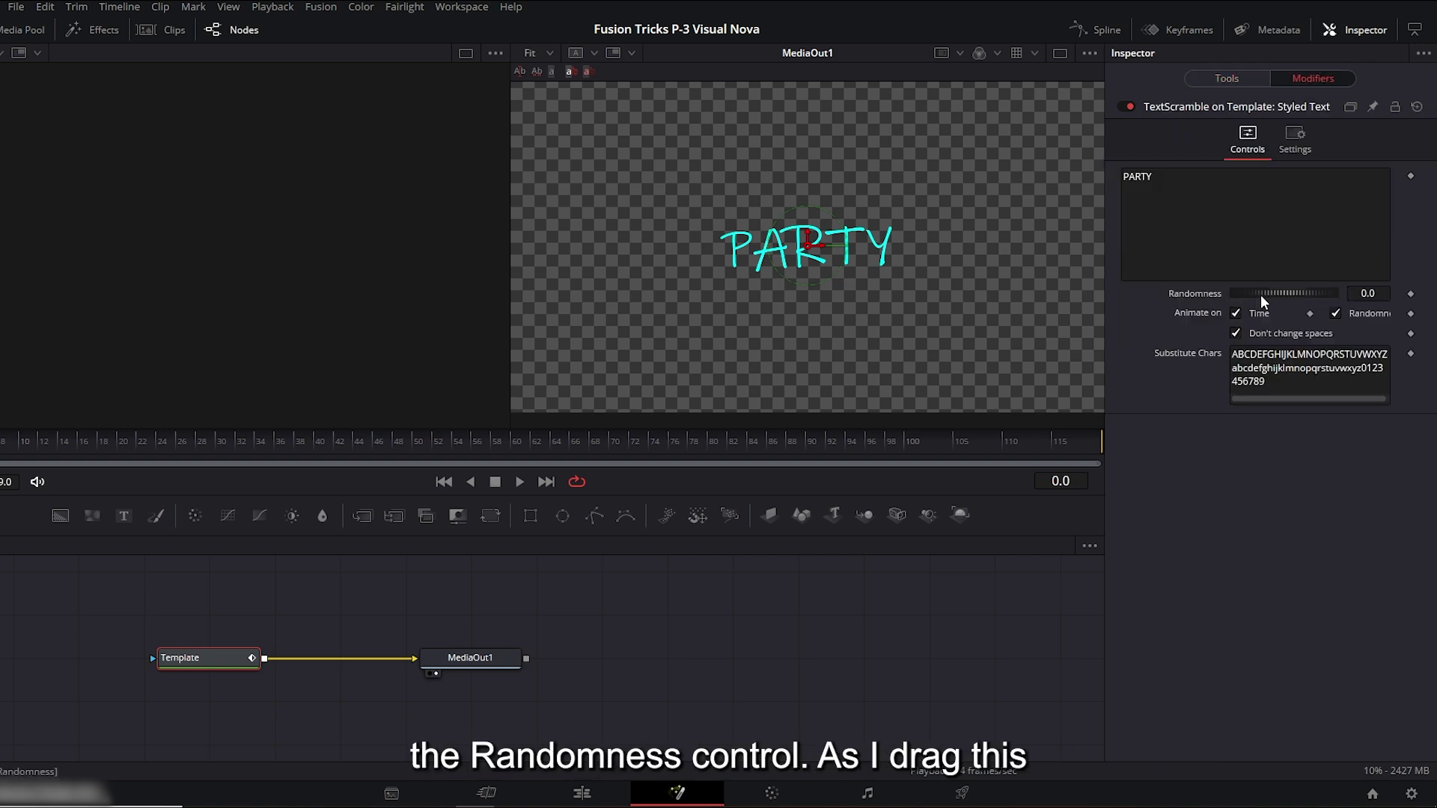
drag(1259, 294, 1303, 288)
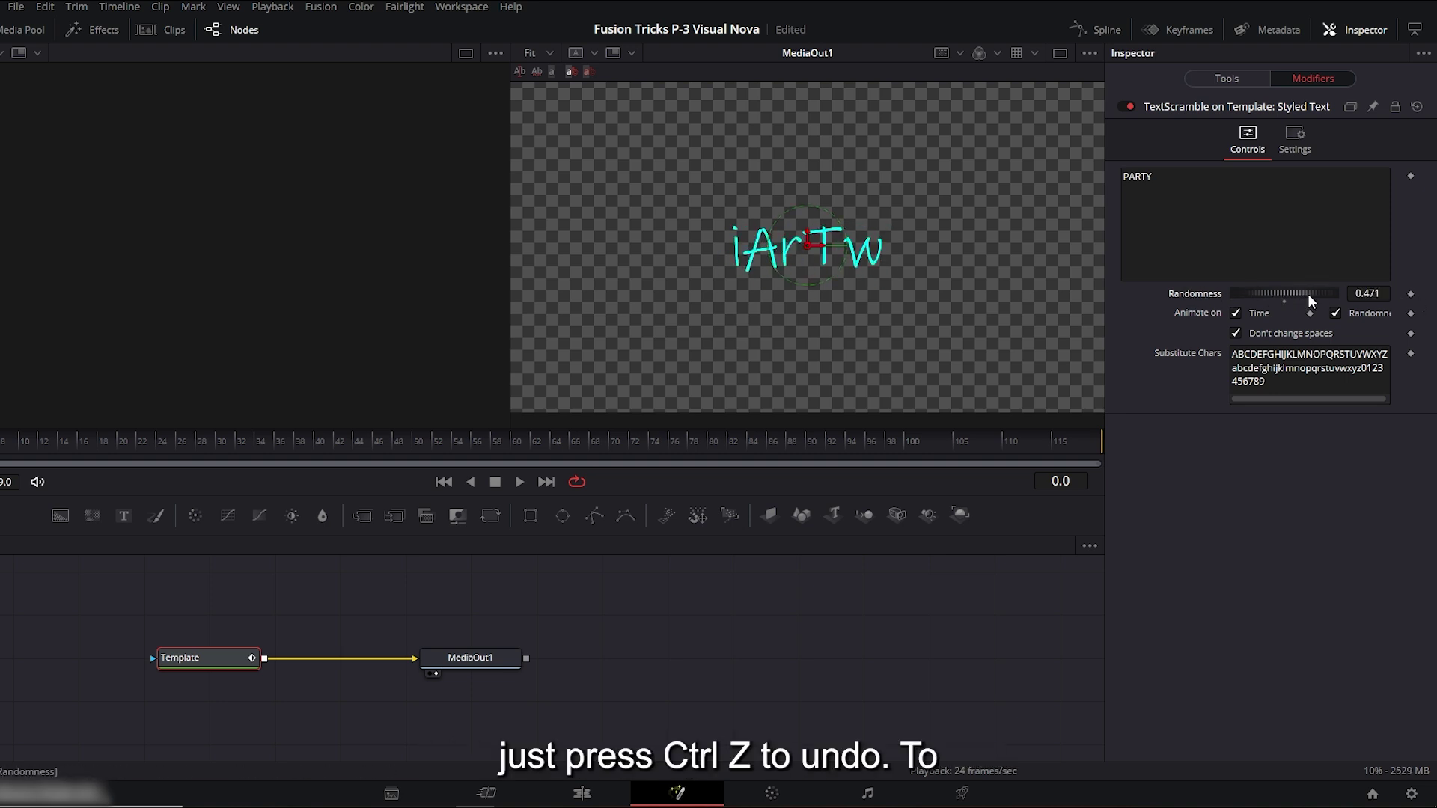
key(ctrl+z)
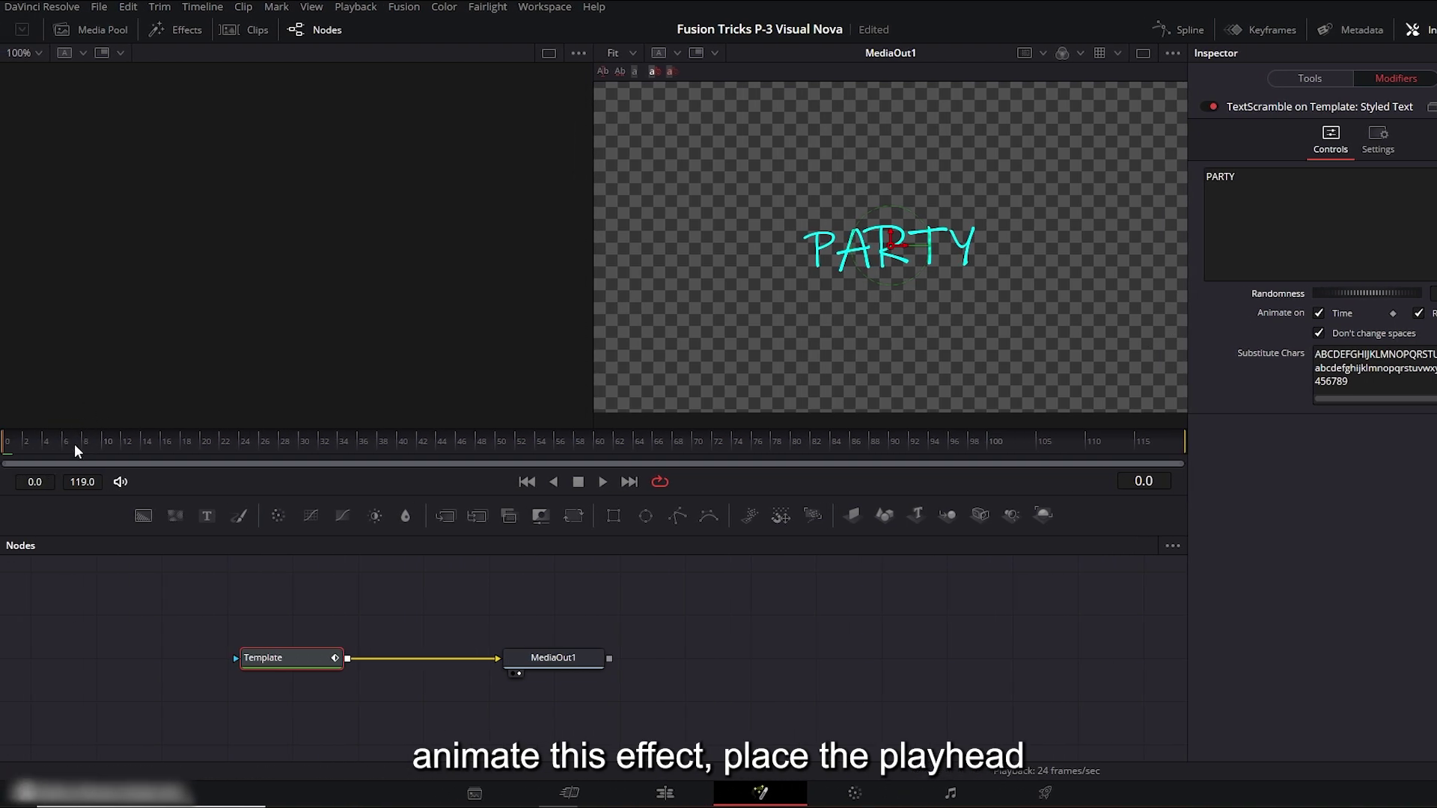
Keyframe Randomness high at frame 0 and 0 at frame 12 so PARTY unscrambles.
drag(74, 443, 2, 445)
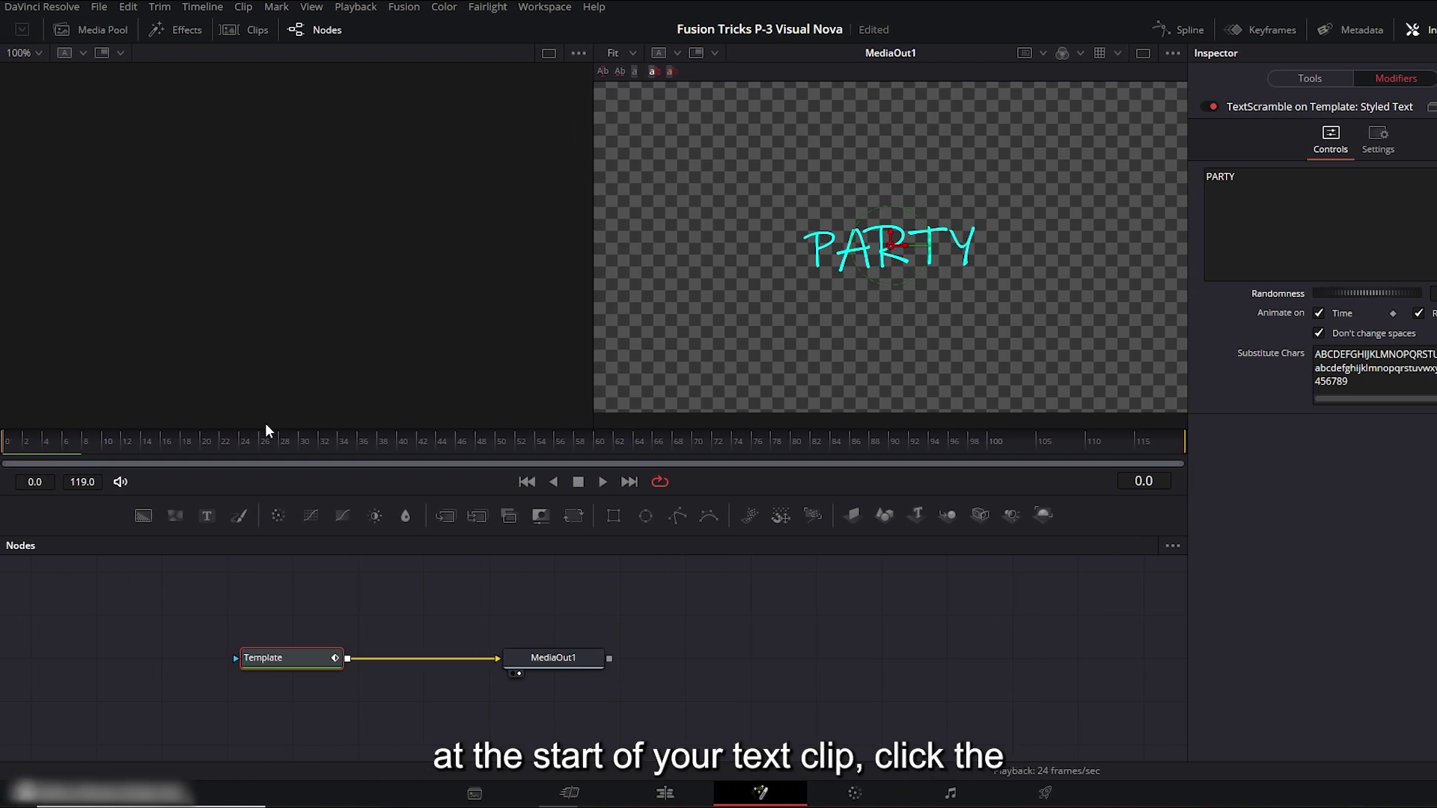
click(1412, 295)
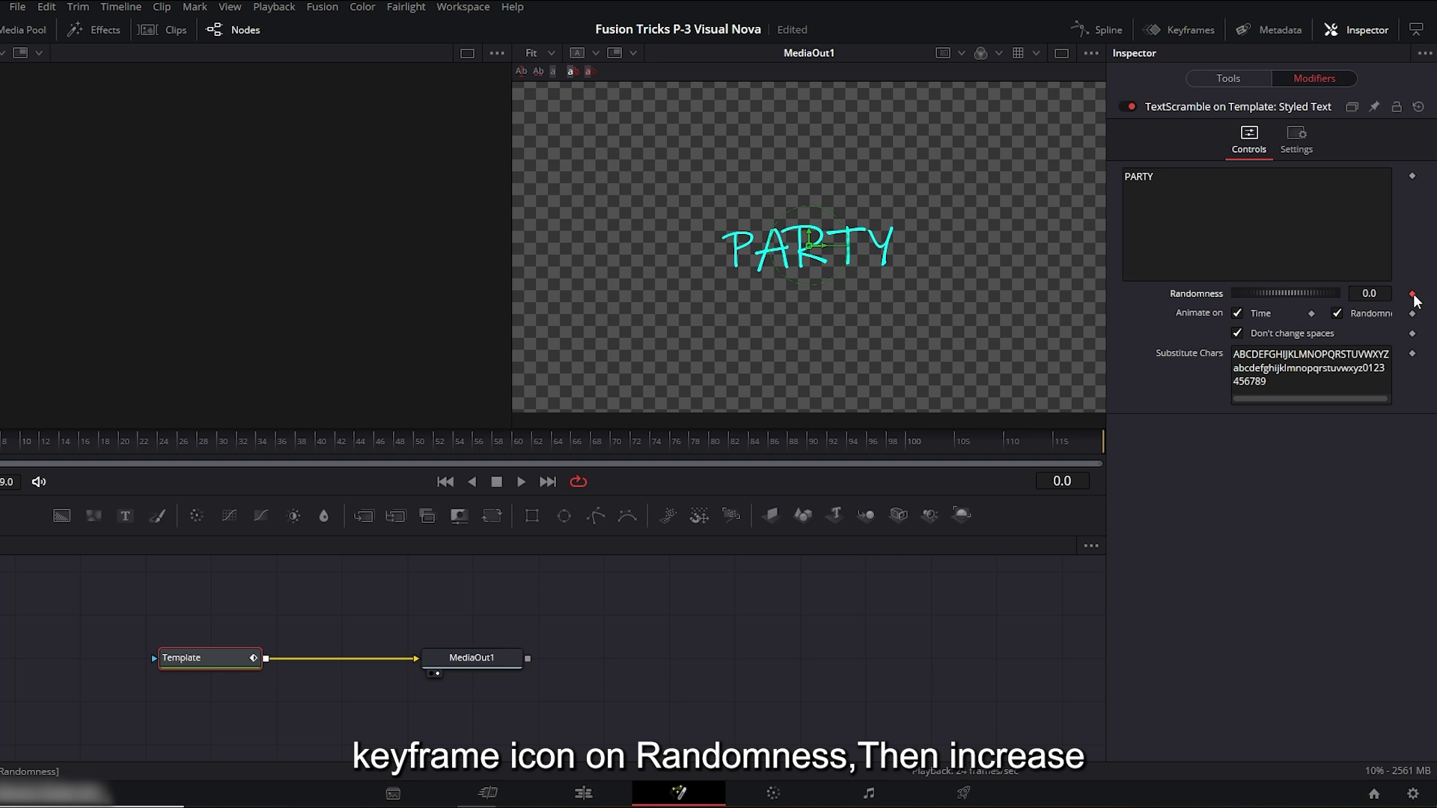
drag(1284, 292, 1308, 291)
drag(2, 441, 127, 438)
double_click(1380, 294)
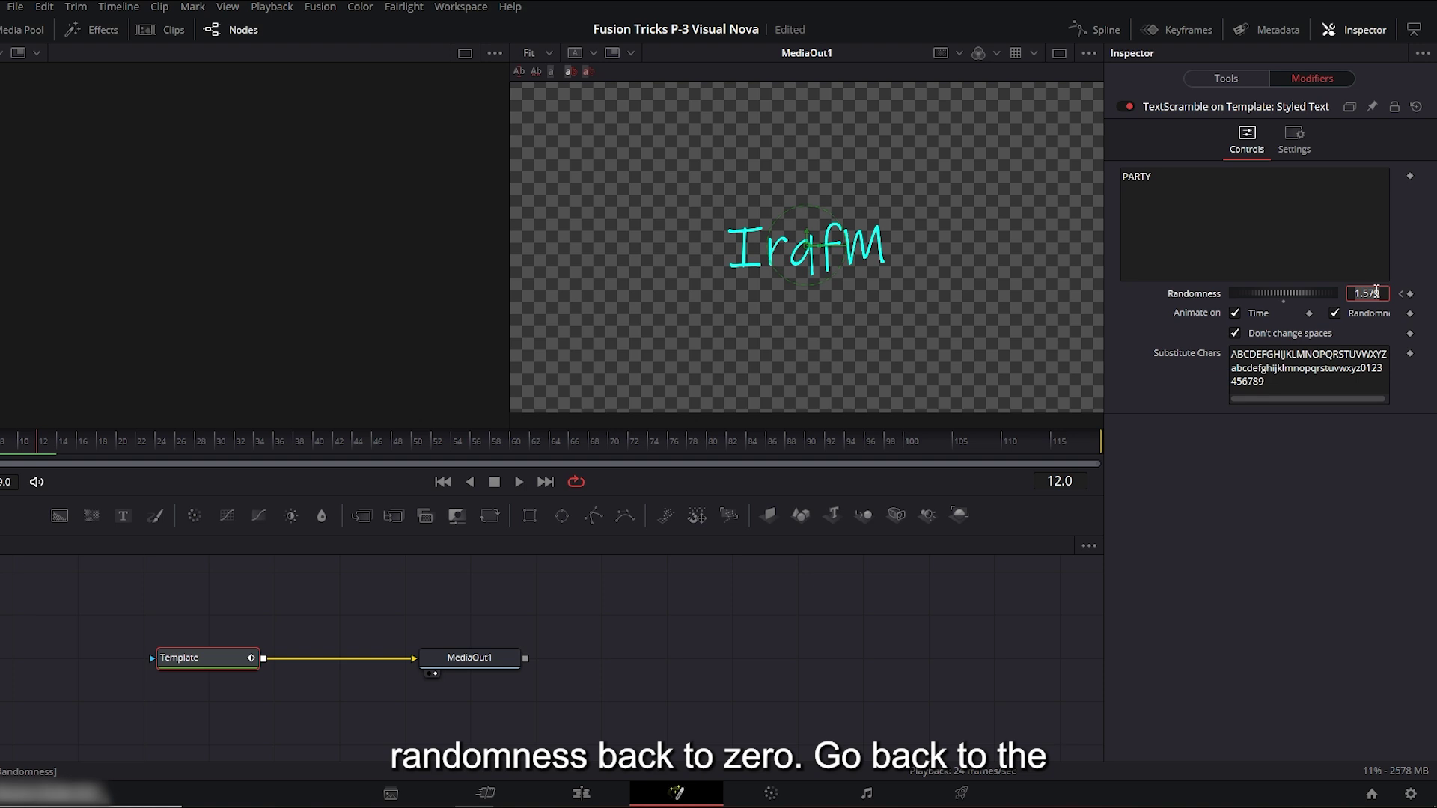
text(0)
key(Return)
Play the scrambling PARTY animation on the Edit timeline, then return the playhead to the start.
click(581, 794)
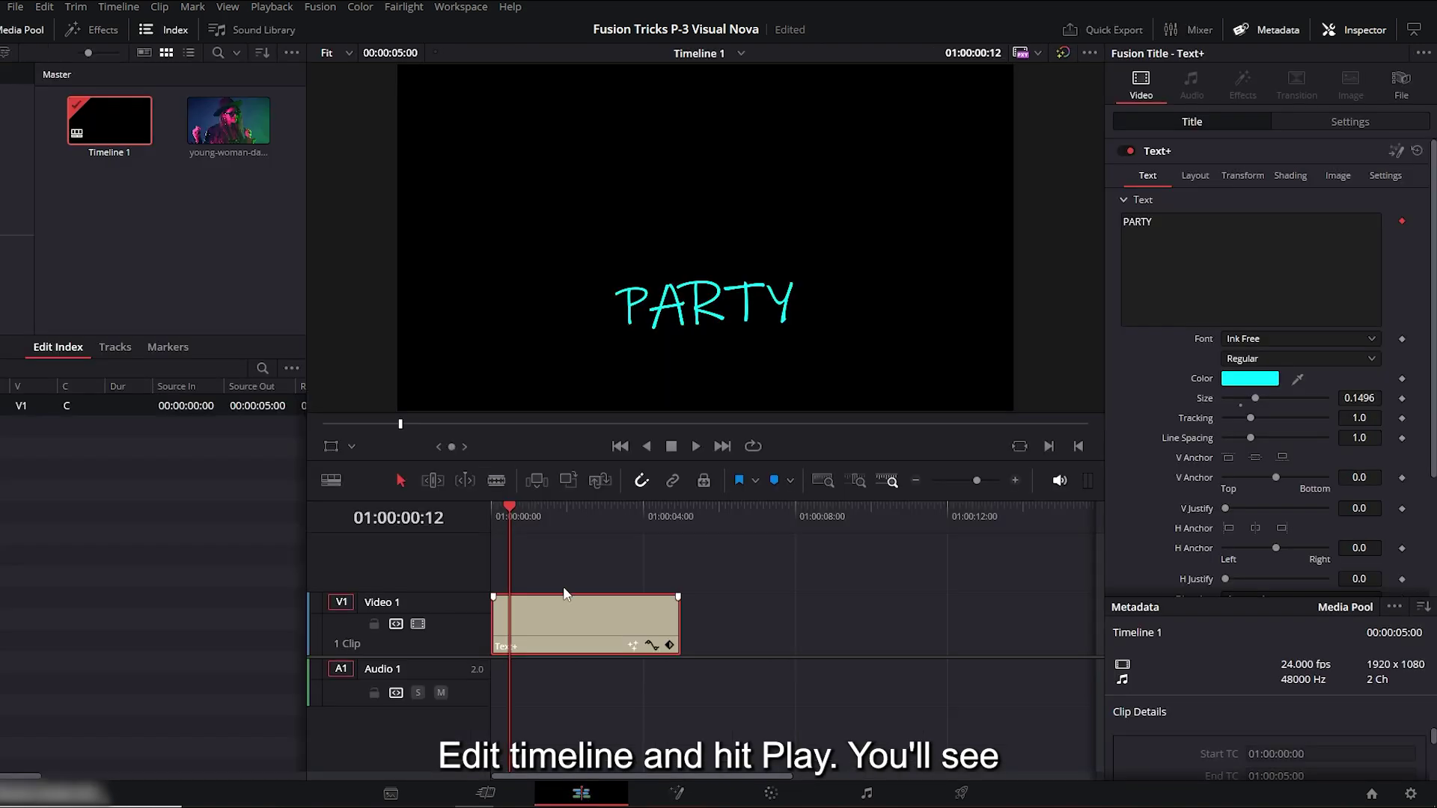
click(483, 506)
key(space)
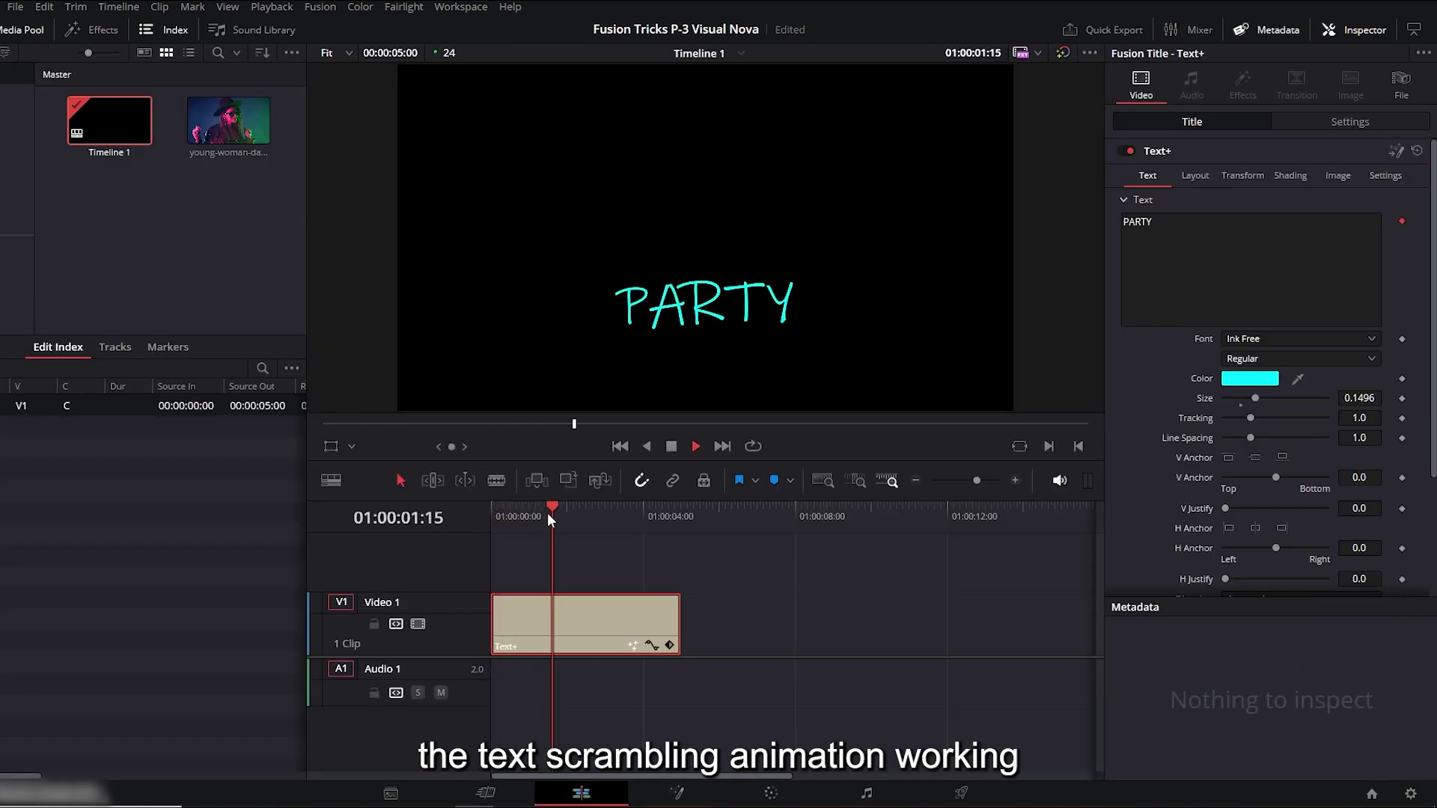
click(494, 509)
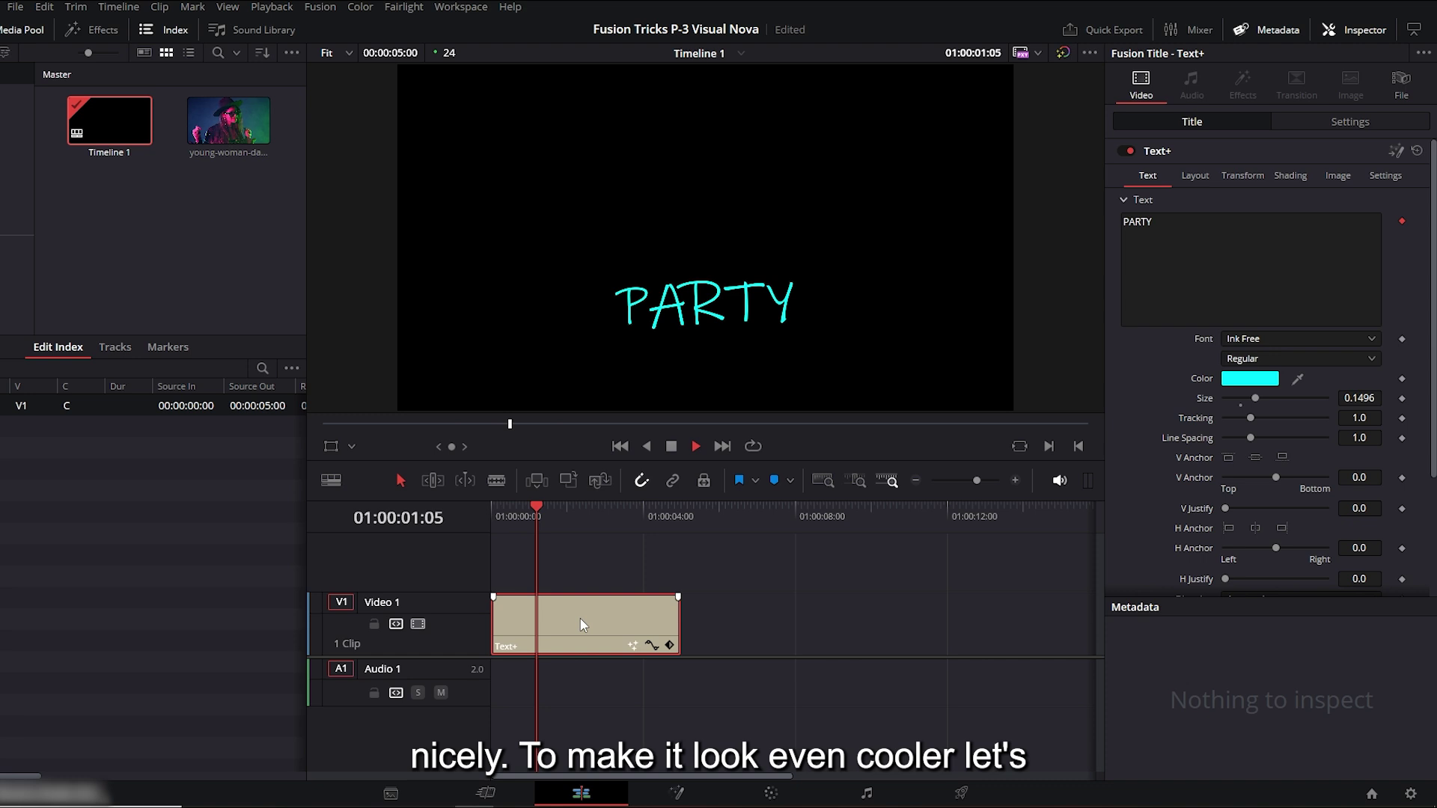
click(540, 505)
key(space)
key(Home)
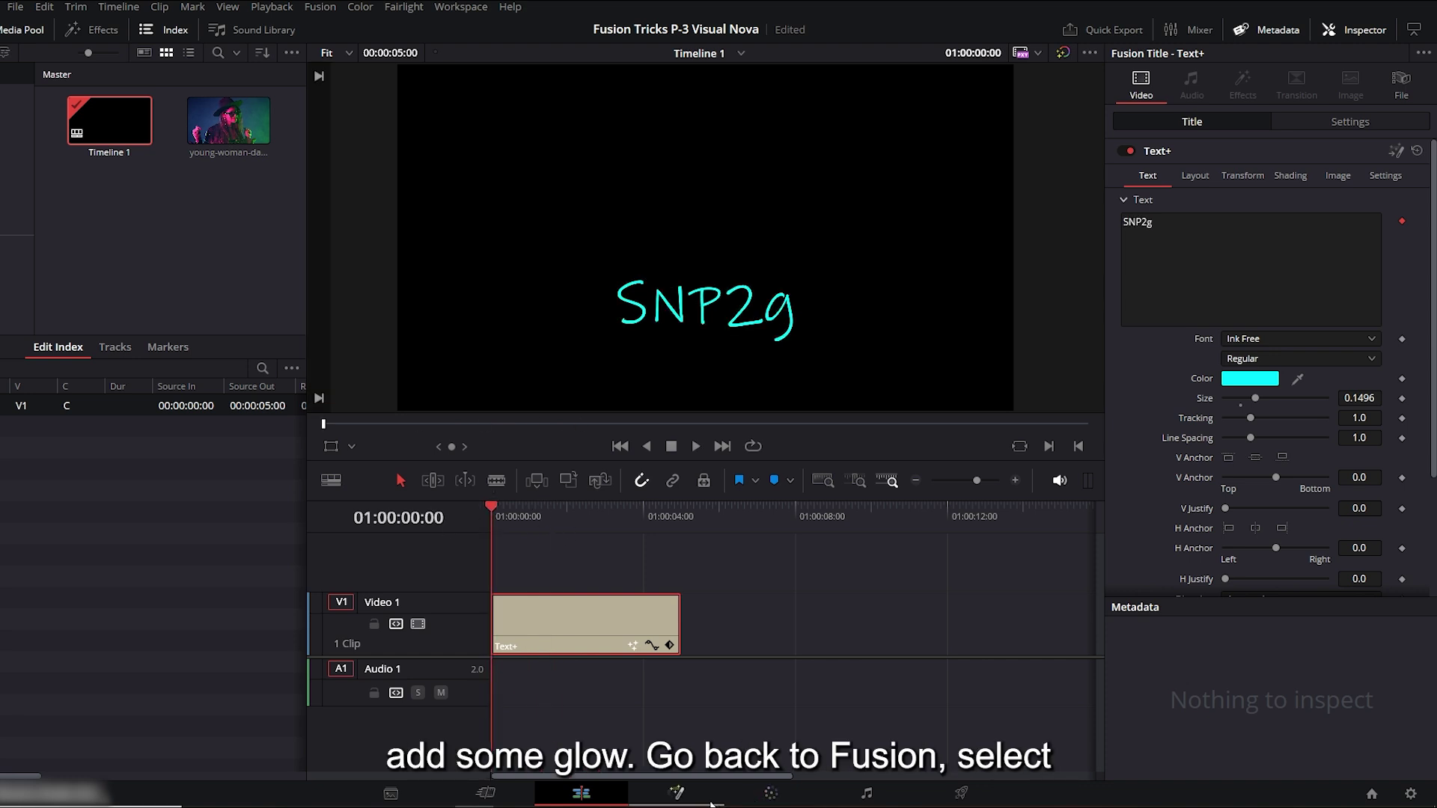
Add a Glow node after the Template node with glow size 33.1.
click(678, 793)
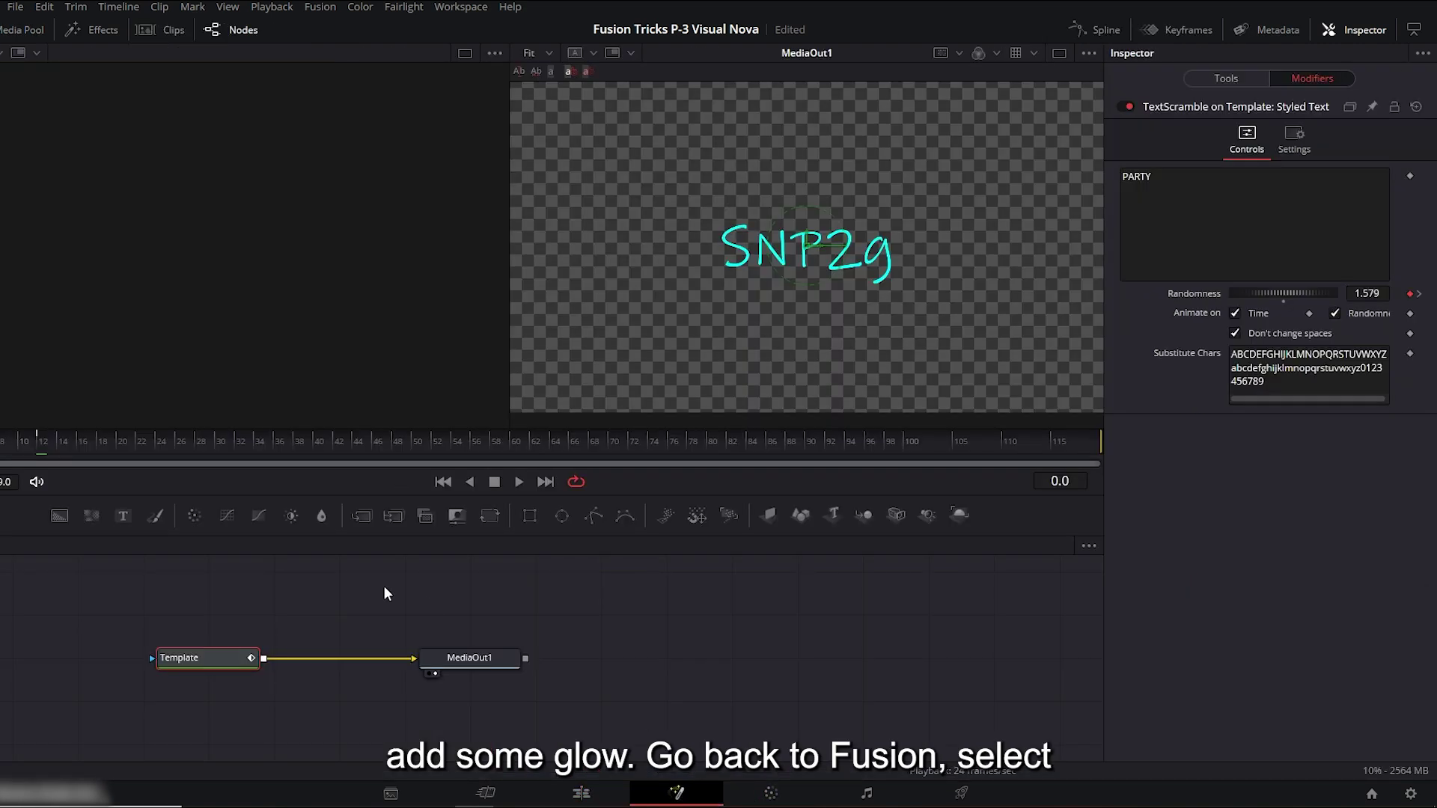
click(199, 659)
key(ctrl+space)
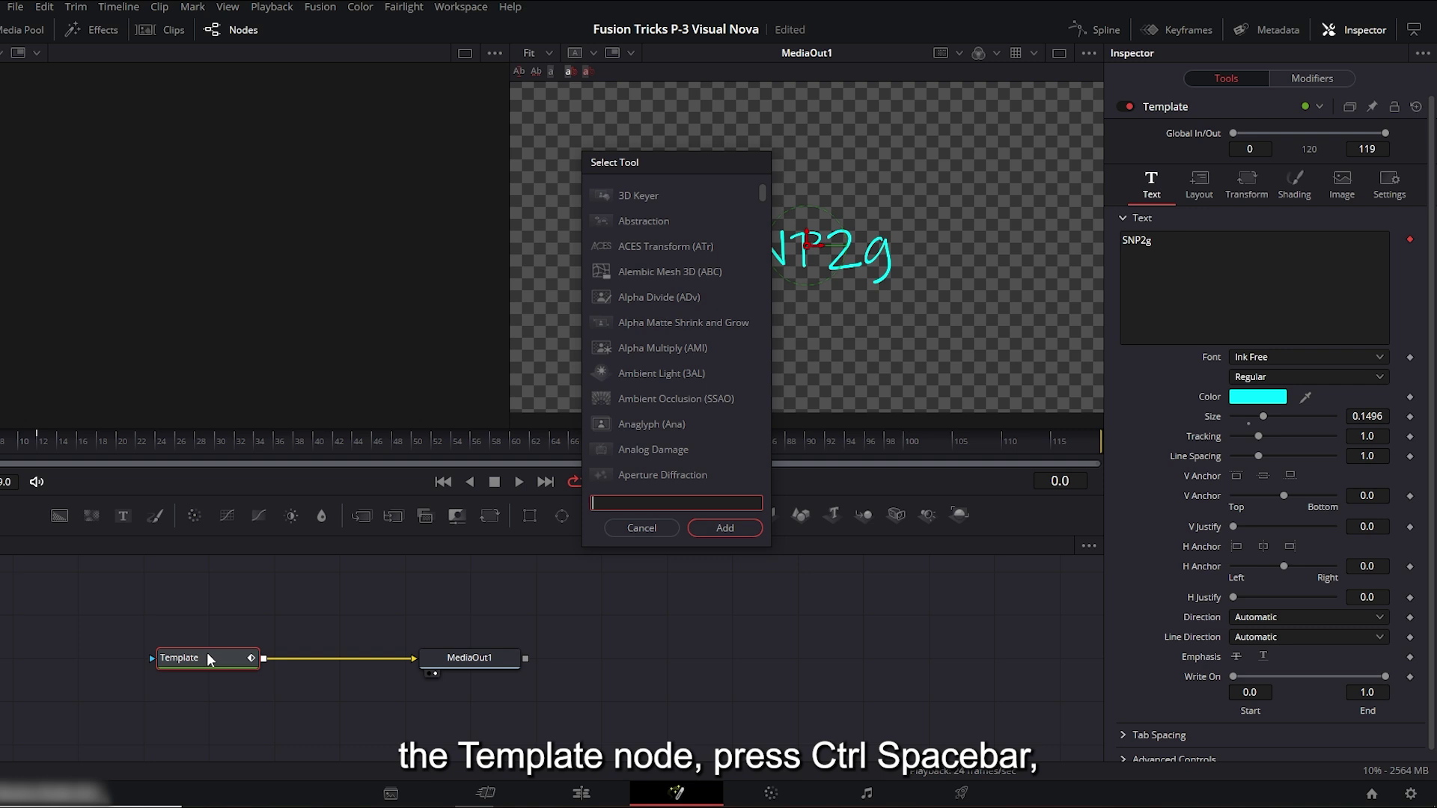
text(glo)
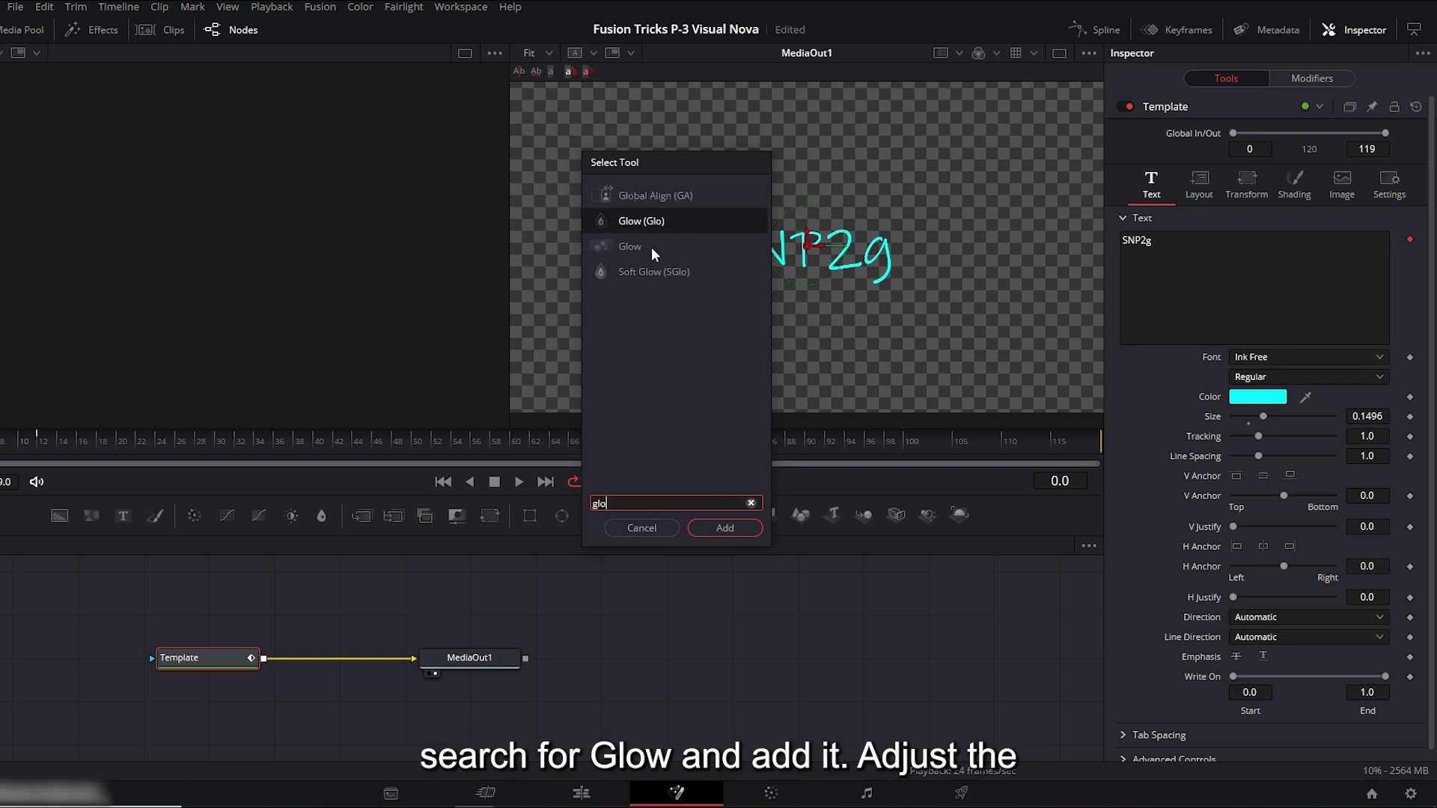
text(w)
click(715, 528)
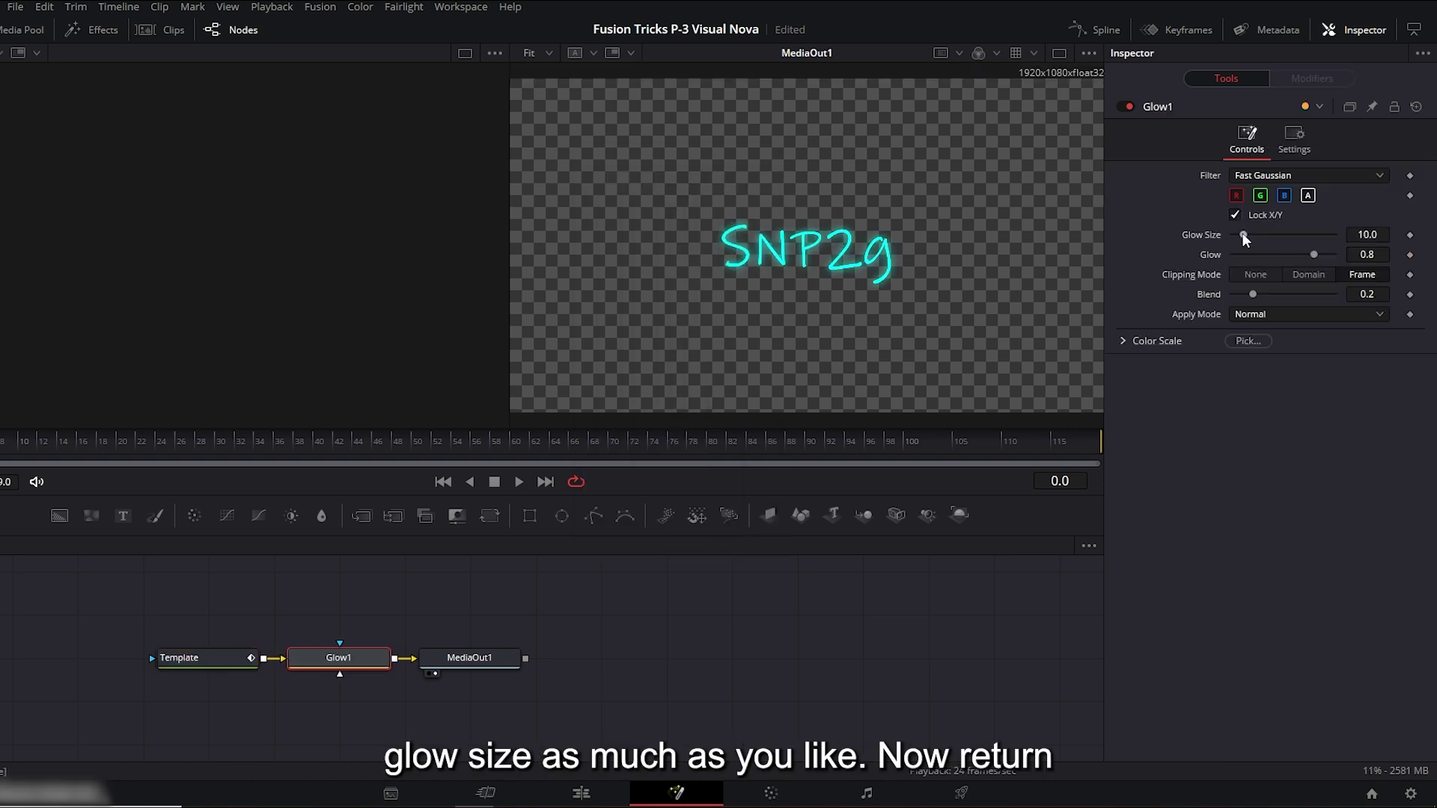
drag(1243, 234, 1265, 234)
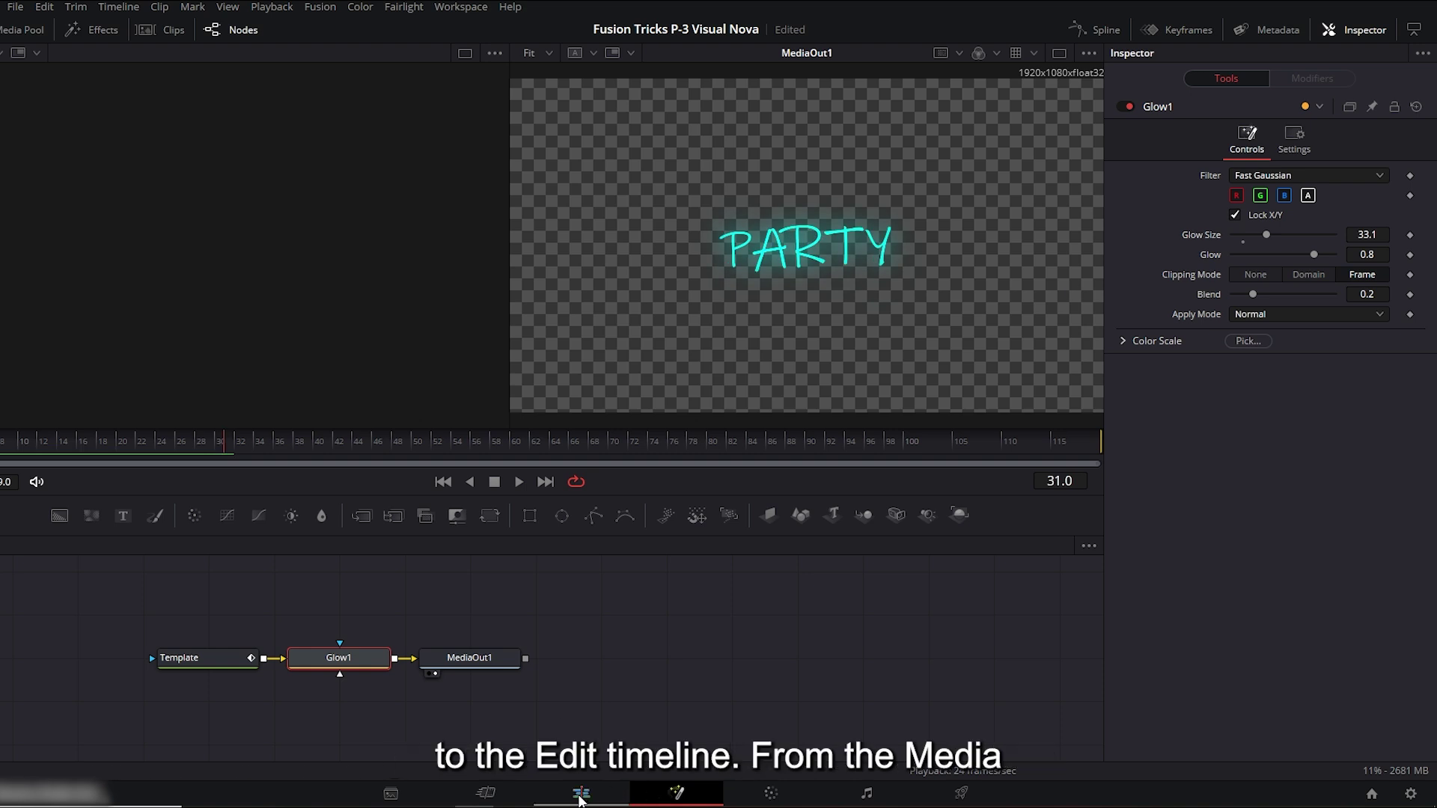
Put the dancing-woman video on Video 1 with the Text+ title above it, and play the composite.
click(580, 796)
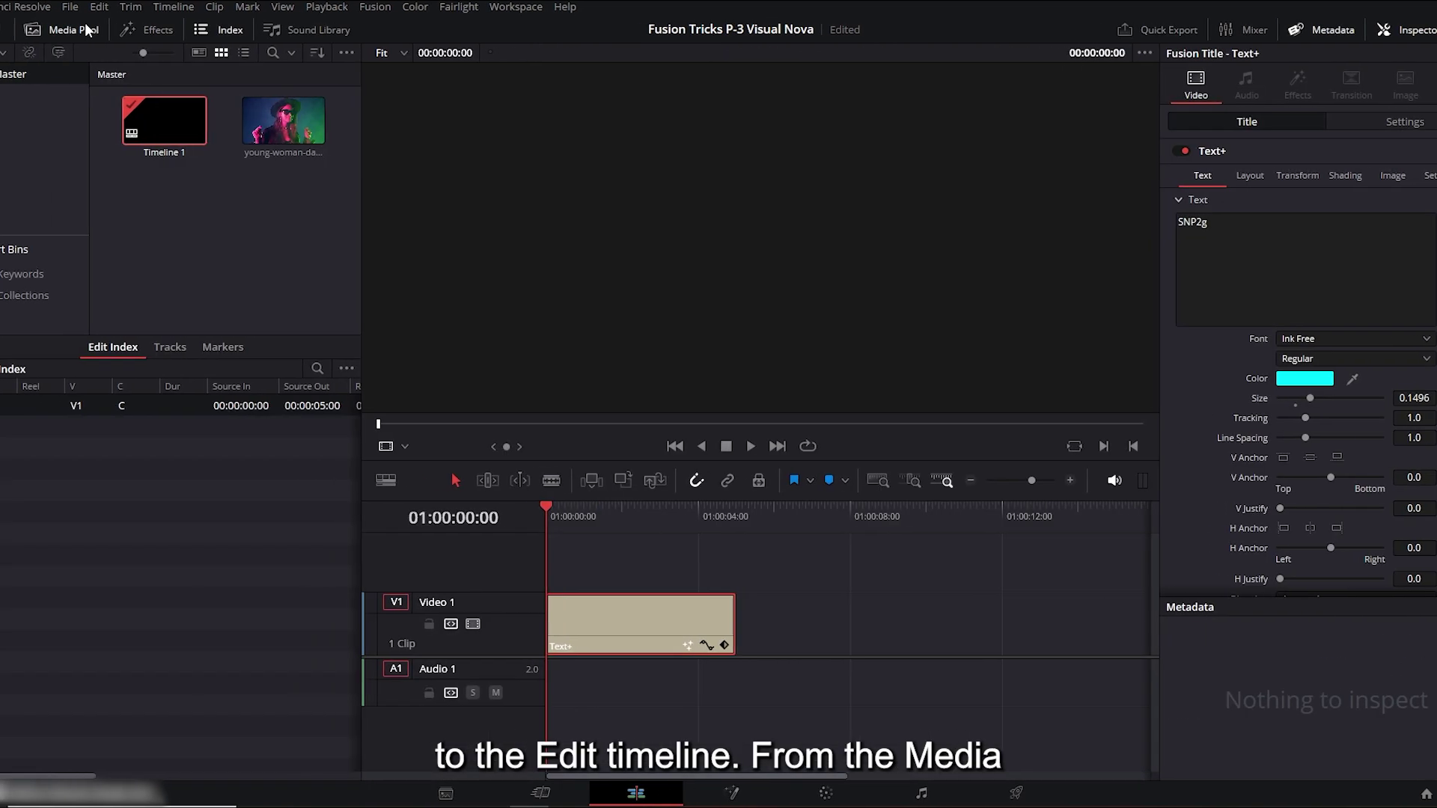
click(311, 119)
drag(310, 120, 784, 621)
drag(823, 509, 901, 509)
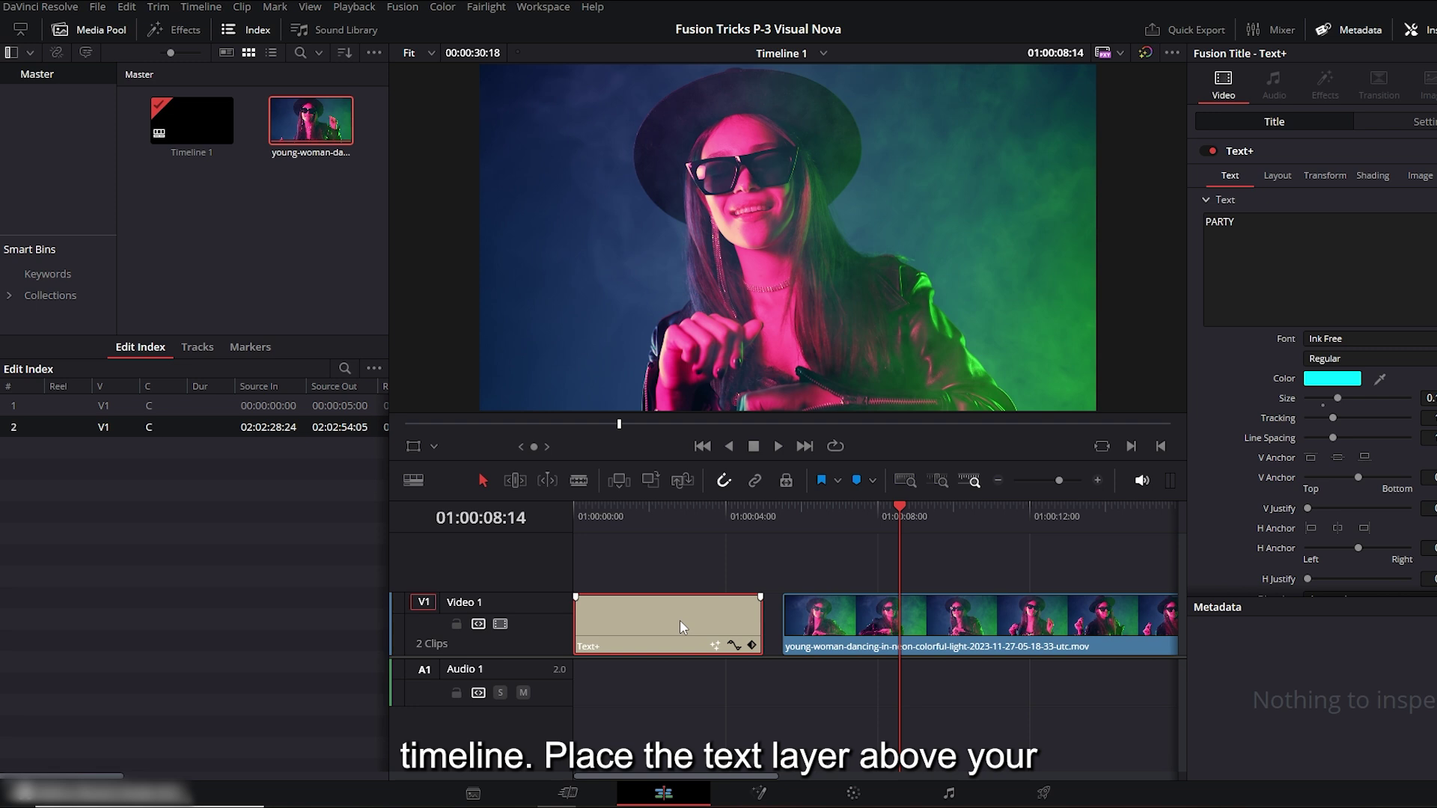
drag(678, 621, 839, 574)
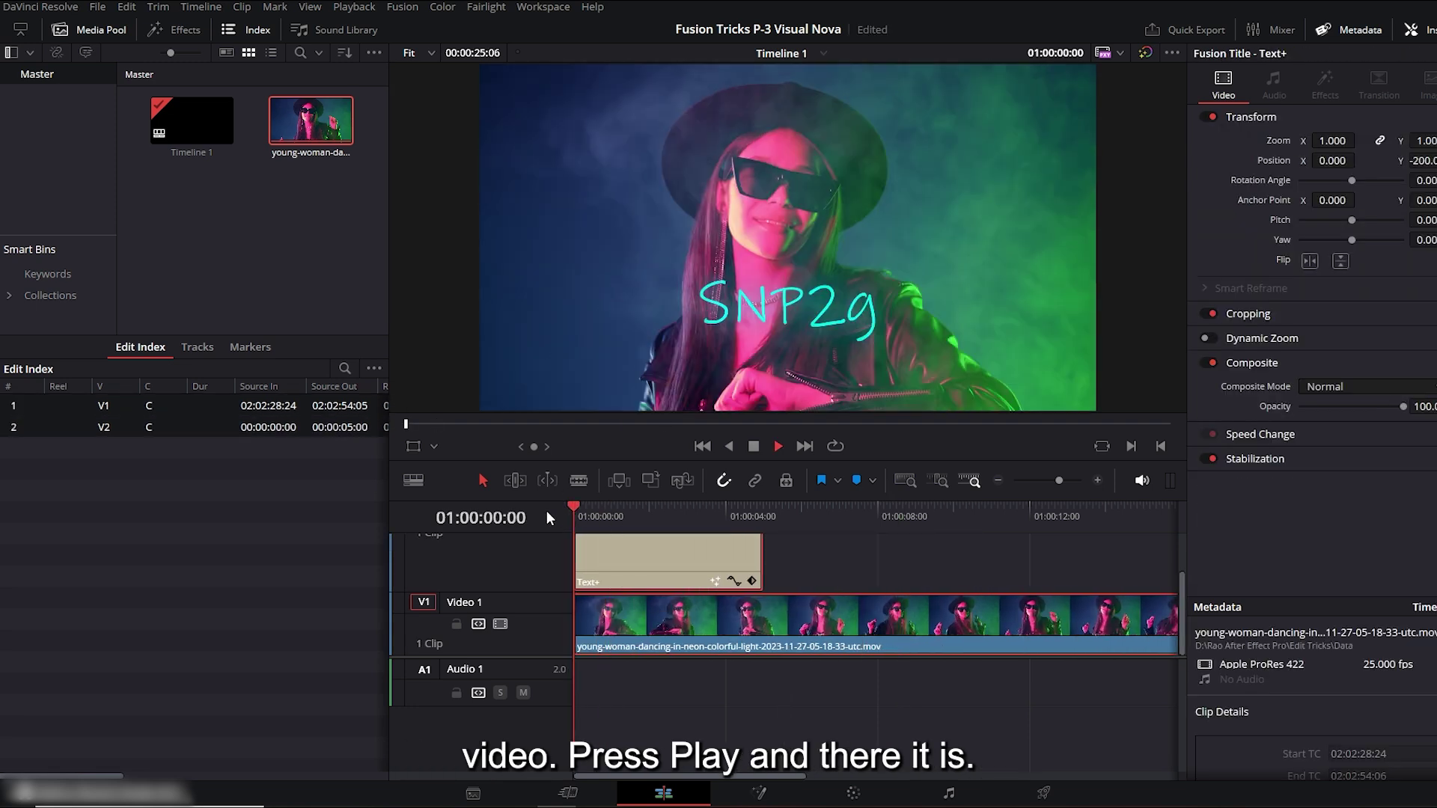
key(space)
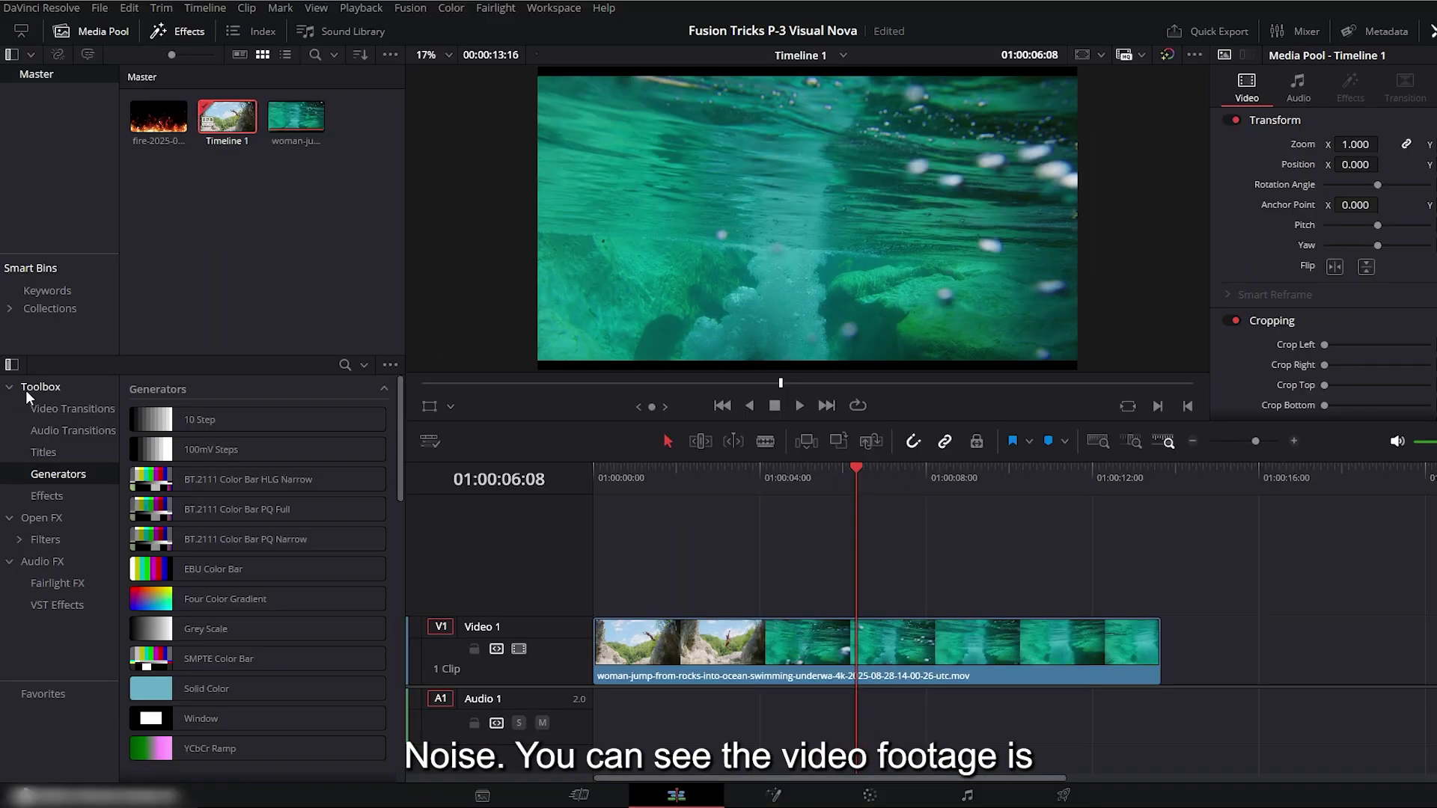
Drag a basic Text title from Effects > Titles above the underwater clip.
click(46, 496)
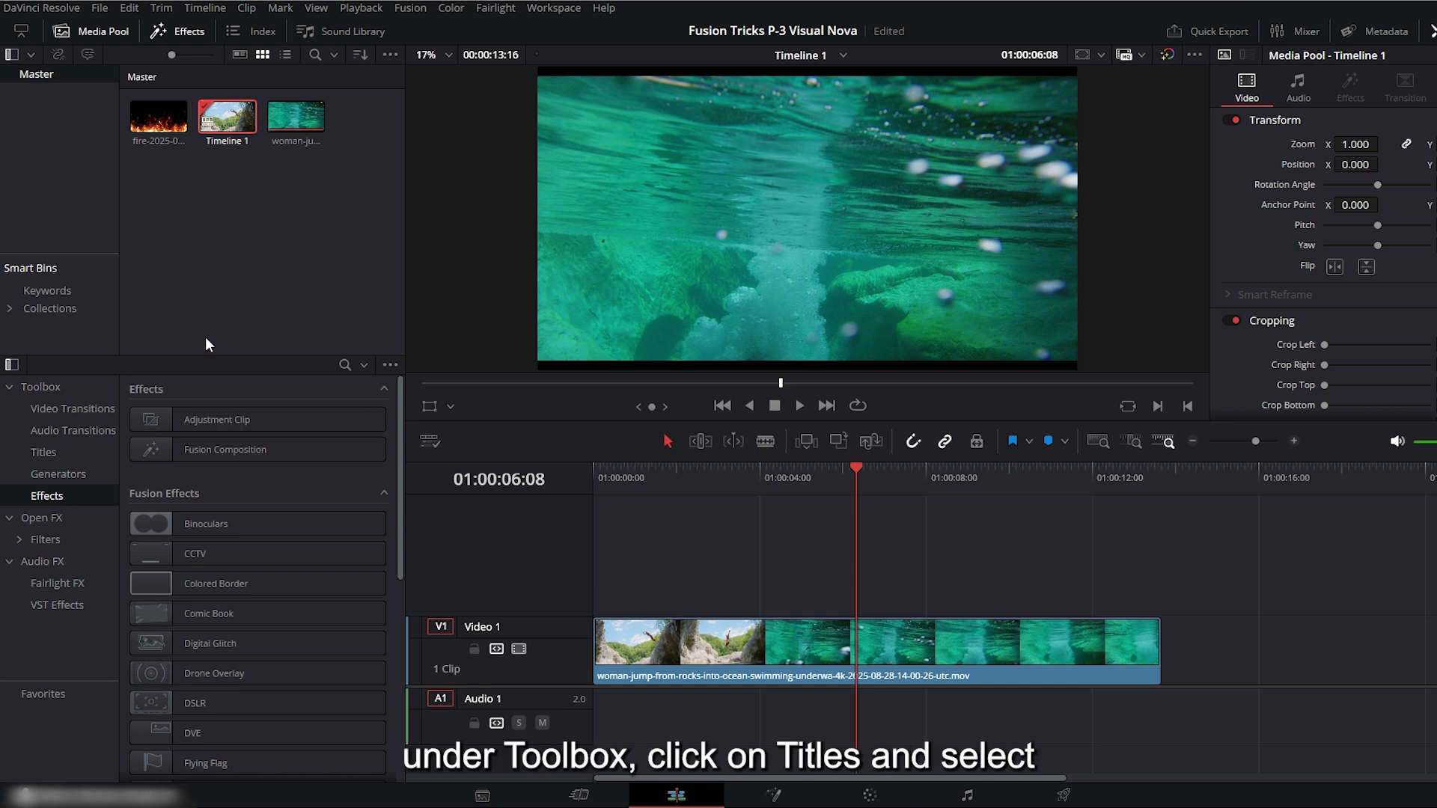
click(57, 452)
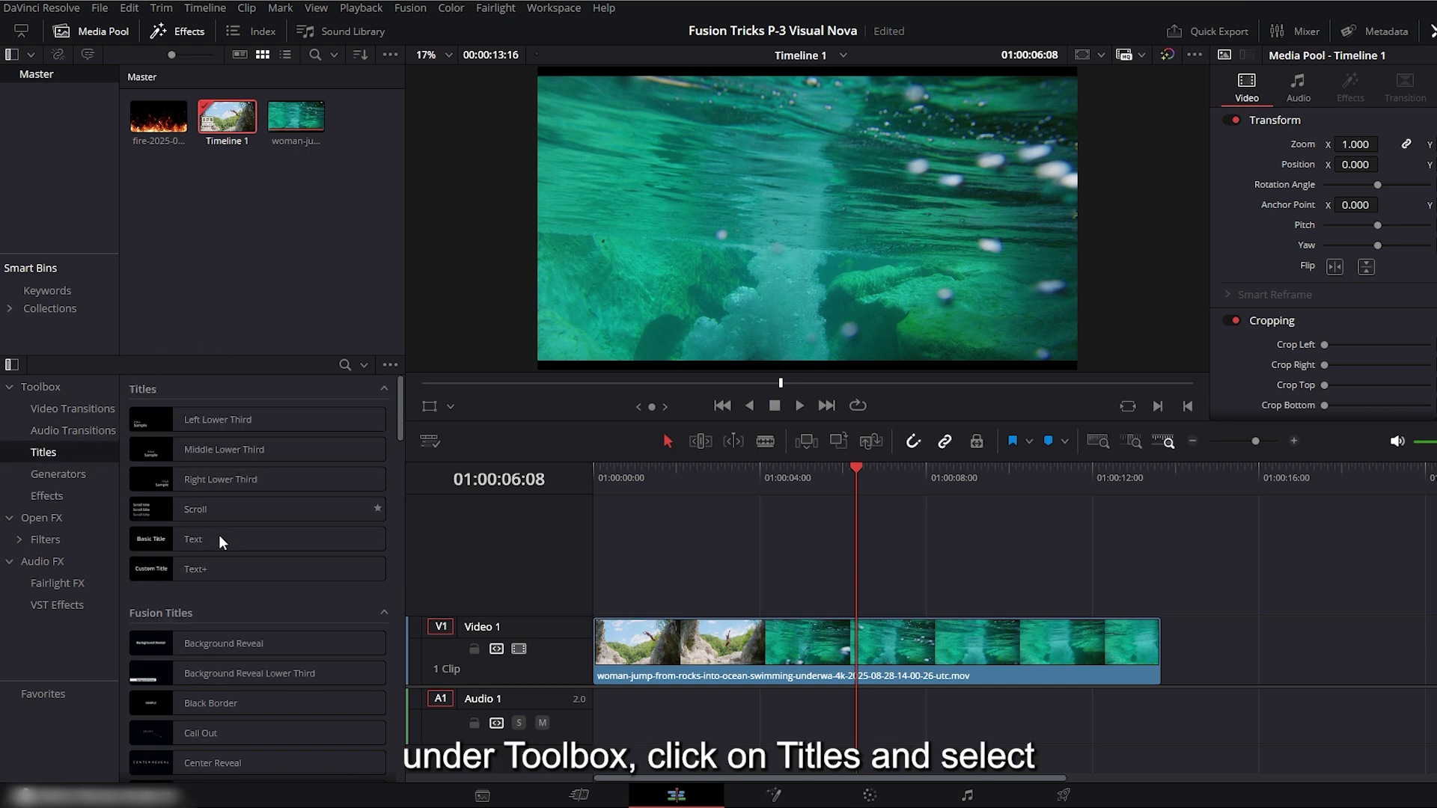
drag(182, 549, 759, 583)
Place the title on Video 2, extend it to the video's end, and make it read VISUAL NOVA.
drag(770, 473, 761, 472)
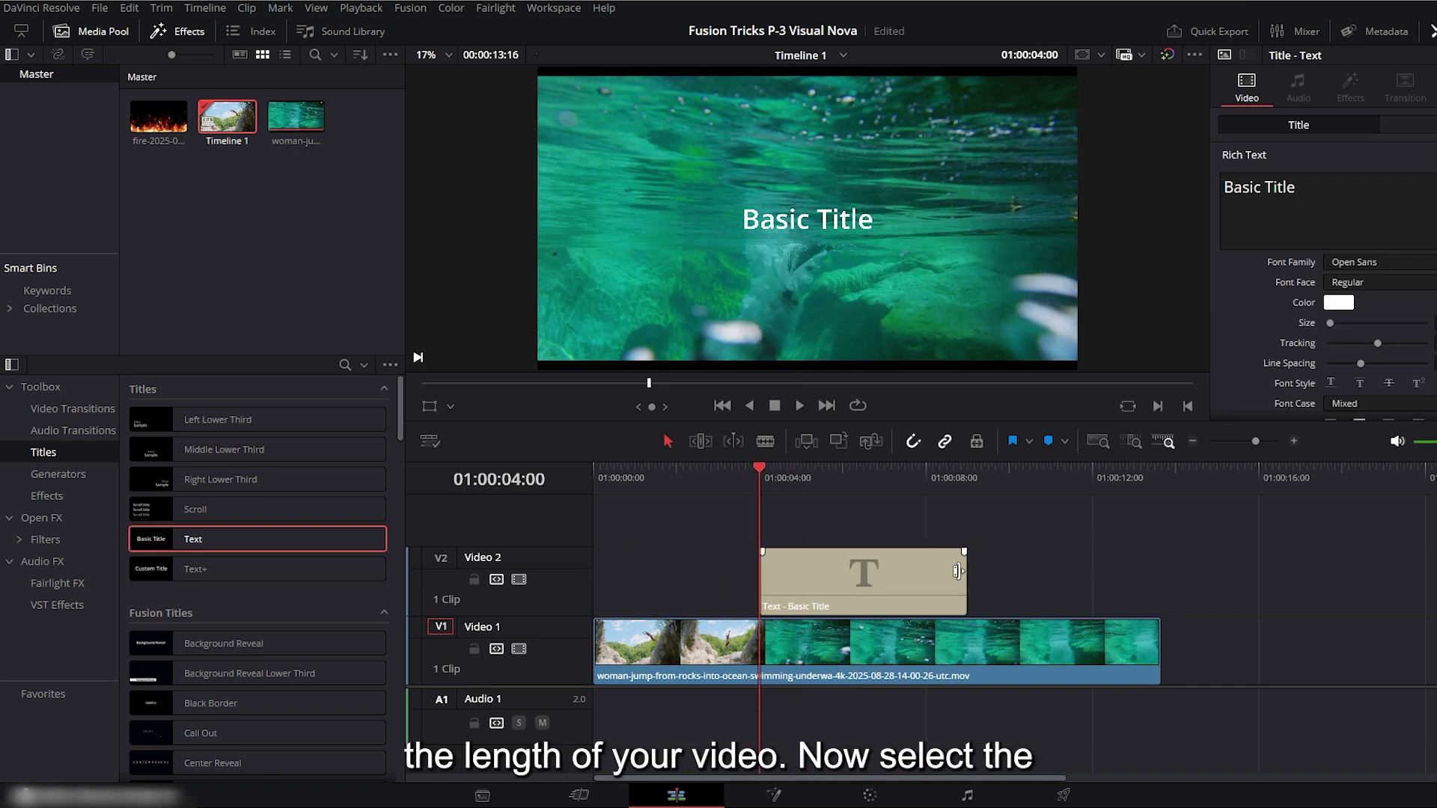
drag(966, 572, 1159, 571)
click(989, 585)
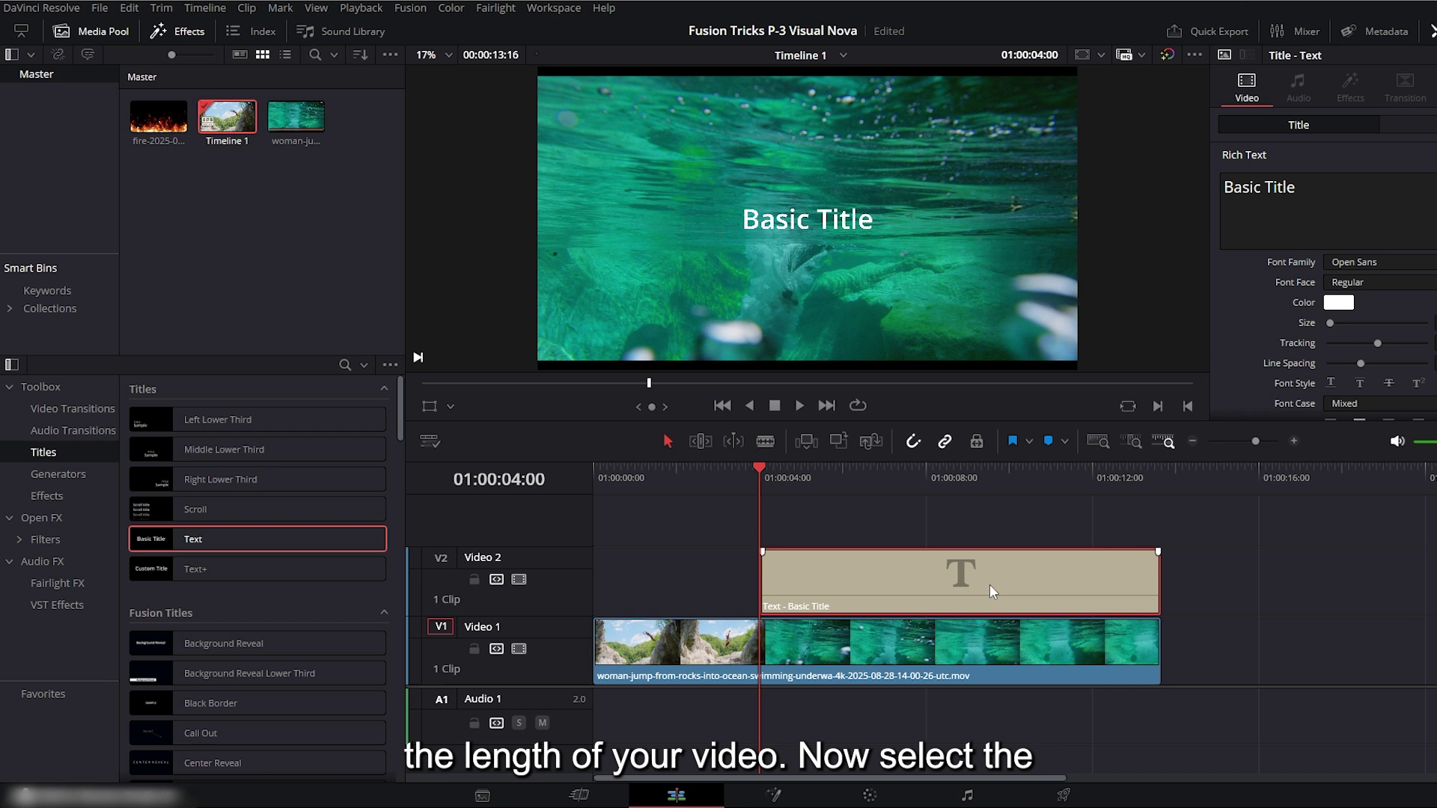
triple_click(1334, 189)
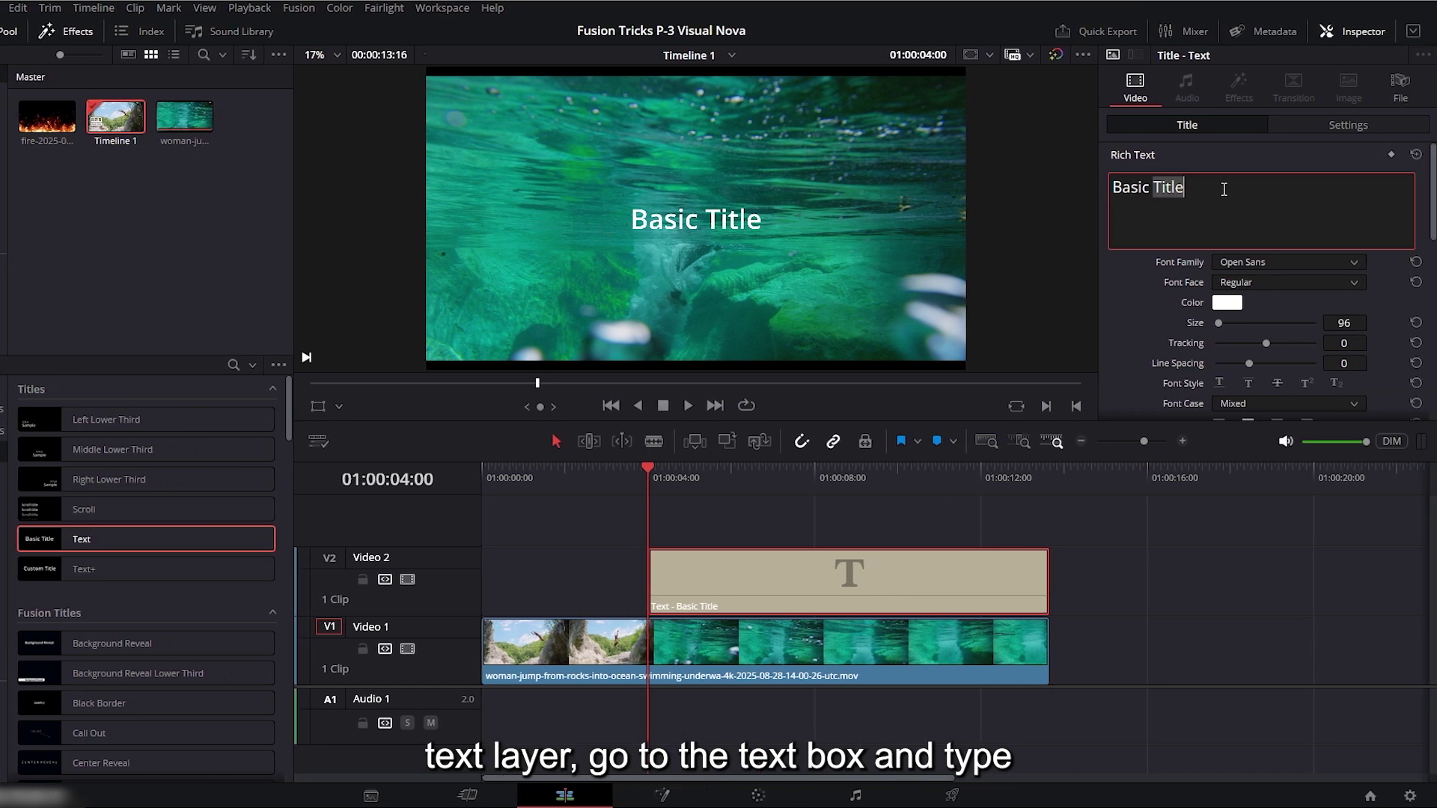
text(VIS)
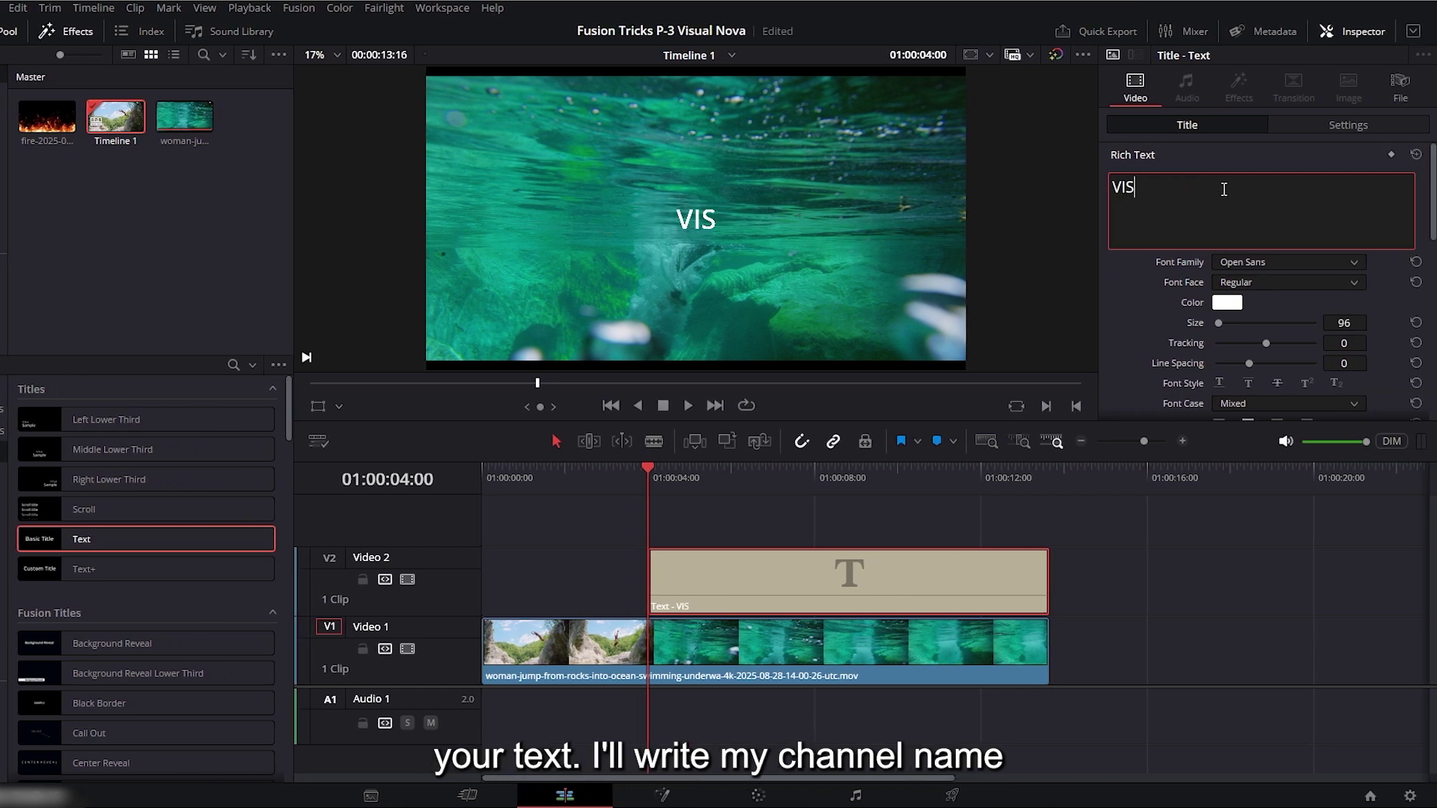
text(UAL NOV)
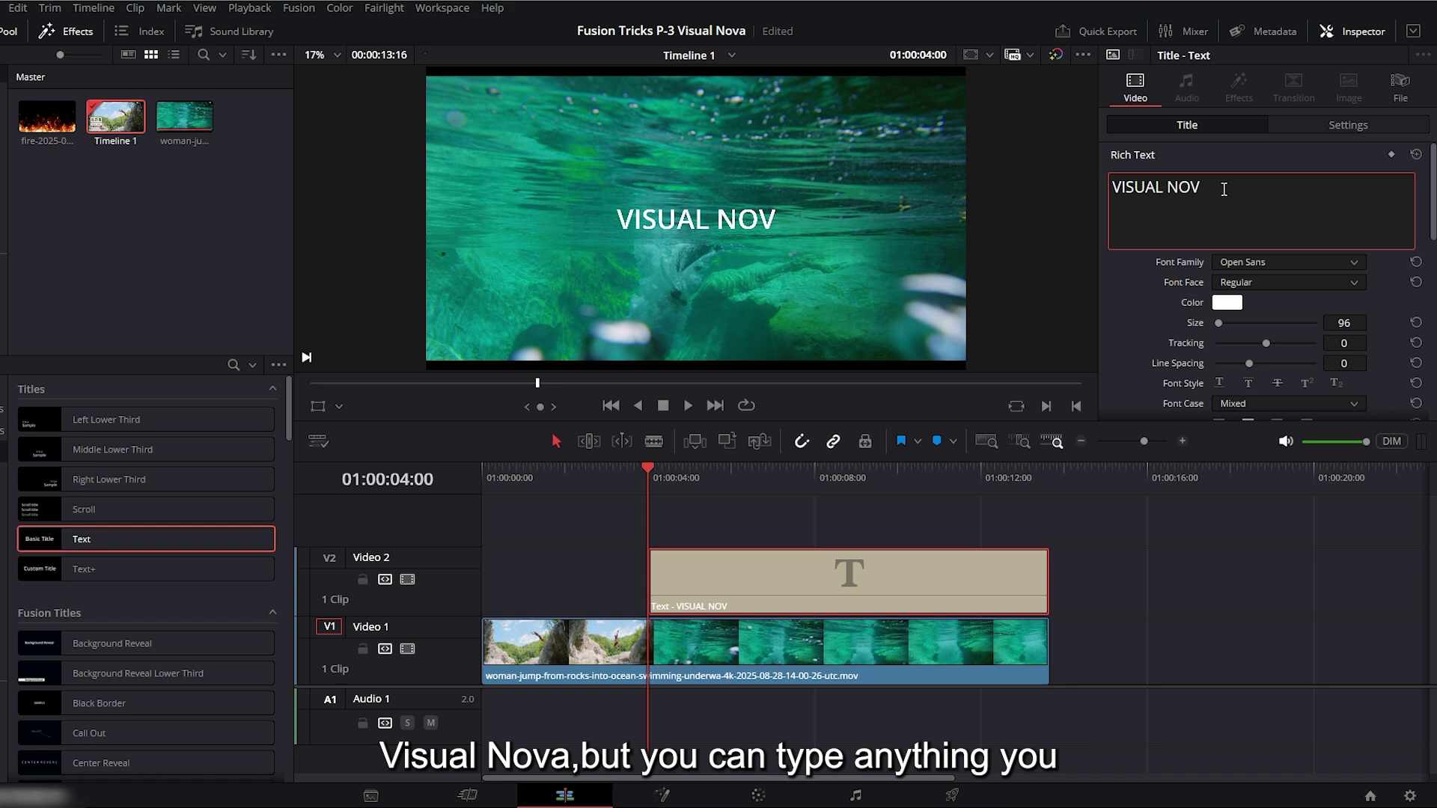
text(S)
key(BackSpace)
text(A)
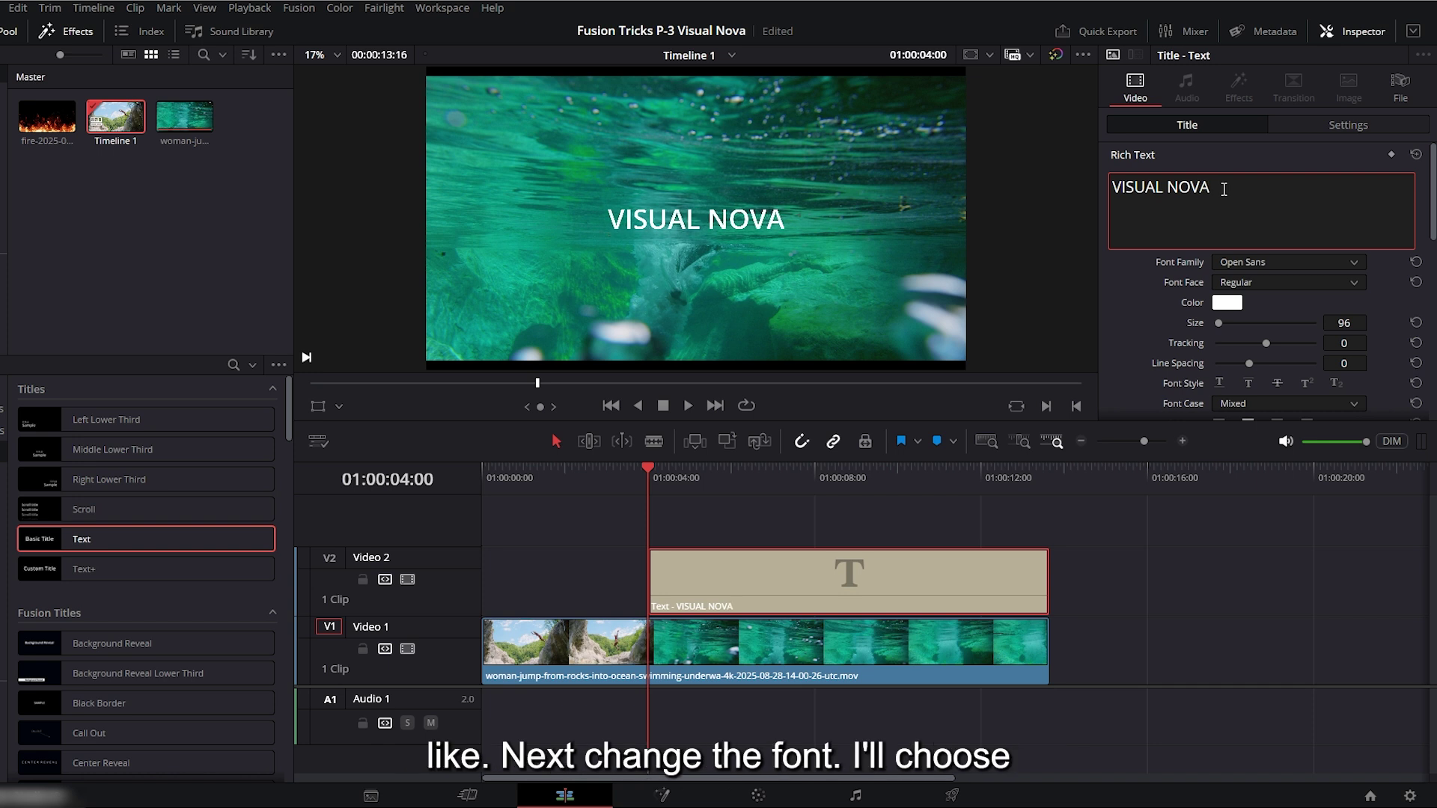
Set the title font to Impact and enlarge it to size 267.
click(1263, 263)
text(Impact)
click(1258, 280)
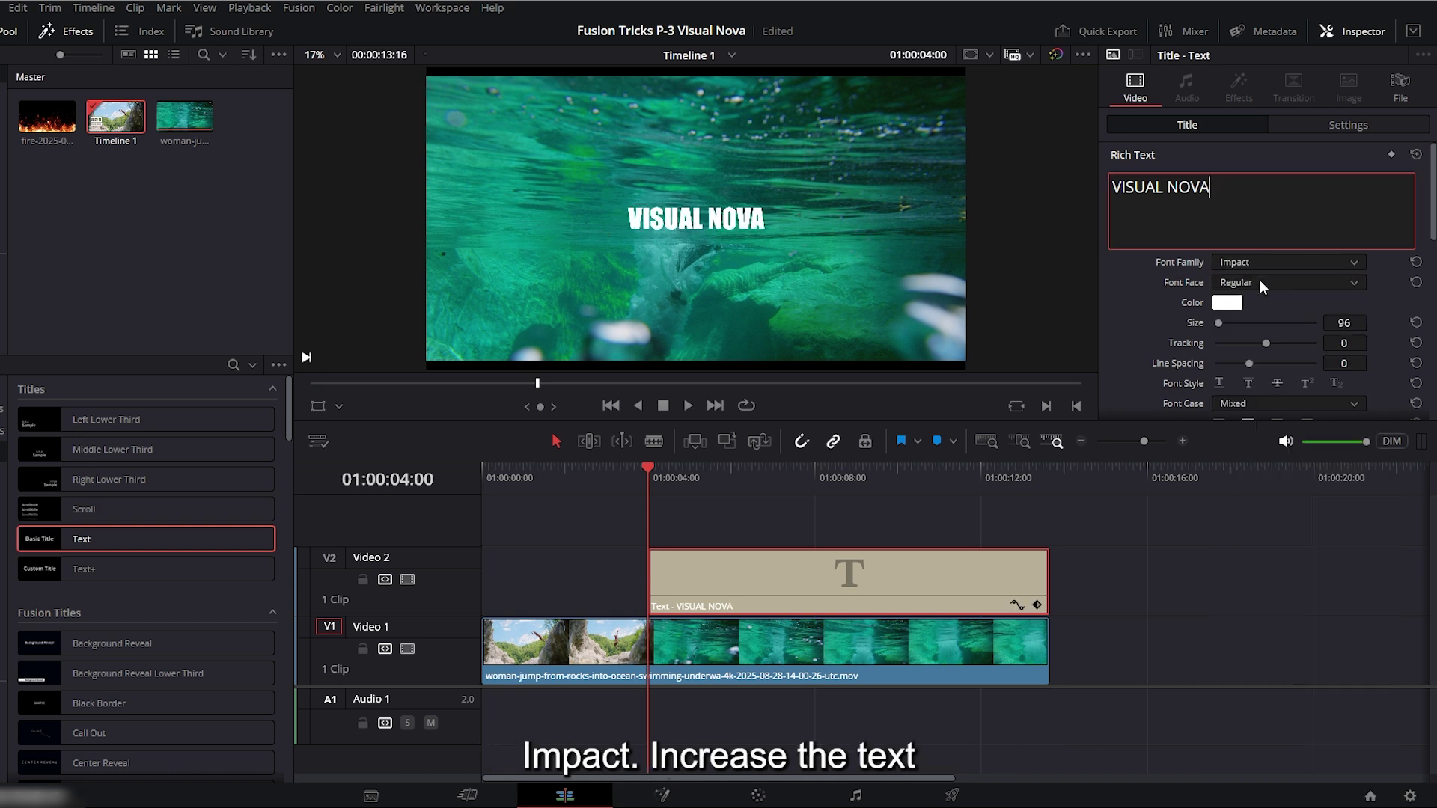
drag(1100, 421, 1099, 462)
drag(1220, 323, 1226, 330)
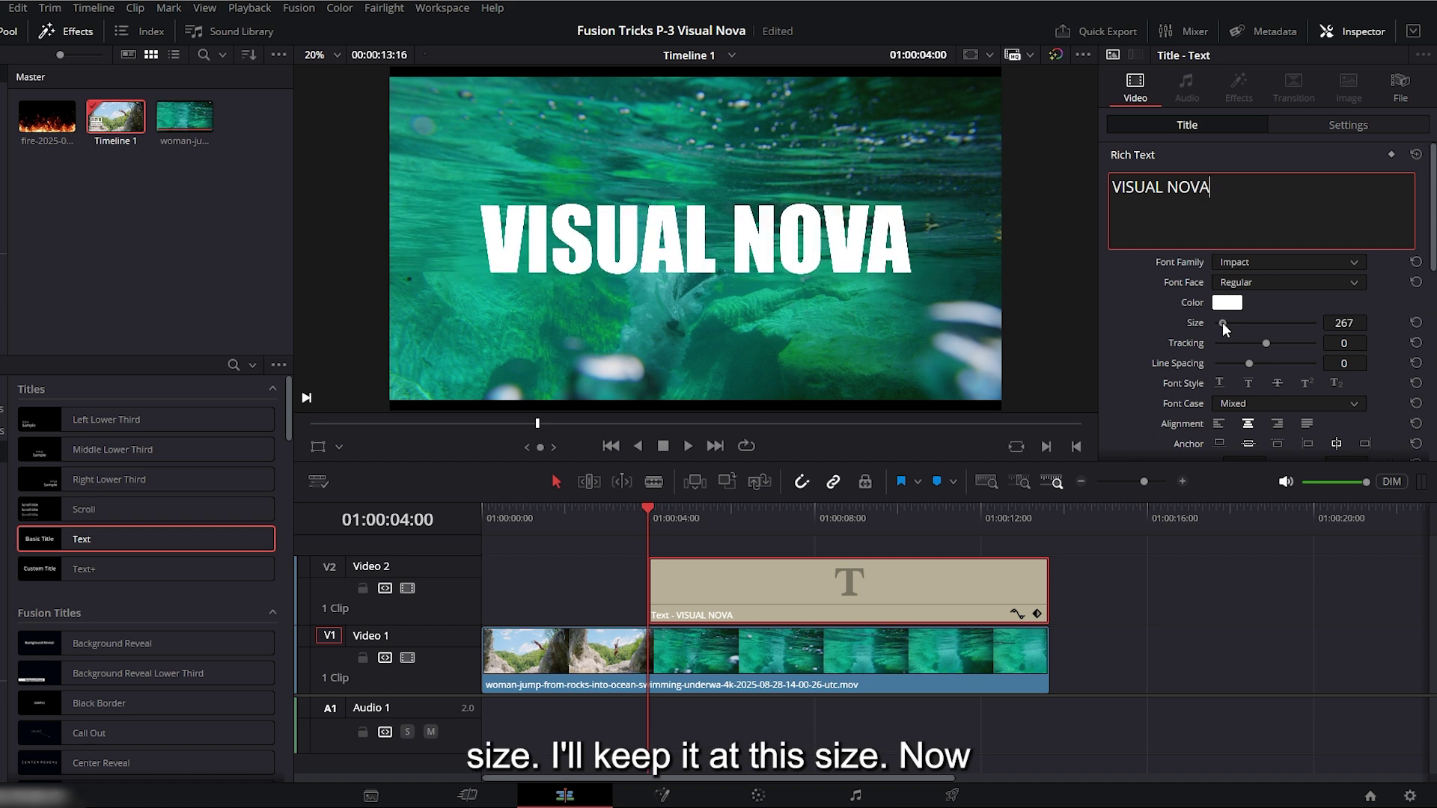
Tint the VISUAL NOVA title teal in the colour picker.
click(1226, 303)
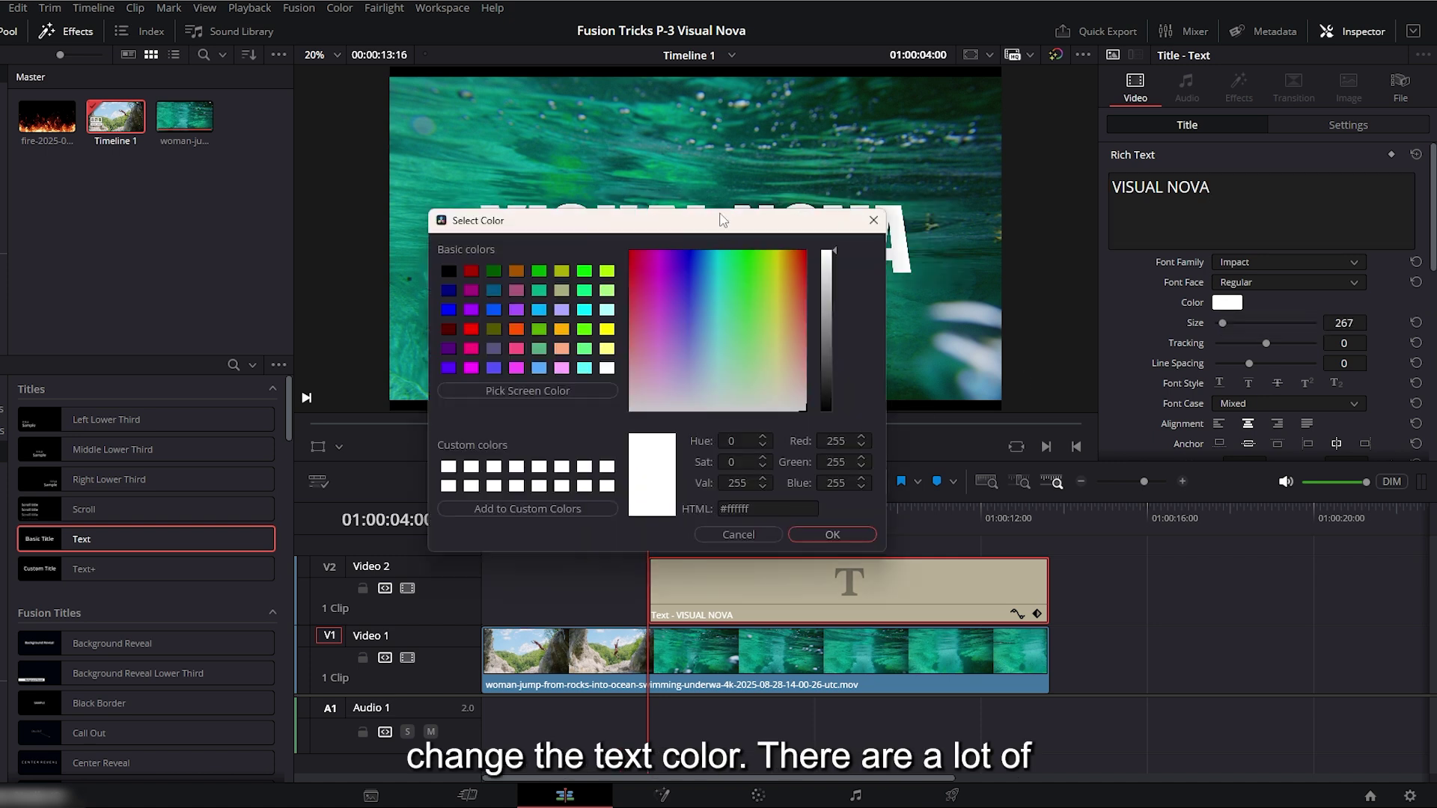
drag(723, 219, 847, 370)
click(651, 541)
click(823, 321)
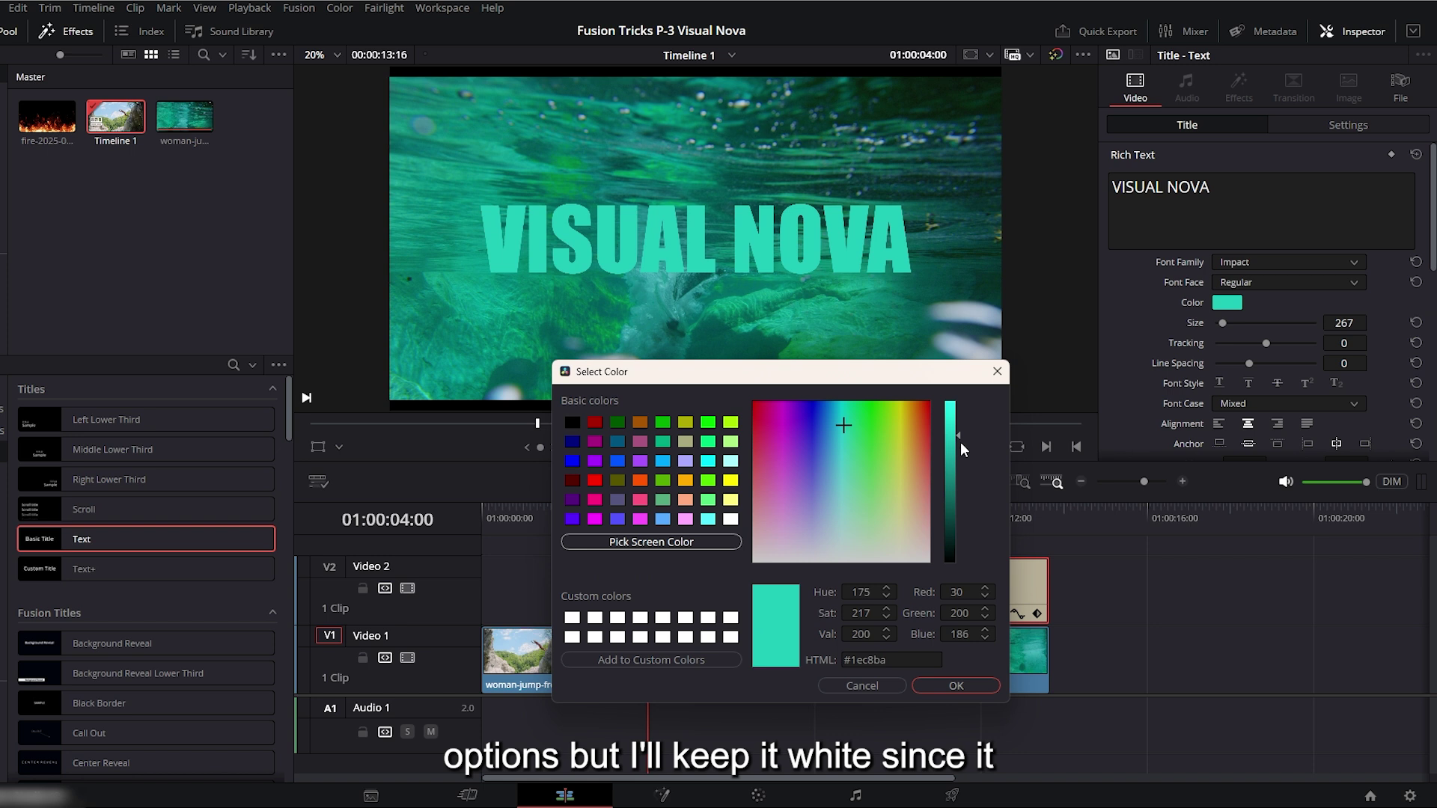
Cancel the colour change so VISUAL NOVA stays white, and shrink the Video 2 track.
click(861, 685)
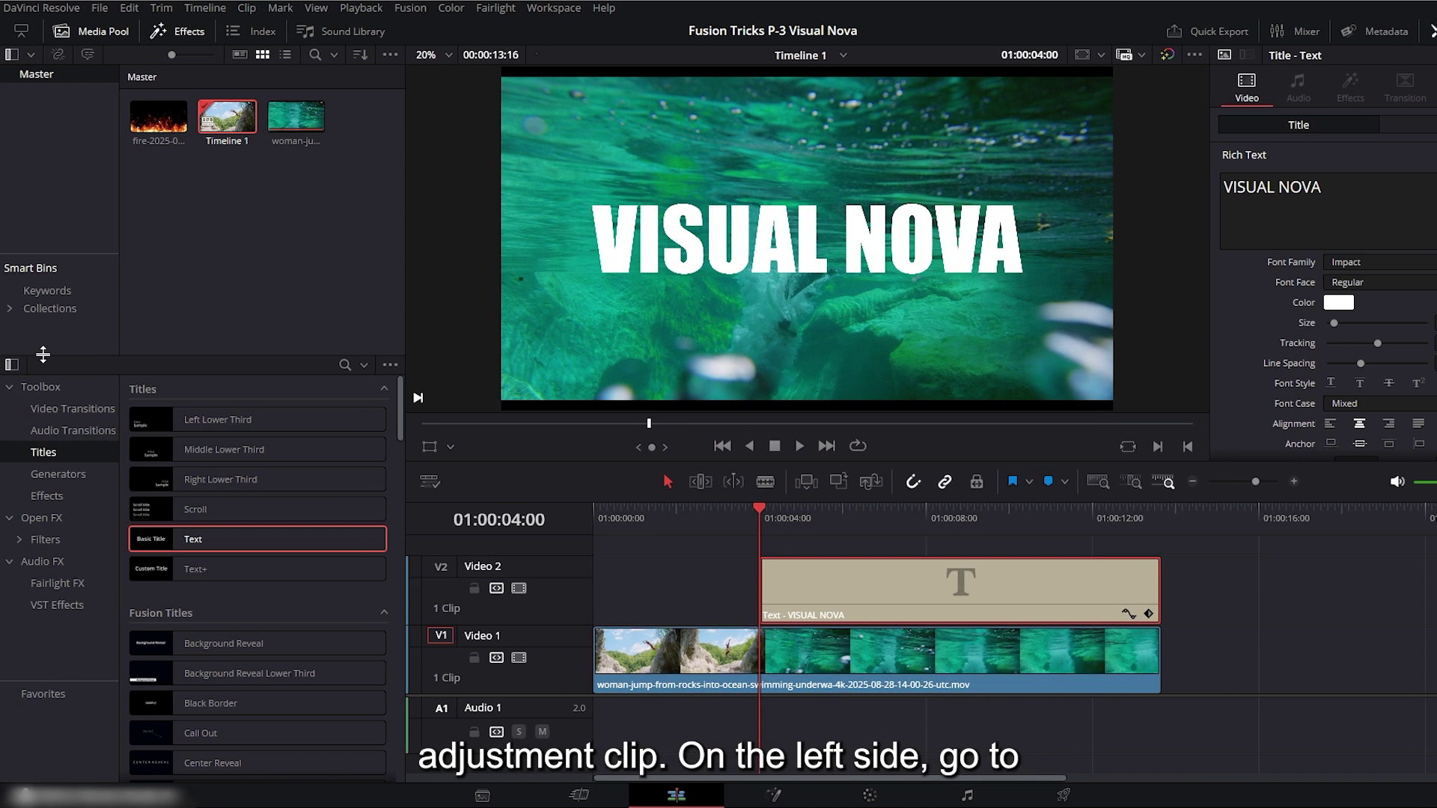
click(65, 494)
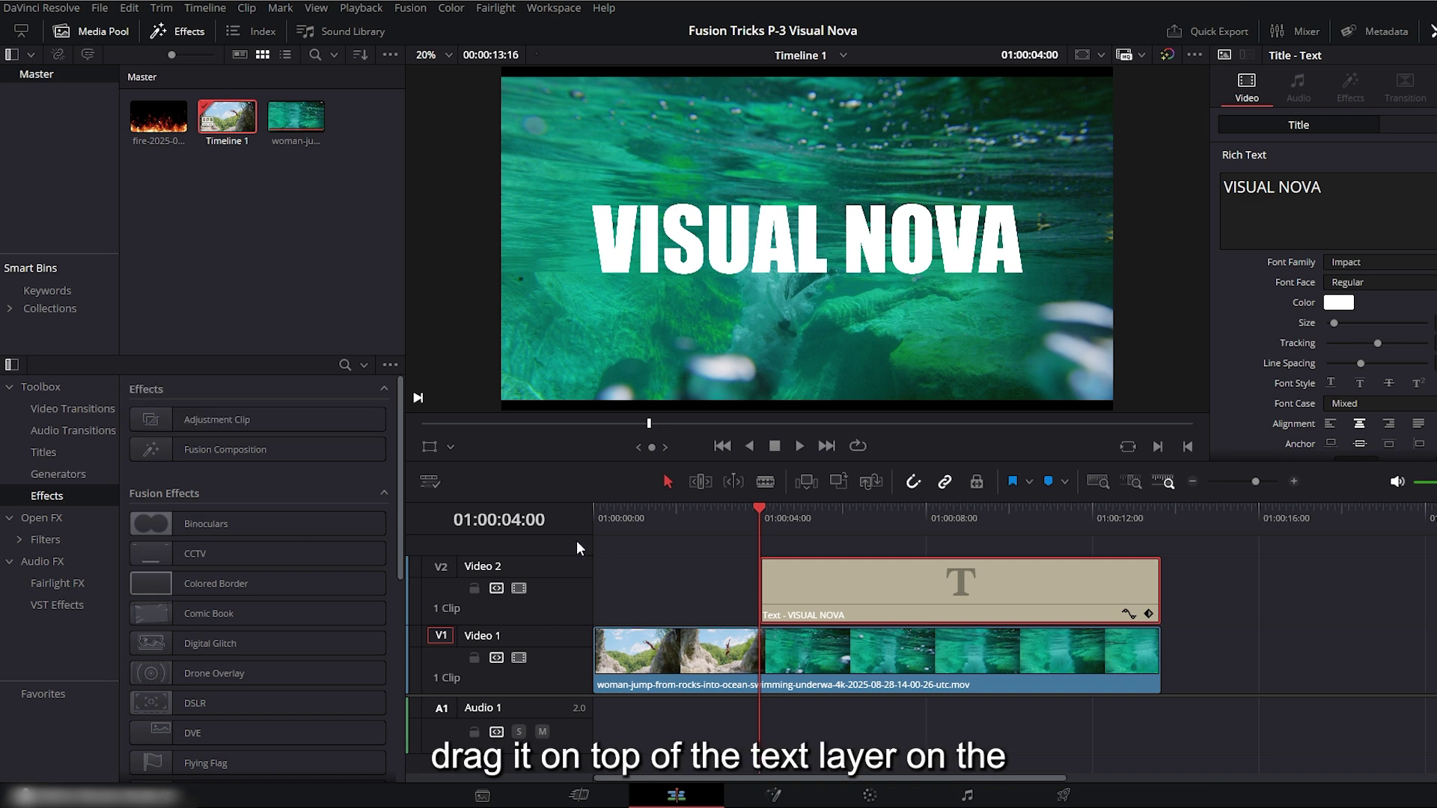
drag(566, 556, 563, 639)
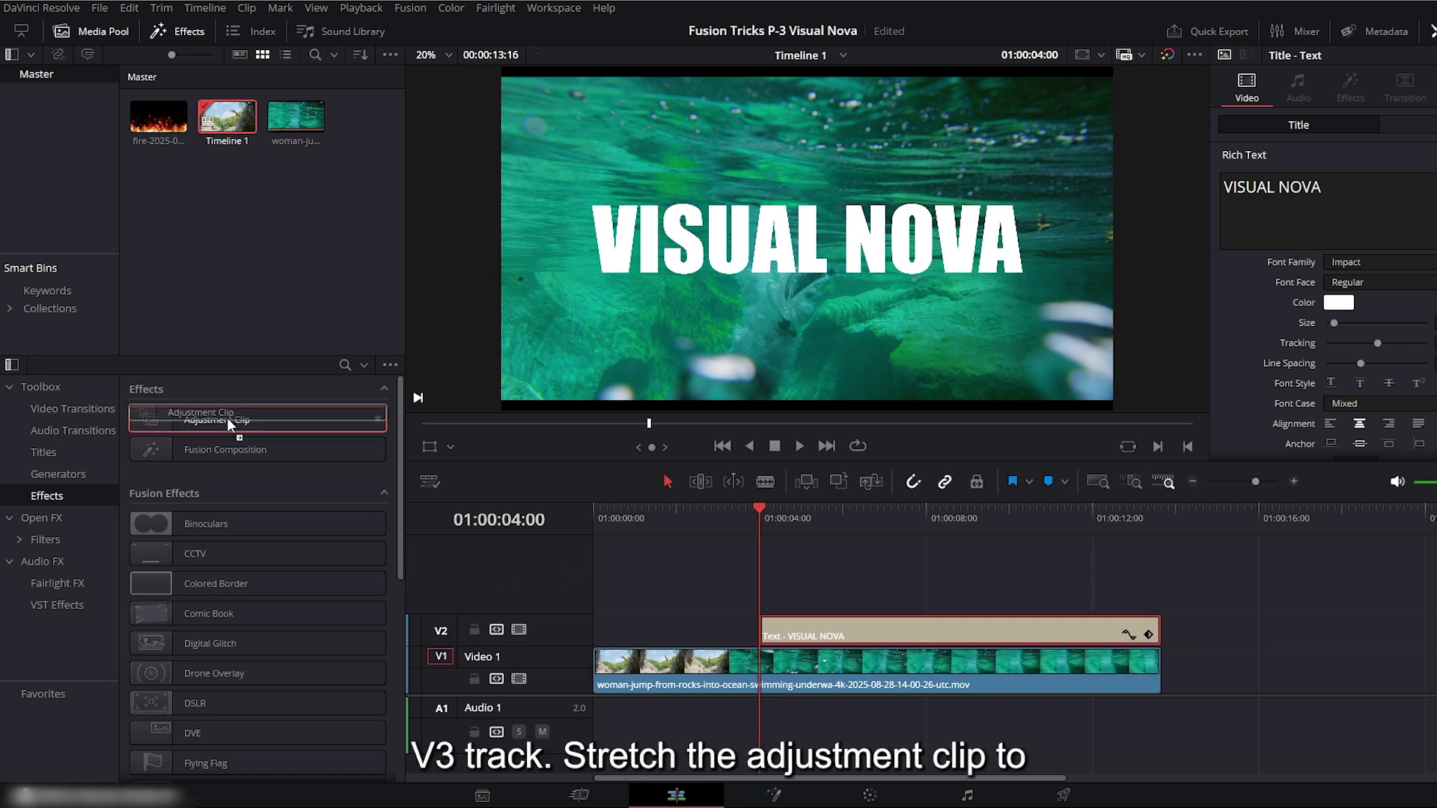
Add an Adjustment Clip on a new Video 3 track, stretched to the video's end.
drag(229, 425, 754, 586)
drag(759, 511, 801, 509)
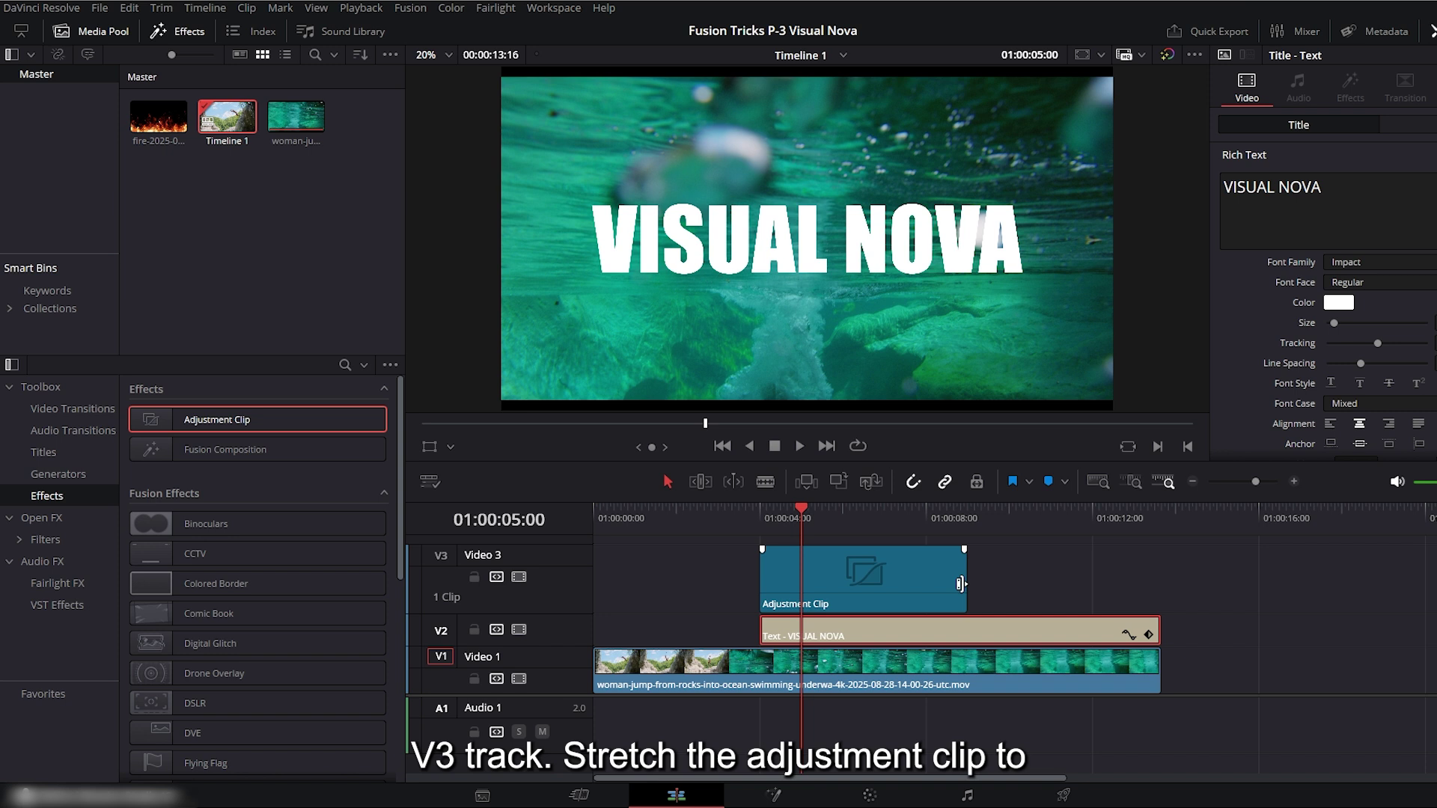
drag(962, 583, 1160, 583)
drag(928, 514, 887, 509)
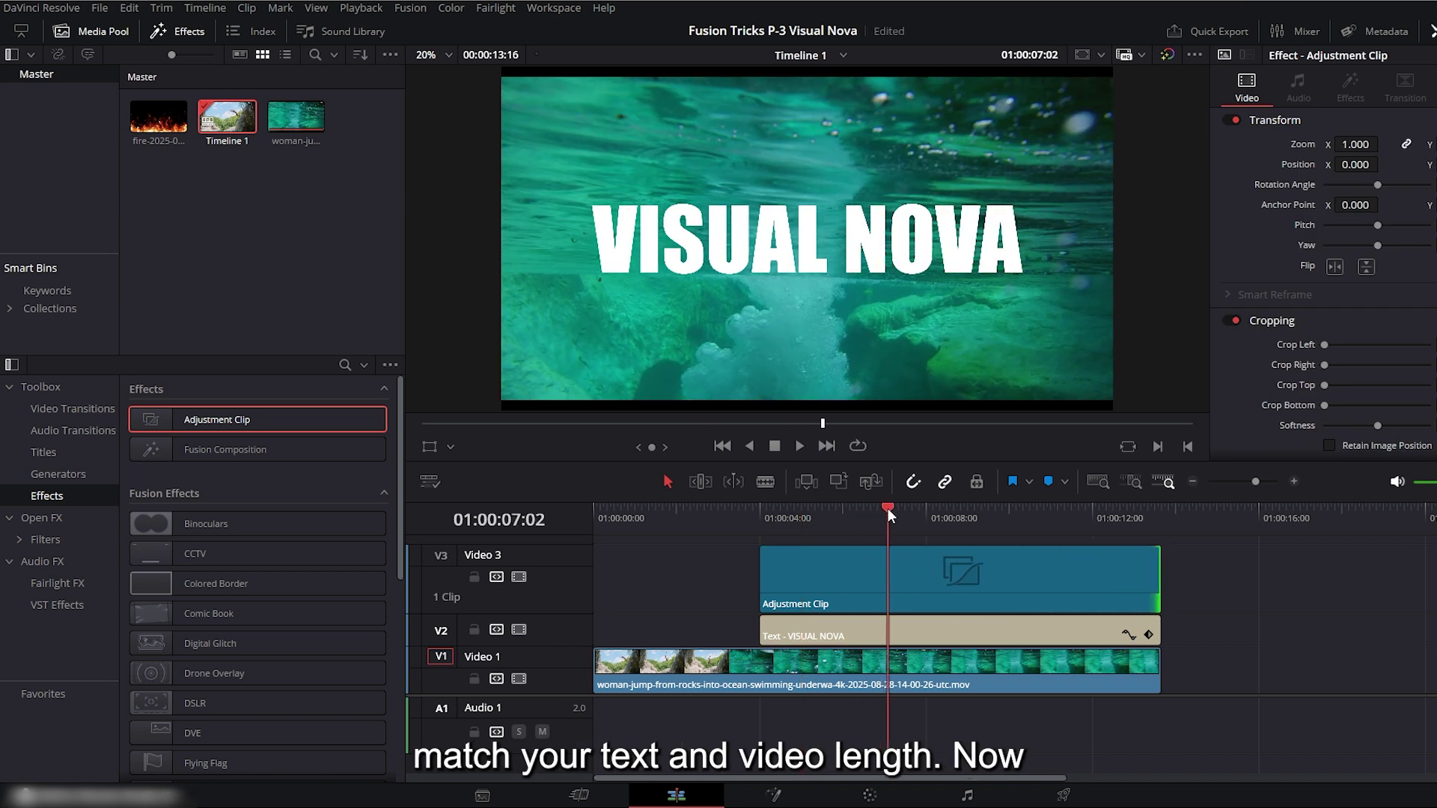
Apply Fast Noise to the Adjustment Clip using the Water Surface preset.
click(893, 588)
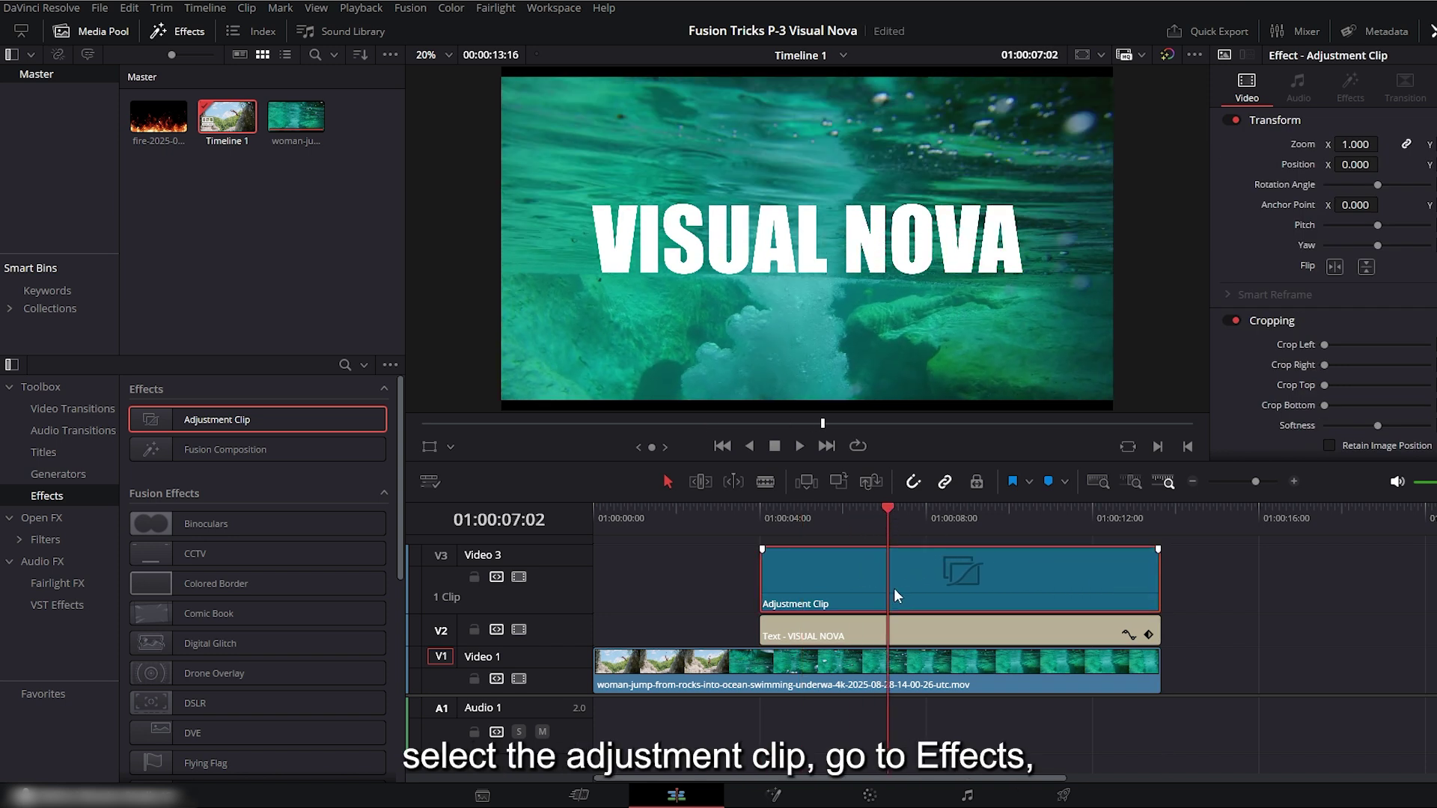
click(345, 365)
text(noi)
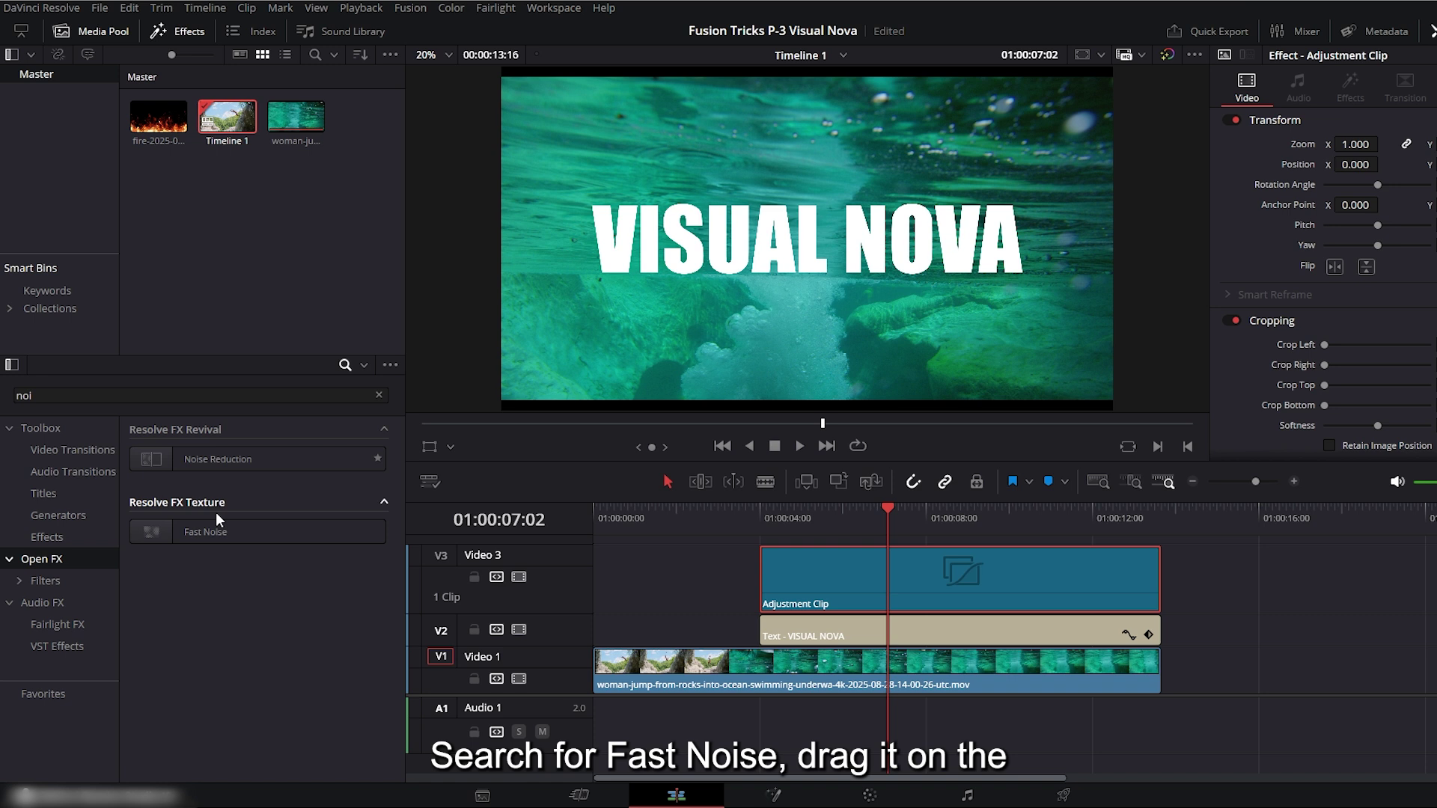
drag(208, 532, 940, 595)
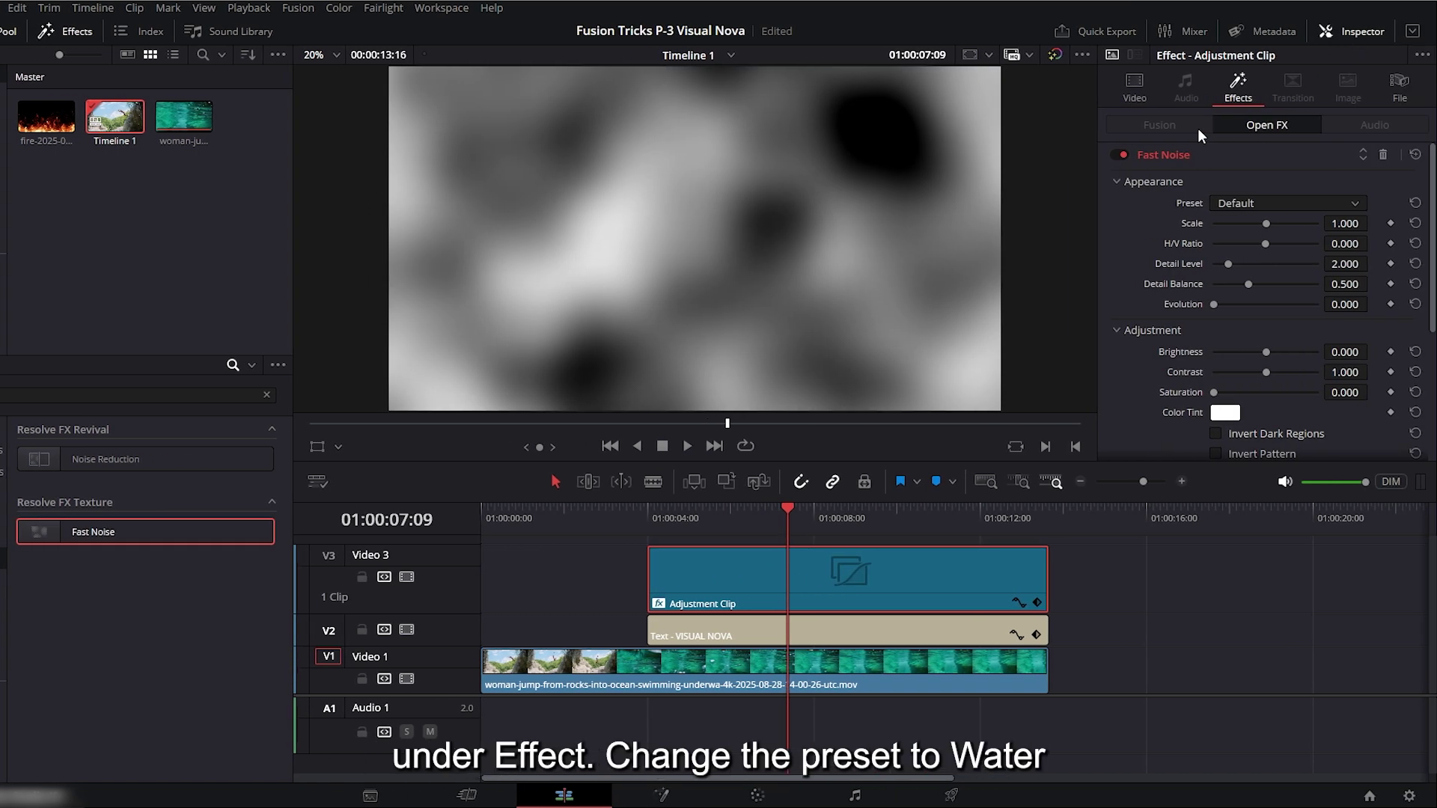
click(1280, 206)
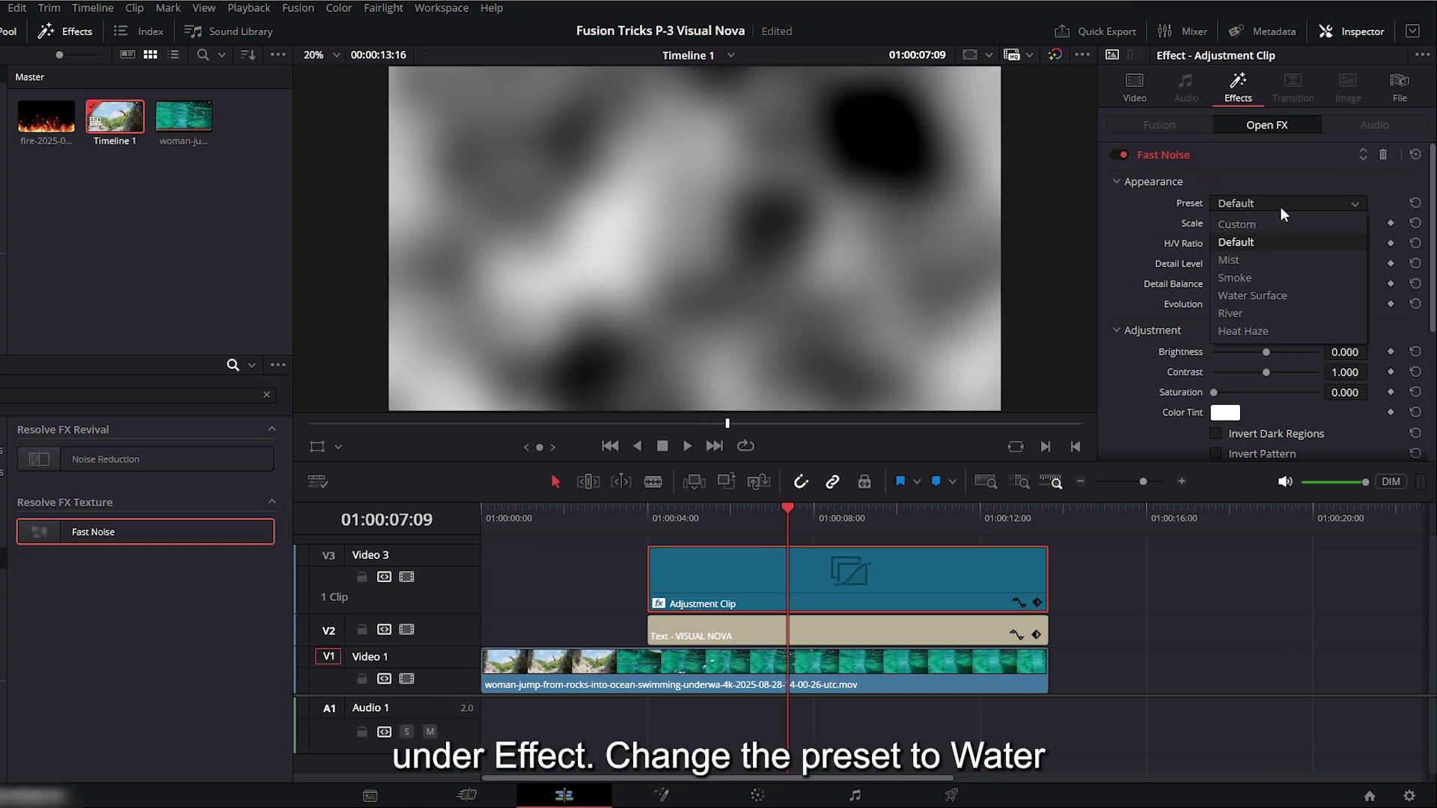
click(1270, 296)
Preview the ripple and tune Fast Noise to Scale 0.930 and H/V Ratio -0.332.
click(703, 515)
key(space)
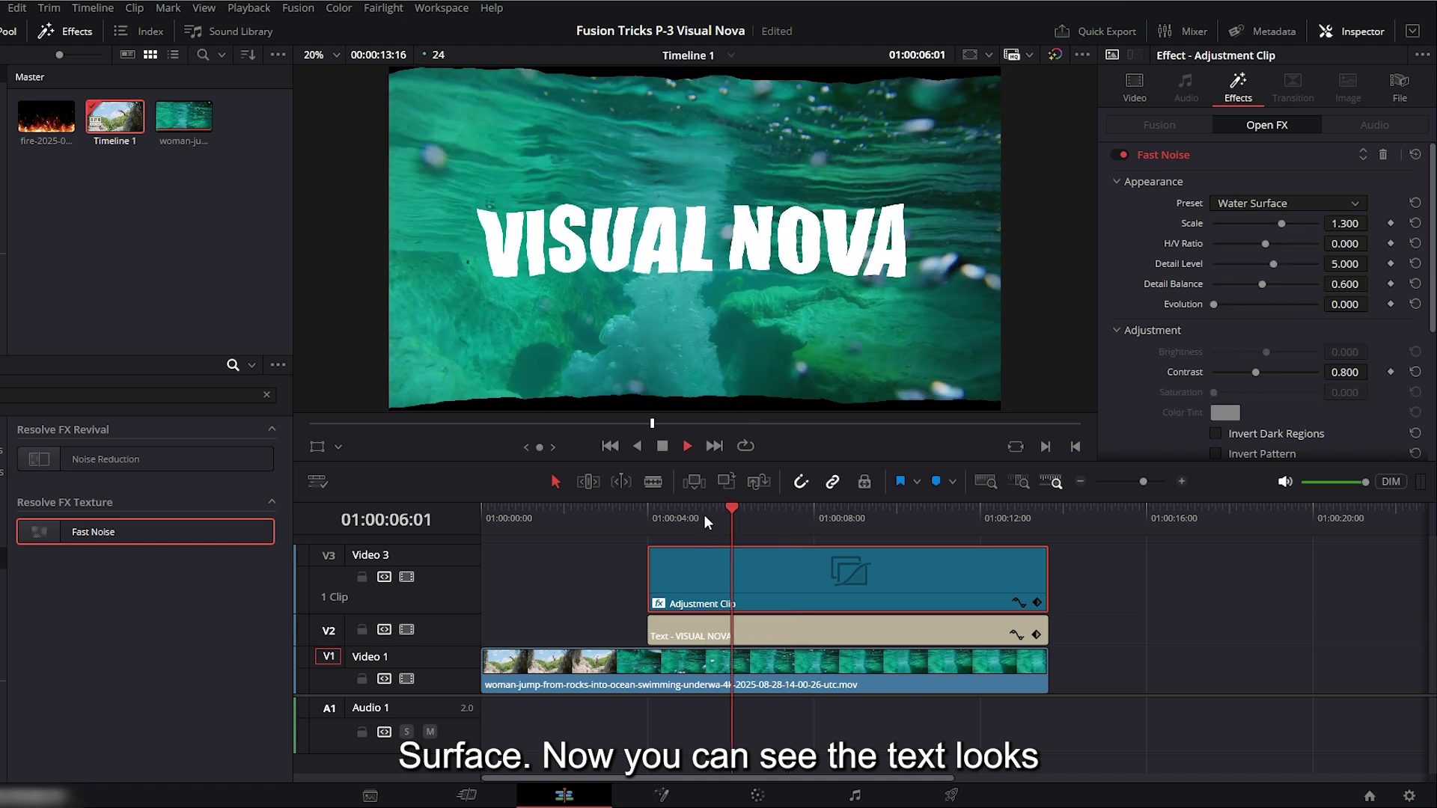
key(space)
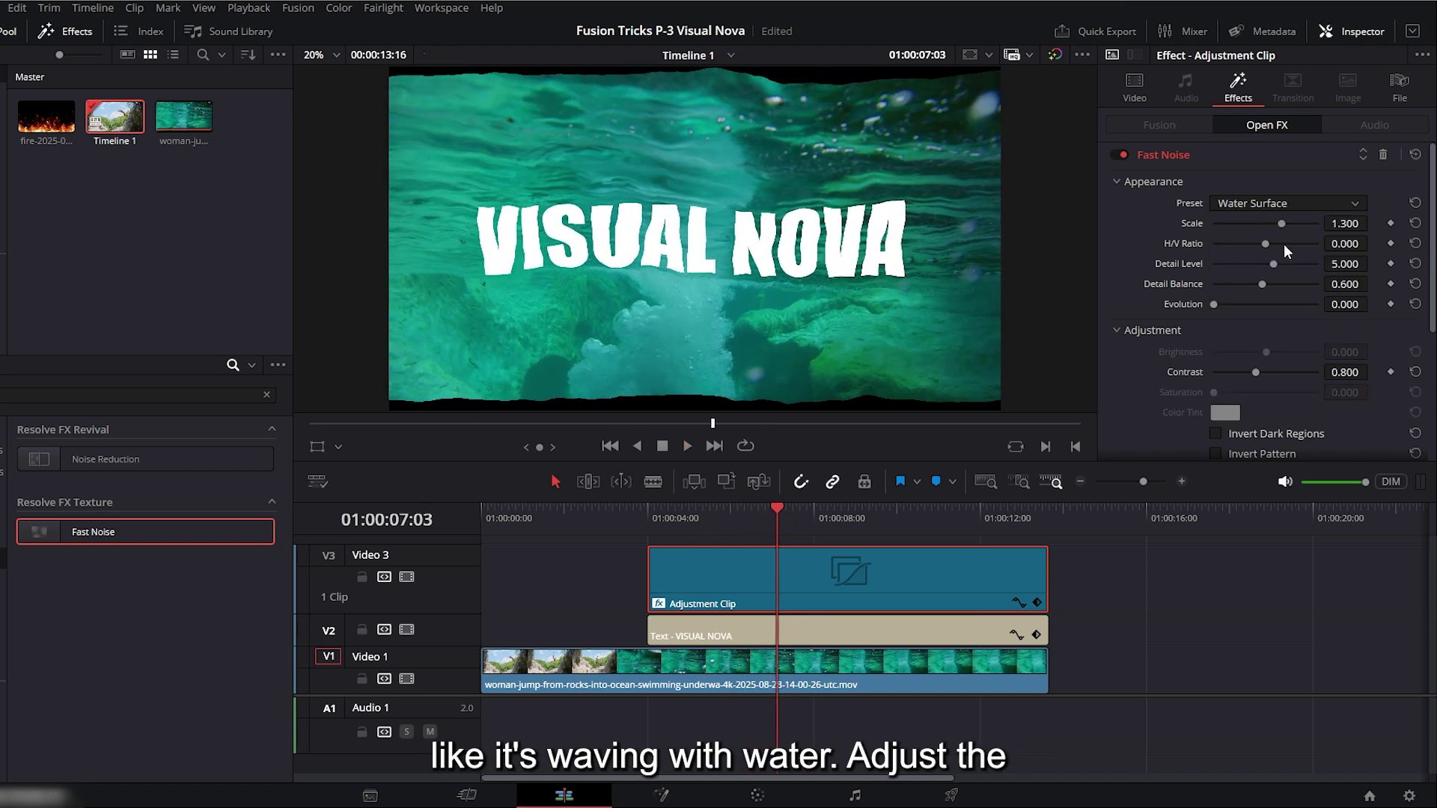
drag(1280, 223, 1244, 239)
key(space)
key(space)
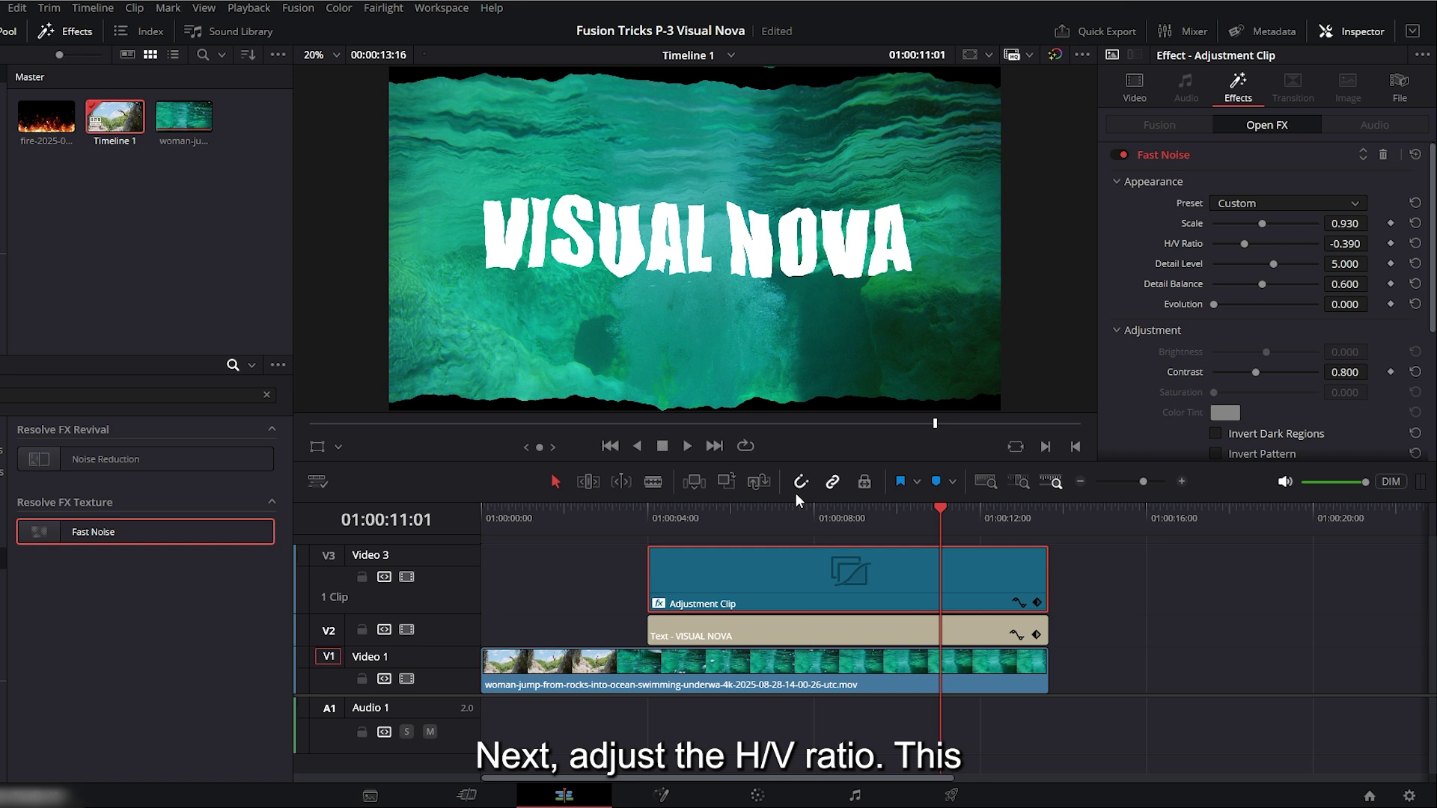
click(717, 514)
key(space)
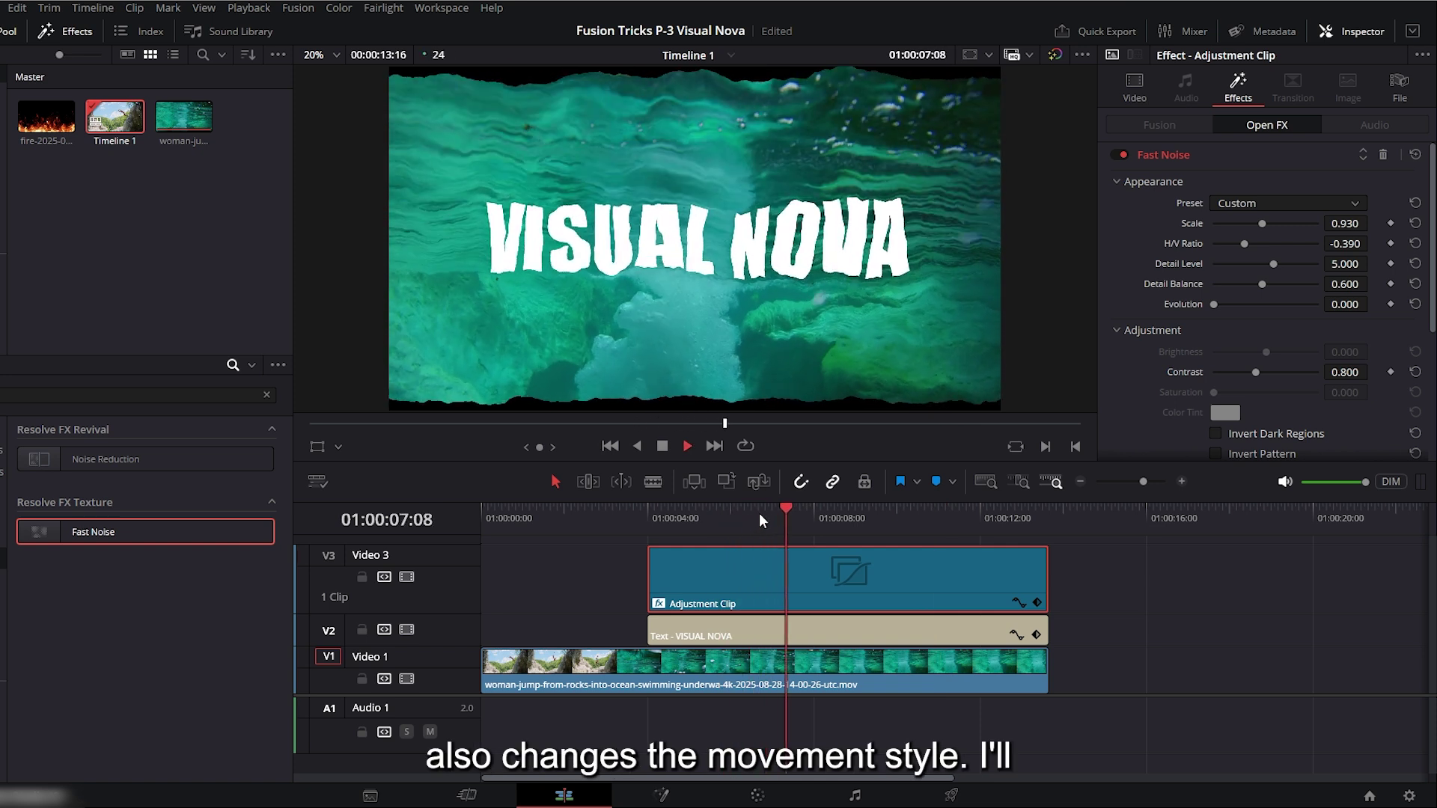
key(space)
drag(1244, 242, 1246, 242)
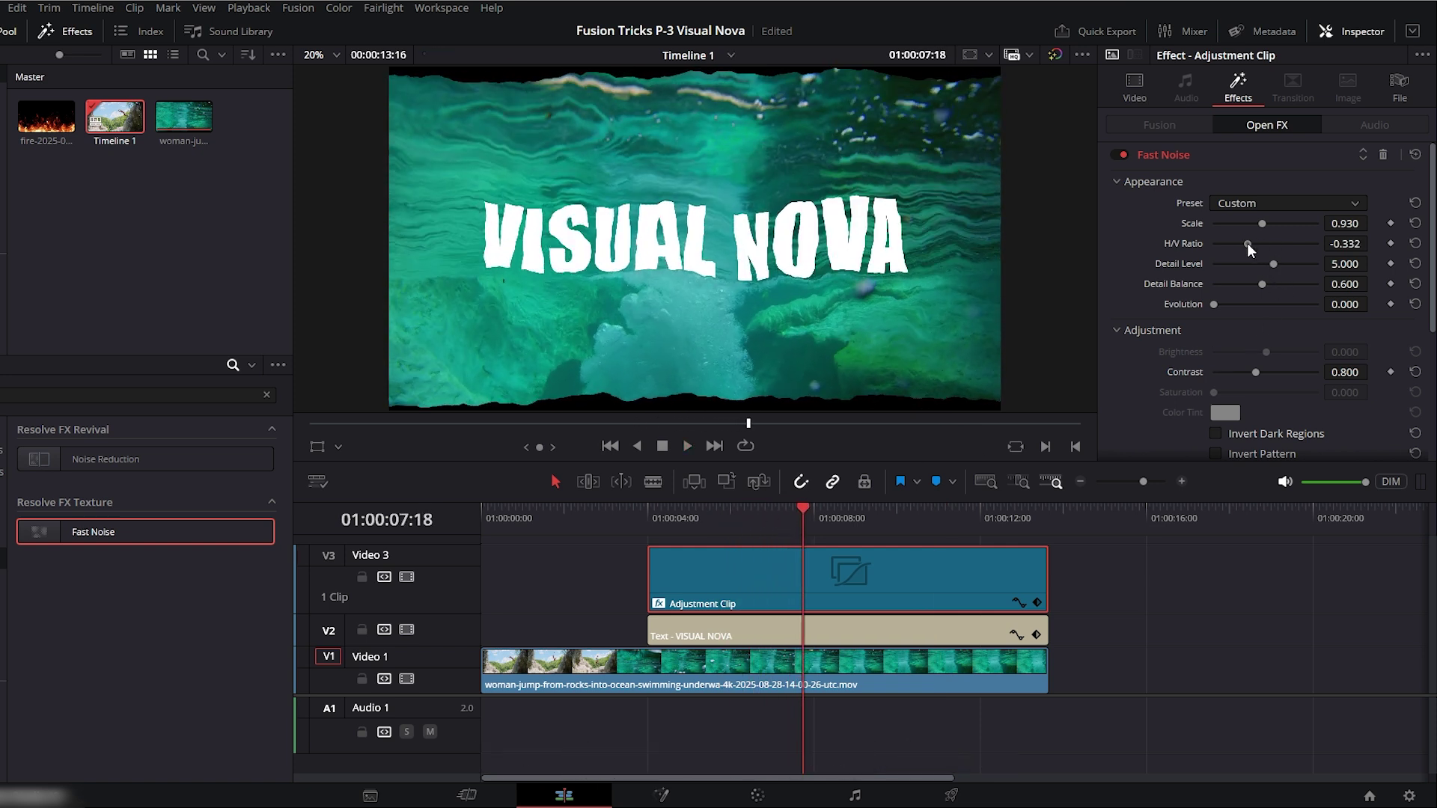
scroll(1434, 253, down, 1)
Move the Fast Noise position to Y 0.247 and X 0.185.
scroll(1433, 253, down, 8)
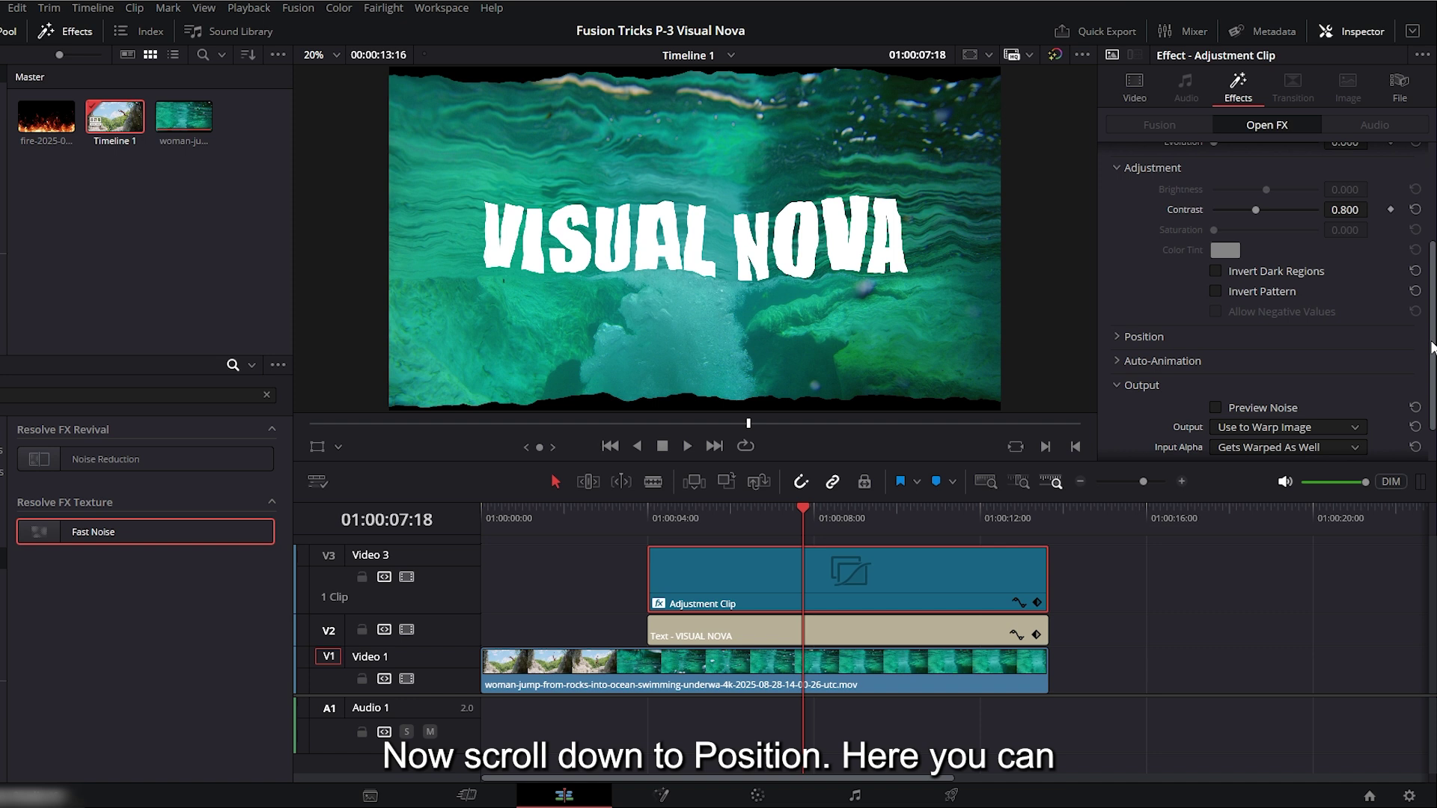
click(1118, 297)
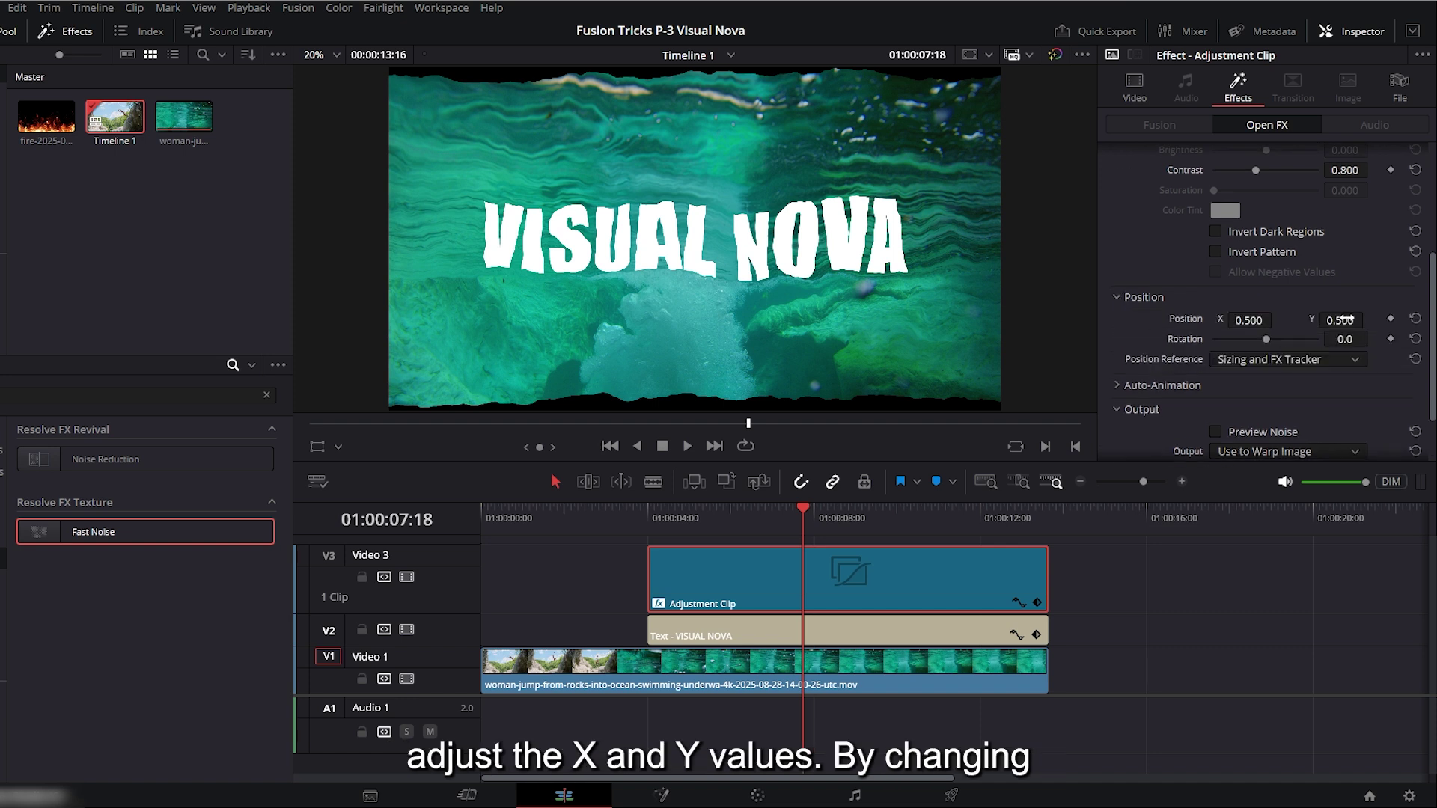
drag(1368, 319, 1368, 320)
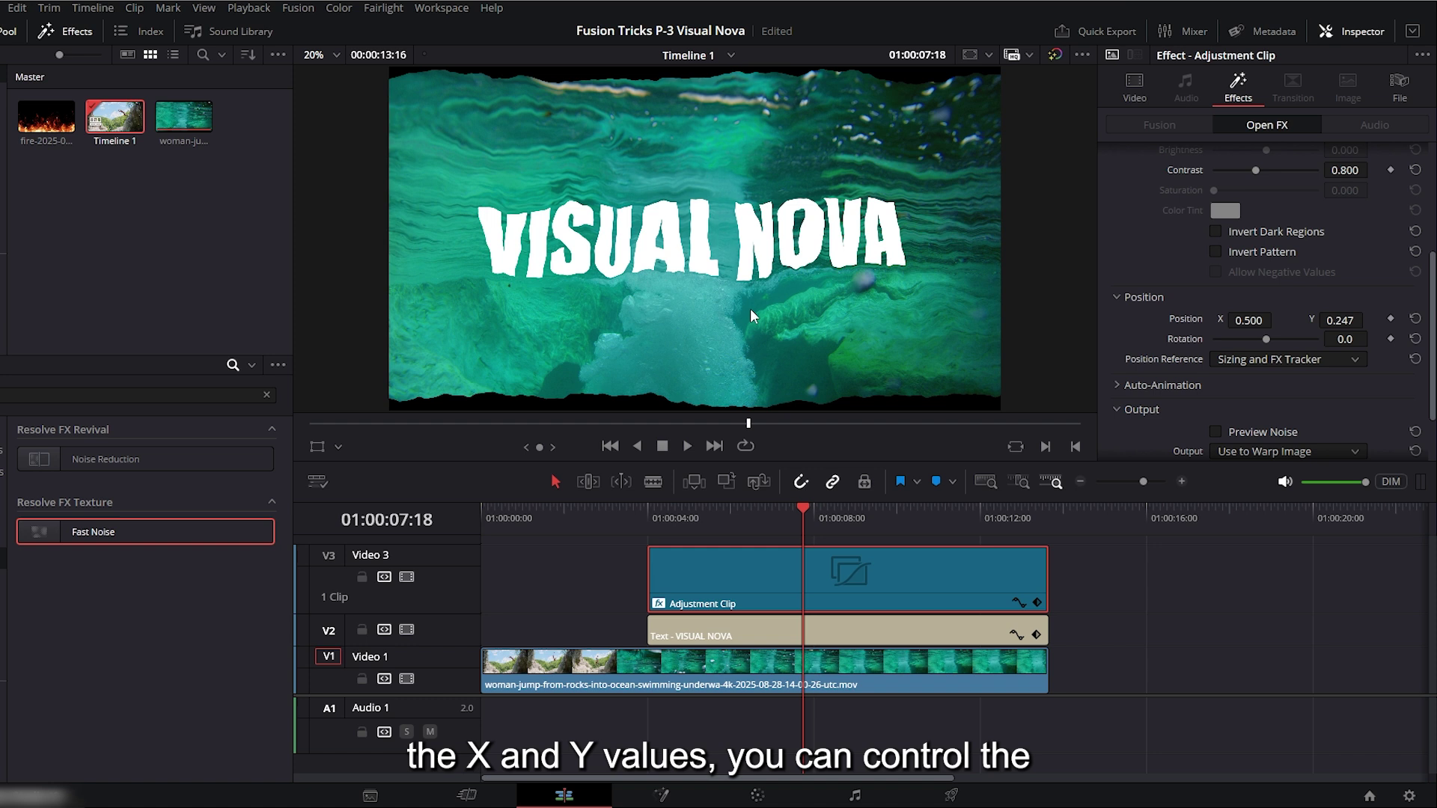
key(space)
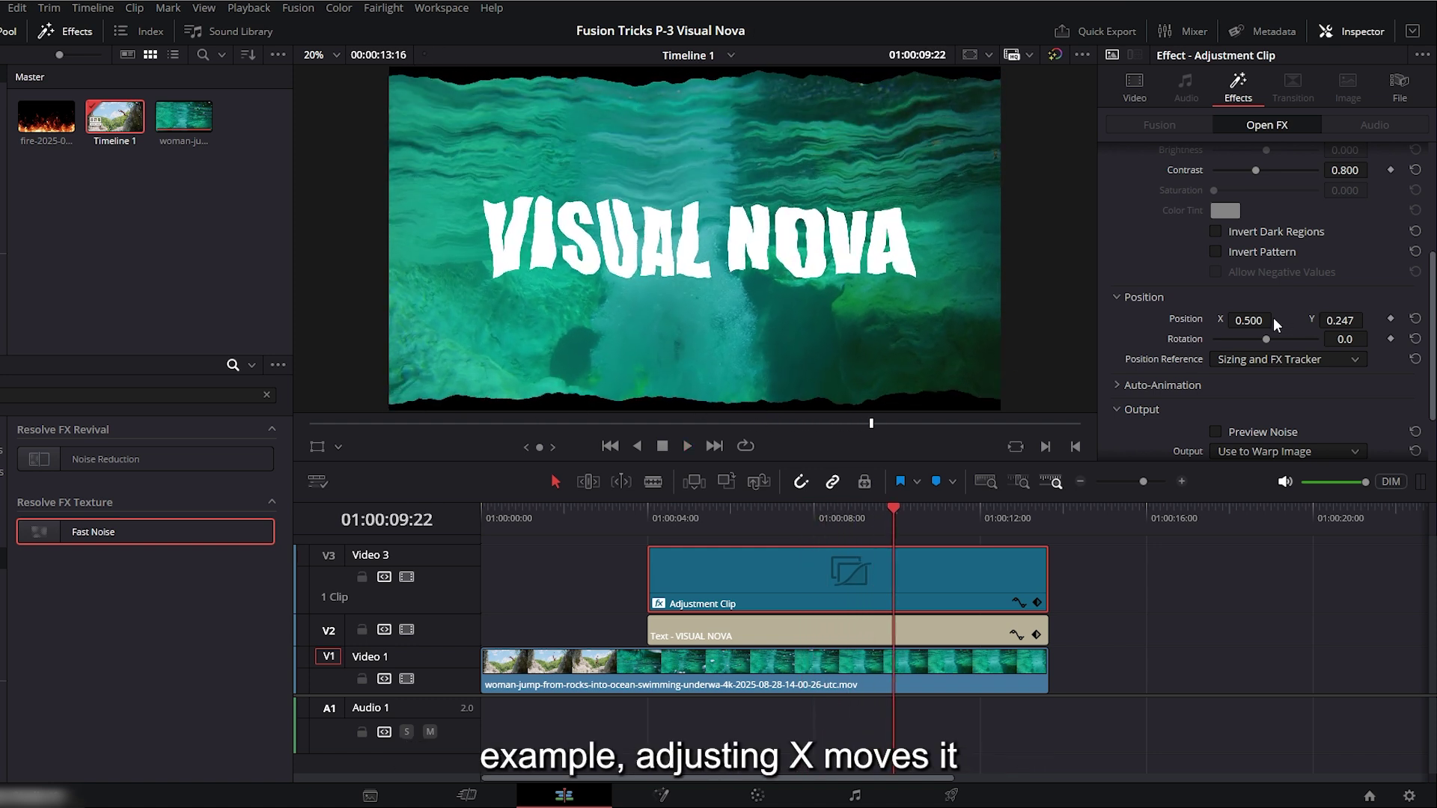
drag(1264, 320, 1245, 319)
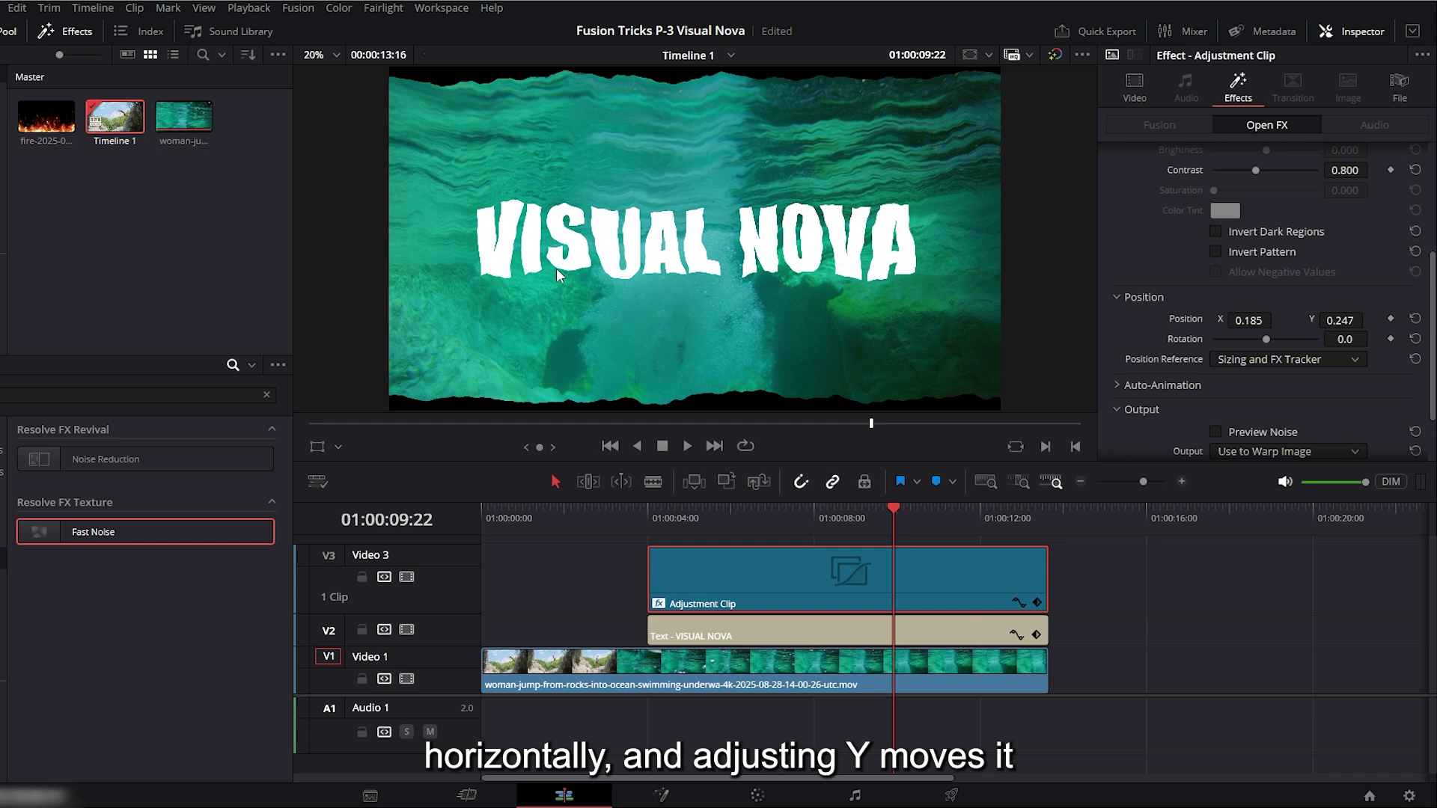
key(space)
scroll(1121, 293, up, 5)
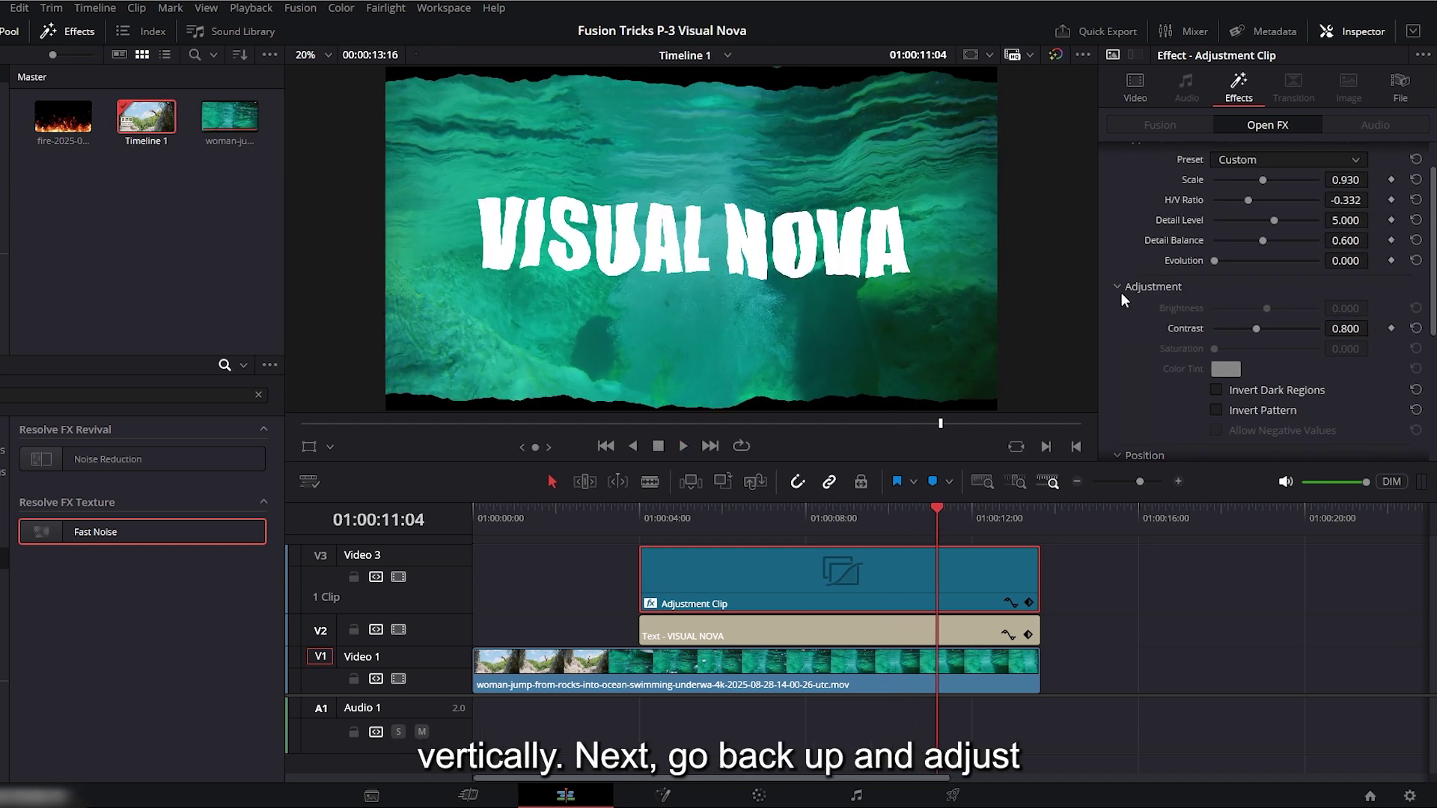
Adjust the Fast Noise Contrast, previewing, until it settles at 0.667.
mouse_move(1260, 329)
mouse_down()
mouse_move(1329, 326)
mouse_move(1242, 325)
mouse_move(1287, 327)
mouse_up()
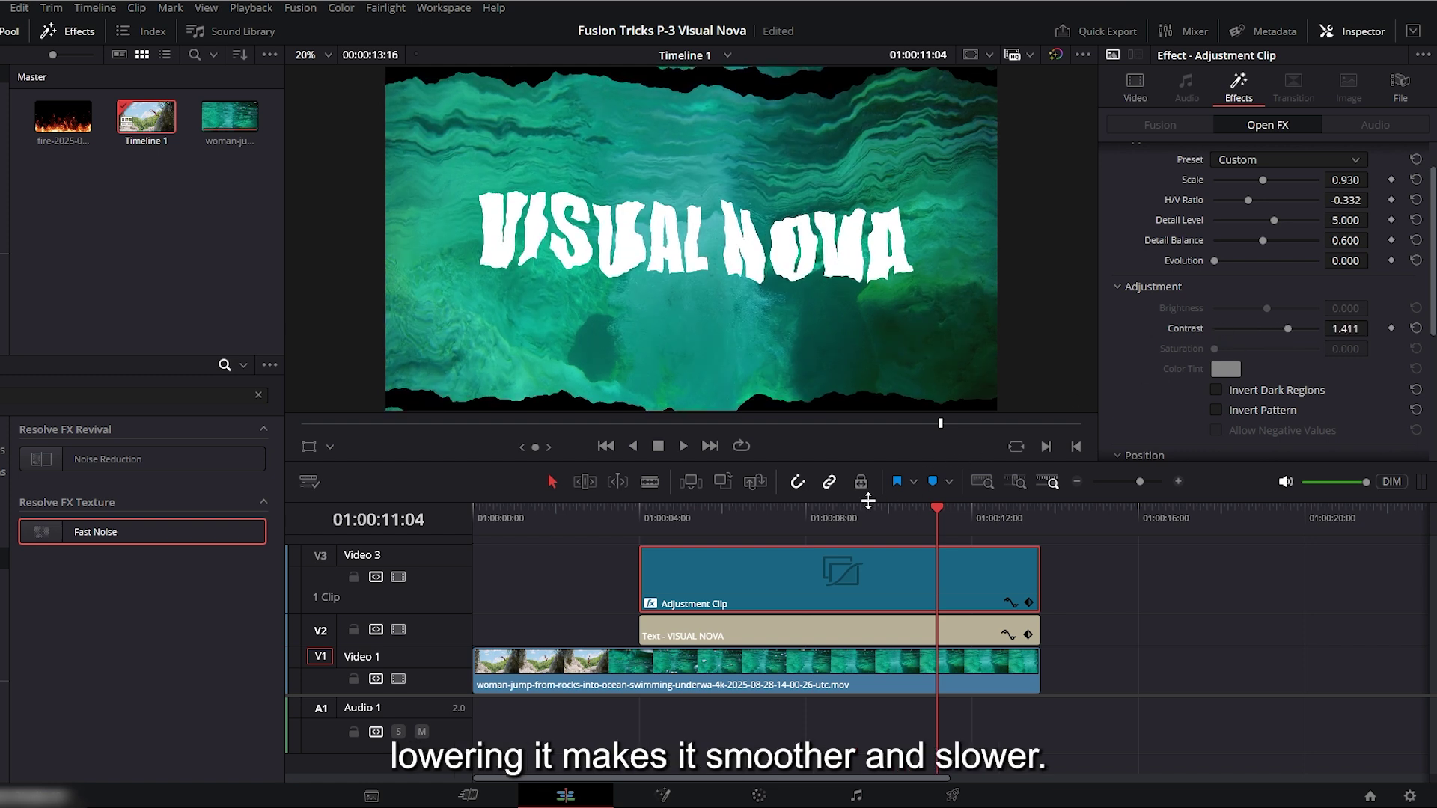
drag(820, 510, 750, 510)
key(space)
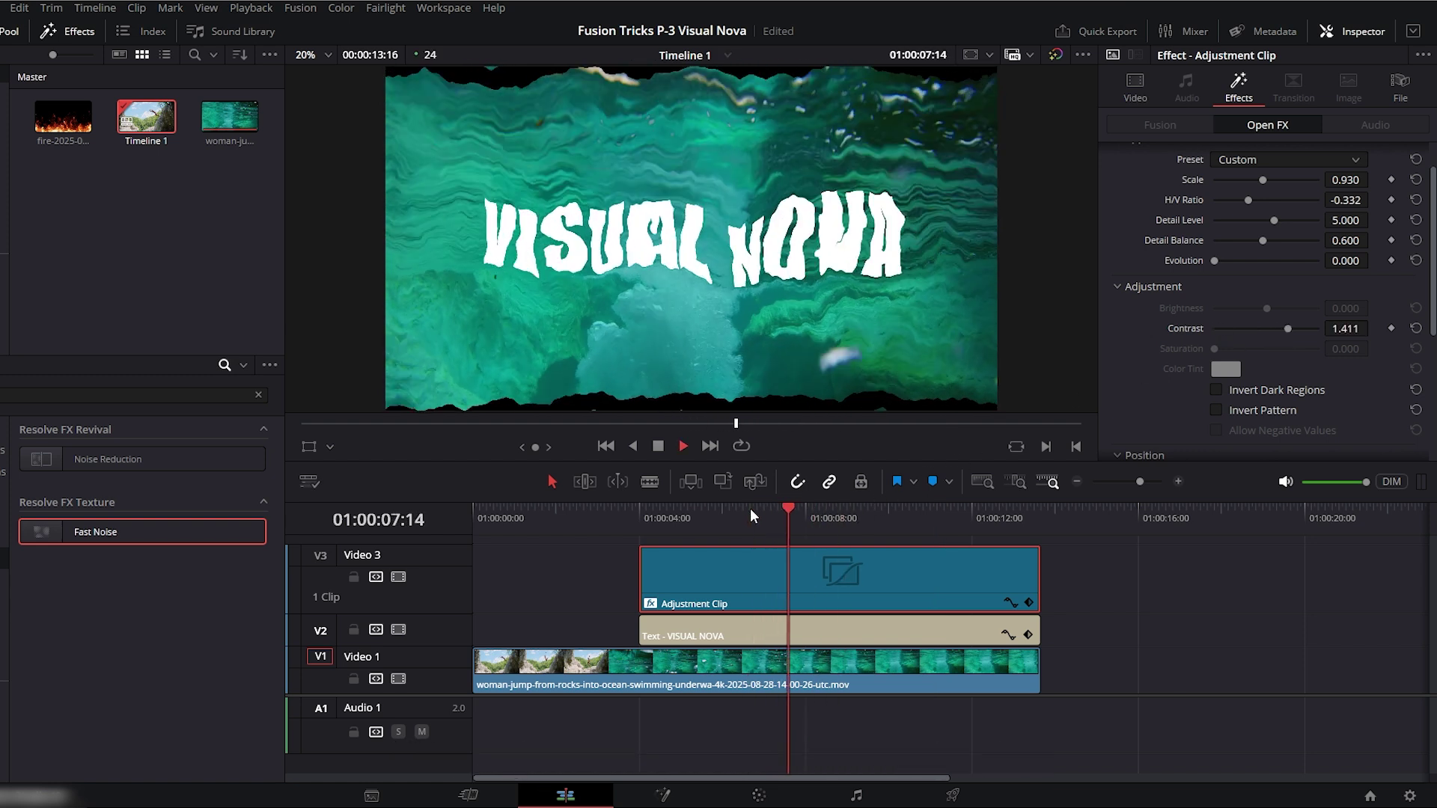
key(space)
drag(1287, 328, 1229, 329)
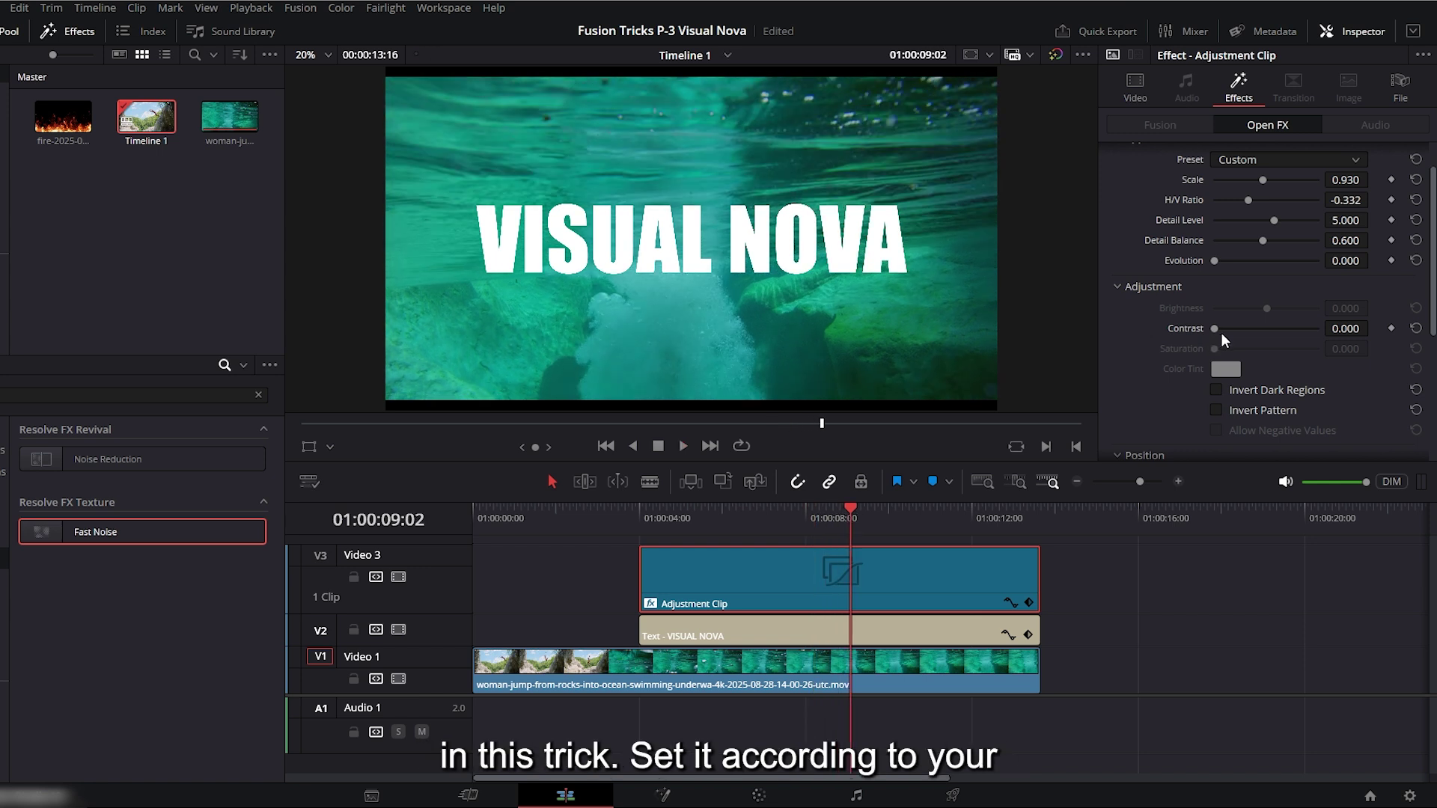
drag(1220, 332, 1251, 330)
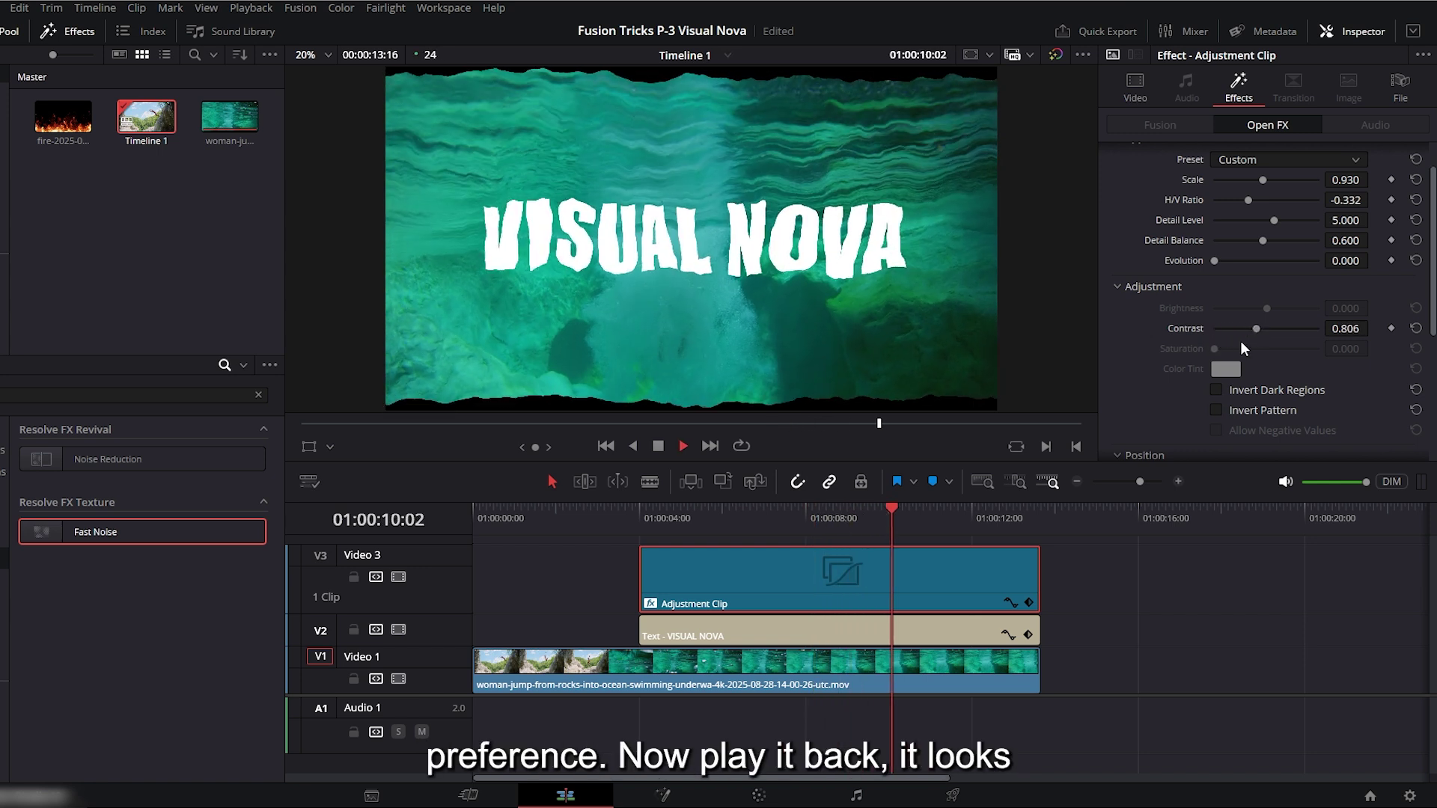
drag(1241, 340, 1254, 327)
click(707, 509)
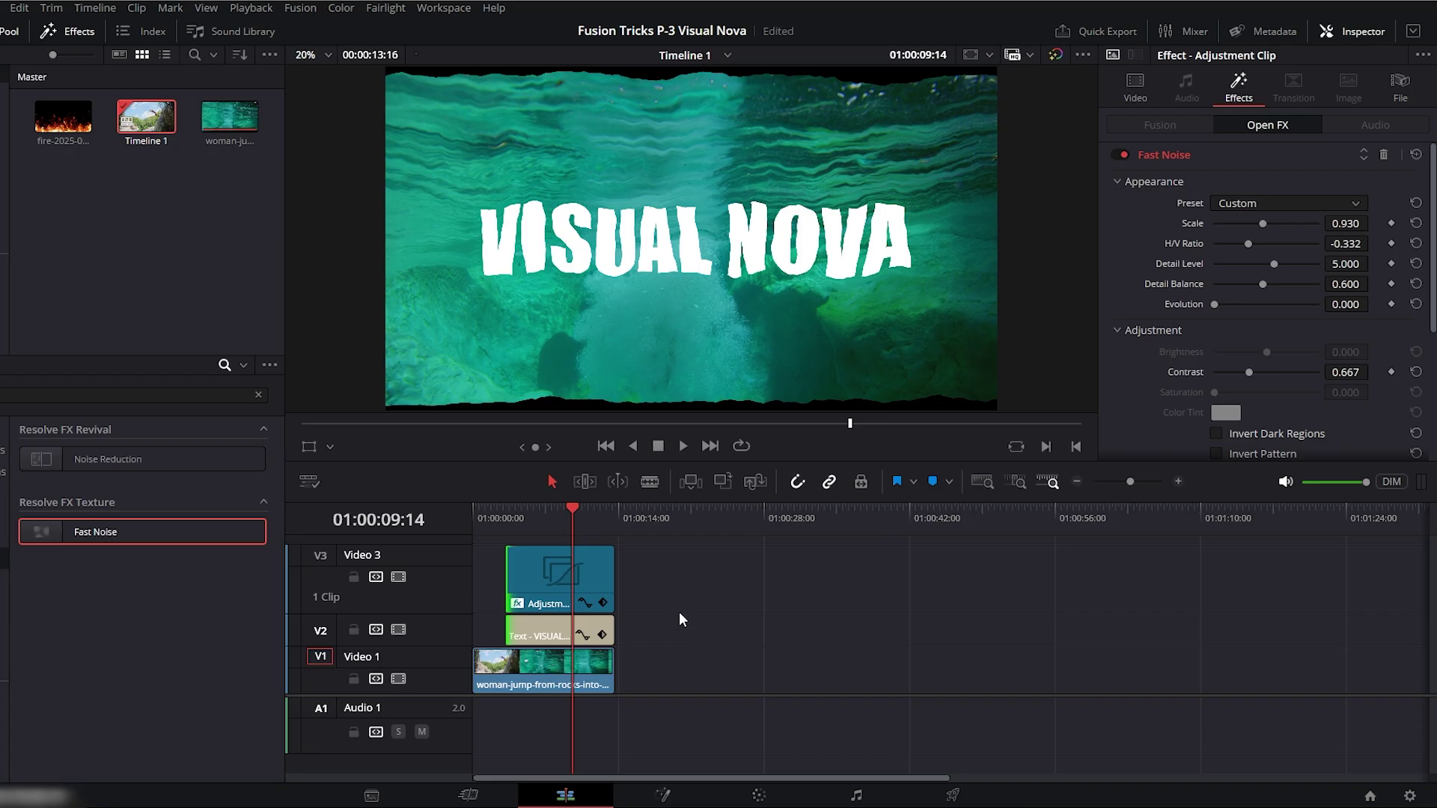
Place the fire clip after the underwater clip on V1 and preview it.
click(63, 117)
drag(63, 117, 647, 669)
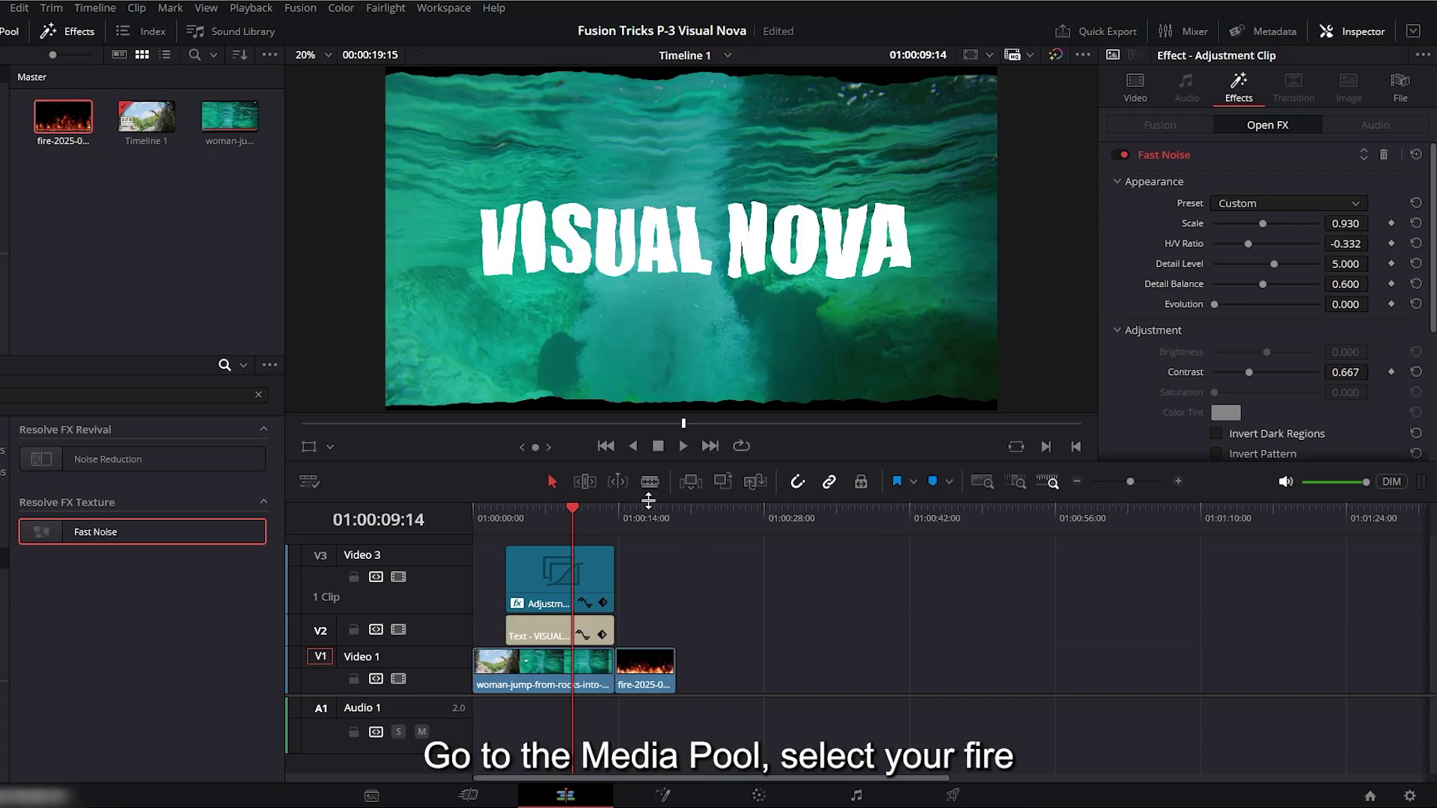
key(ctrl+equal)
key(ctrl+equal)
click(752, 509)
key(space)
key(space)
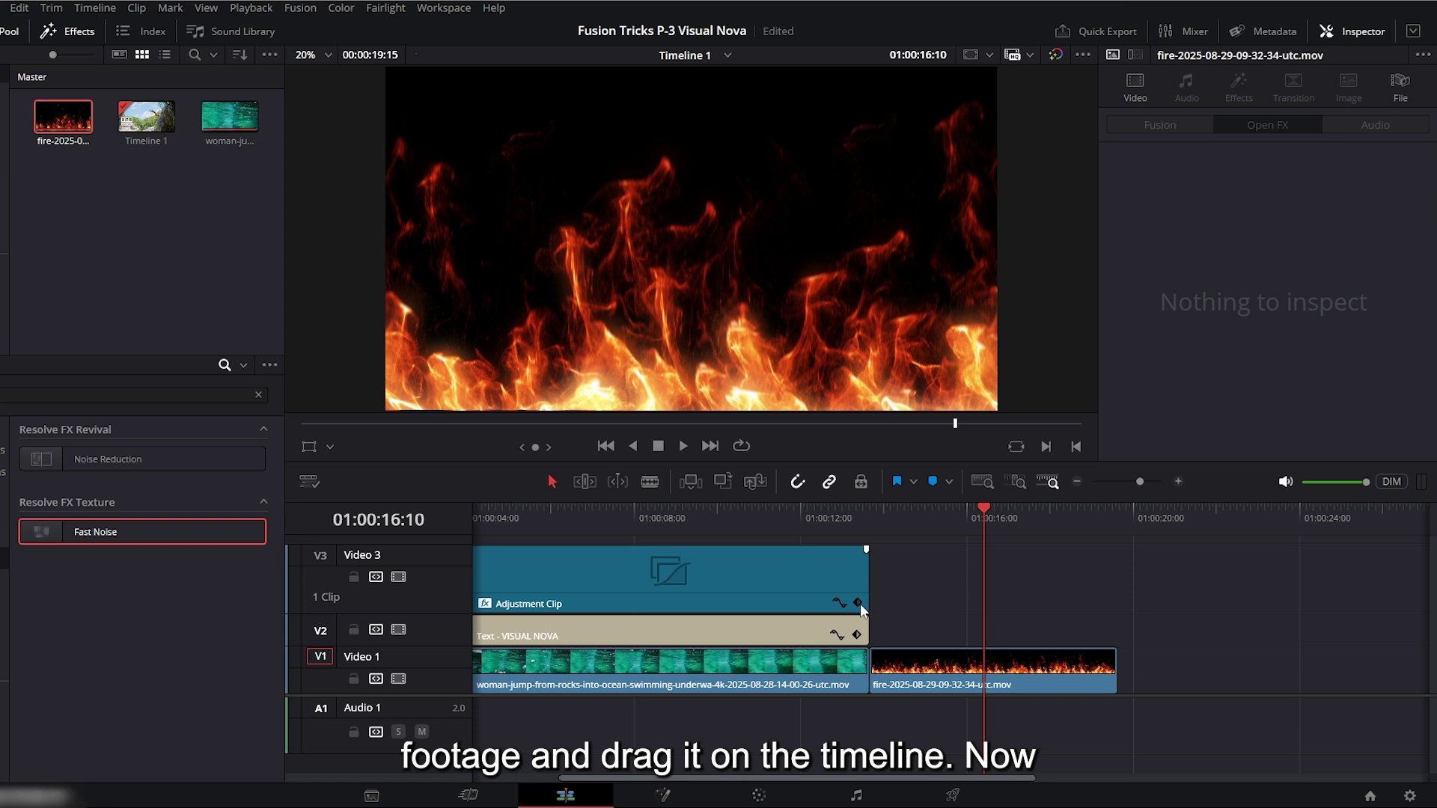
key(ctrl+minus)
Copy the VISUAL NOVA text clip above the fire clip and trim it to end with the fire.
click(672, 629)
drag(627, 642, 832, 639)
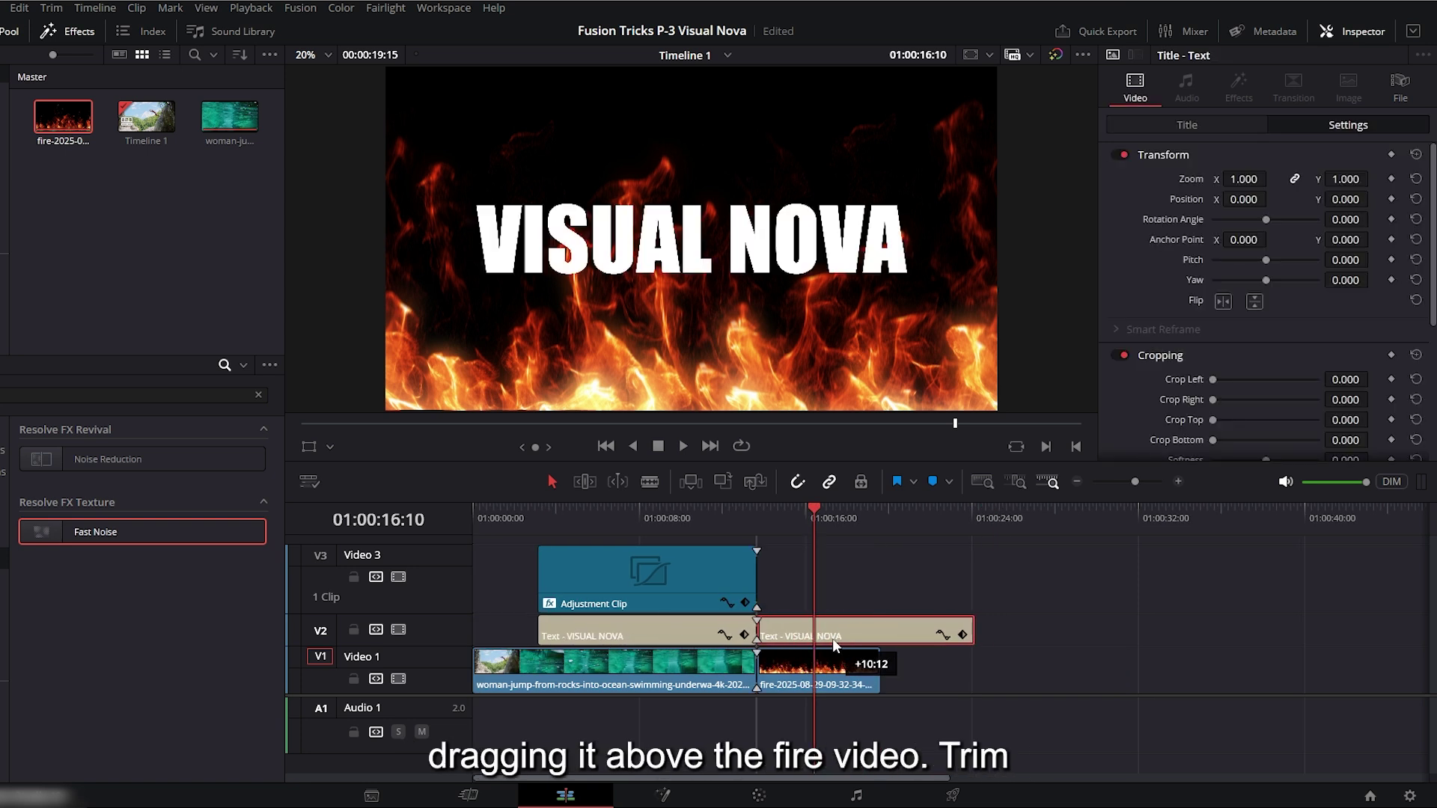
click(808, 515)
drag(969, 635, 879, 634)
drag(801, 519, 810, 516)
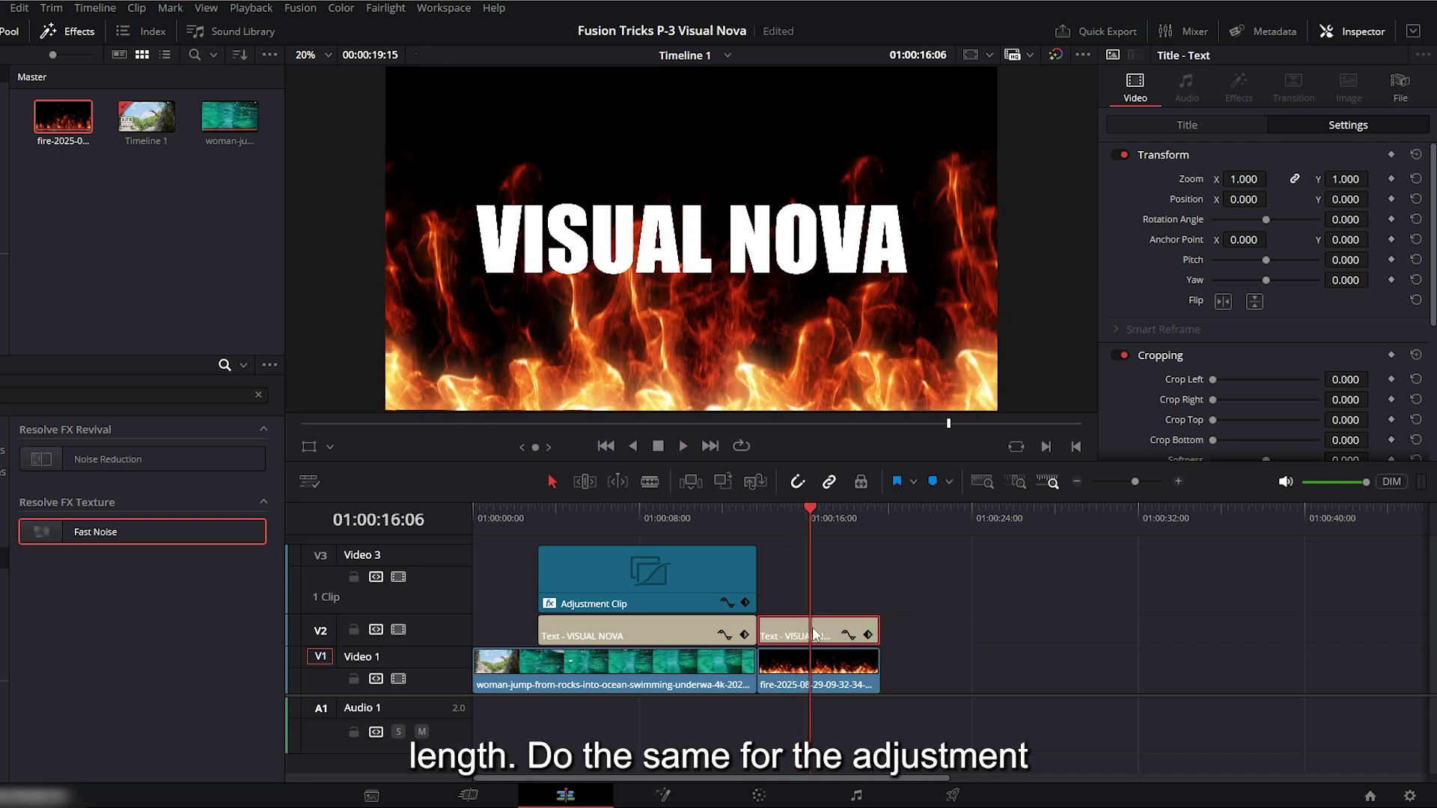
Copy the Adjustment Clip above the new text, trimmed to end with the fire.
click(659, 587)
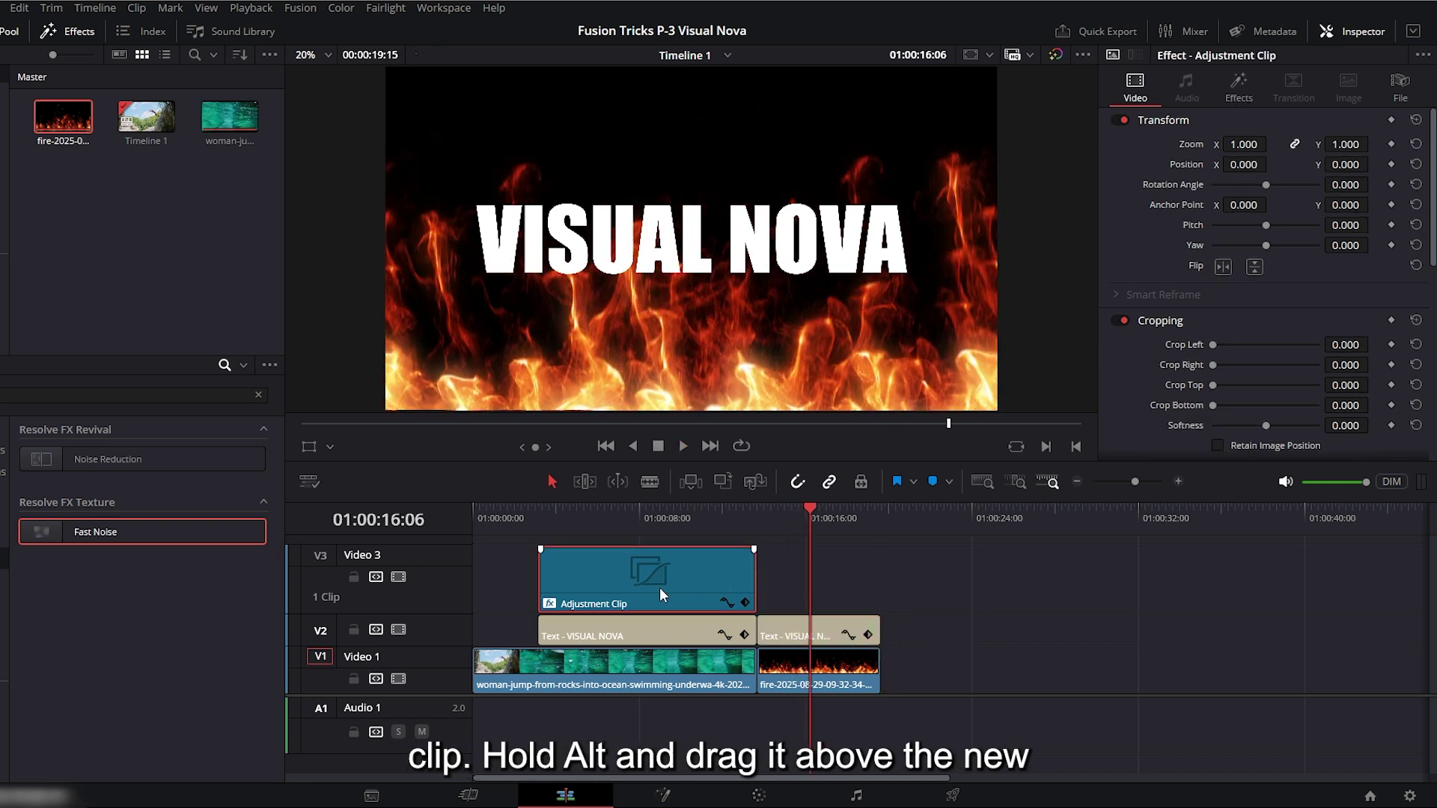
drag(644, 589, 875, 586)
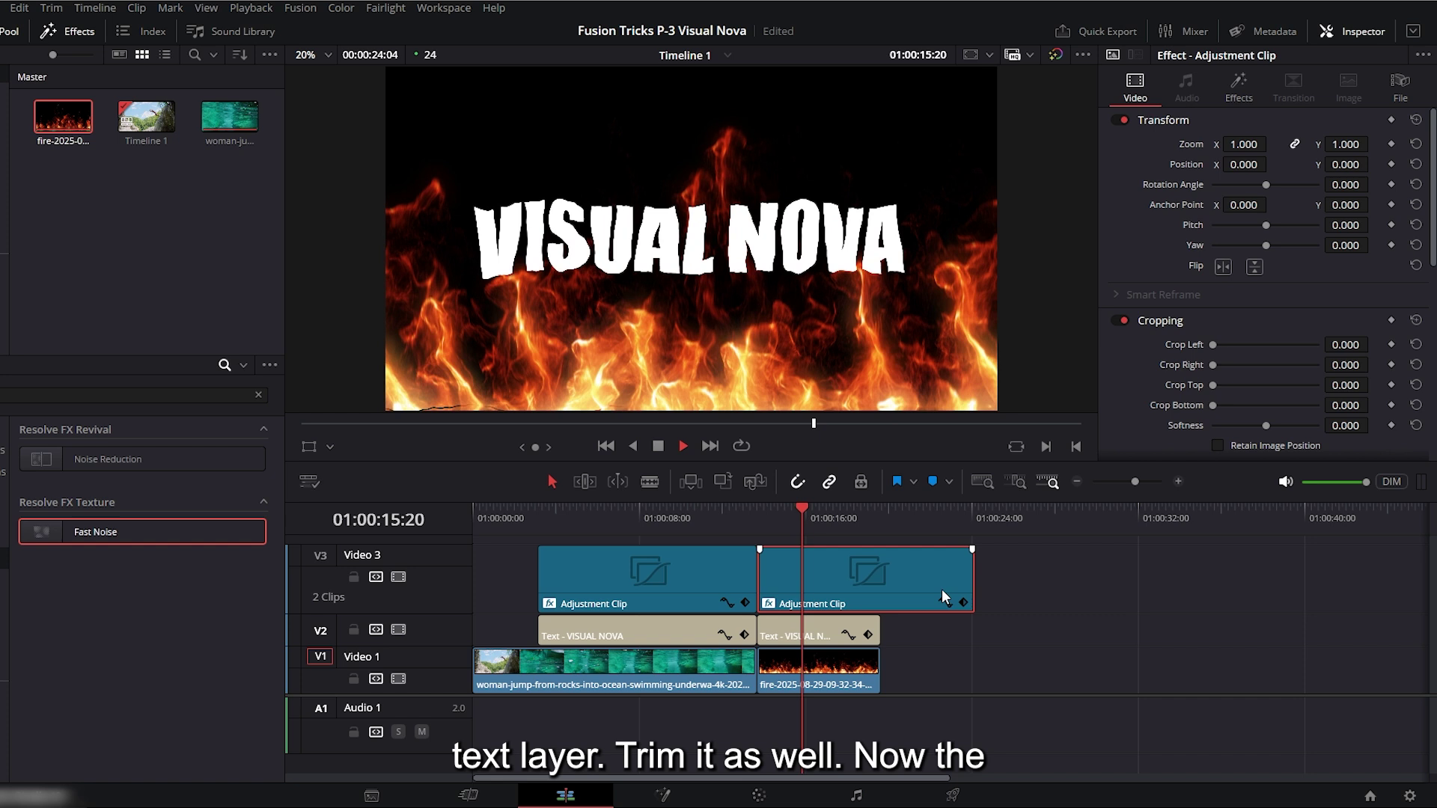
drag(971, 589, 879, 590)
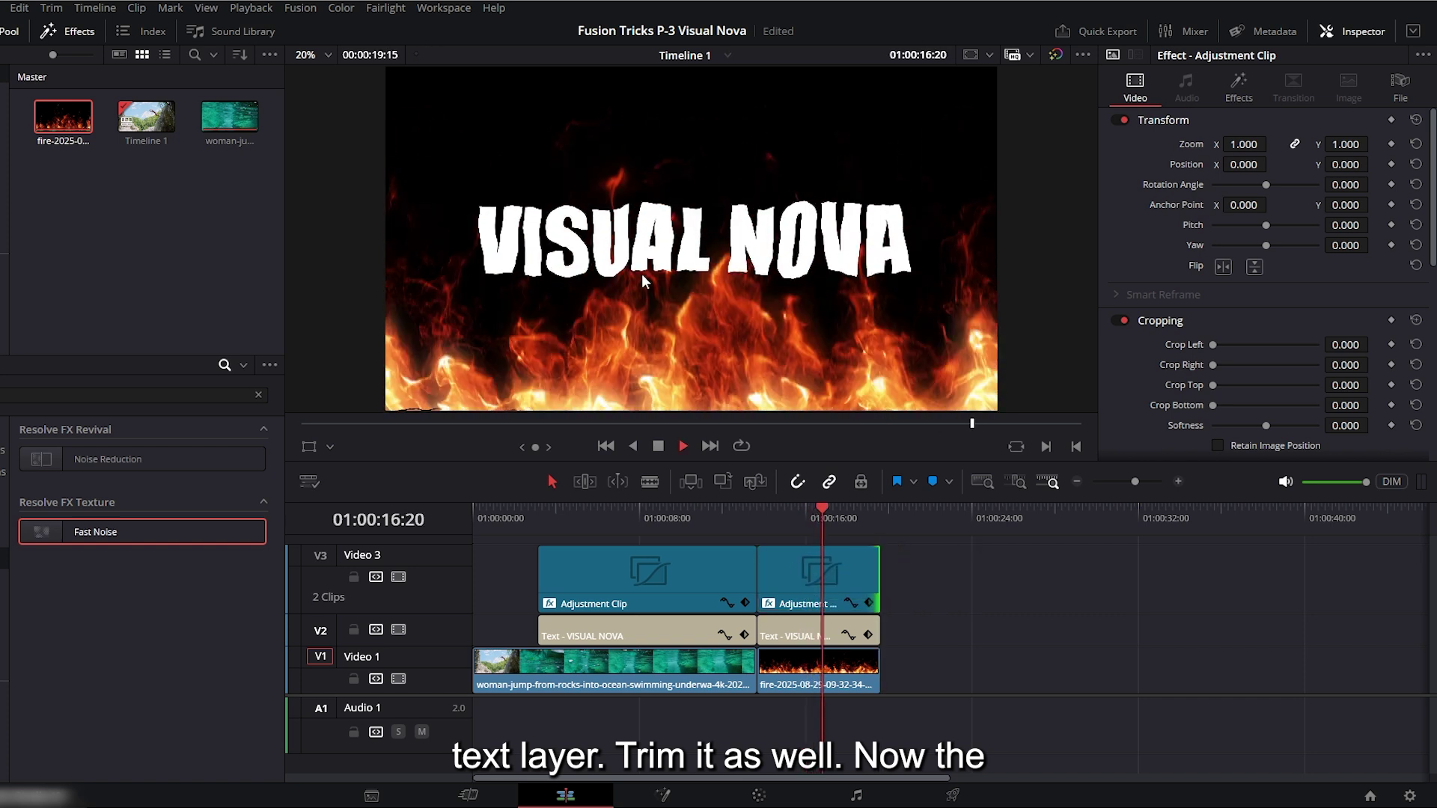
key(space)
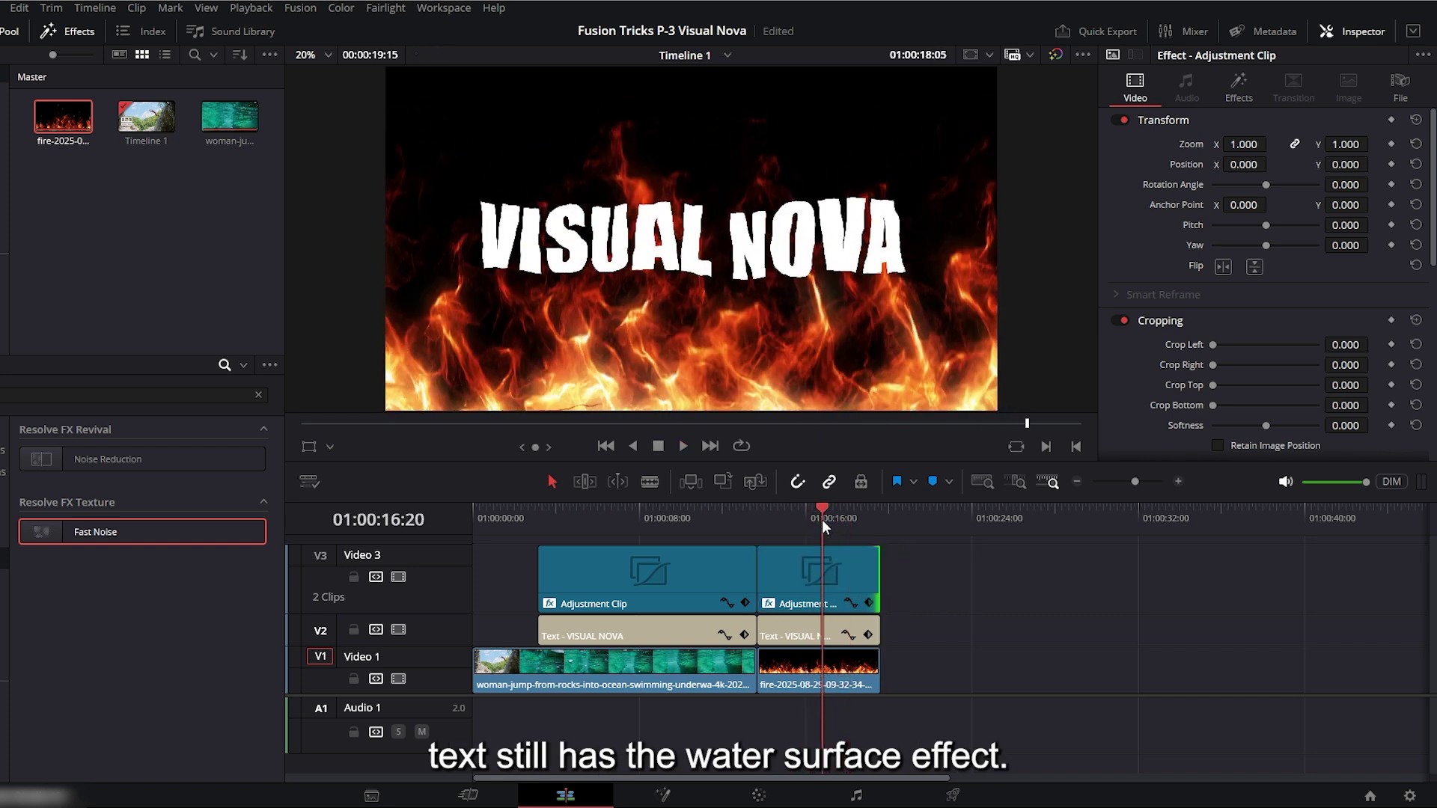
mouse_move(822, 519)
mouse_down()
mouse_move(798, 521)
mouse_move(810, 521)
mouse_up()
click(814, 575)
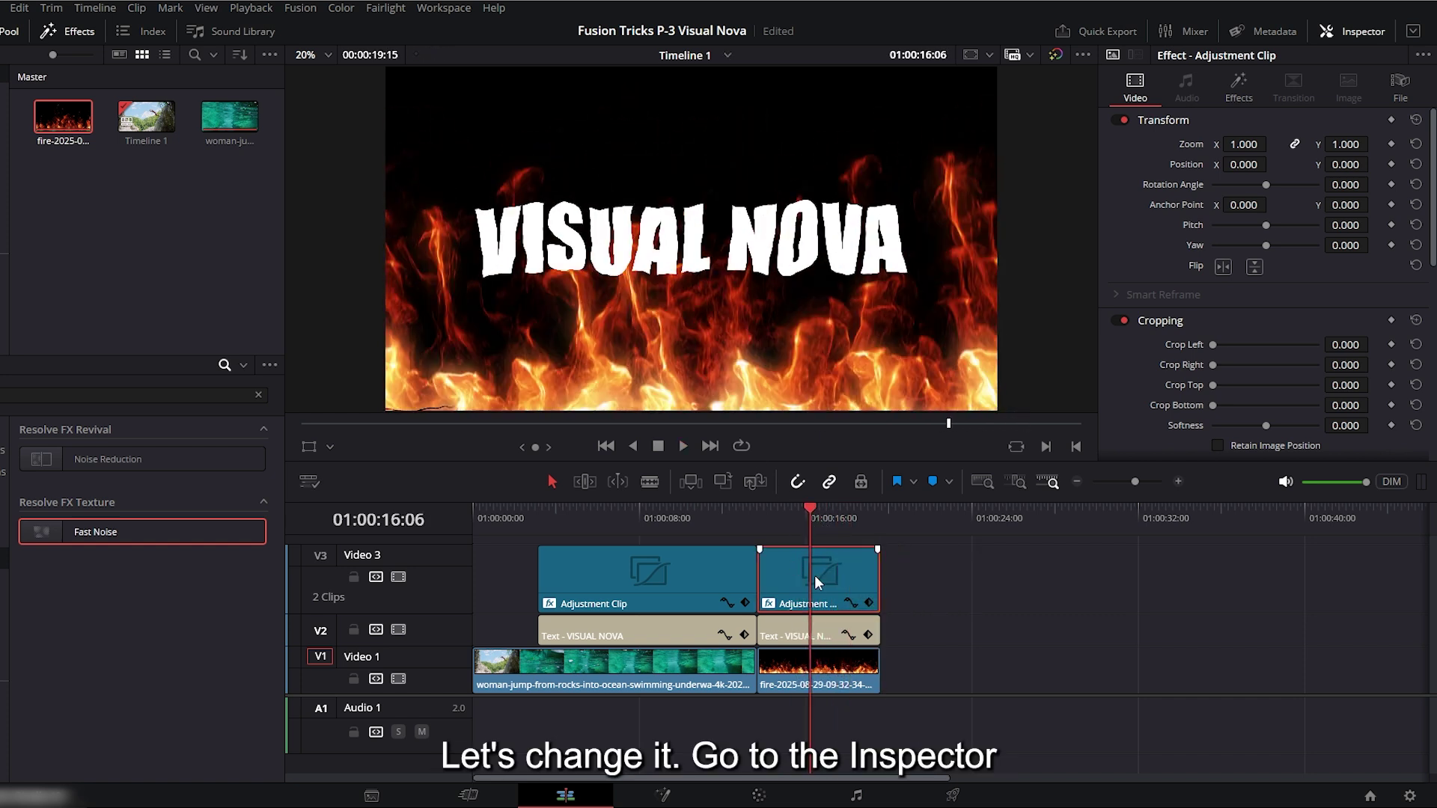
Switch the copied clip's Fast Noise to the Heat Haze preset.
click(1233, 88)
click(1244, 202)
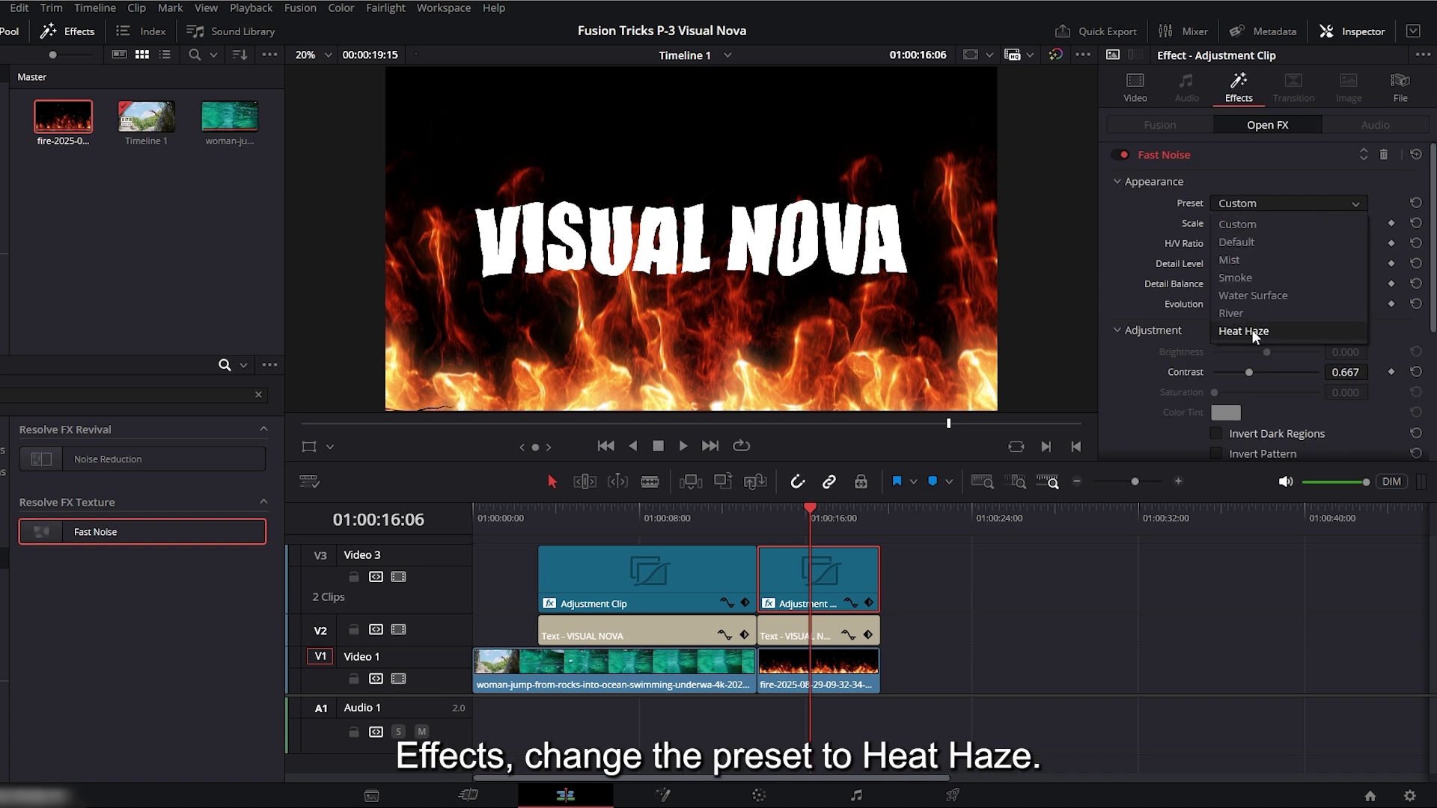
click(1251, 330)
Preview the heat haze over the fire and set Scale 0.605 and Contrast 0.558.
click(779, 510)
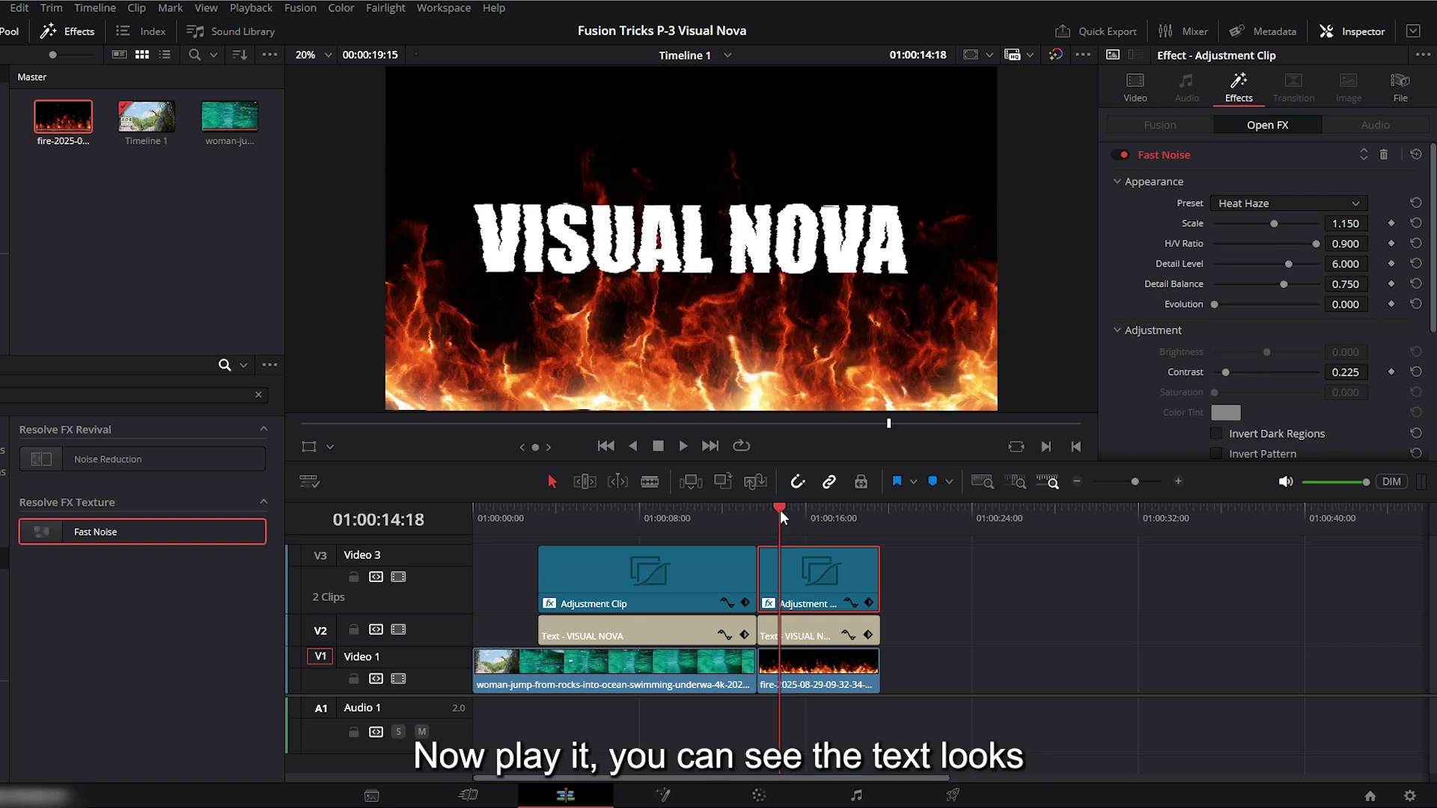
key(space)
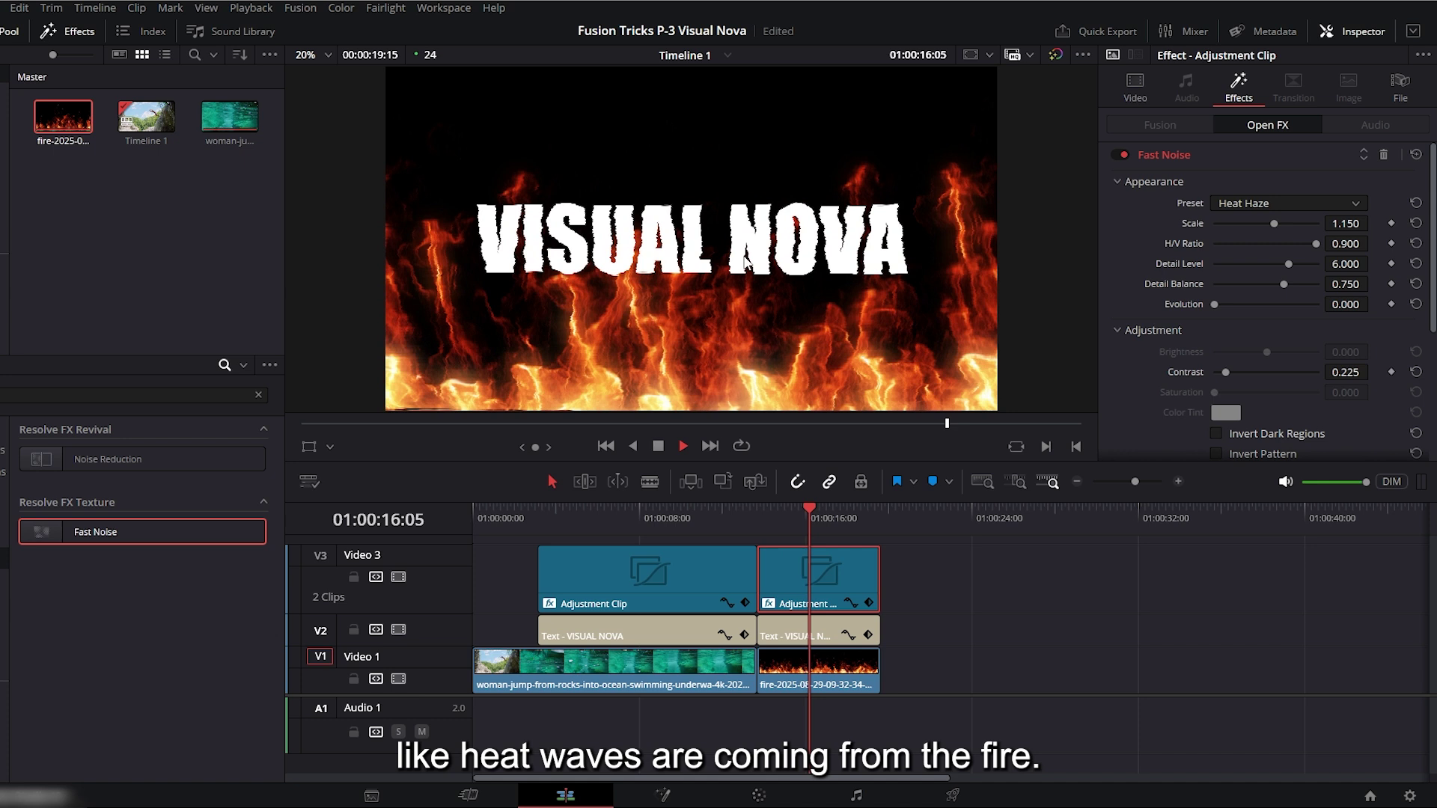
drag(801, 508, 770, 510)
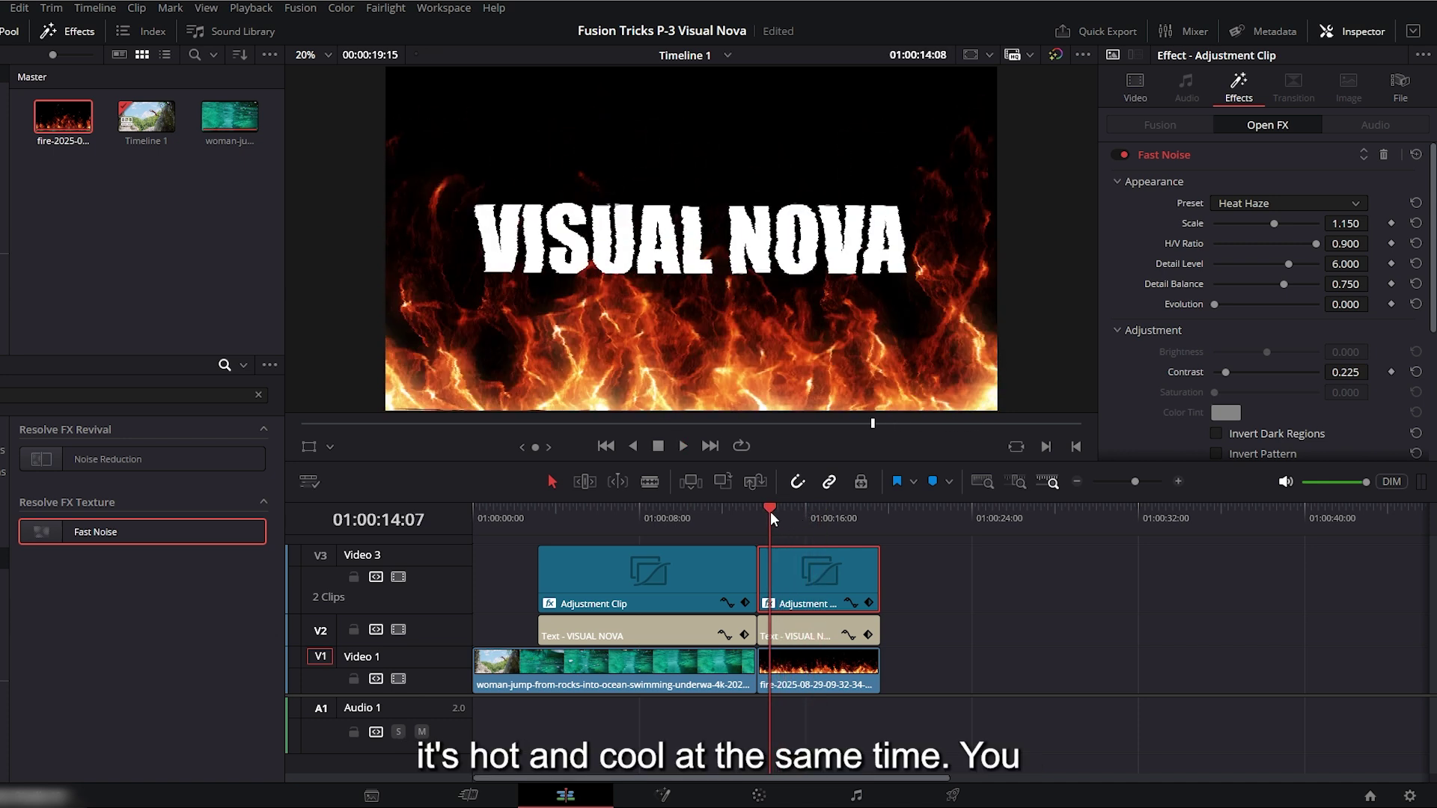
key(space)
key(space)
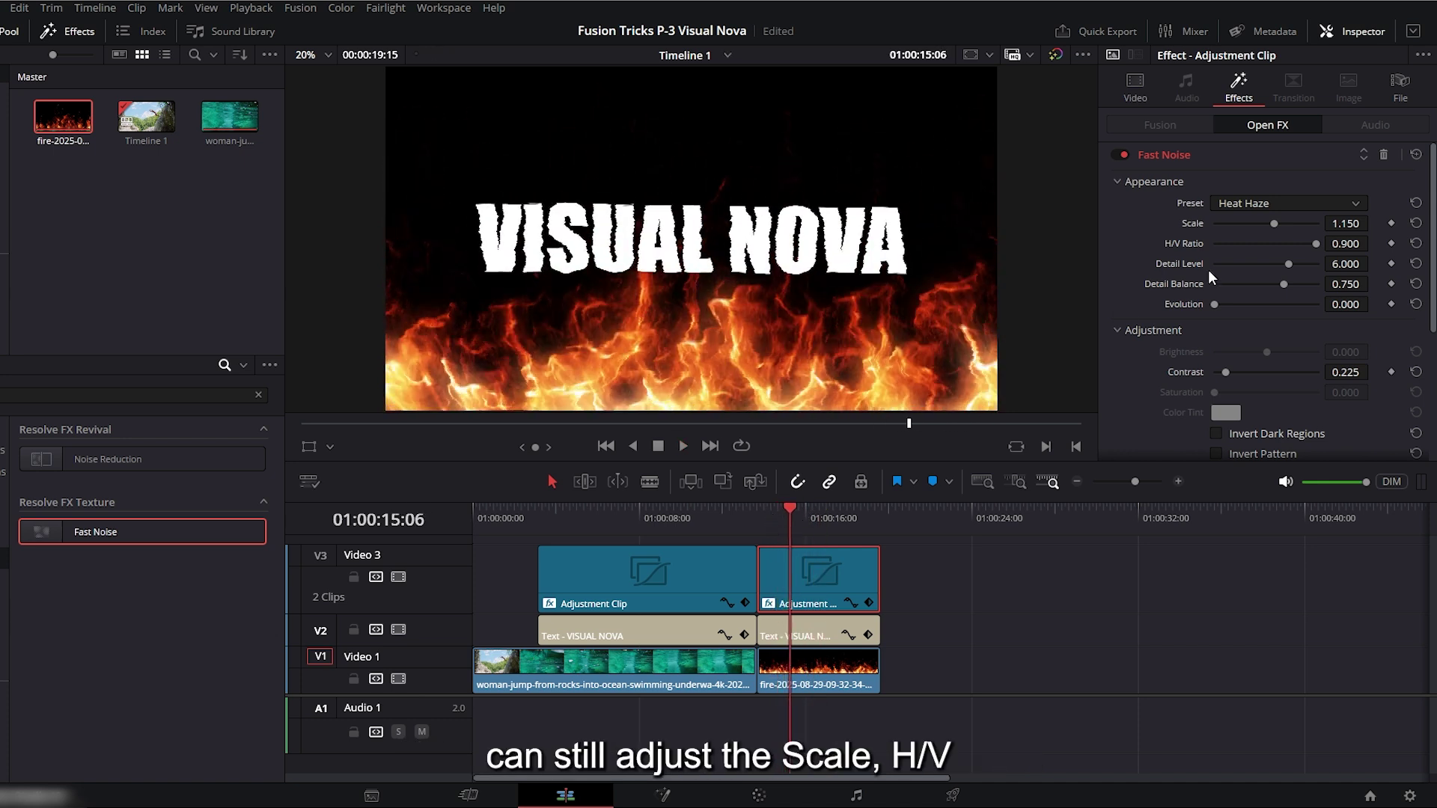
drag(1277, 221, 1246, 238)
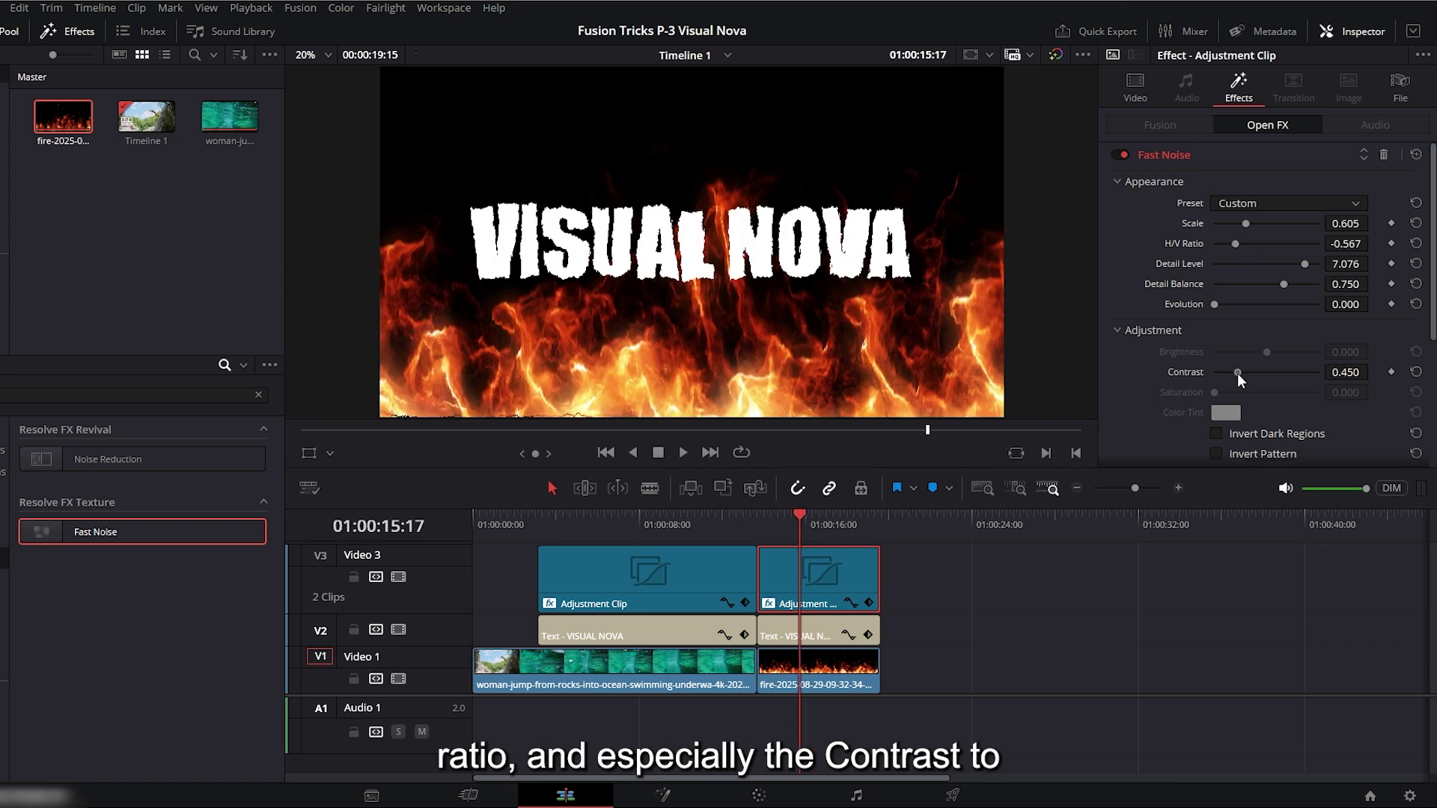
drag(1236, 372, 1242, 376)
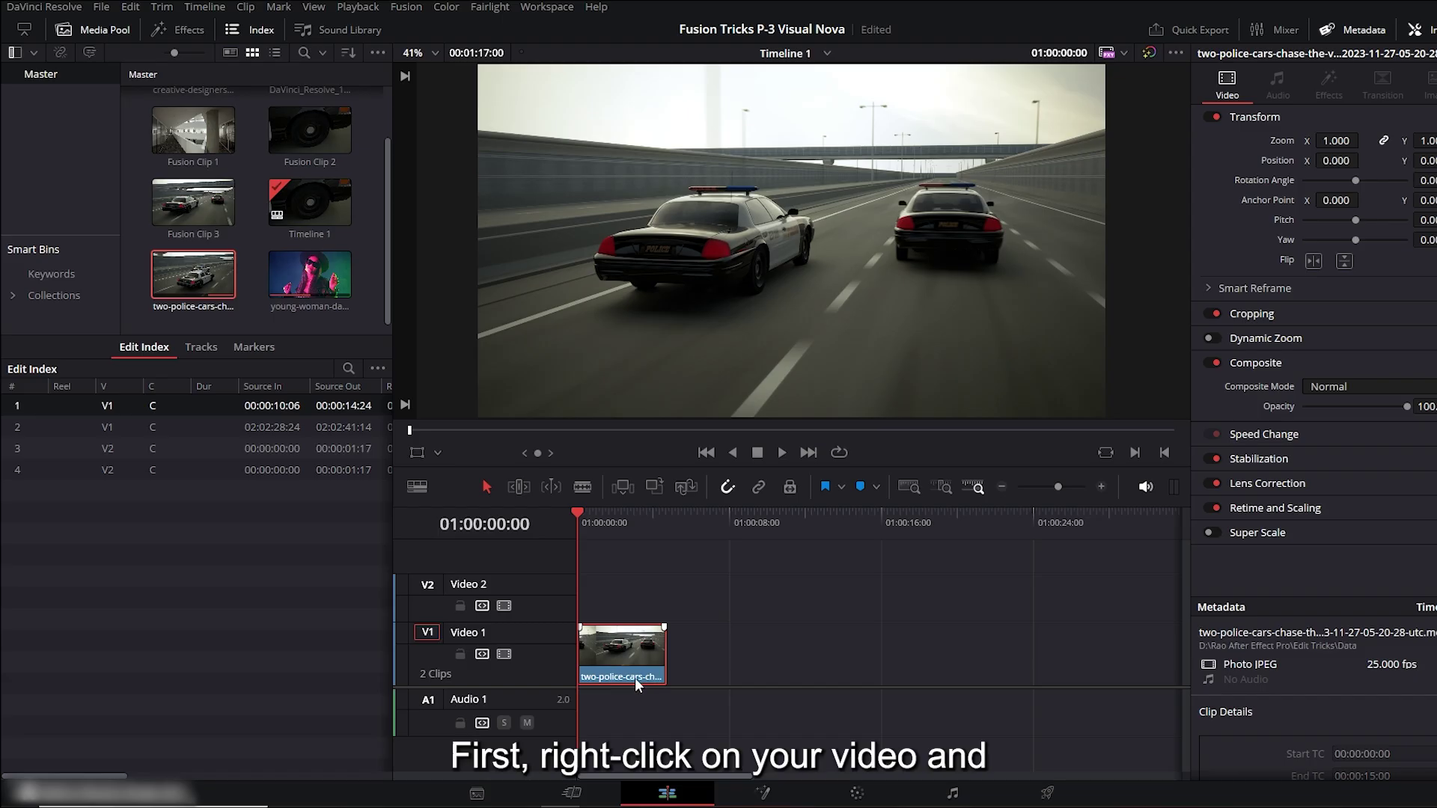
Turn the police-car clip into a Fusion clip and open it on the Fusion page.
right_click(613, 656)
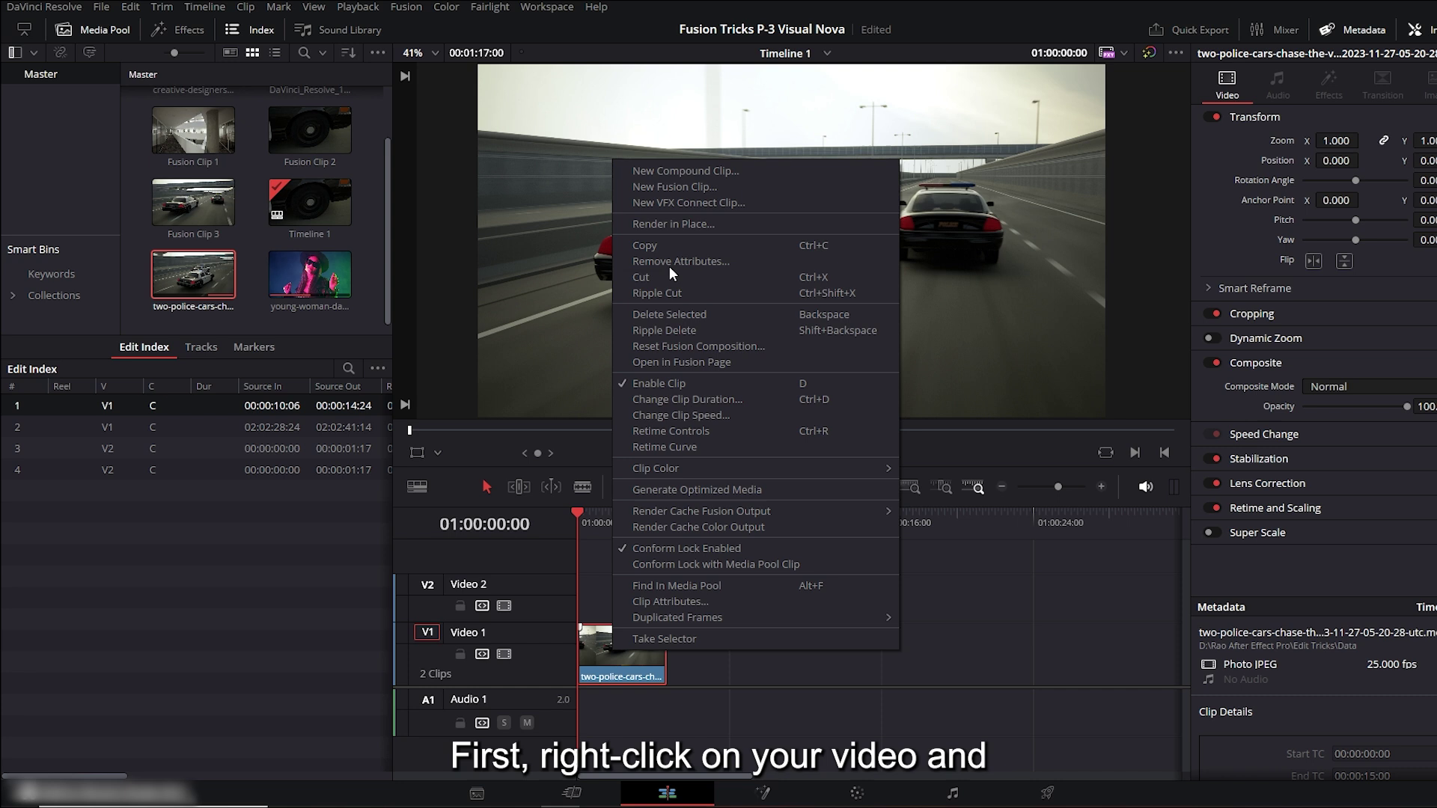
click(661, 187)
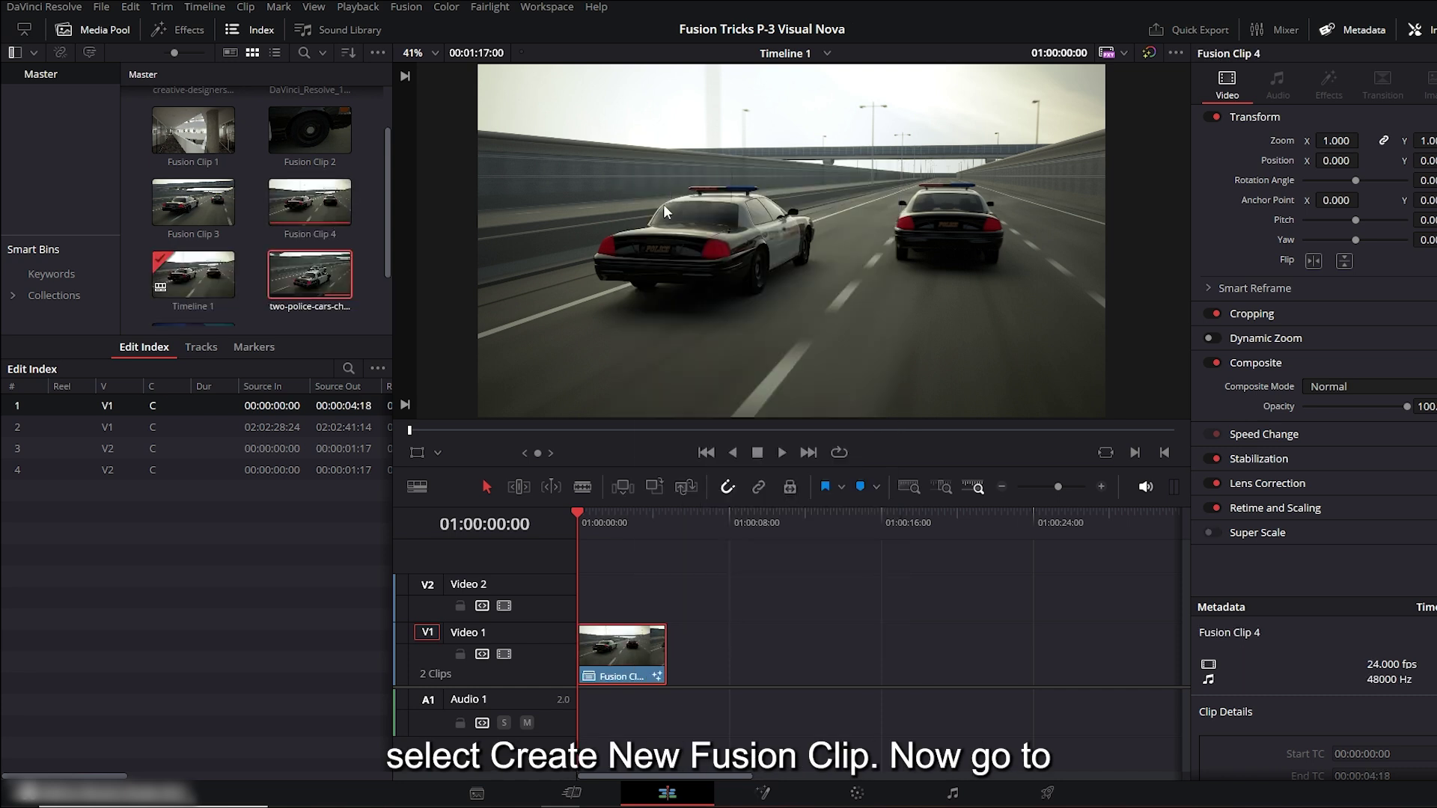
click(756, 802)
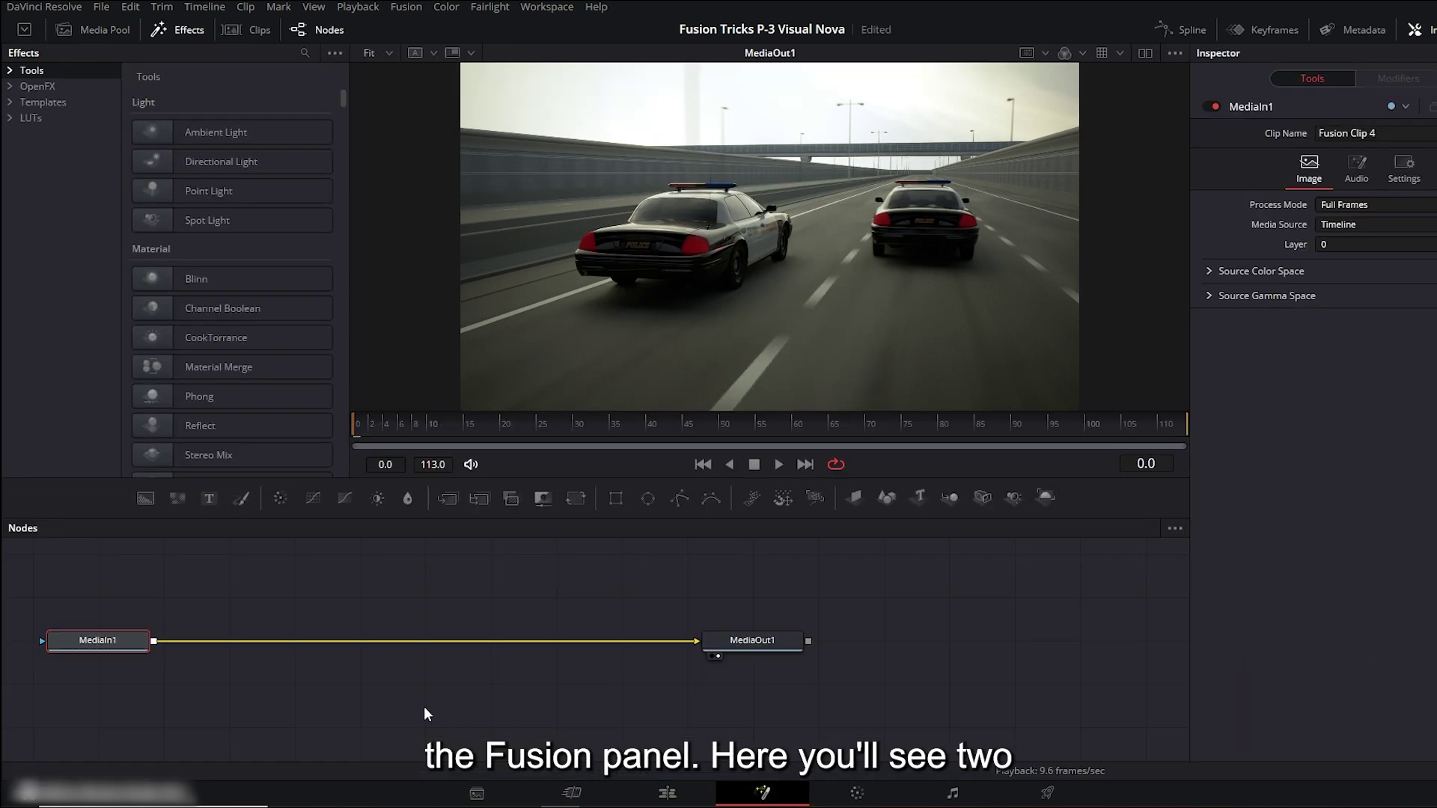
Arrange MediaIn1 next to MediaOut1 and search the tool list for 'tra'.
drag(97, 643, 557, 649)
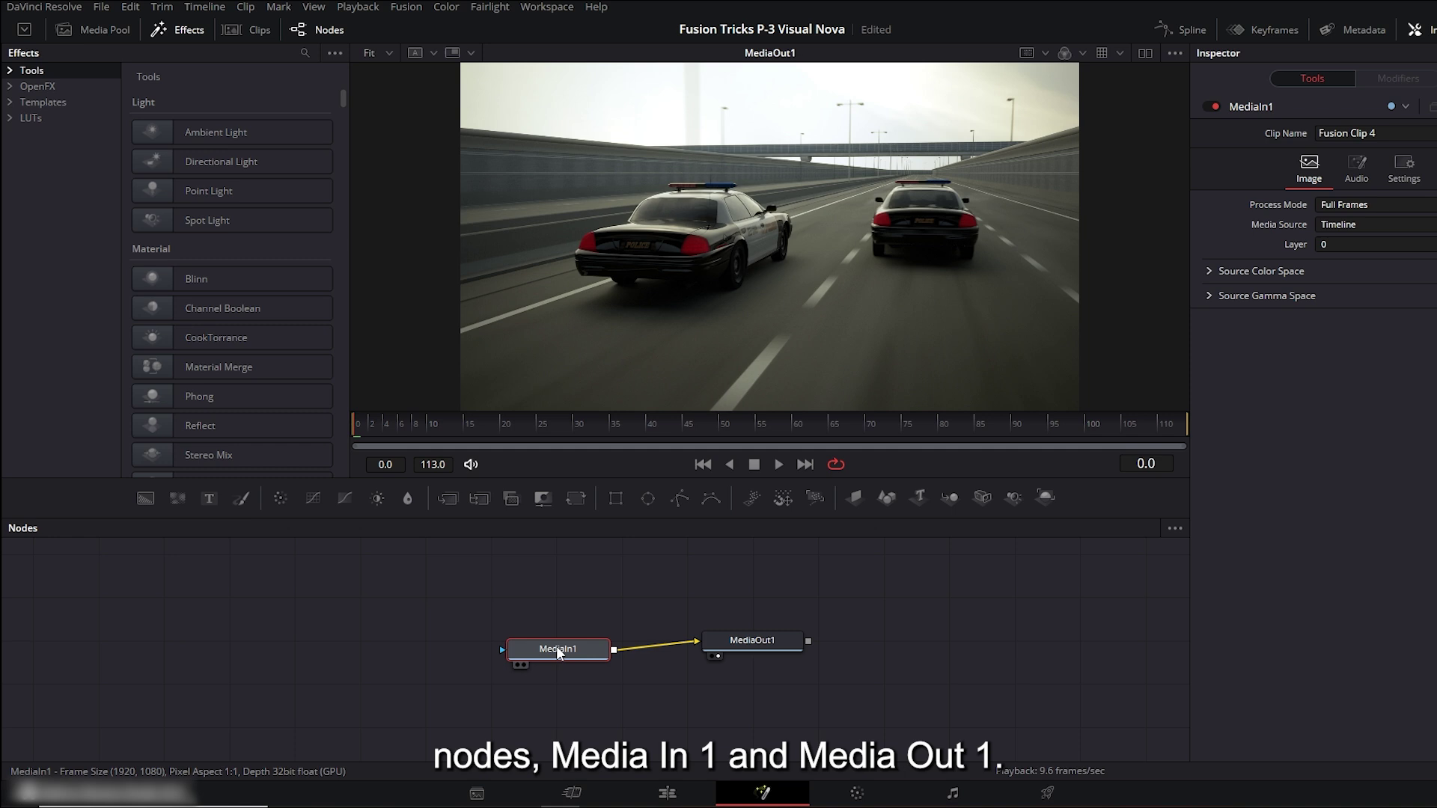
drag(751, 642, 757, 647)
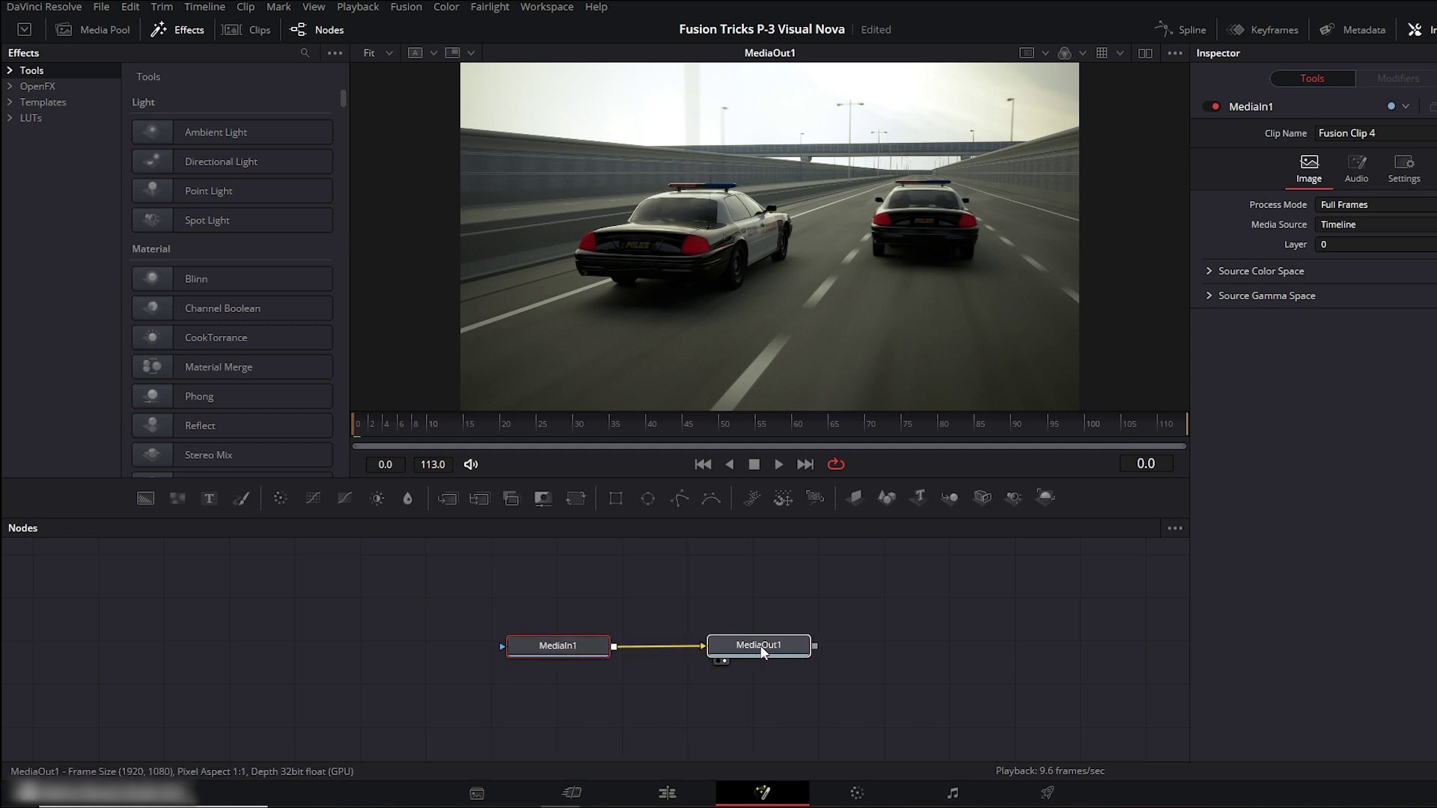
drag(565, 653, 550, 648)
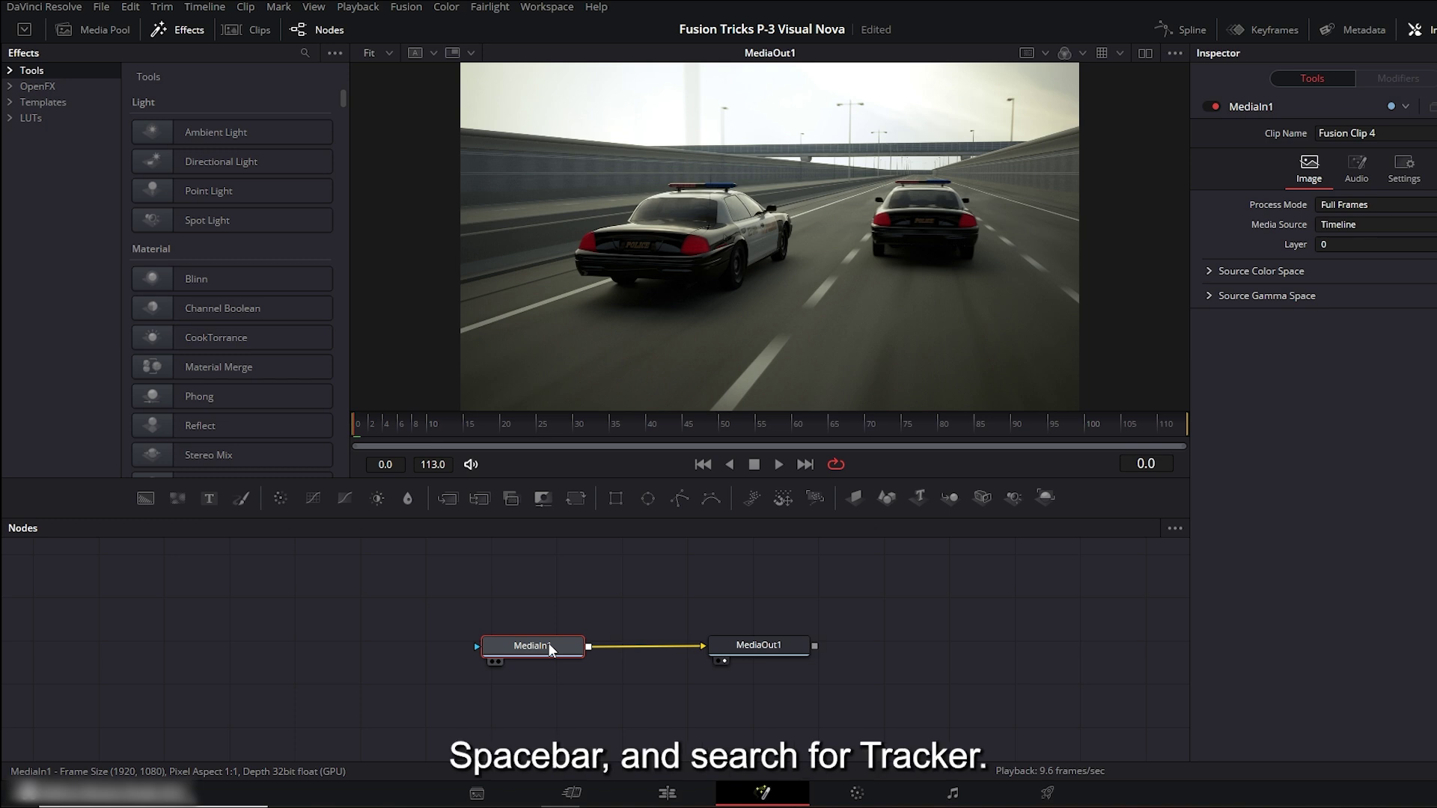
key(space)
text(tra)
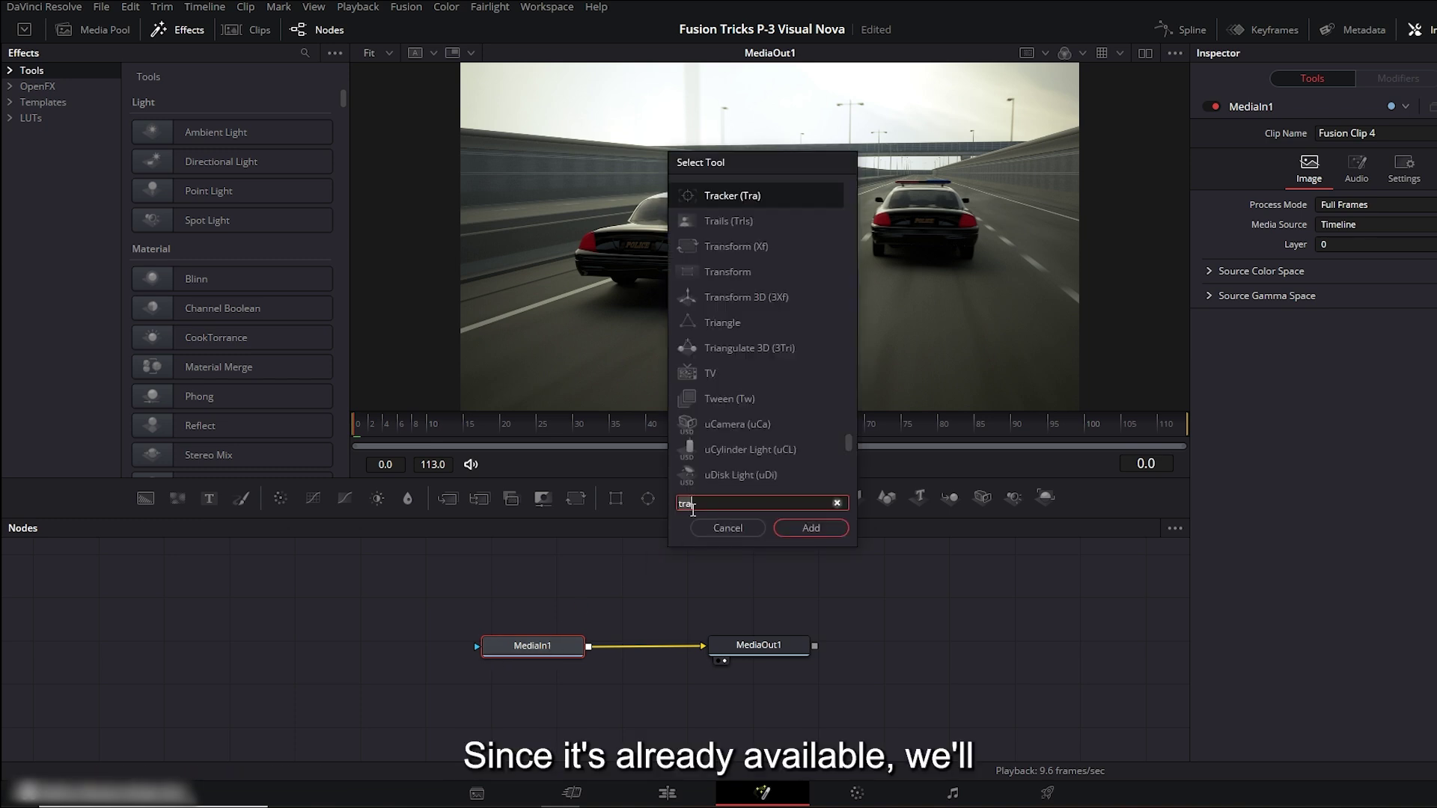
Insert a Tracker1 node and track the lead police car's rear forward through all 113 frames.
click(808, 525)
drag(668, 616, 670, 613)
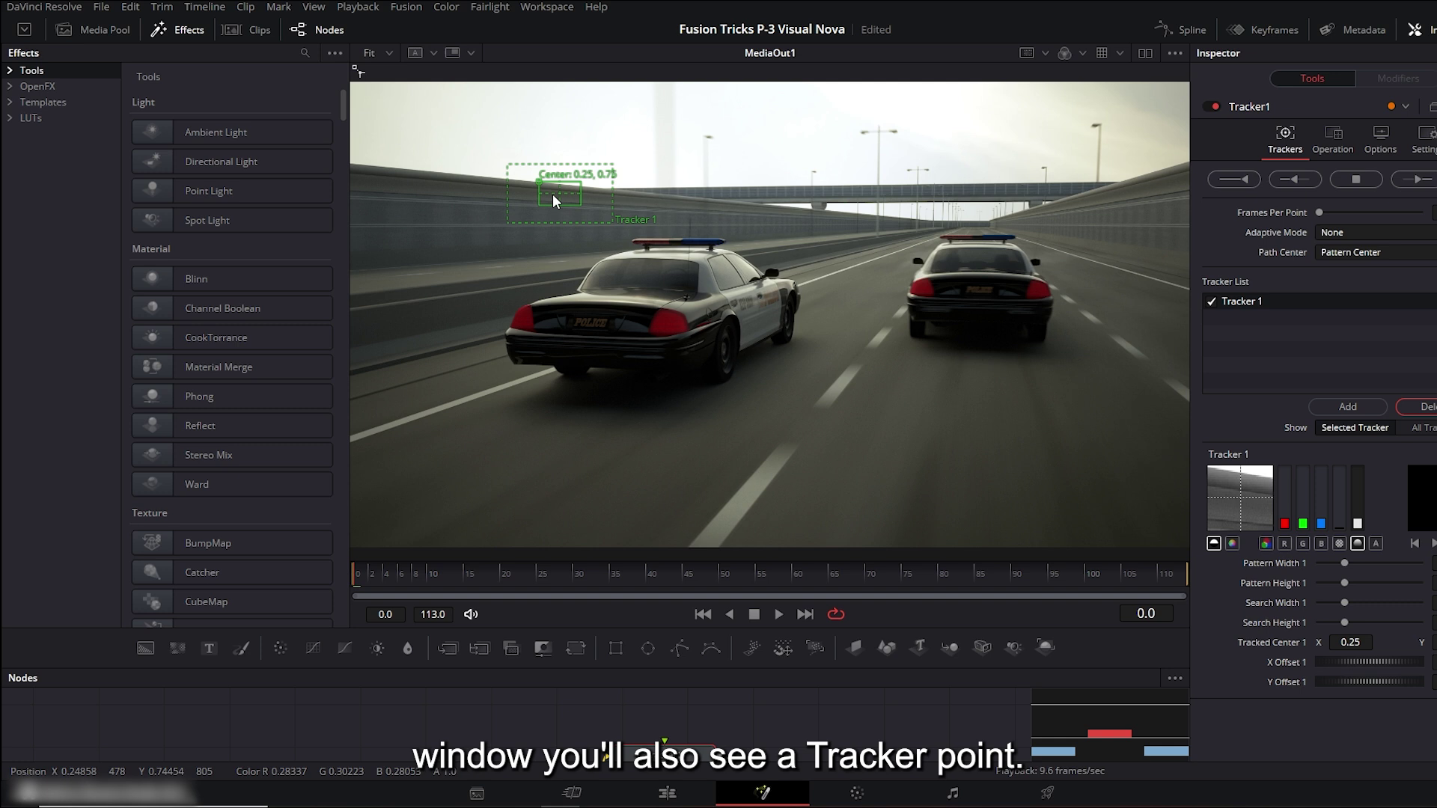
drag(540, 184, 573, 319)
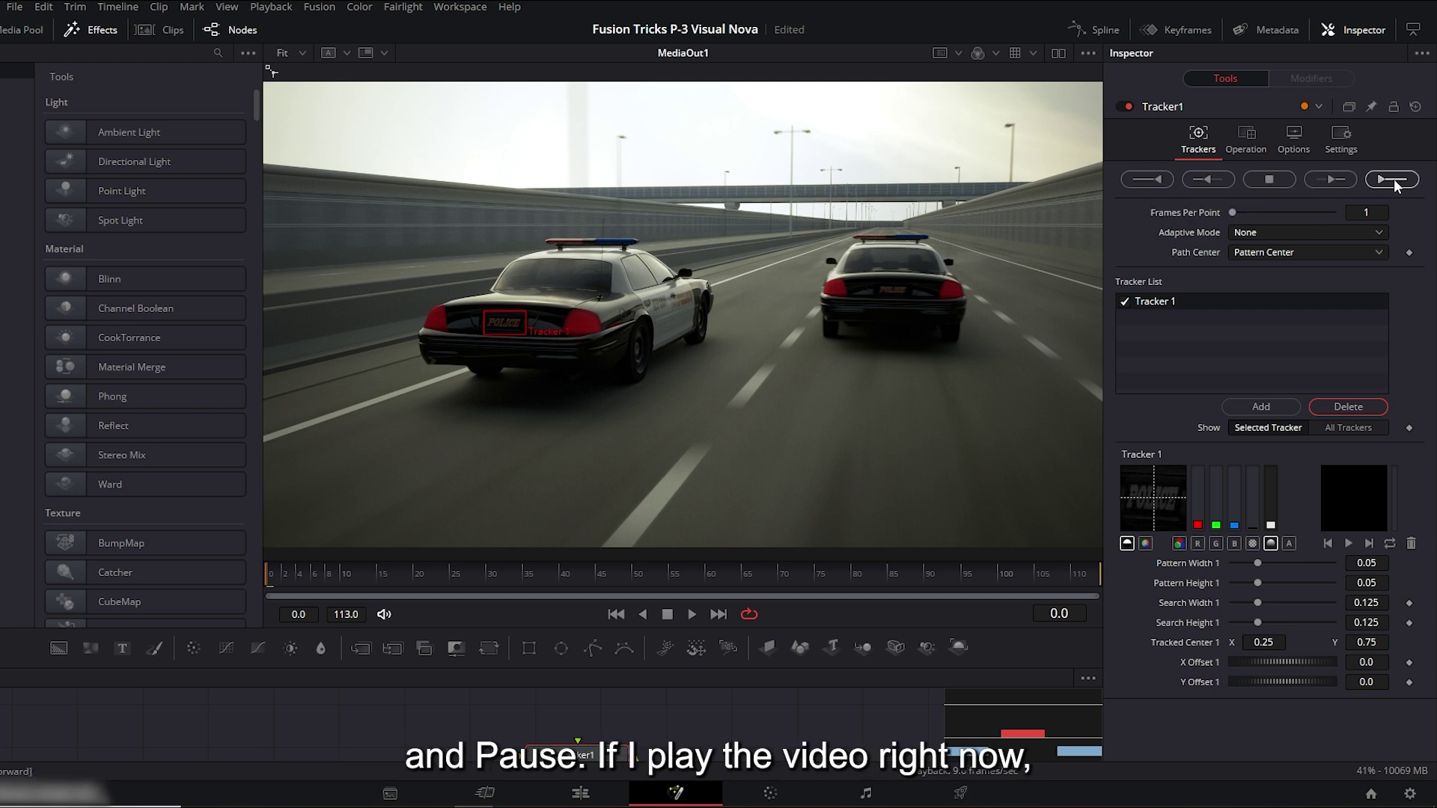
mouse_move(273, 576)
mouse_down()
mouse_move(520, 576)
mouse_move(254, 580)
mouse_up()
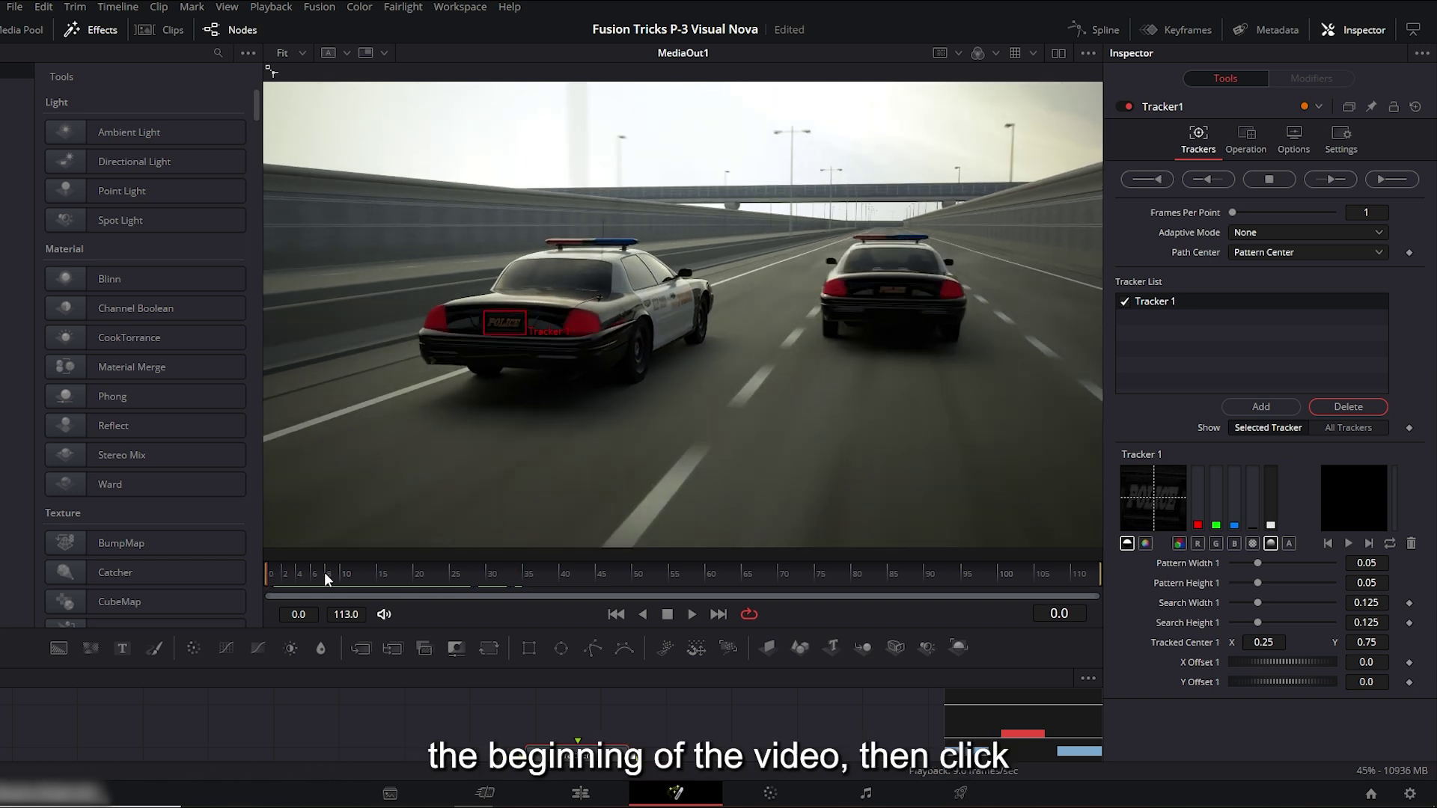
click(1391, 178)
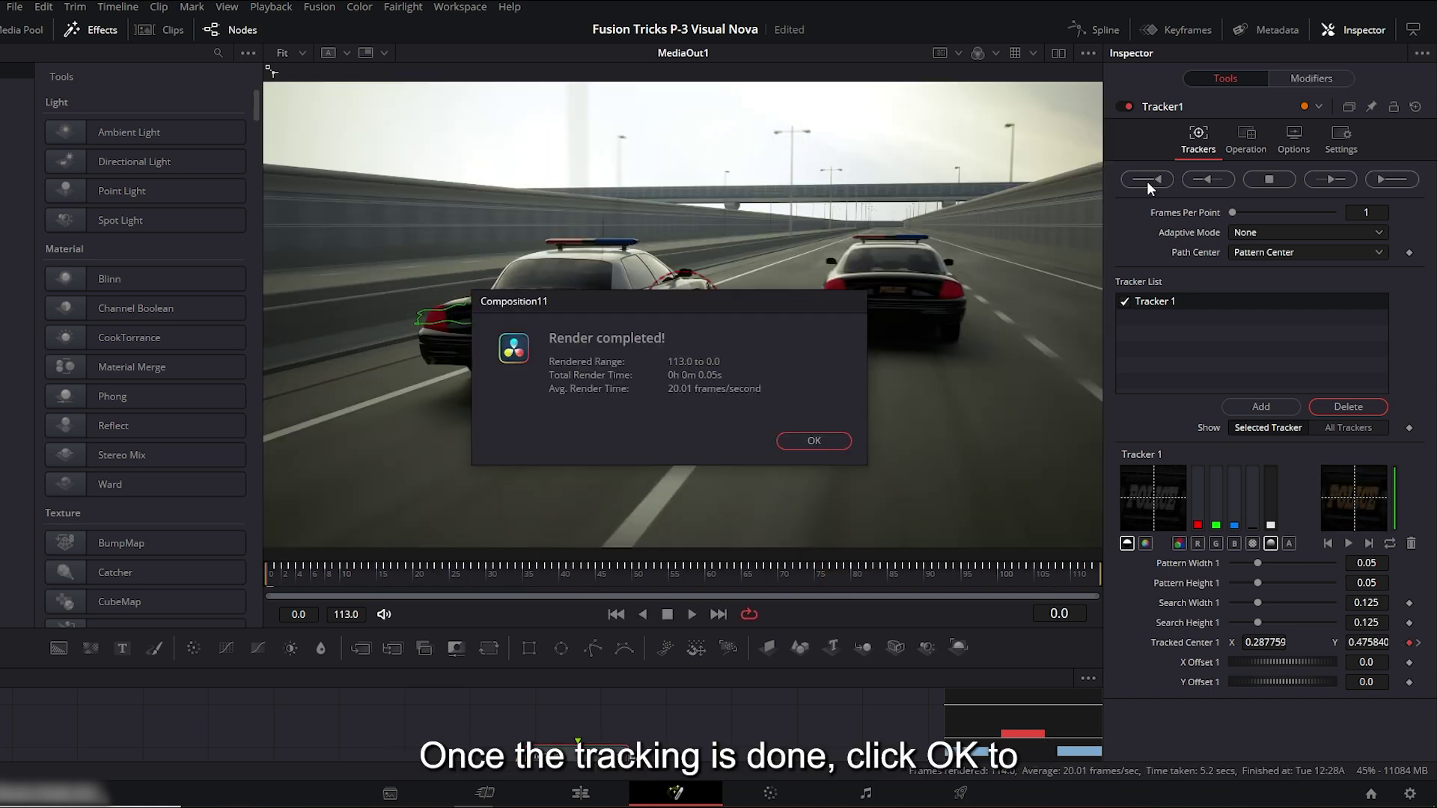
click(822, 441)
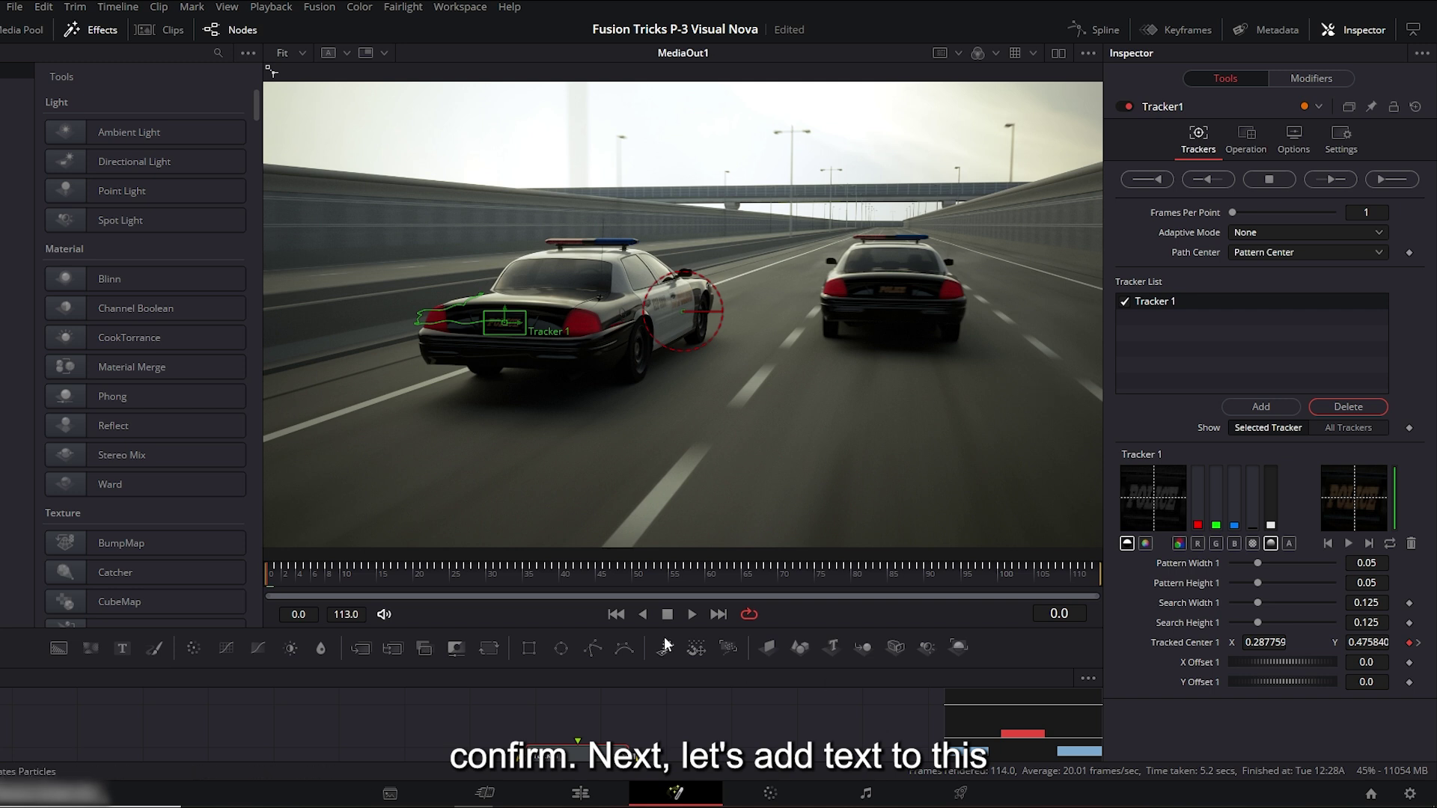
Enlarge the node editor and move the three nodes lower in the graph.
drag(664, 645, 685, 424)
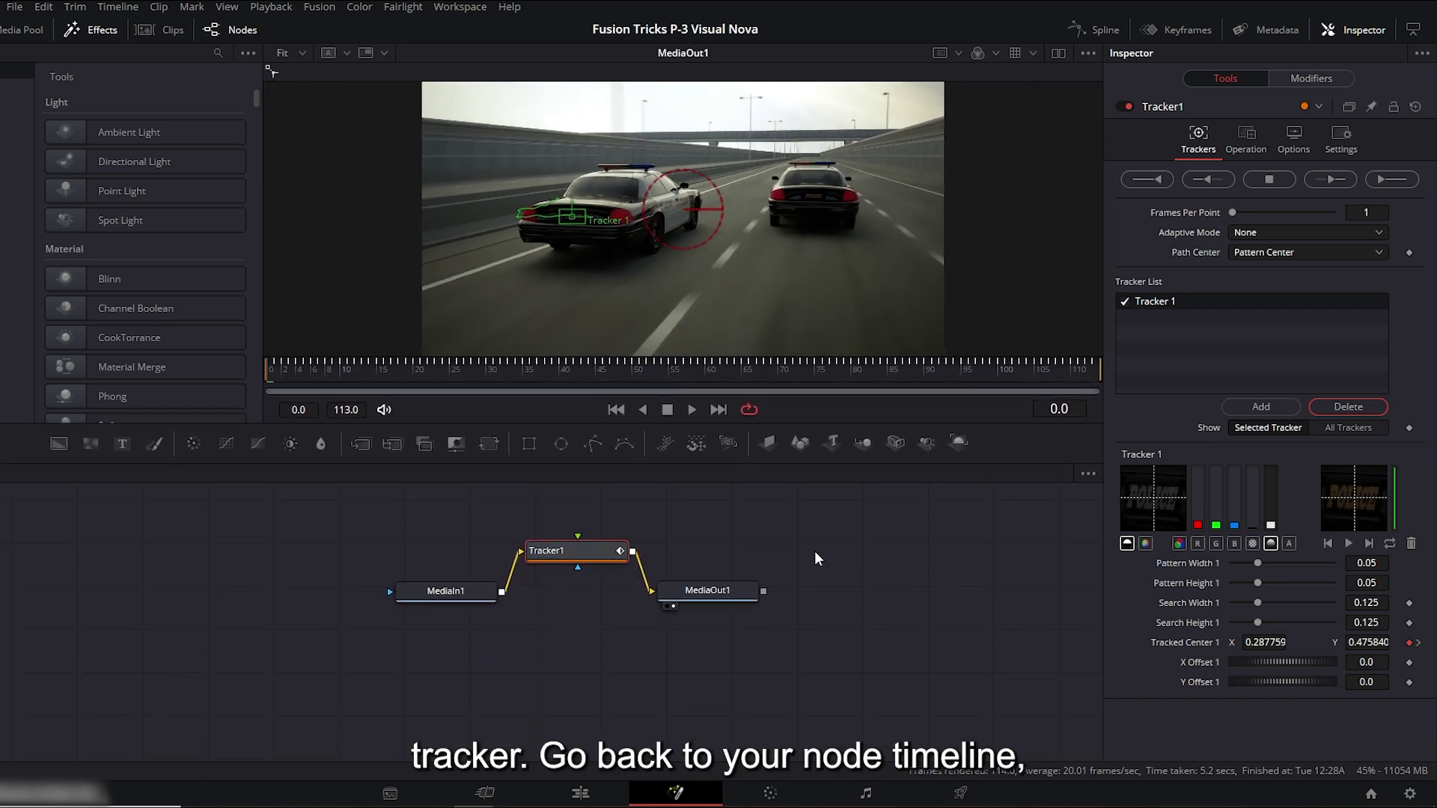
drag(737, 527, 380, 639)
drag(567, 554, 560, 622)
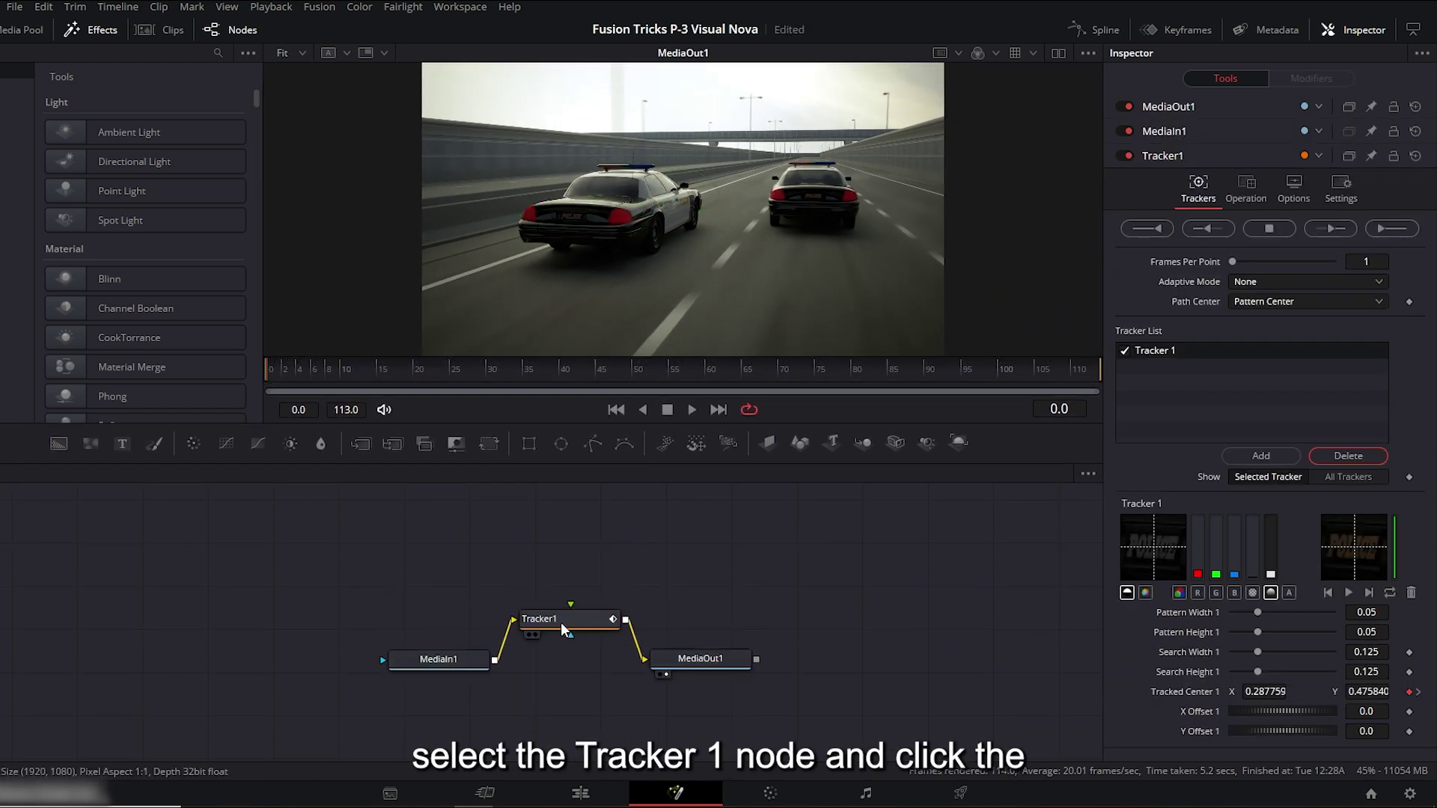
click(560, 622)
click(532, 523)
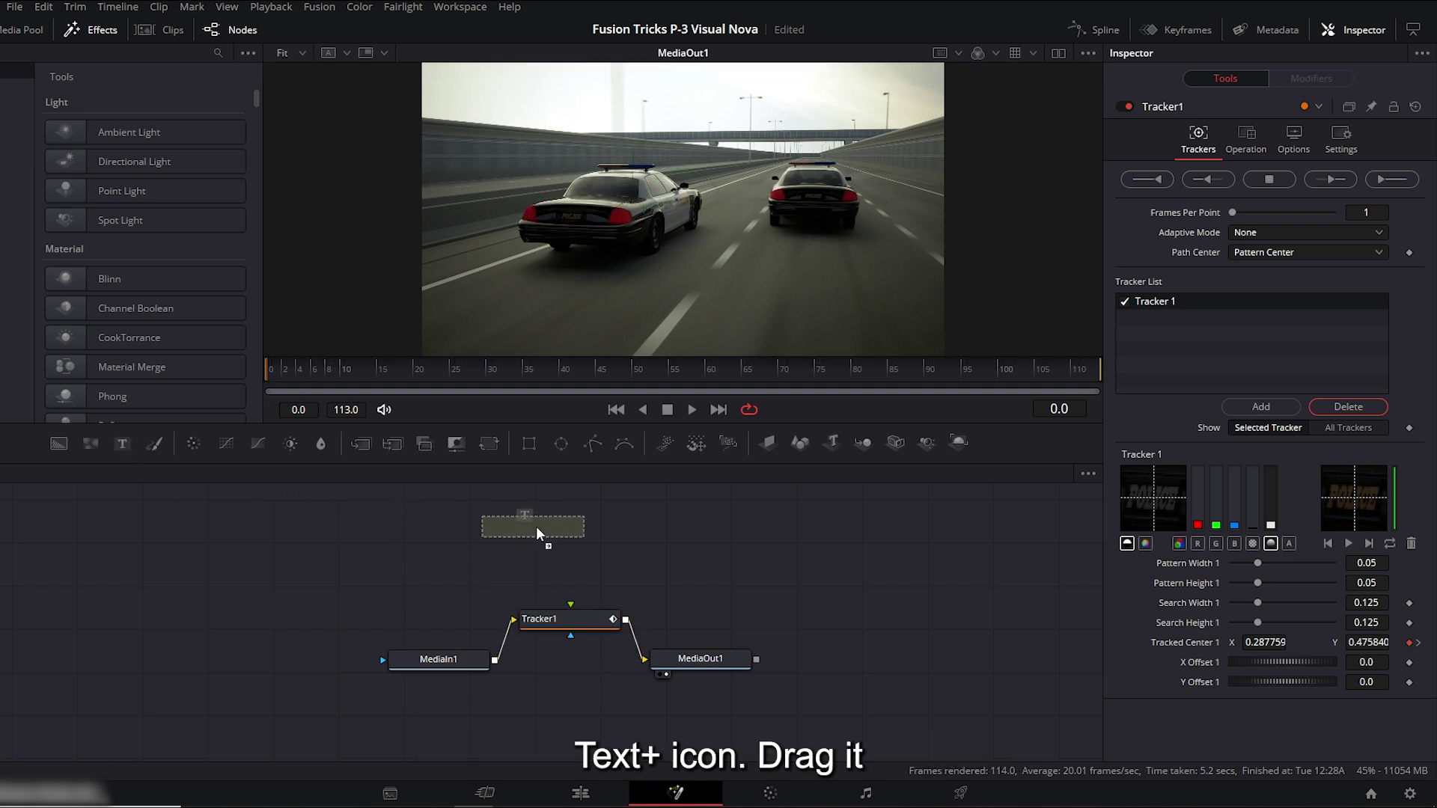
Add a Text+ node above Tracker1 reading POLICE in the Impact font.
drag(536, 526, 570, 612)
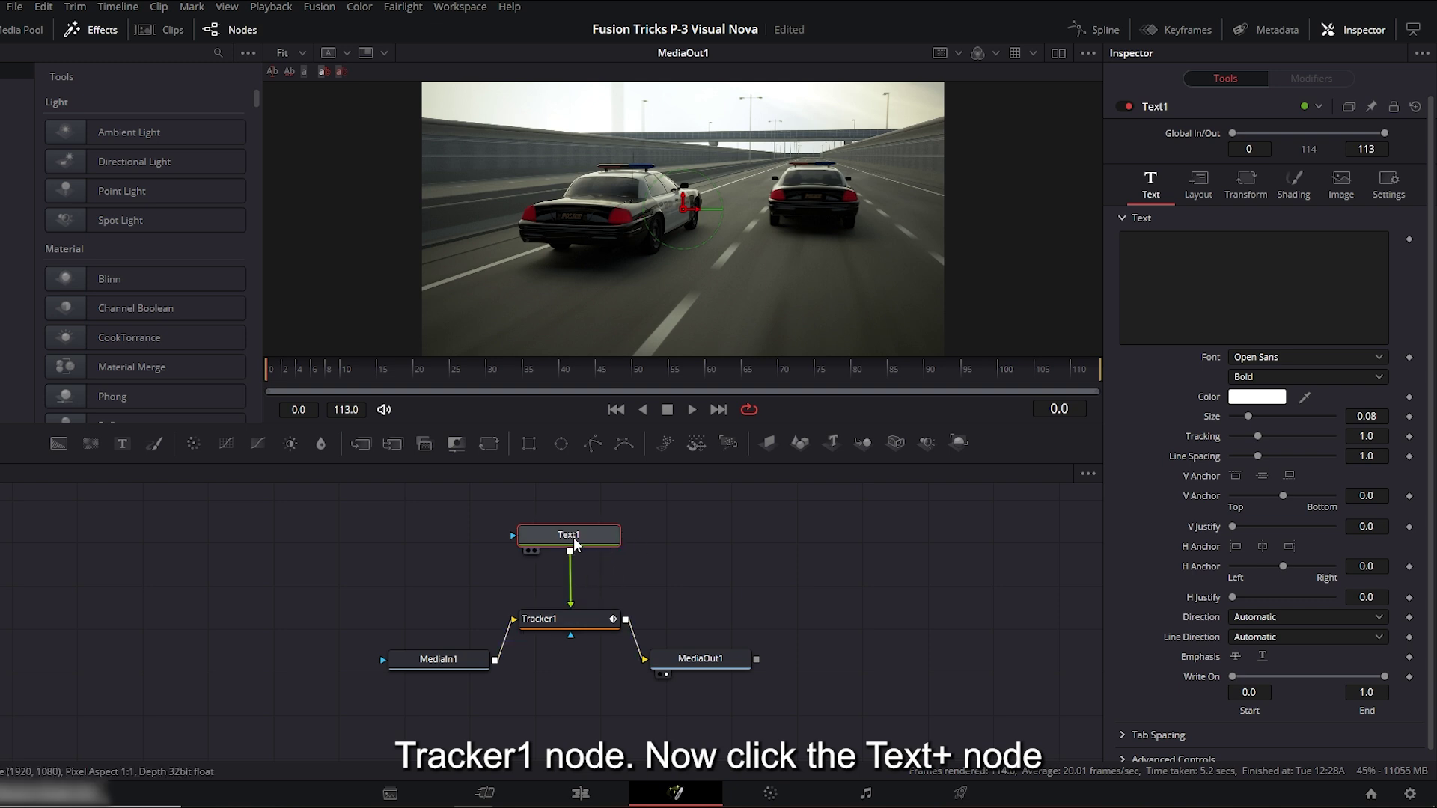
drag(574, 537, 581, 549)
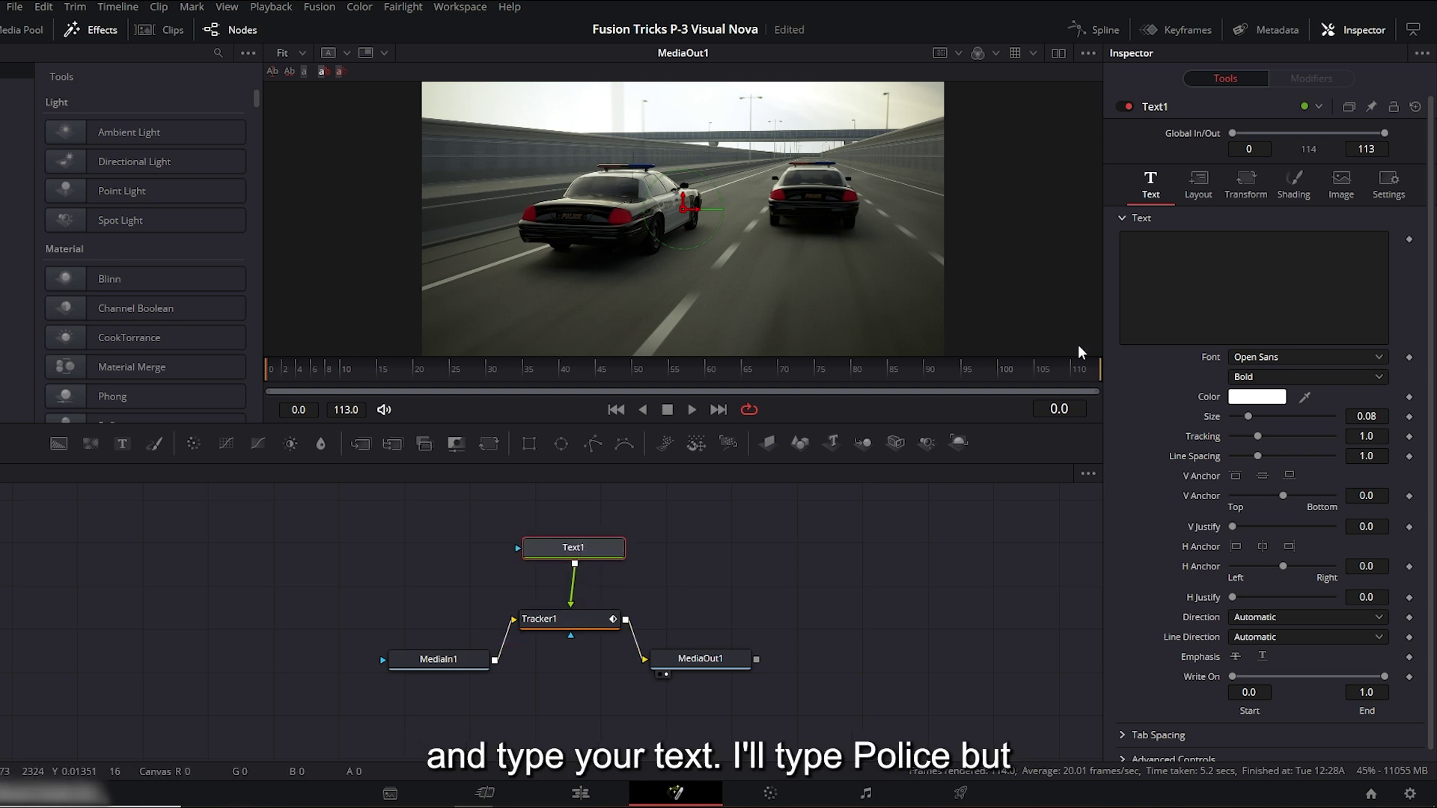
text(PO)
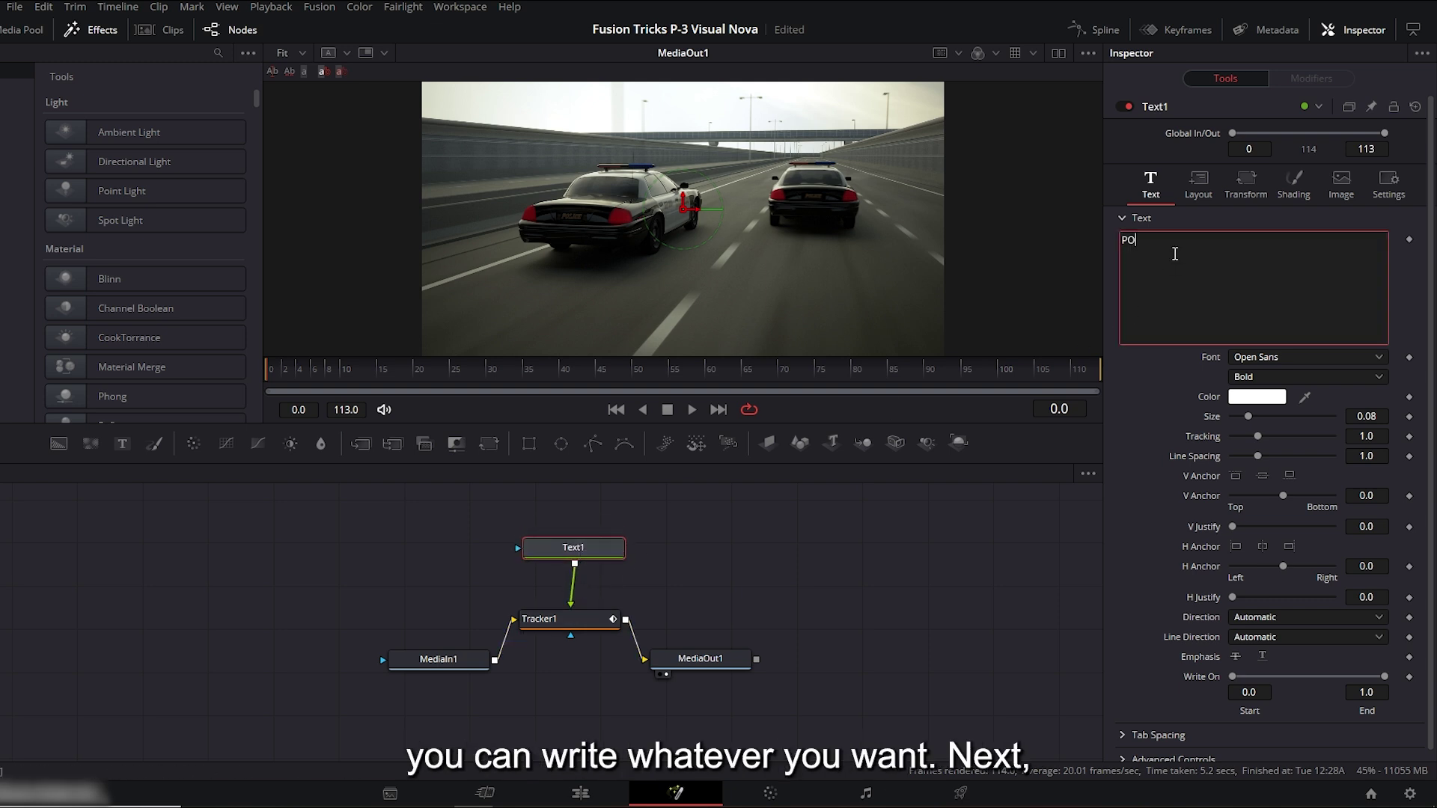
text(LICE)
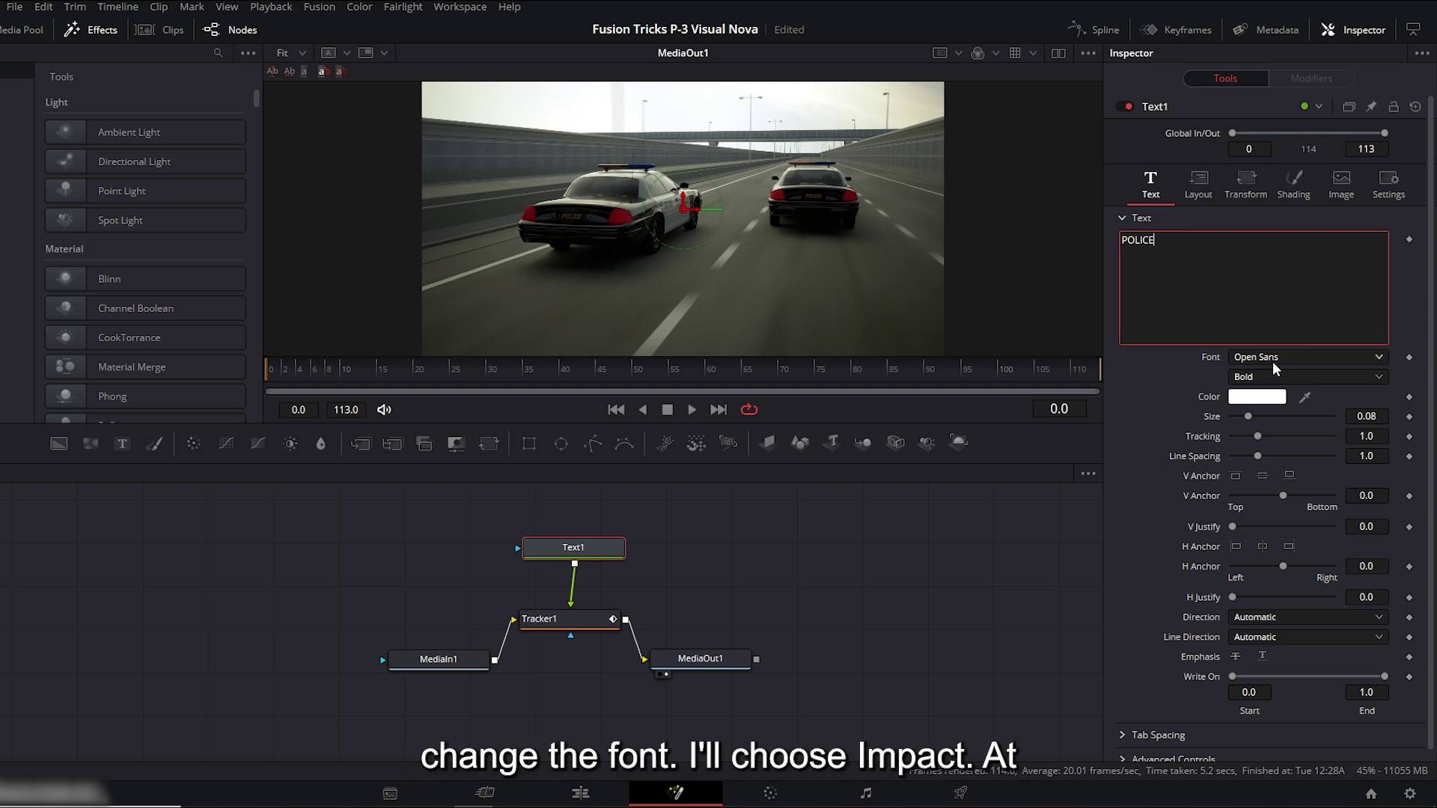
click(1277, 359)
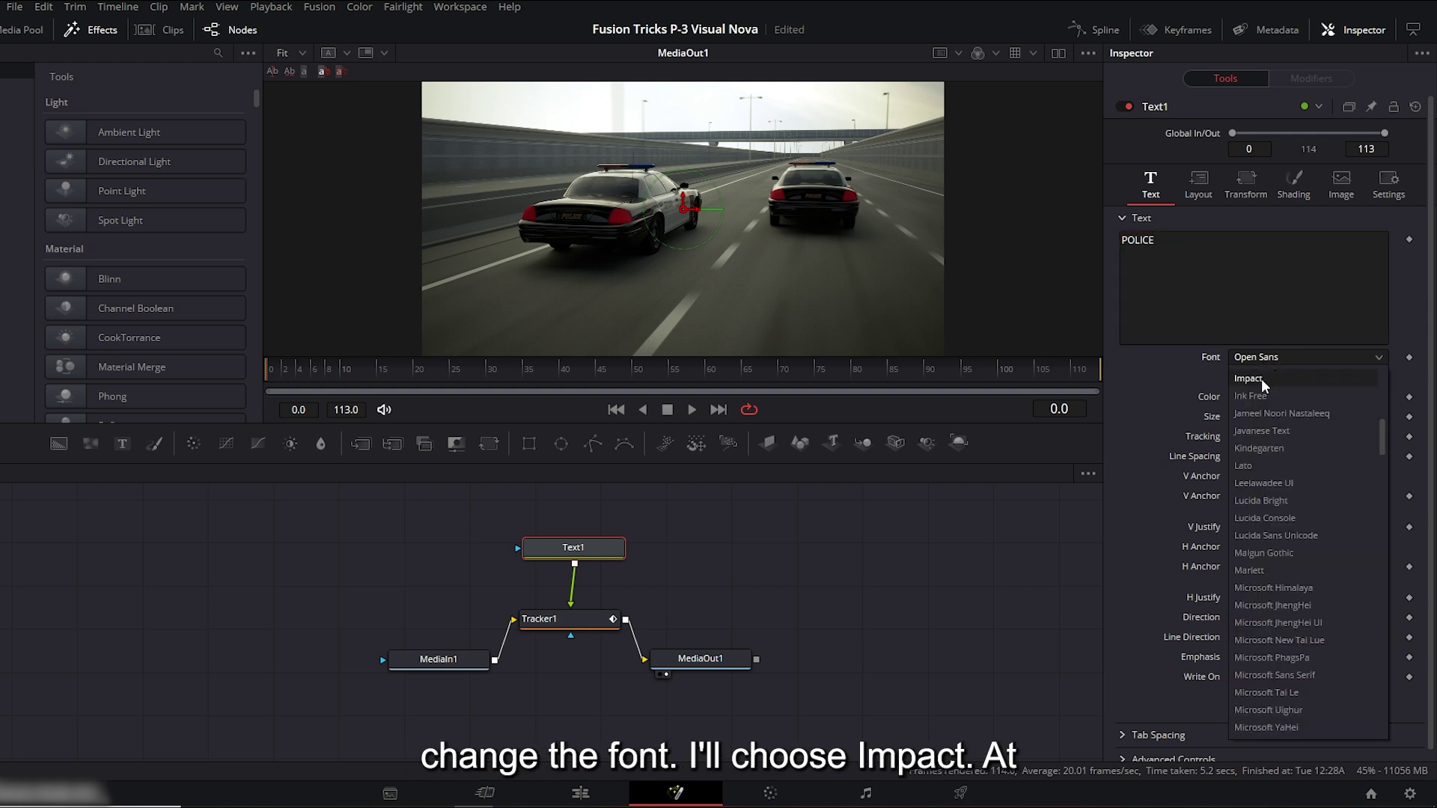
click(1261, 379)
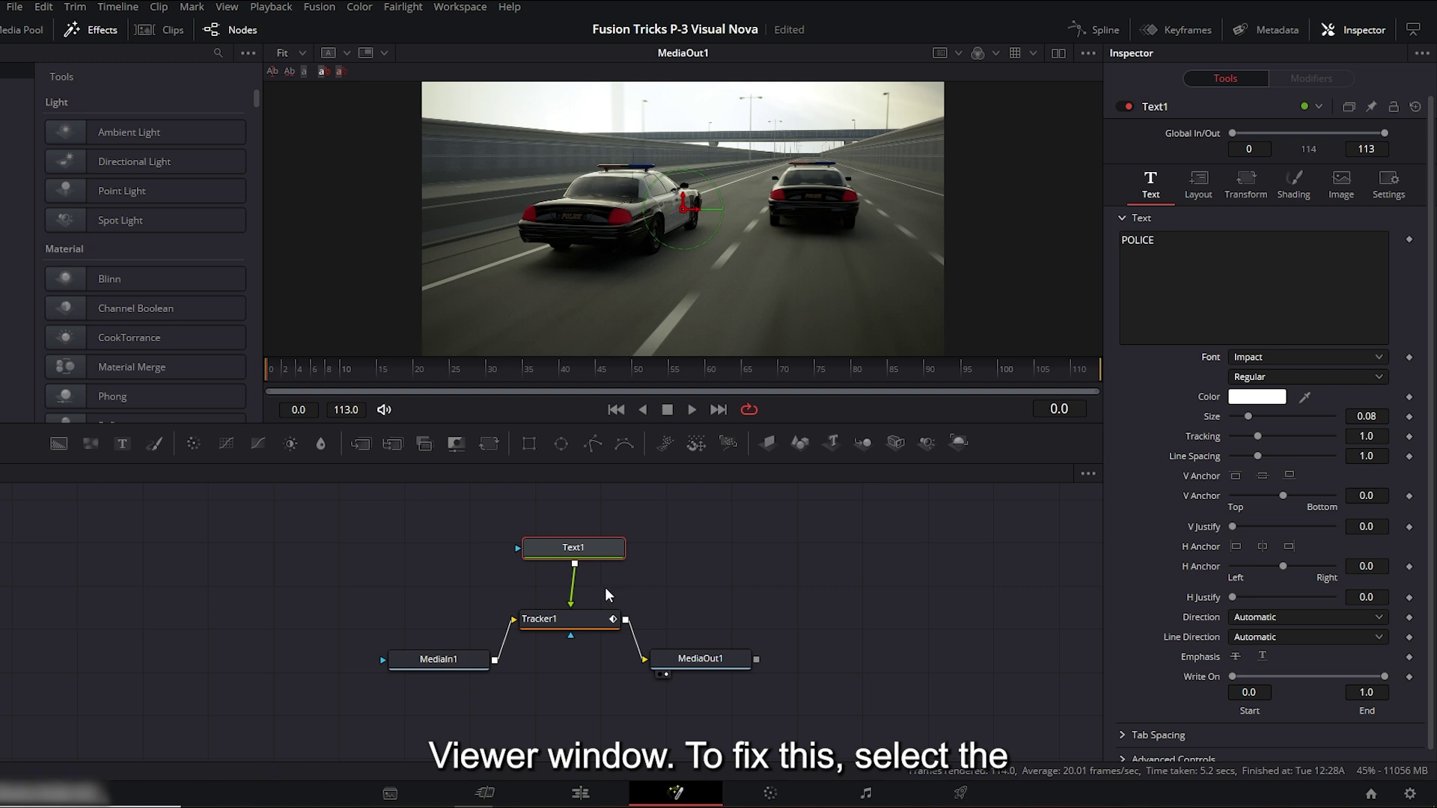
Set the Tracker1 operation to Match Move.
click(568, 621)
drag(569, 621, 574, 621)
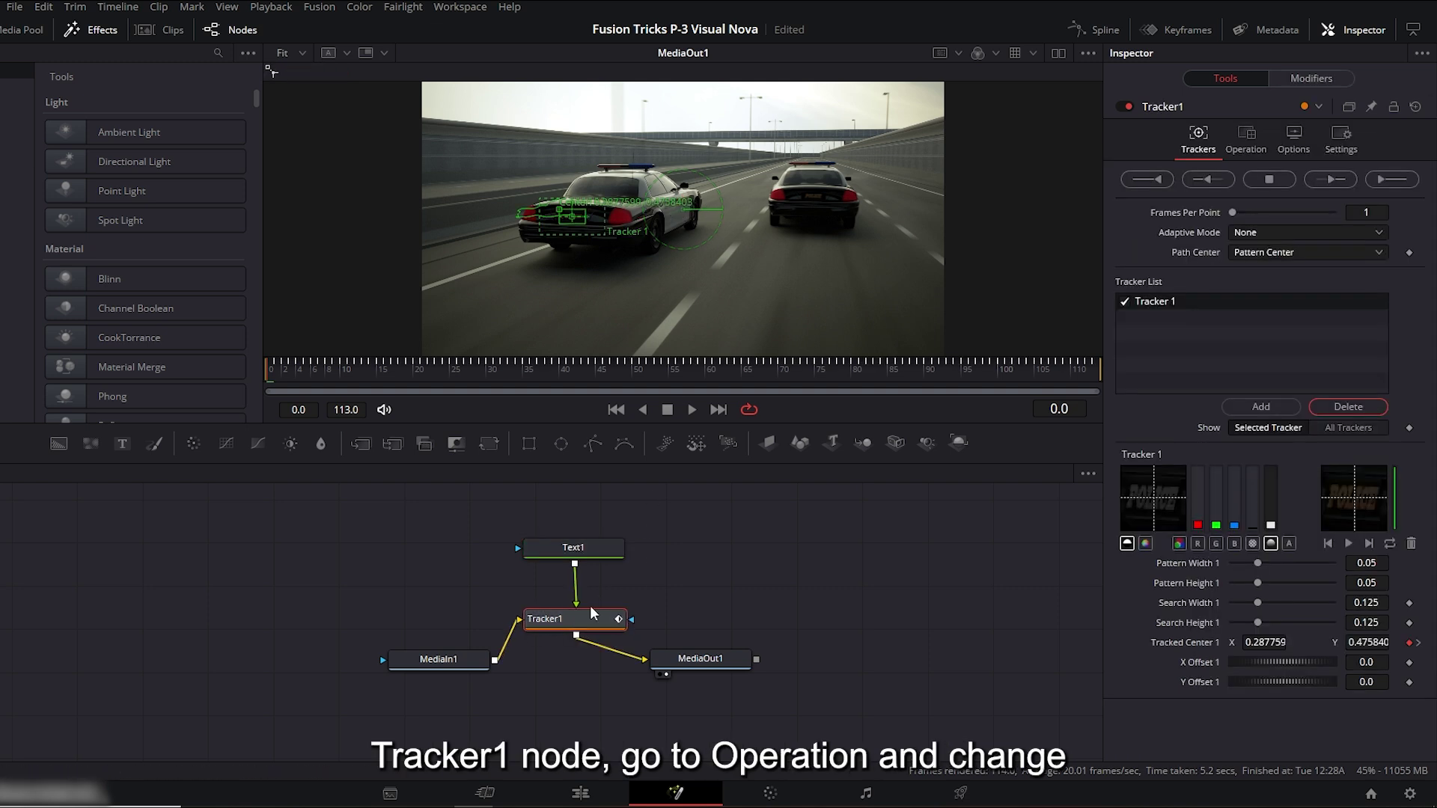
click(1245, 141)
click(1263, 175)
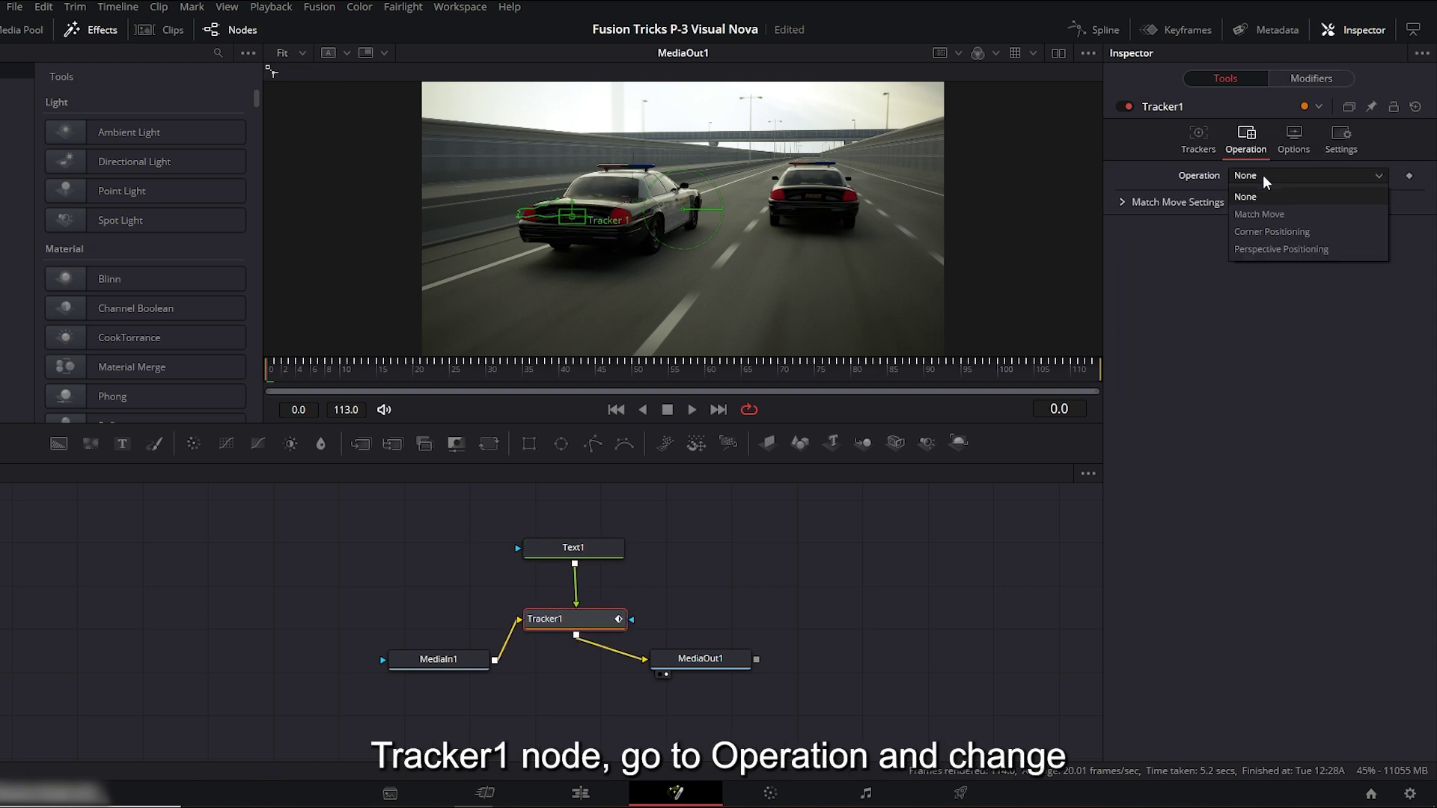
click(1269, 216)
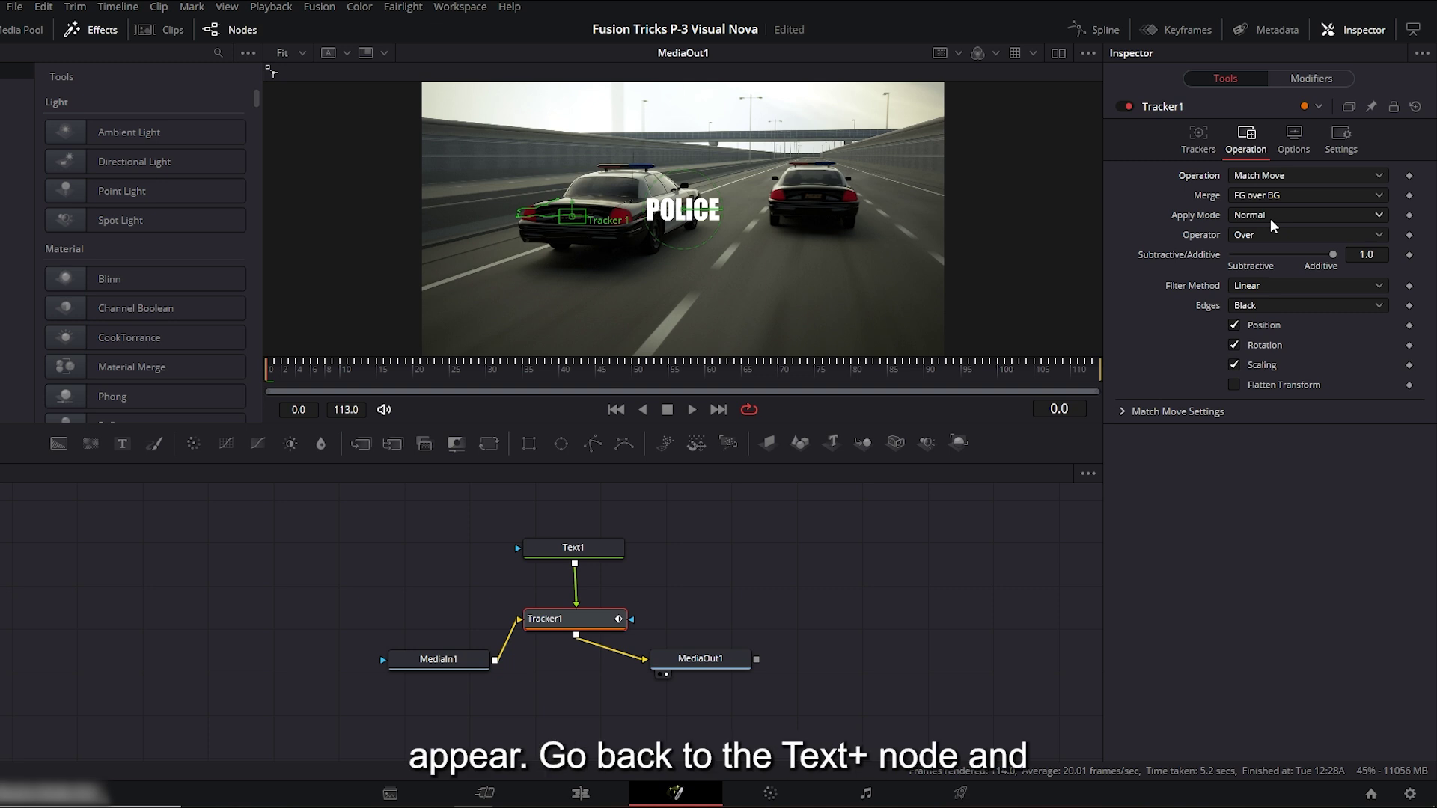
Make POLICE size 0.1457, dark red (#aa0000), positioned over the nearer police car.
click(584, 545)
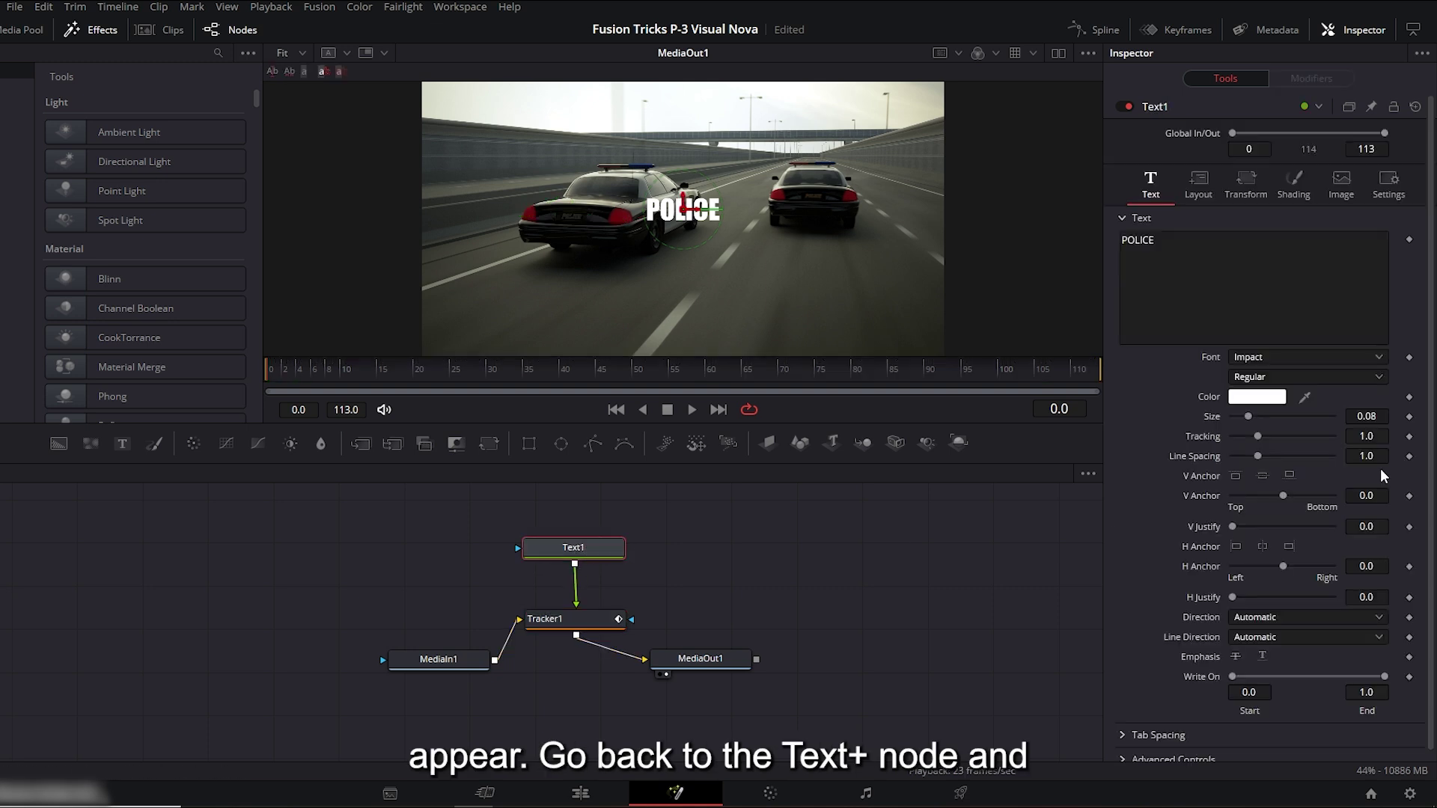
drag(1250, 415, 1263, 415)
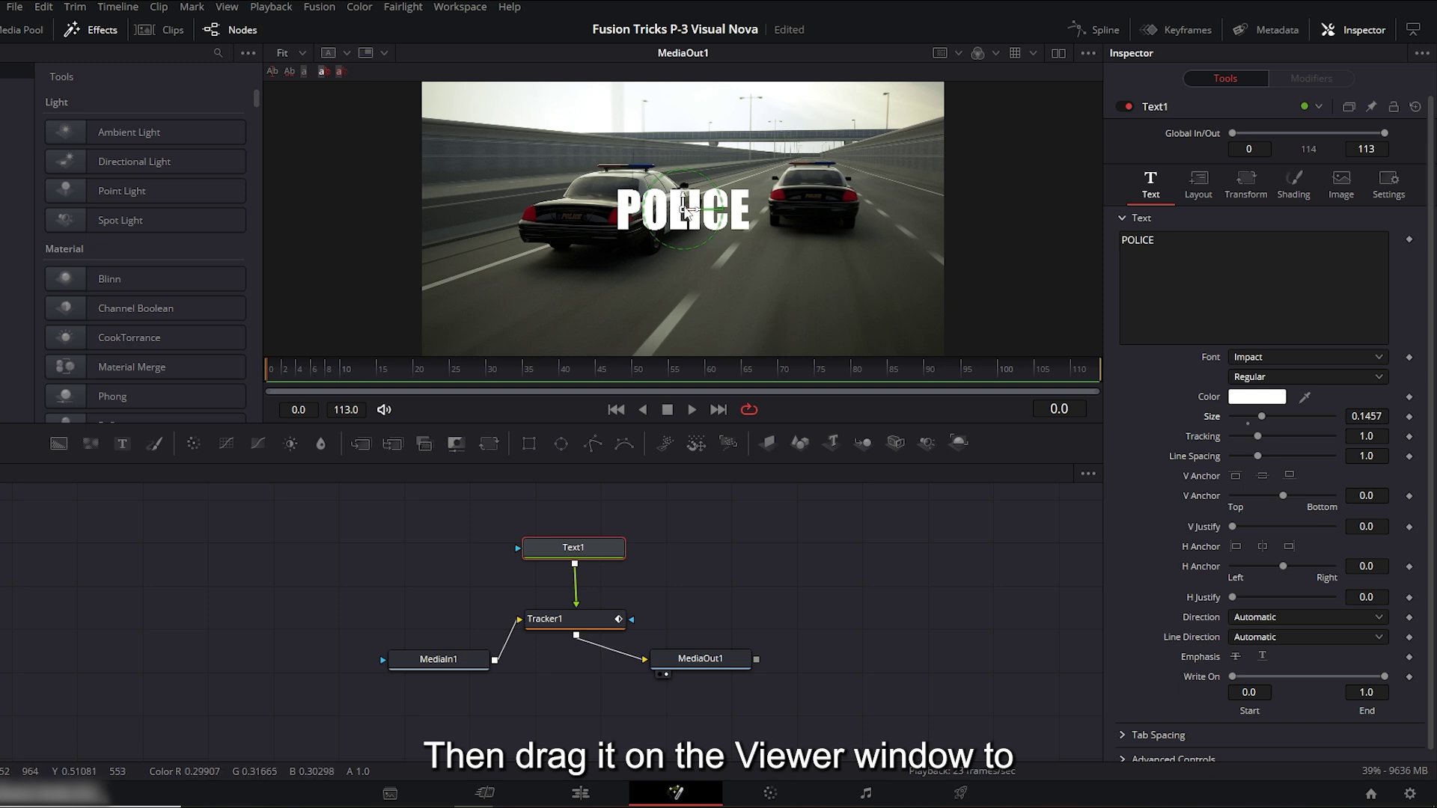
drag(700, 217, 585, 222)
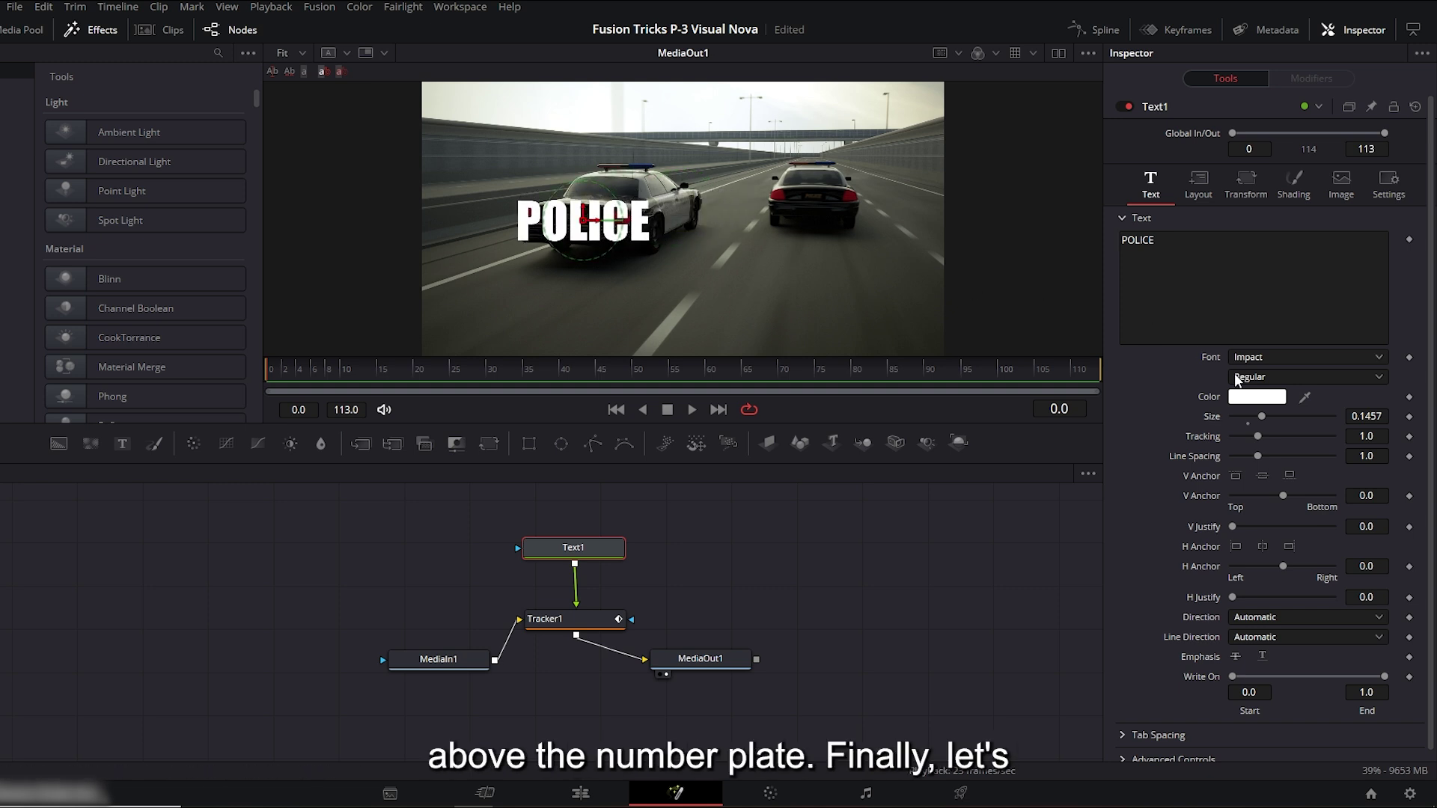
click(1246, 400)
click(514, 383)
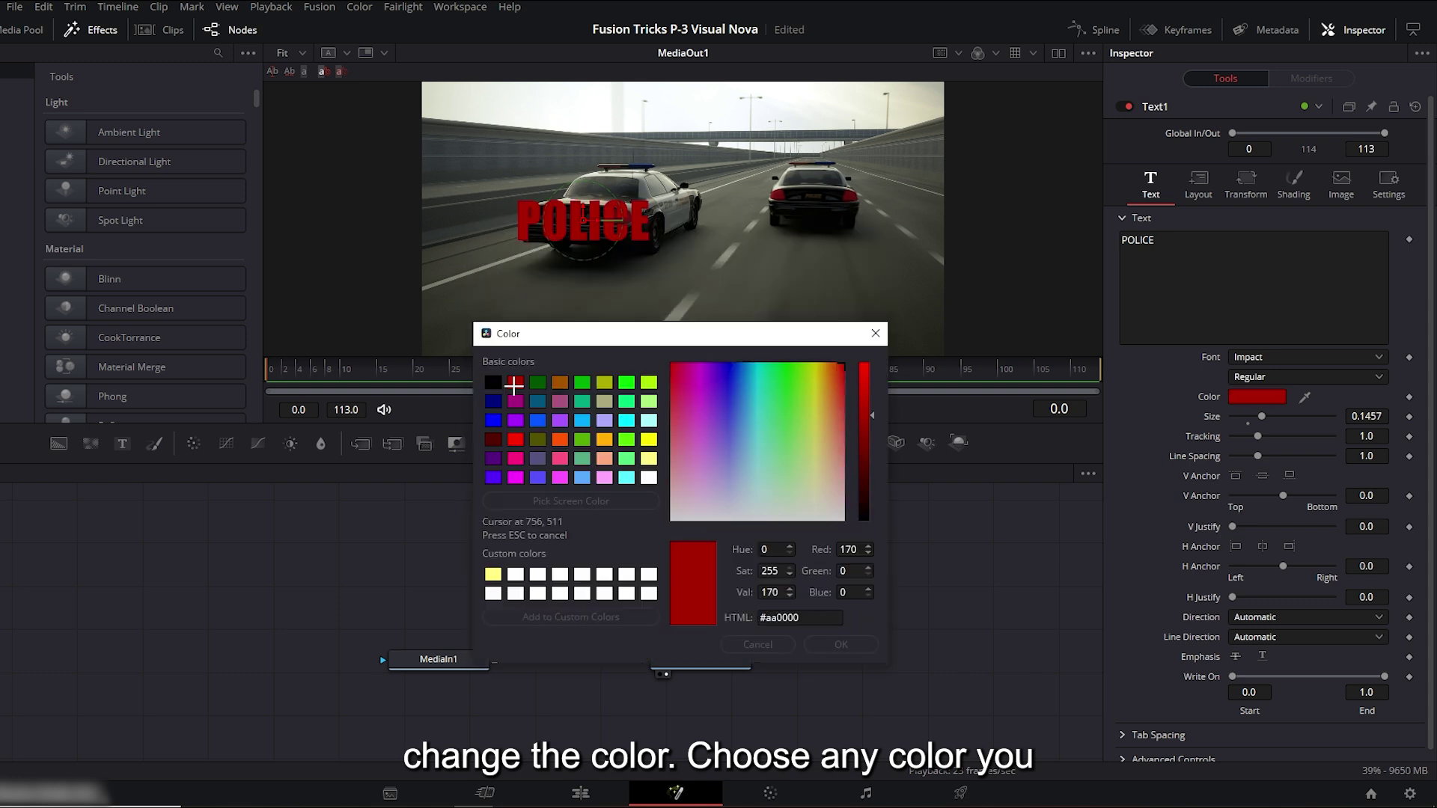
click(514, 384)
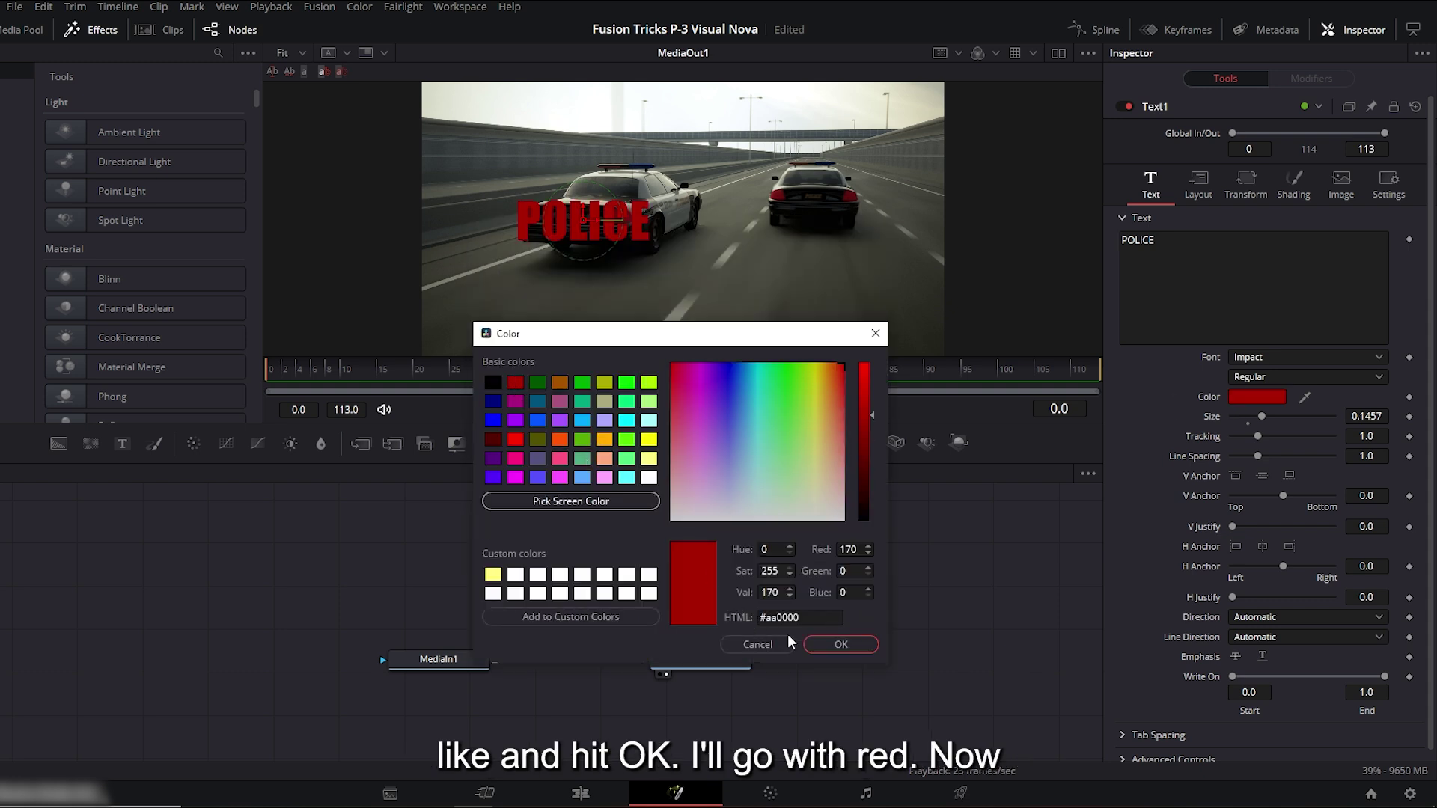
click(839, 644)
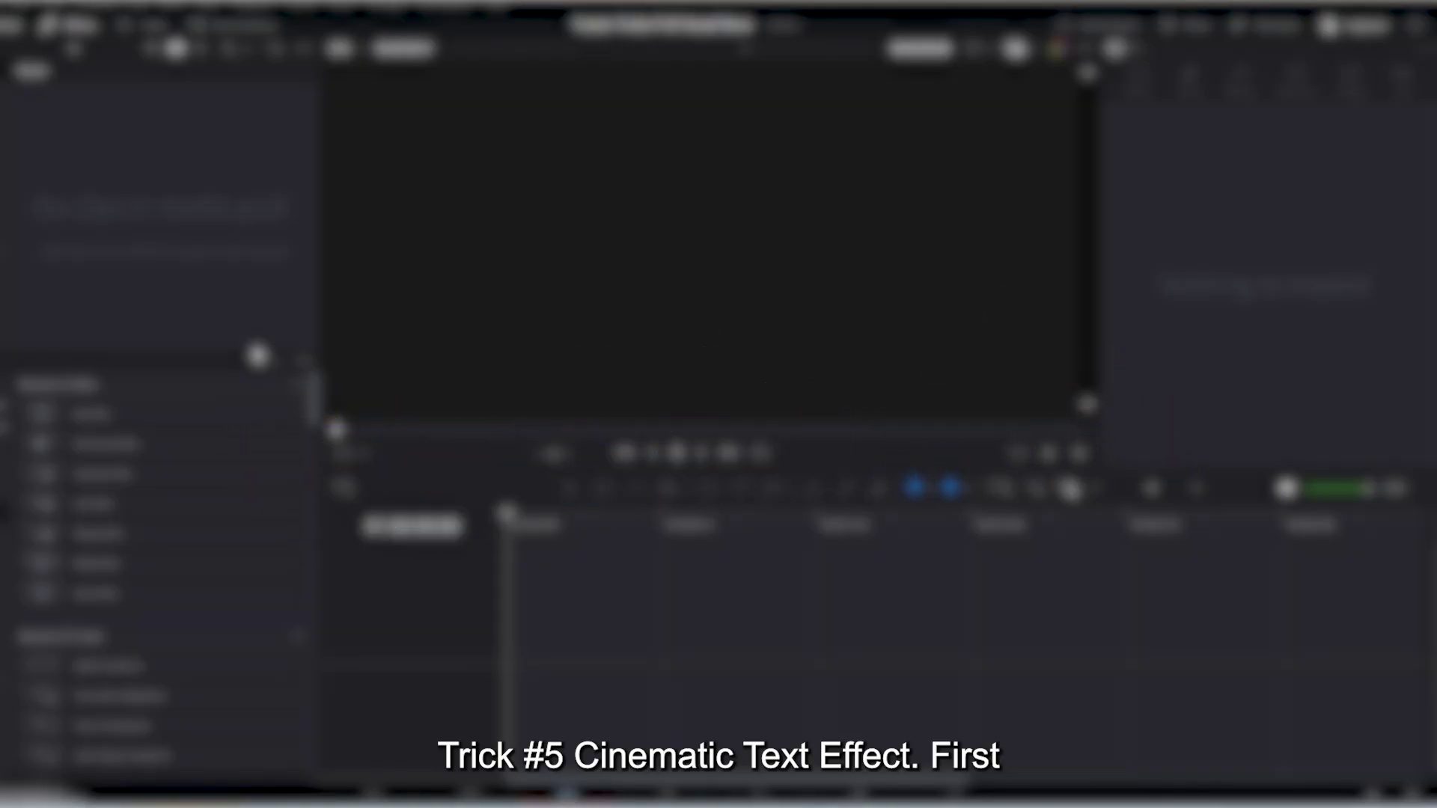
Create a 3-second 'Cinematic Text' Fusion composition and place it on V1 of a new timeline.
drag(255, 349, 239, 463)
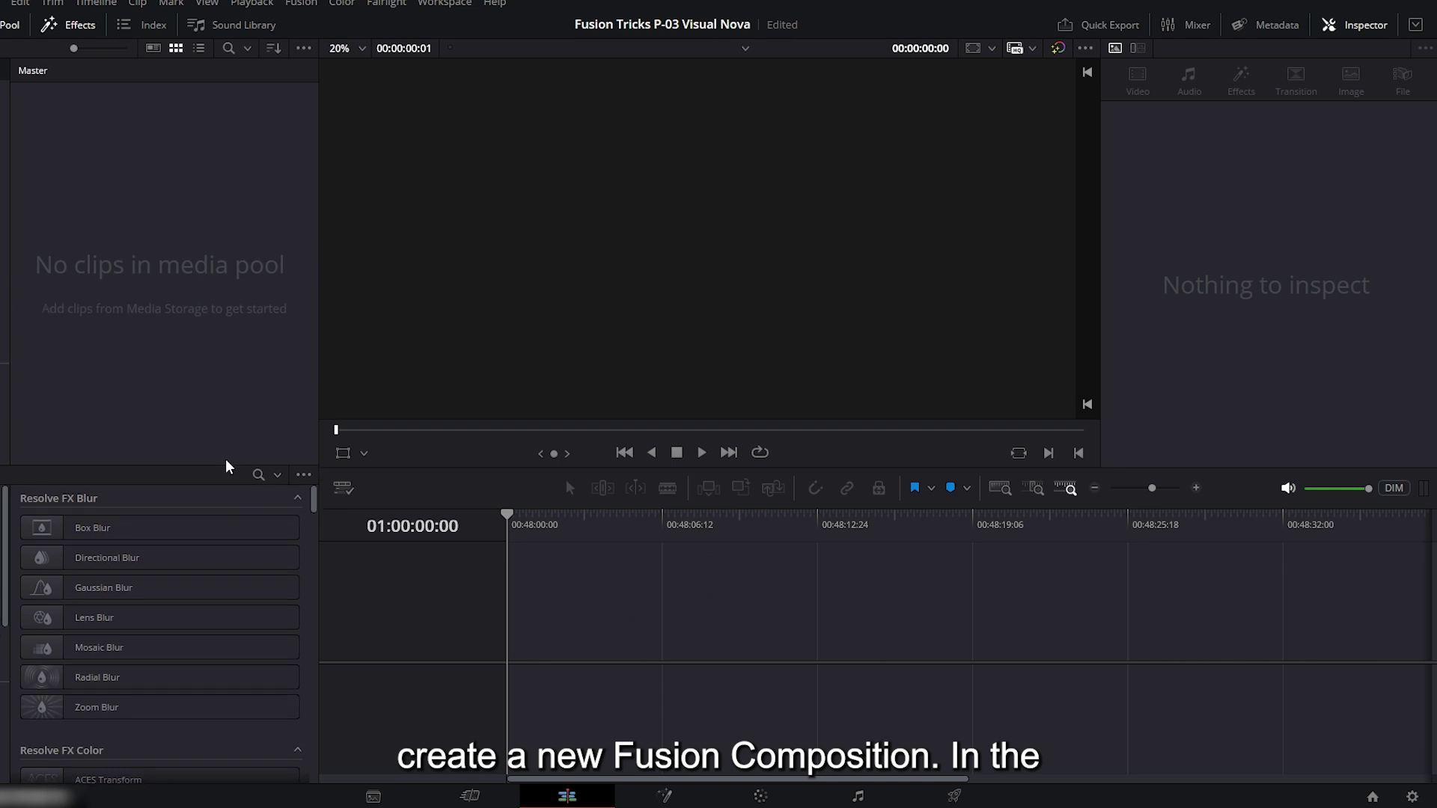
right_click(166, 284)
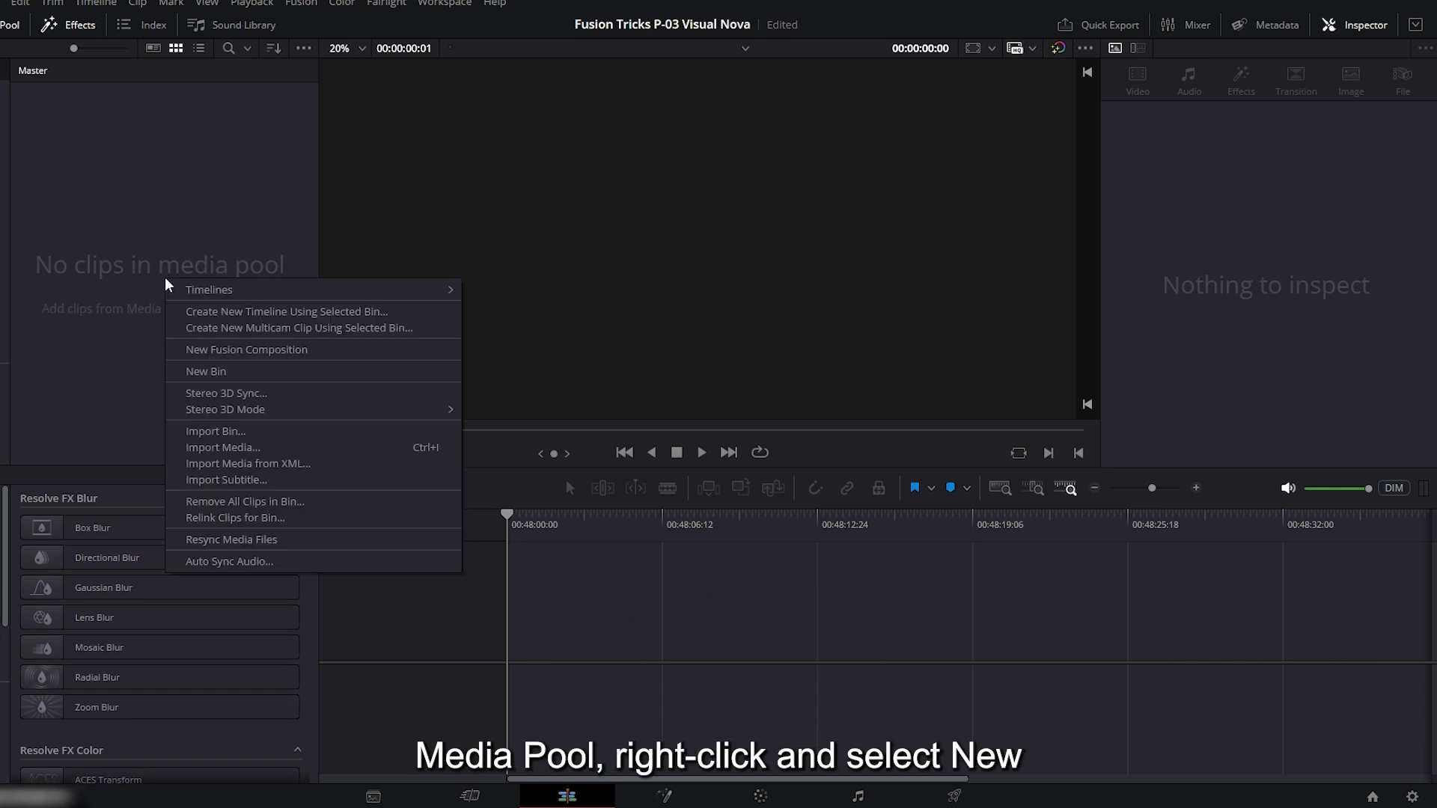
click(264, 351)
key(BackSpace)
text(Cinematic Text)
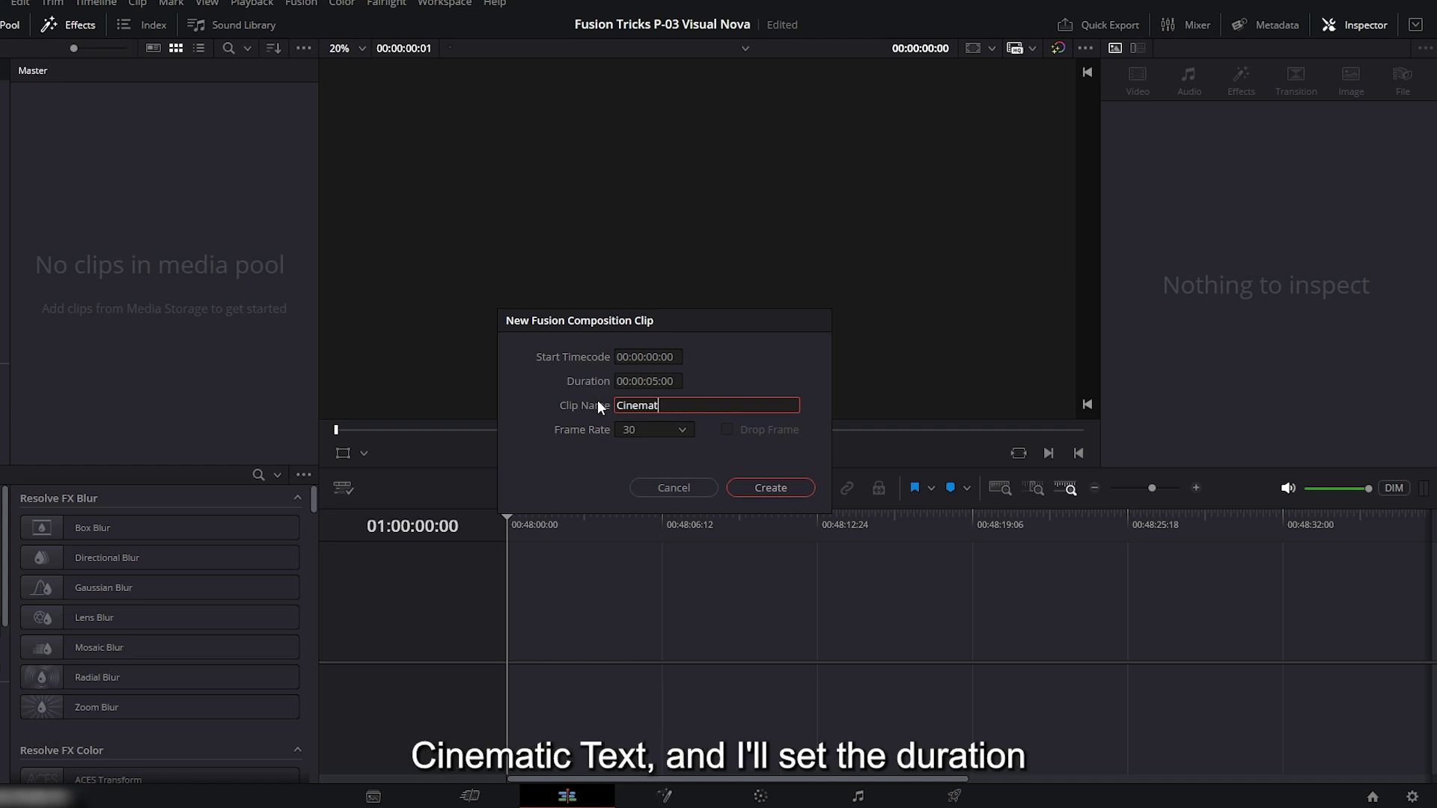
click(660, 383)
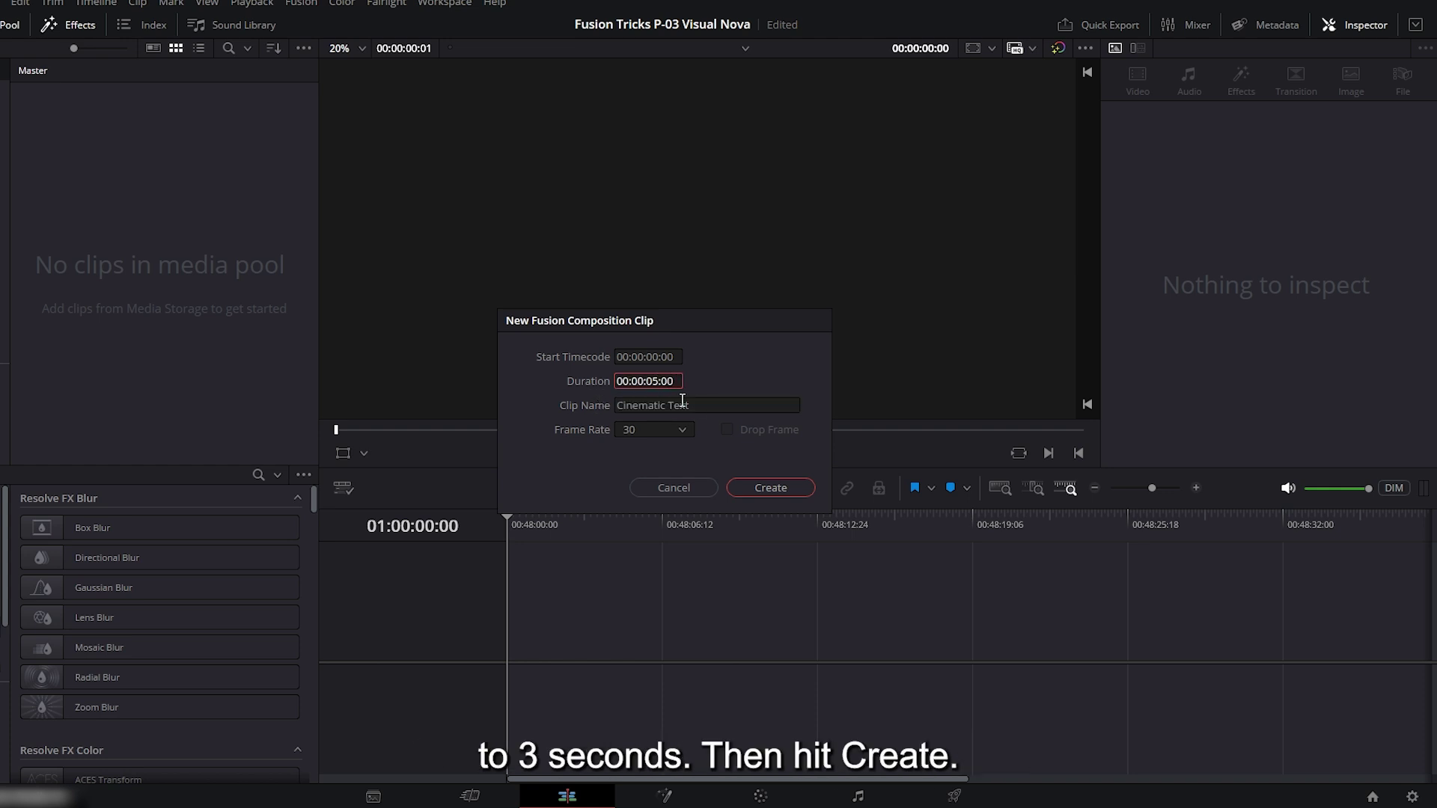
click(765, 488)
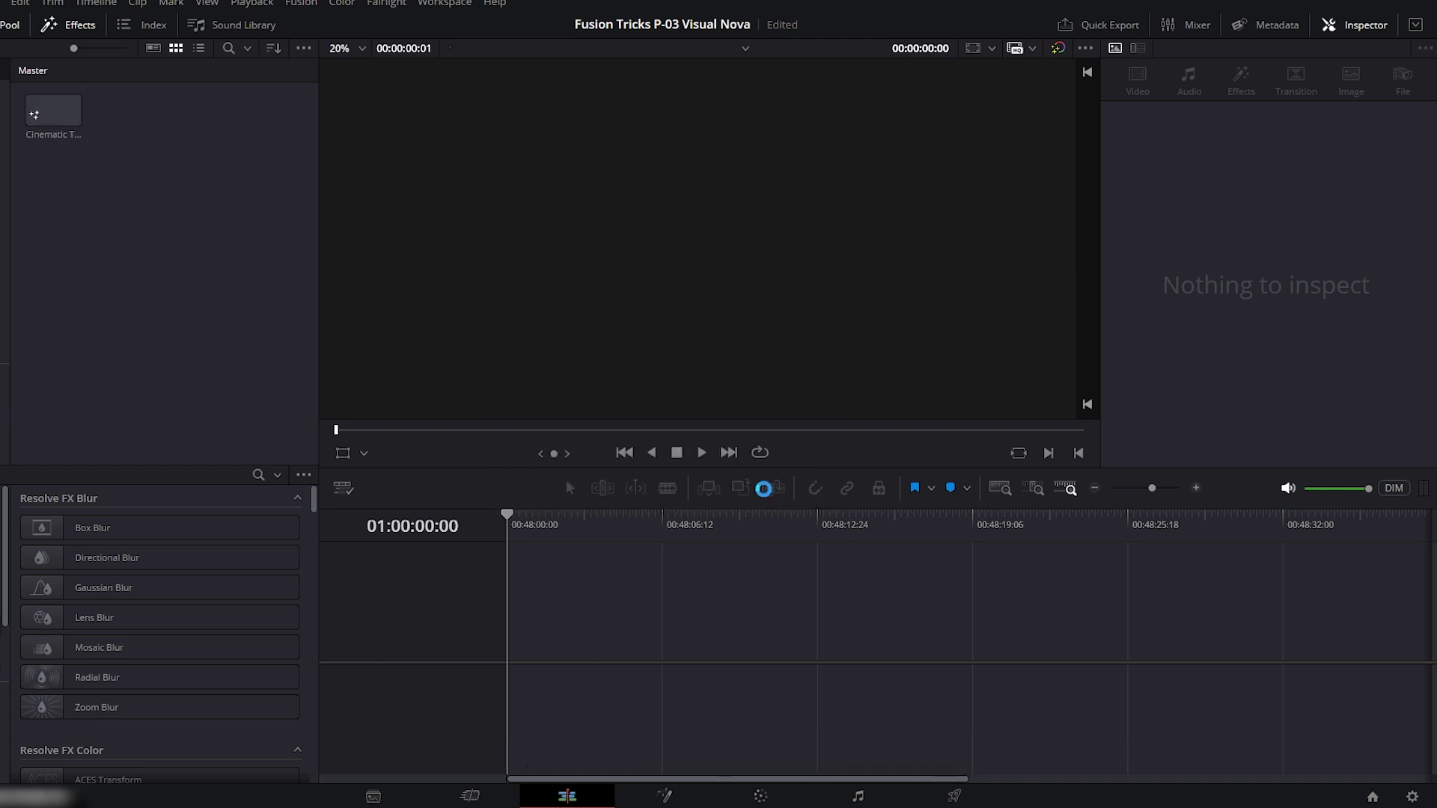
drag(46, 118, 555, 626)
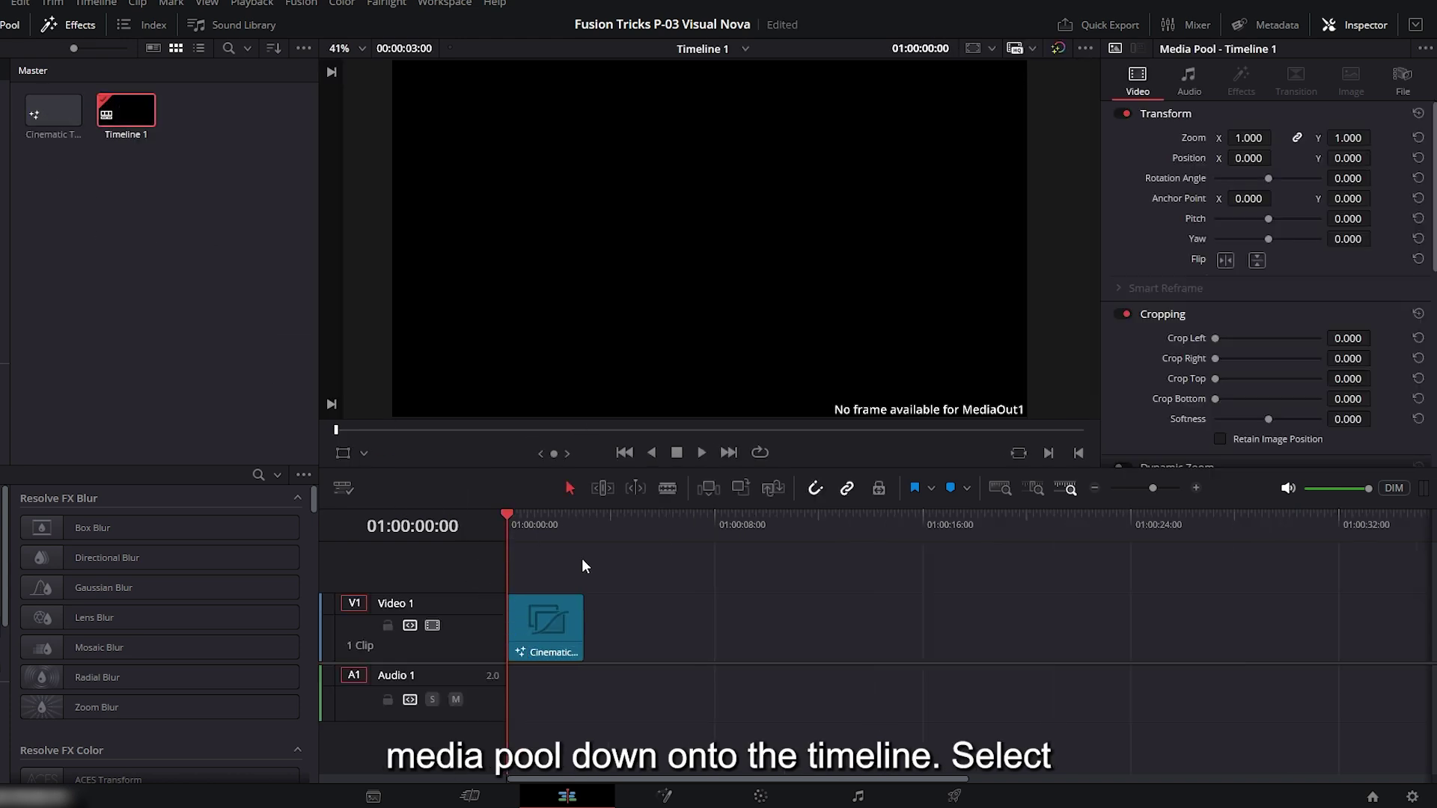
click(598, 625)
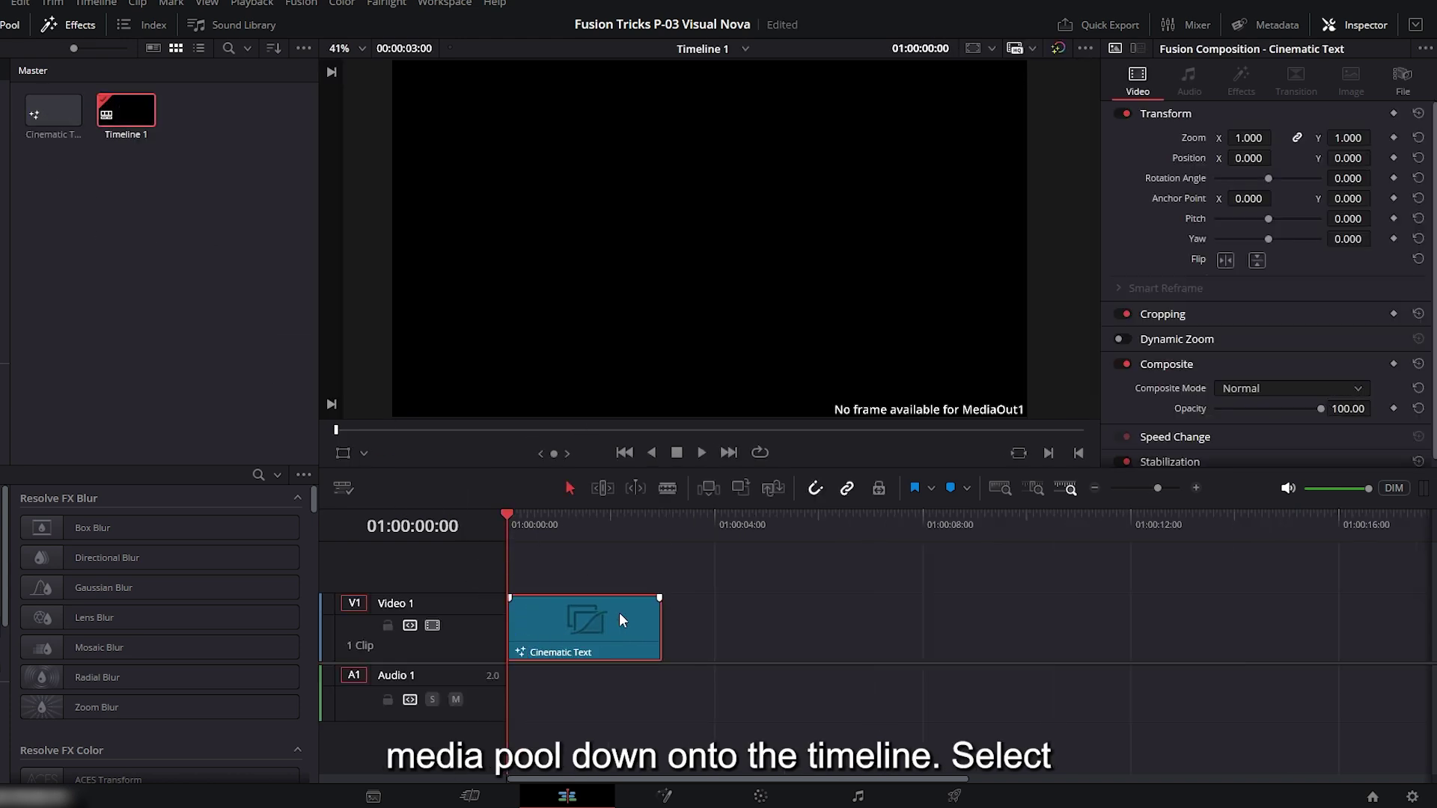
Open the Cinematic Text composition on the Fusion page, try dual viewers, then return to a single viewer.
click(664, 799)
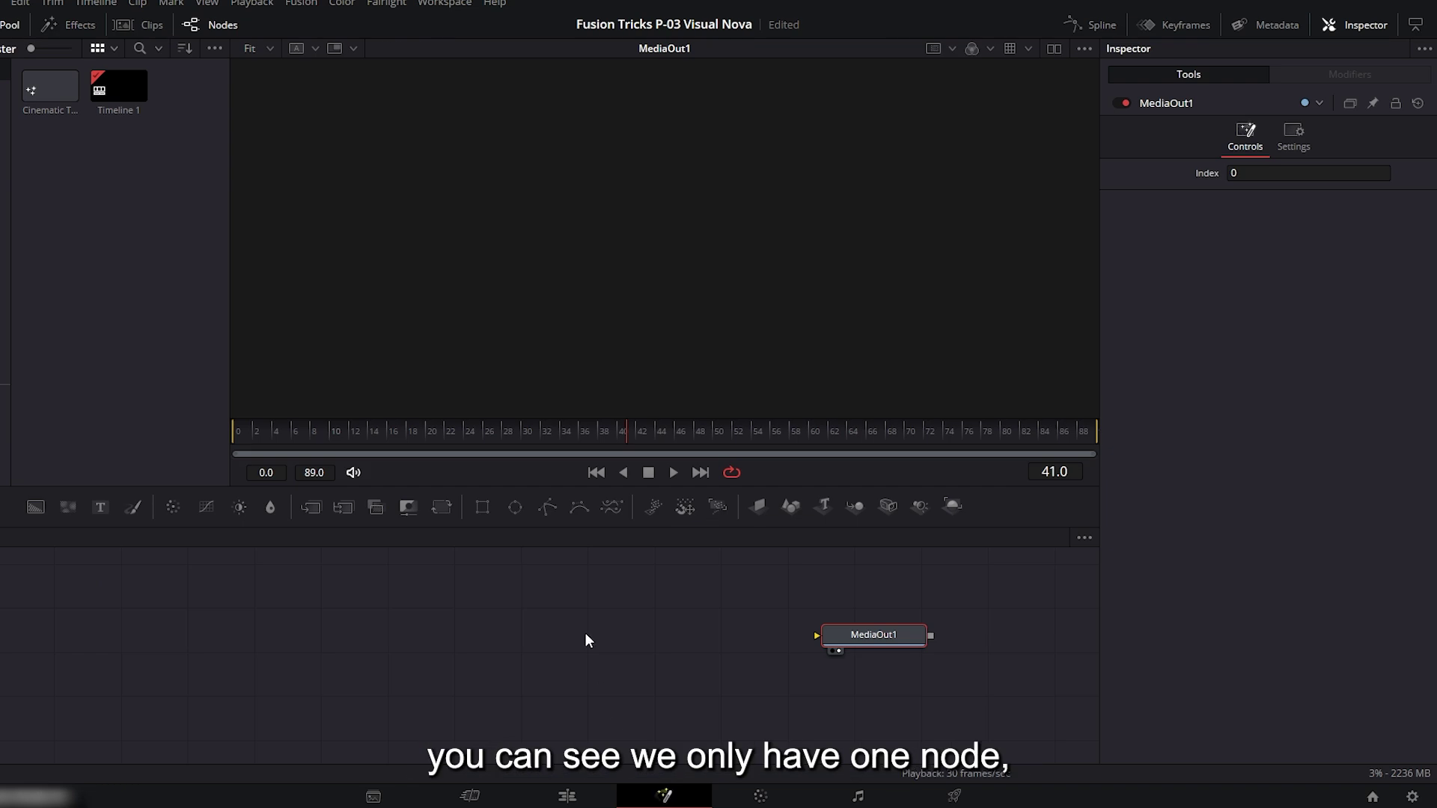
drag(882, 638, 906, 653)
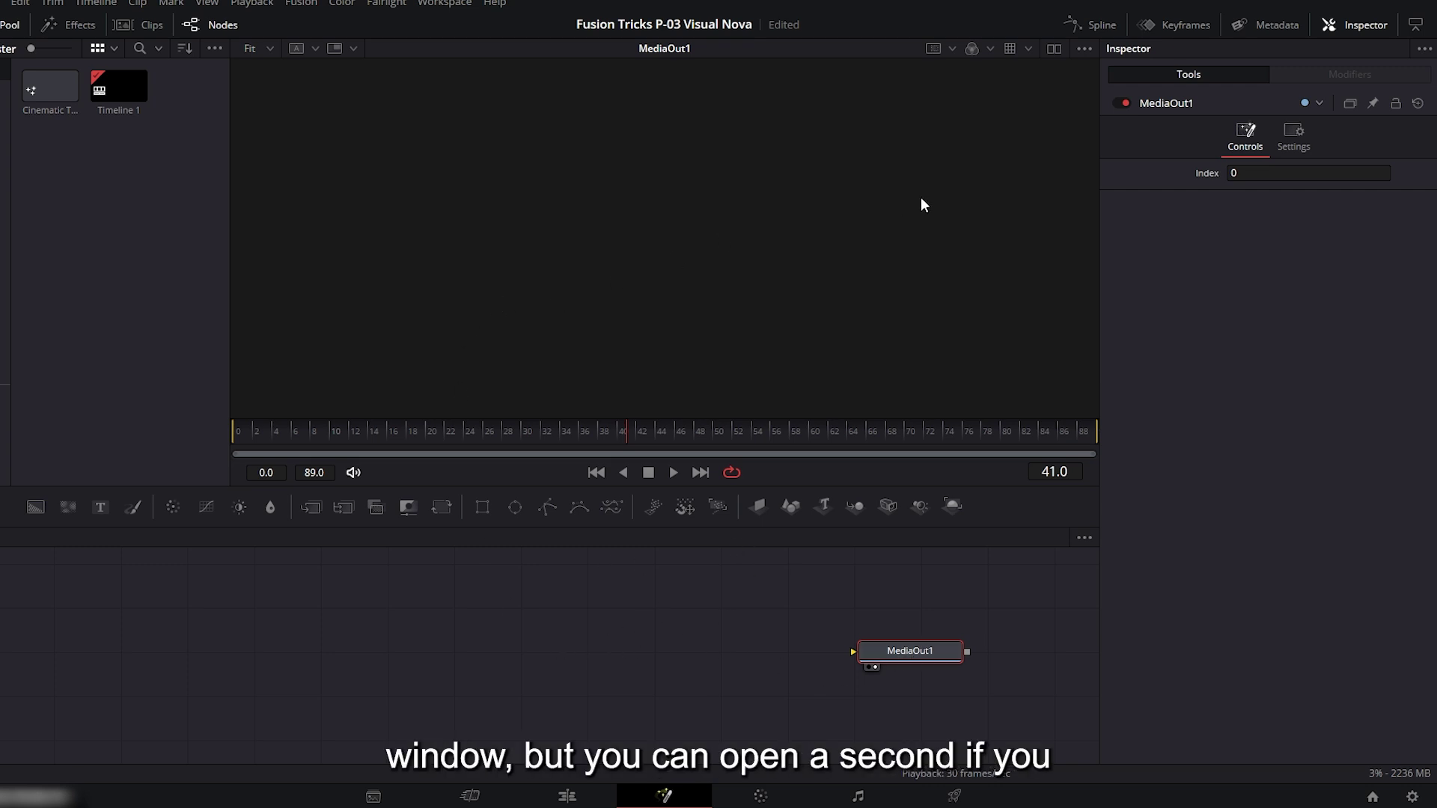
click(1050, 49)
drag(606, 176, 630, 176)
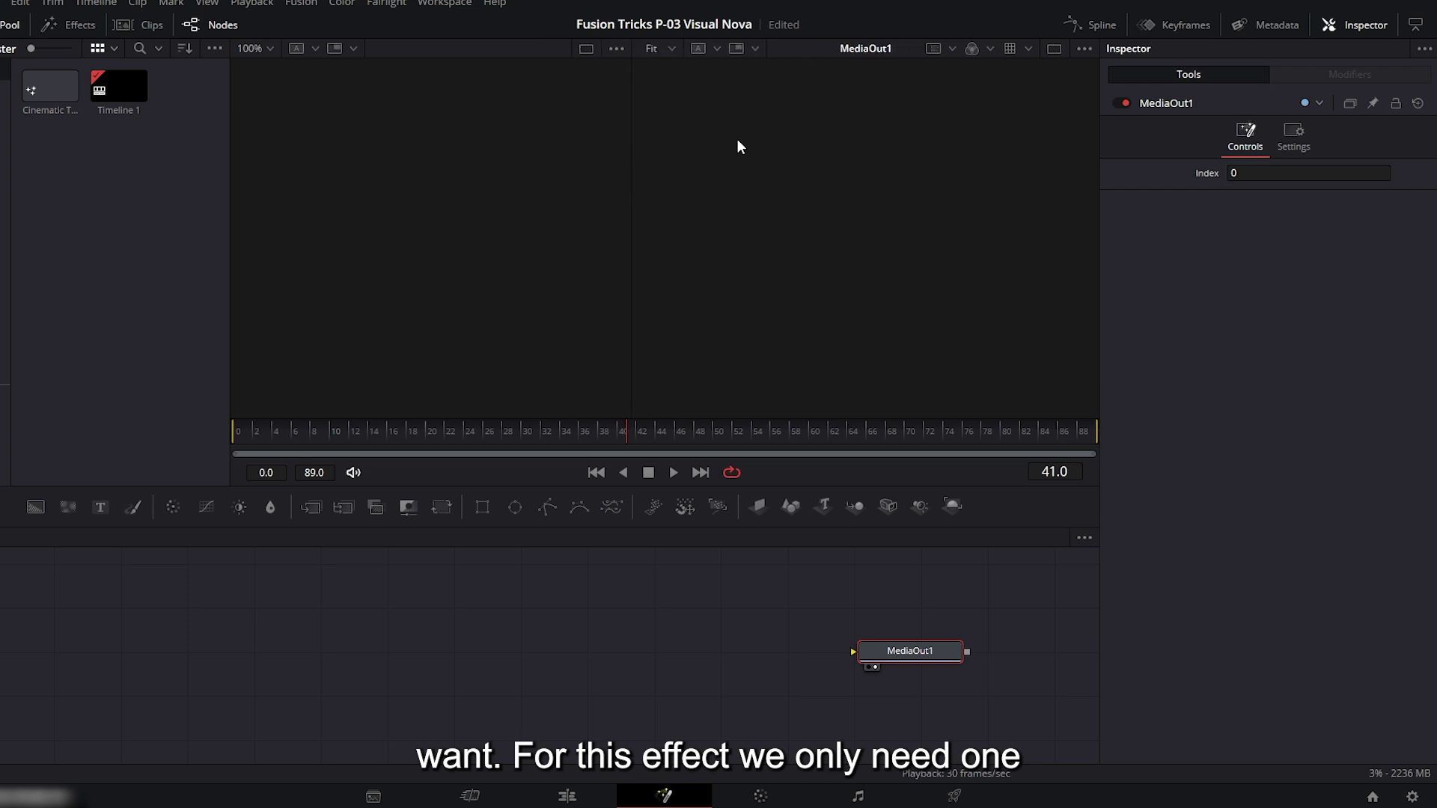
click(1054, 50)
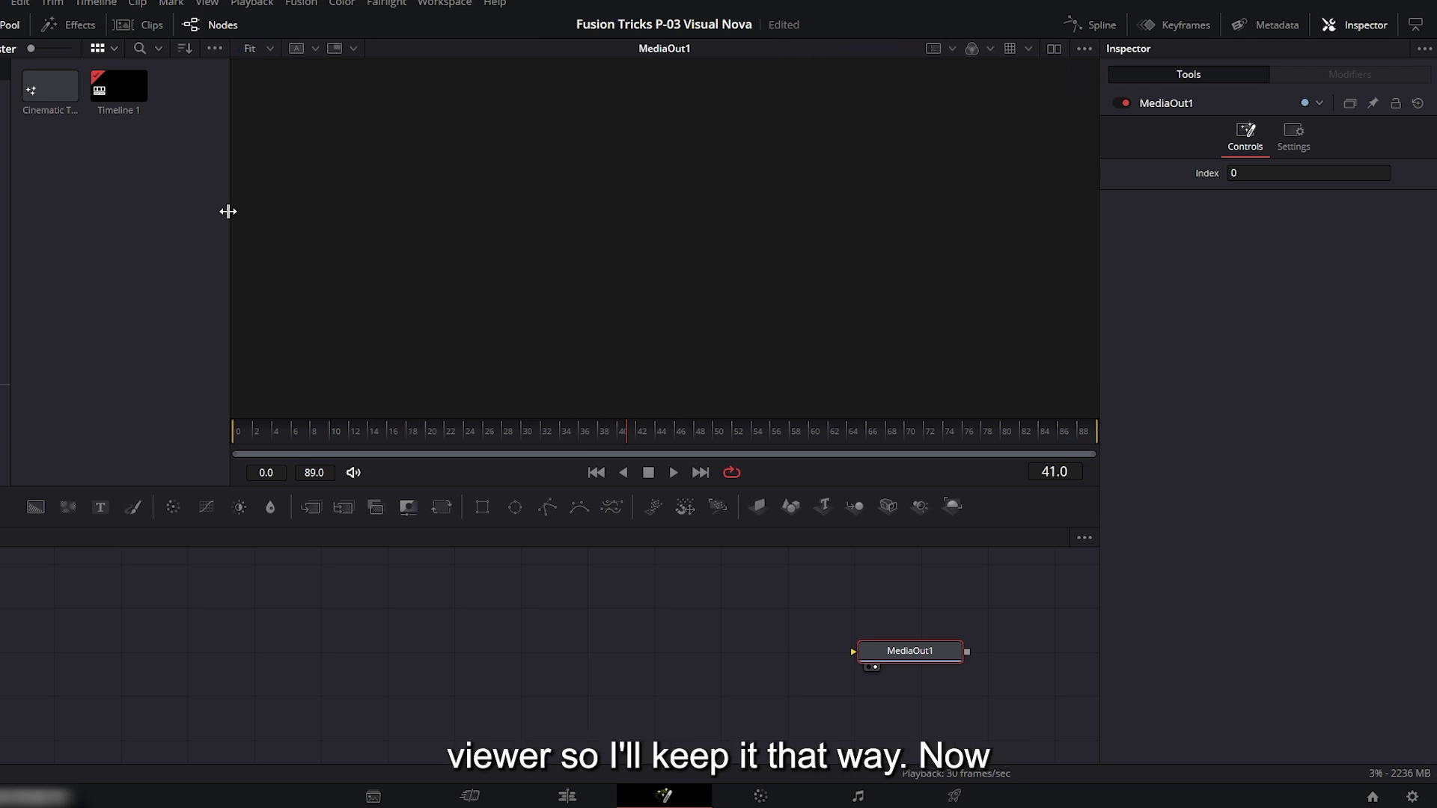
drag(229, 212, 208, 212)
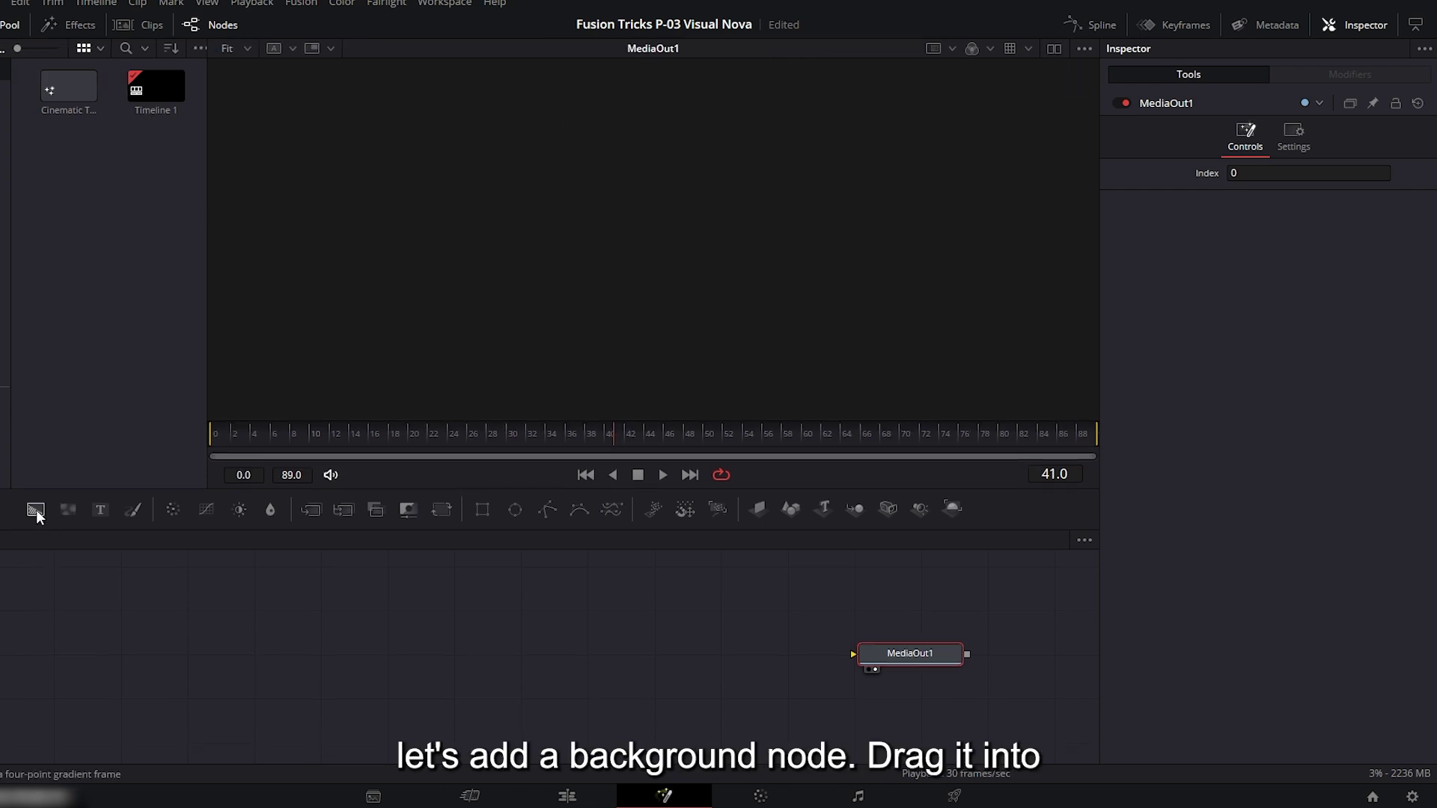
Add a Background node, show it in the viewer, and set its Type to Four Corner.
drag(36, 510, 492, 644)
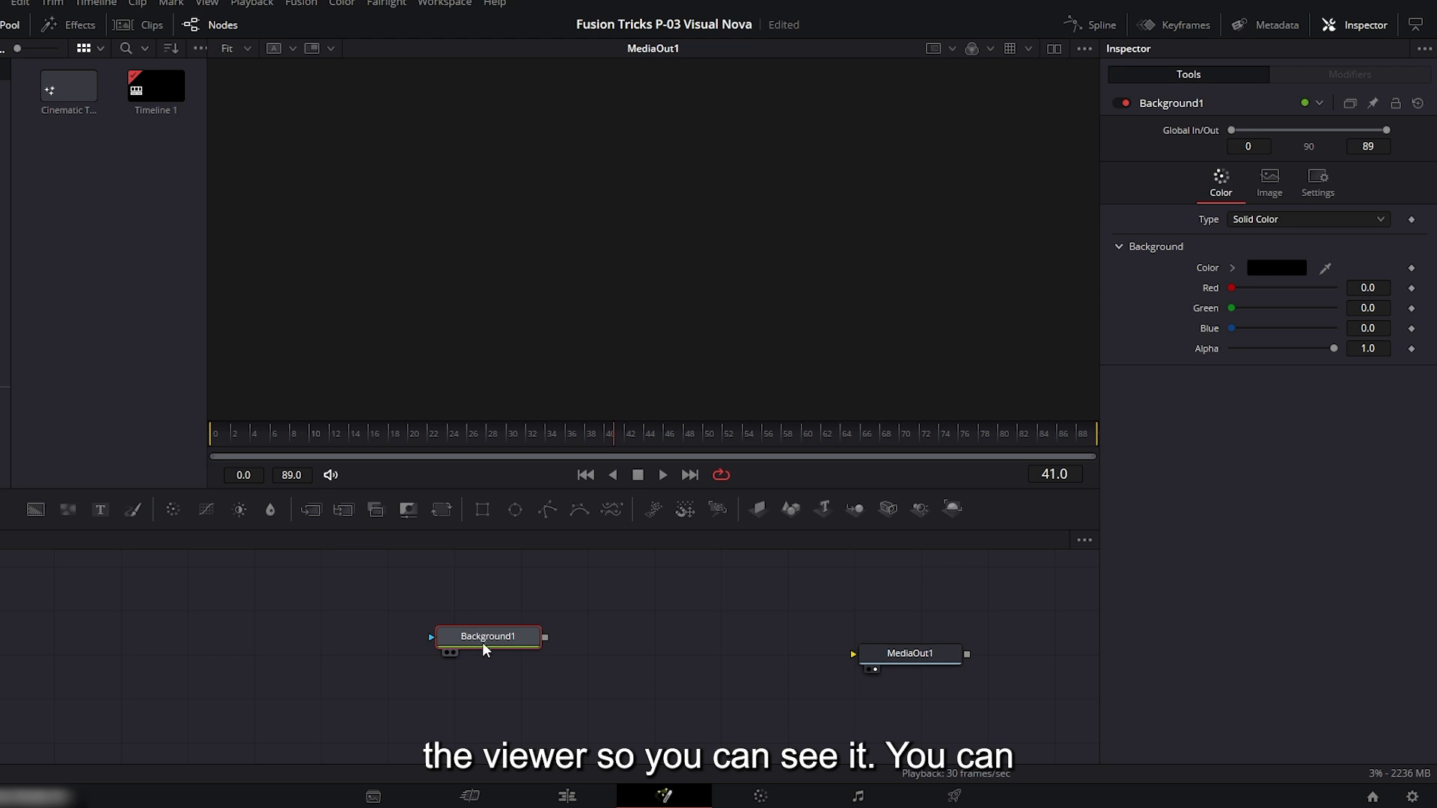
key(2)
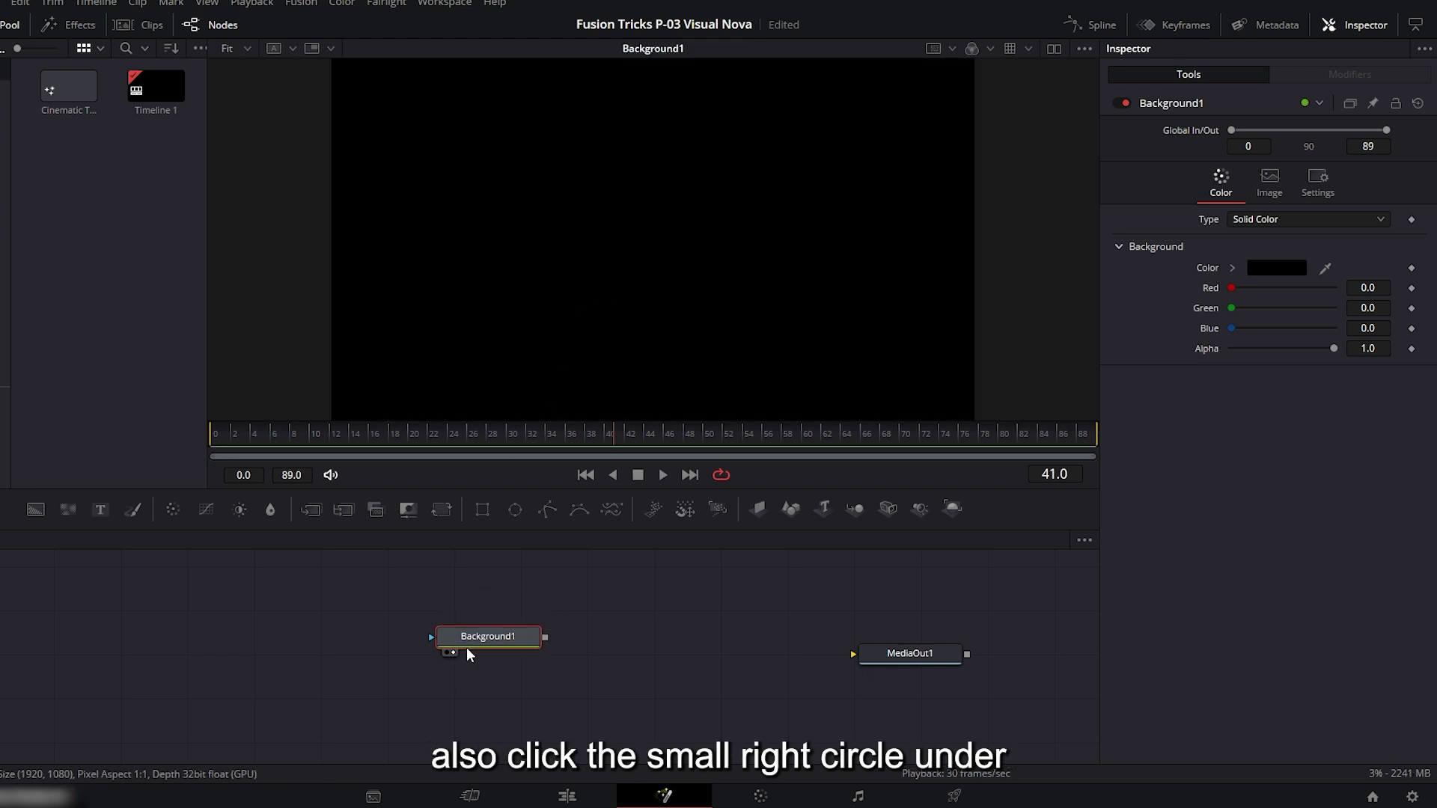
drag(490, 642, 491, 654)
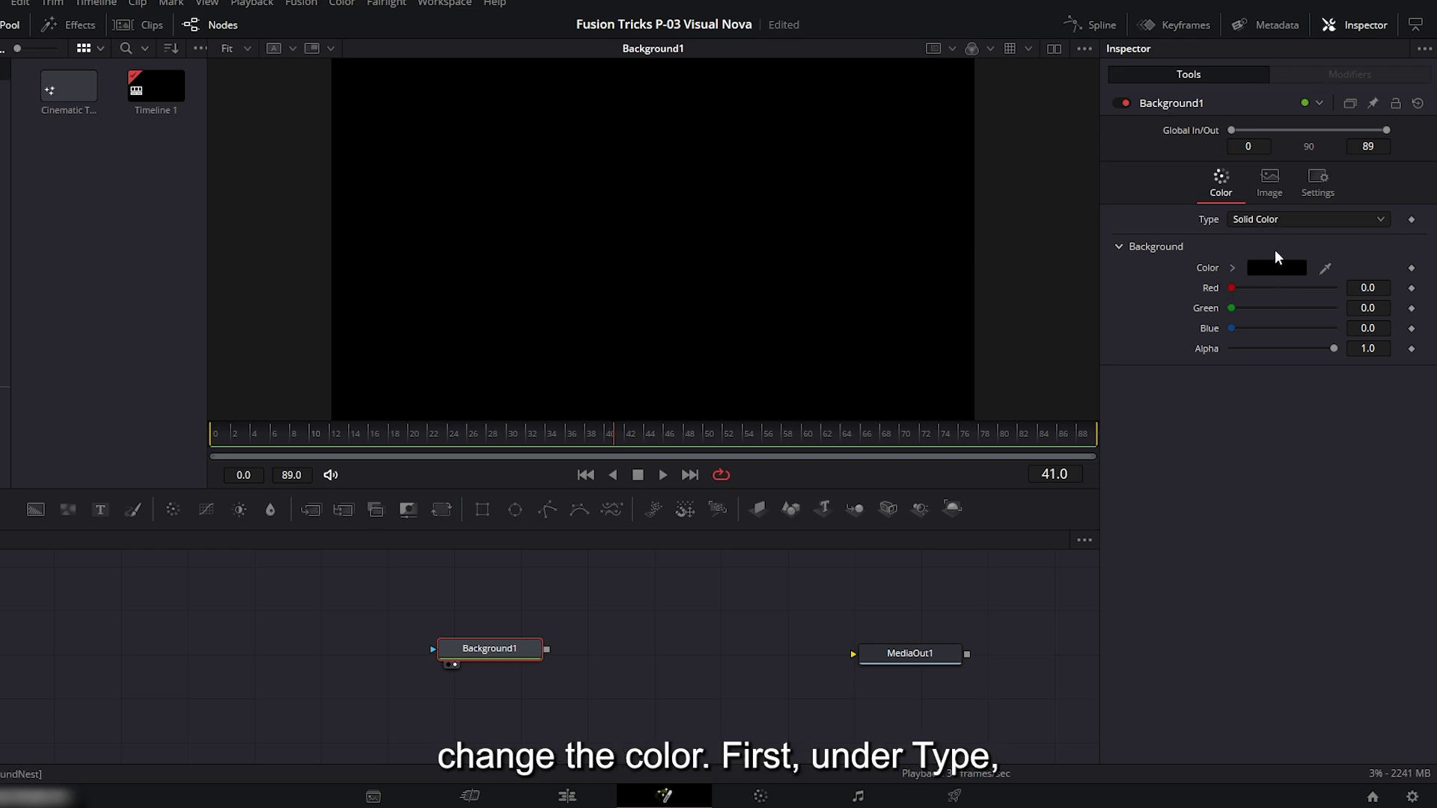
click(1245, 218)
click(1257, 295)
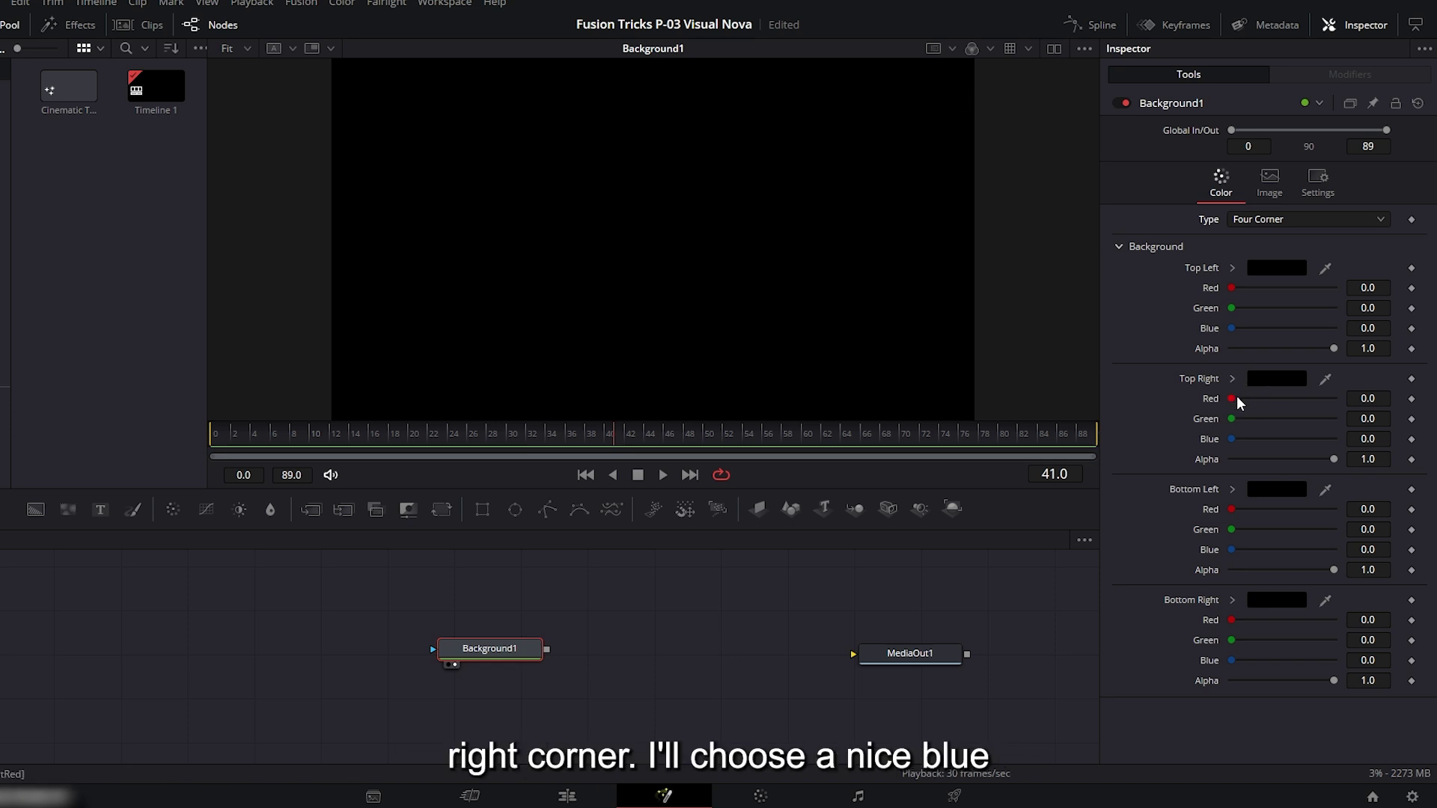
Set the Top Right corner colour to blue with a blue value of 0.35.
click(1257, 380)
click(458, 442)
click(813, 669)
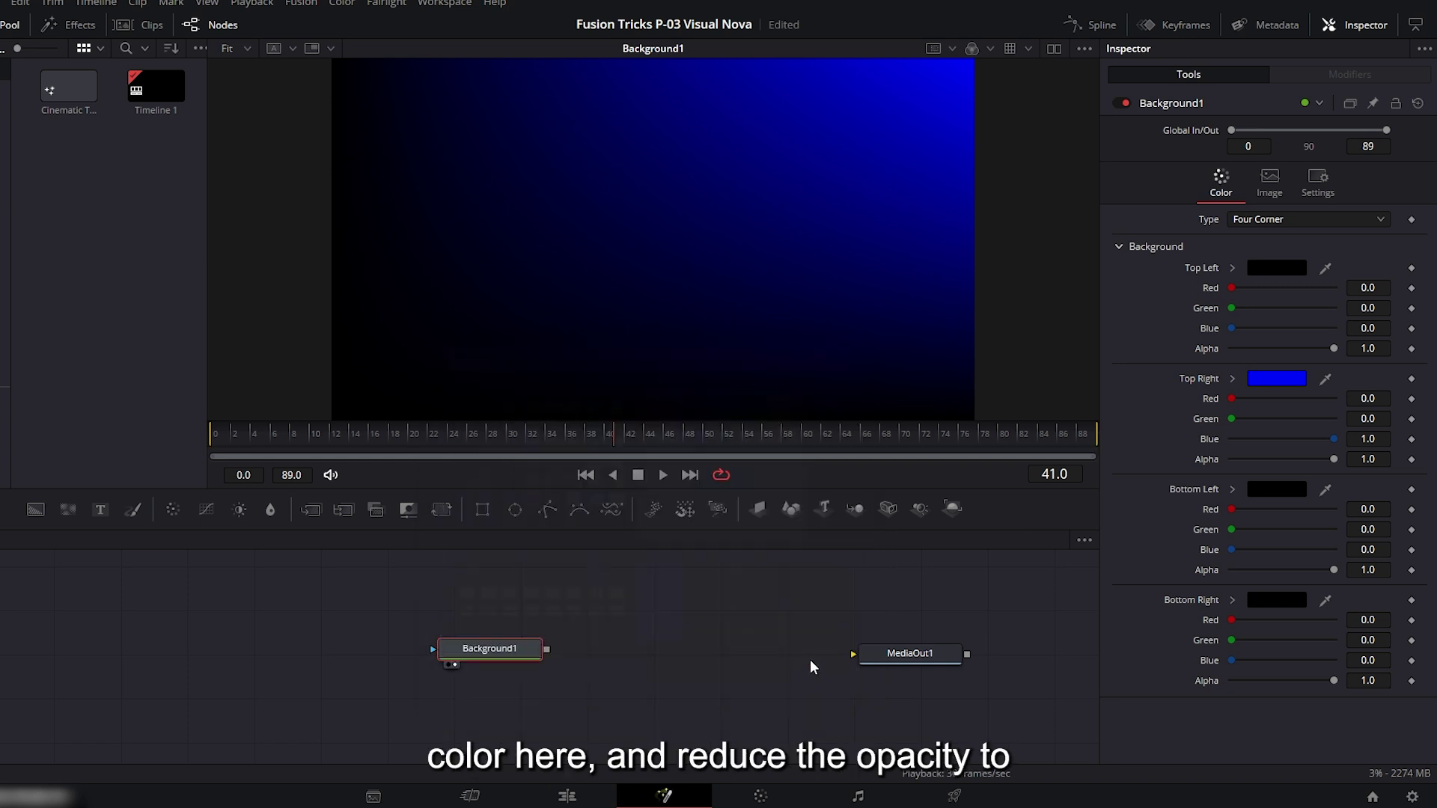
click(1360, 439)
text(0.35)
key(Tab)
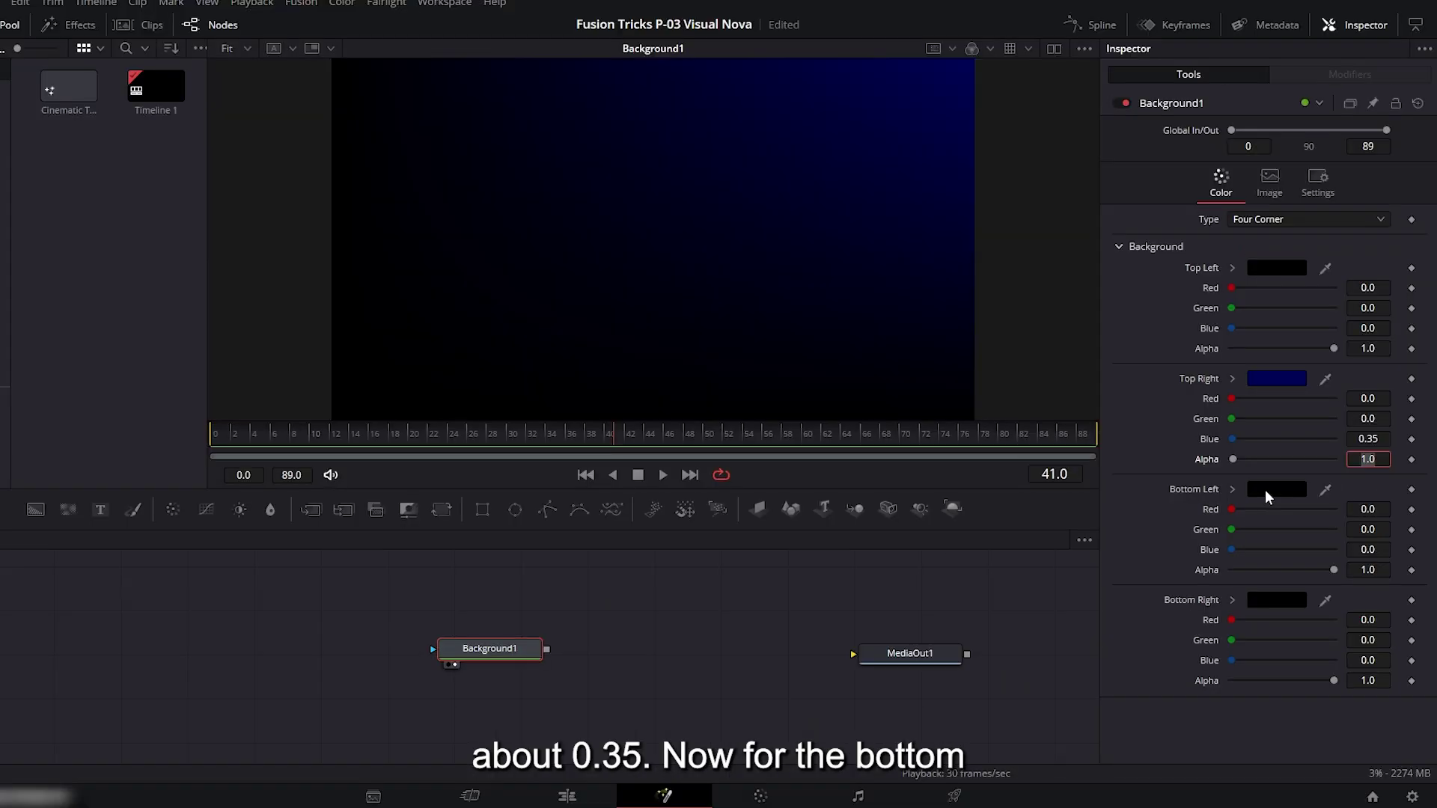
Set the Bottom Left corner colour to blue with a blue value of 0.2.
click(1099, 371)
click(473, 316)
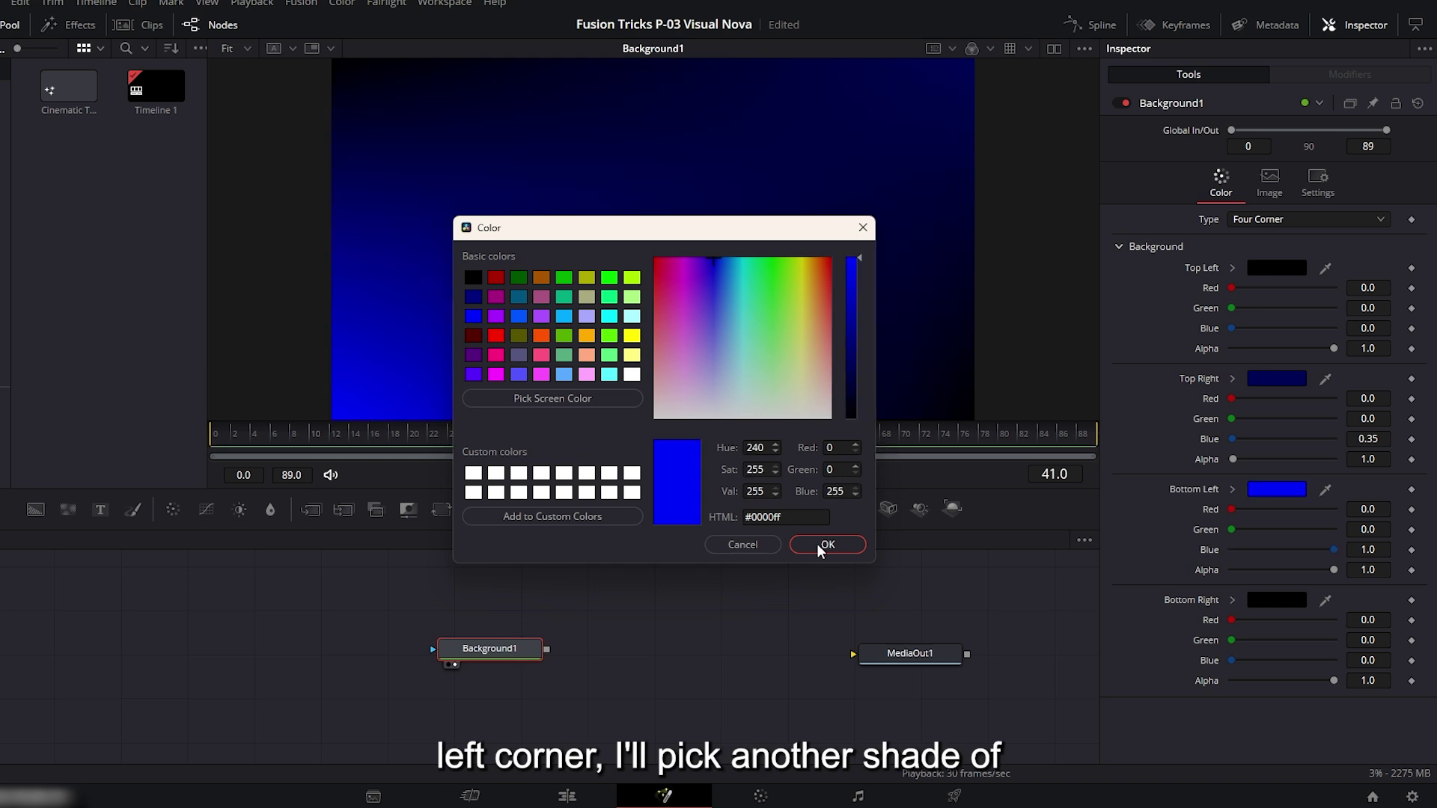
click(827, 544)
click(1369, 550)
text(0.5)
click(1303, 503)
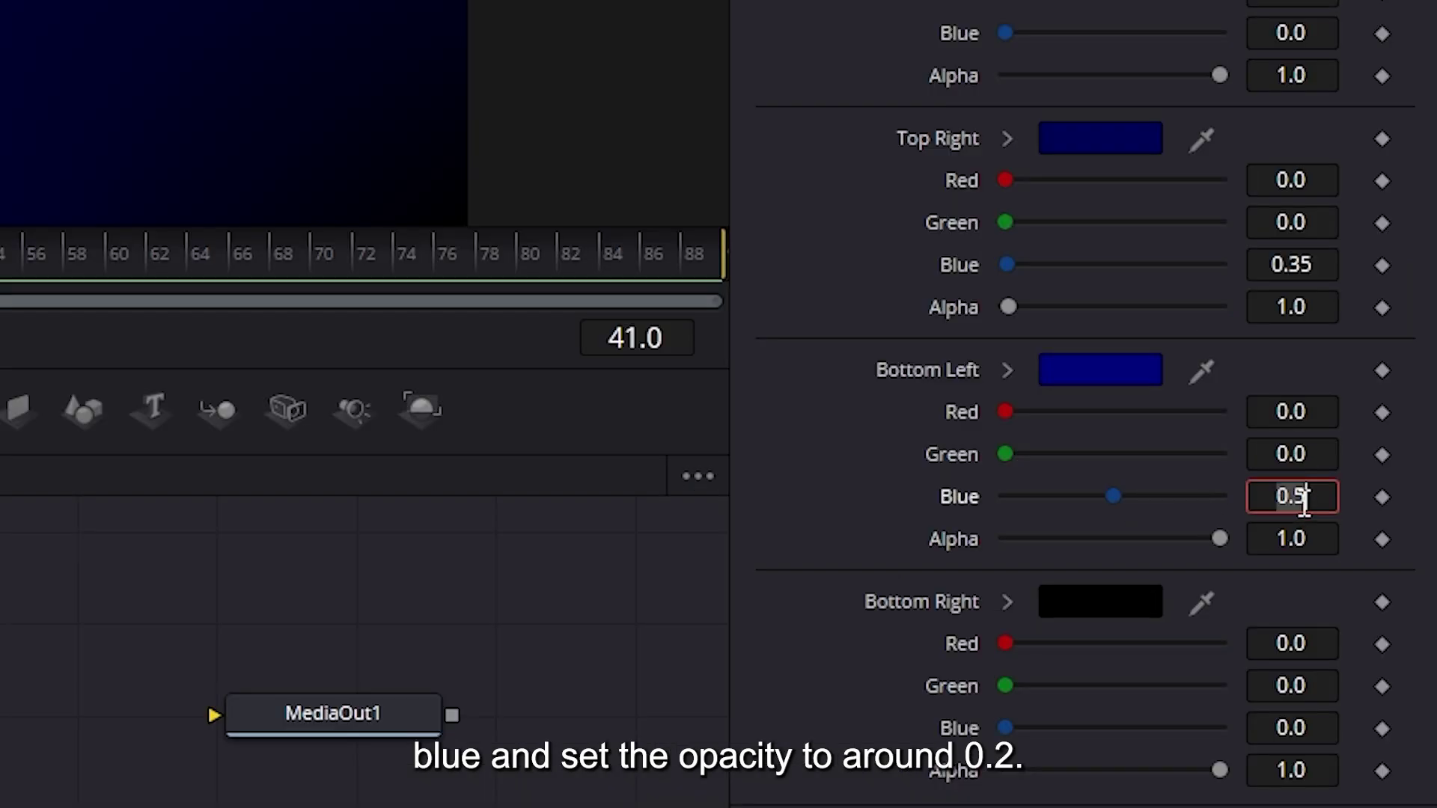
text(0.2)
key(Tab)
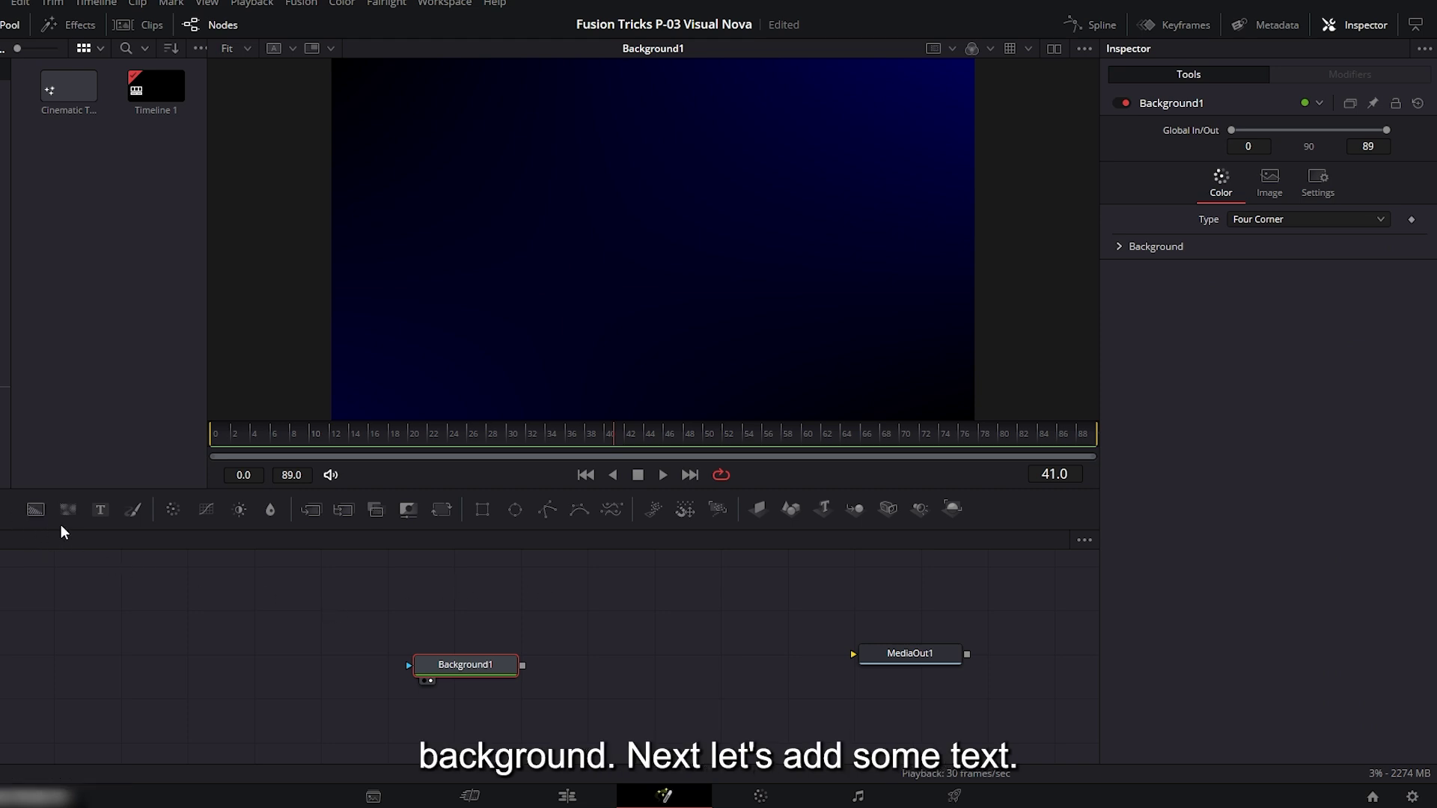
Add a Text+ node merged over Background1 and enter the title 'FUSION TRICK 01'.
drag(102, 508, 611, 726)
drag(461, 601, 427, 665)
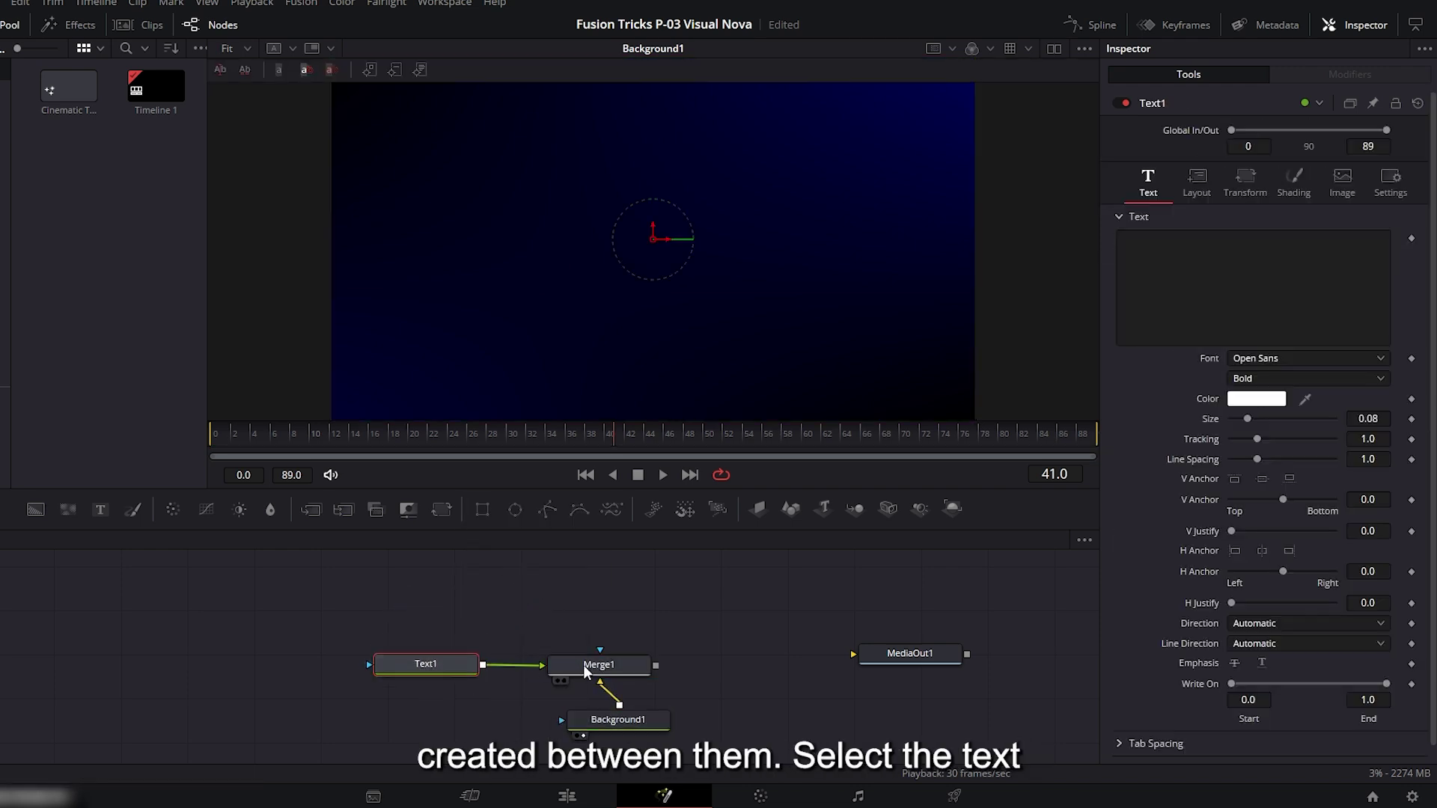
click(582, 665)
click(447, 668)
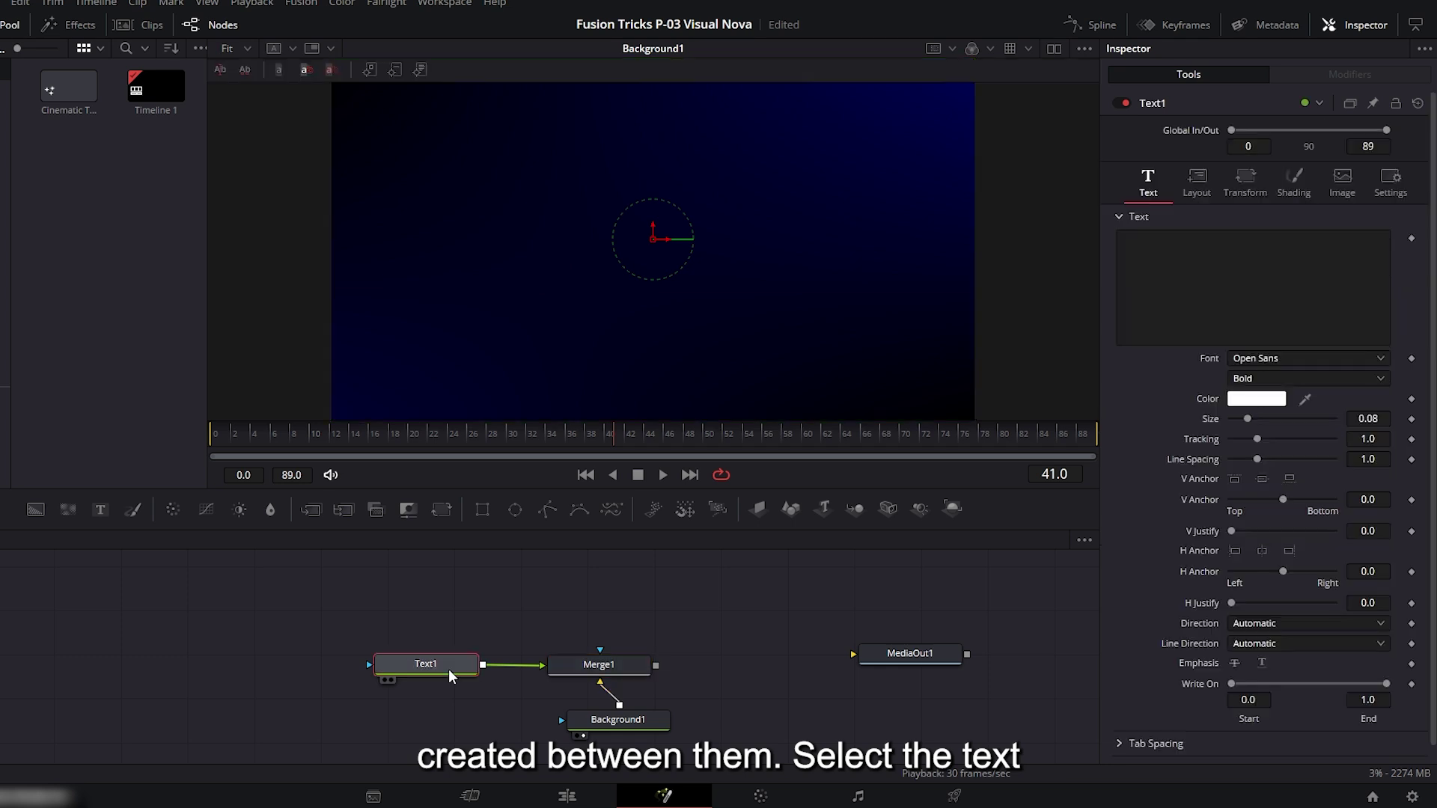
click(1167, 241)
text(FUSION TRICK 01)
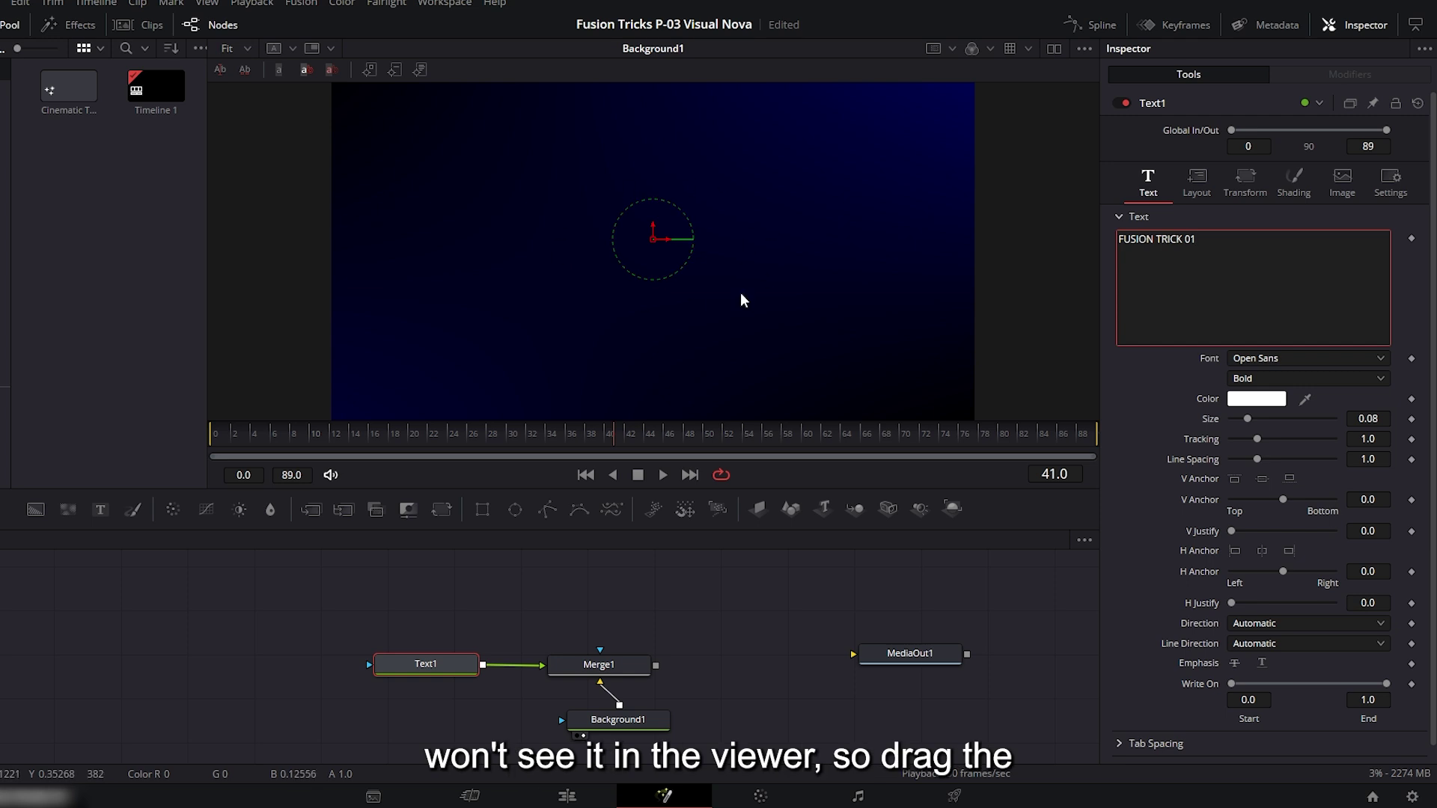
View Merge1 and set the title font to Microsoft Yi Baiti at size 0.122.
drag(608, 665, 659, 289)
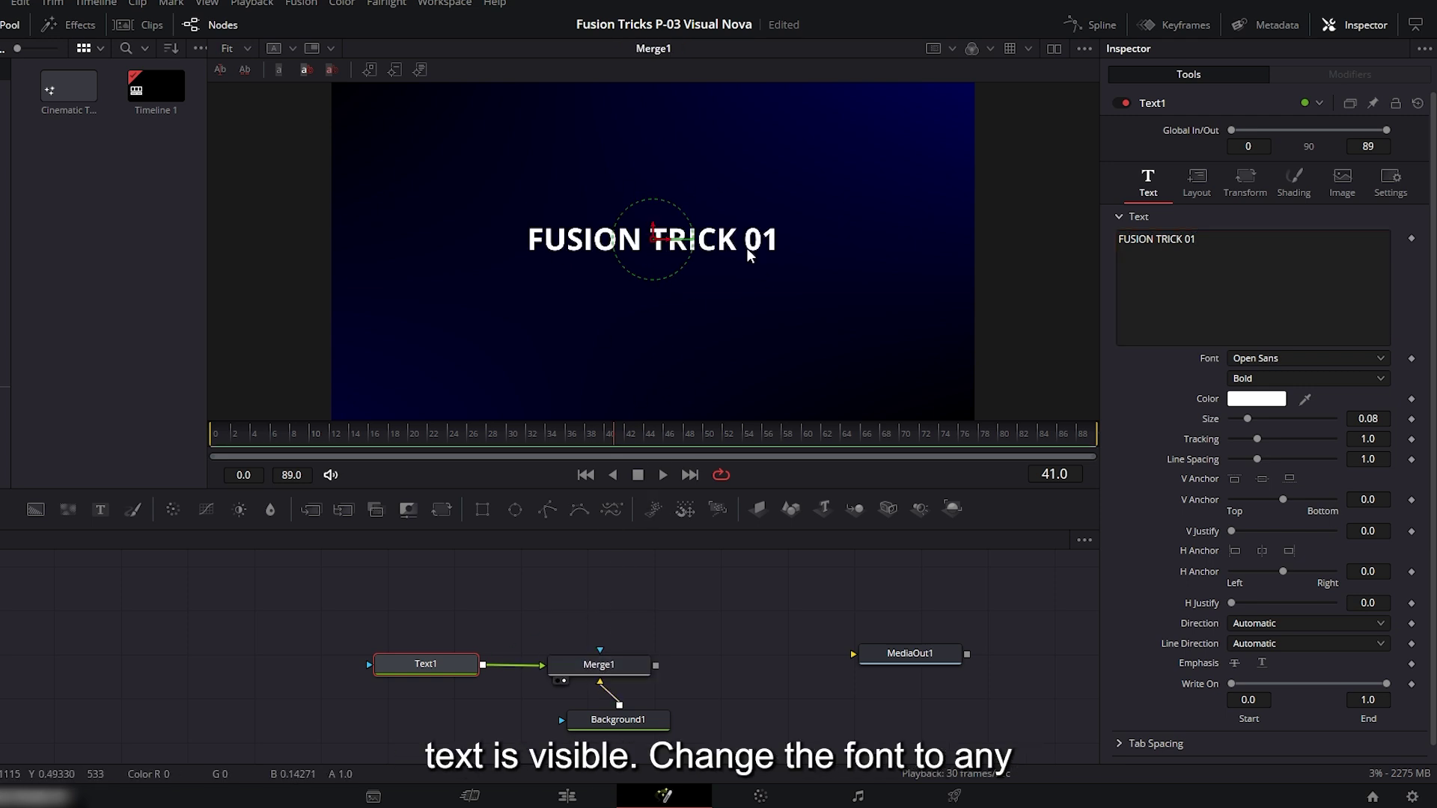
click(1307, 361)
click(1285, 662)
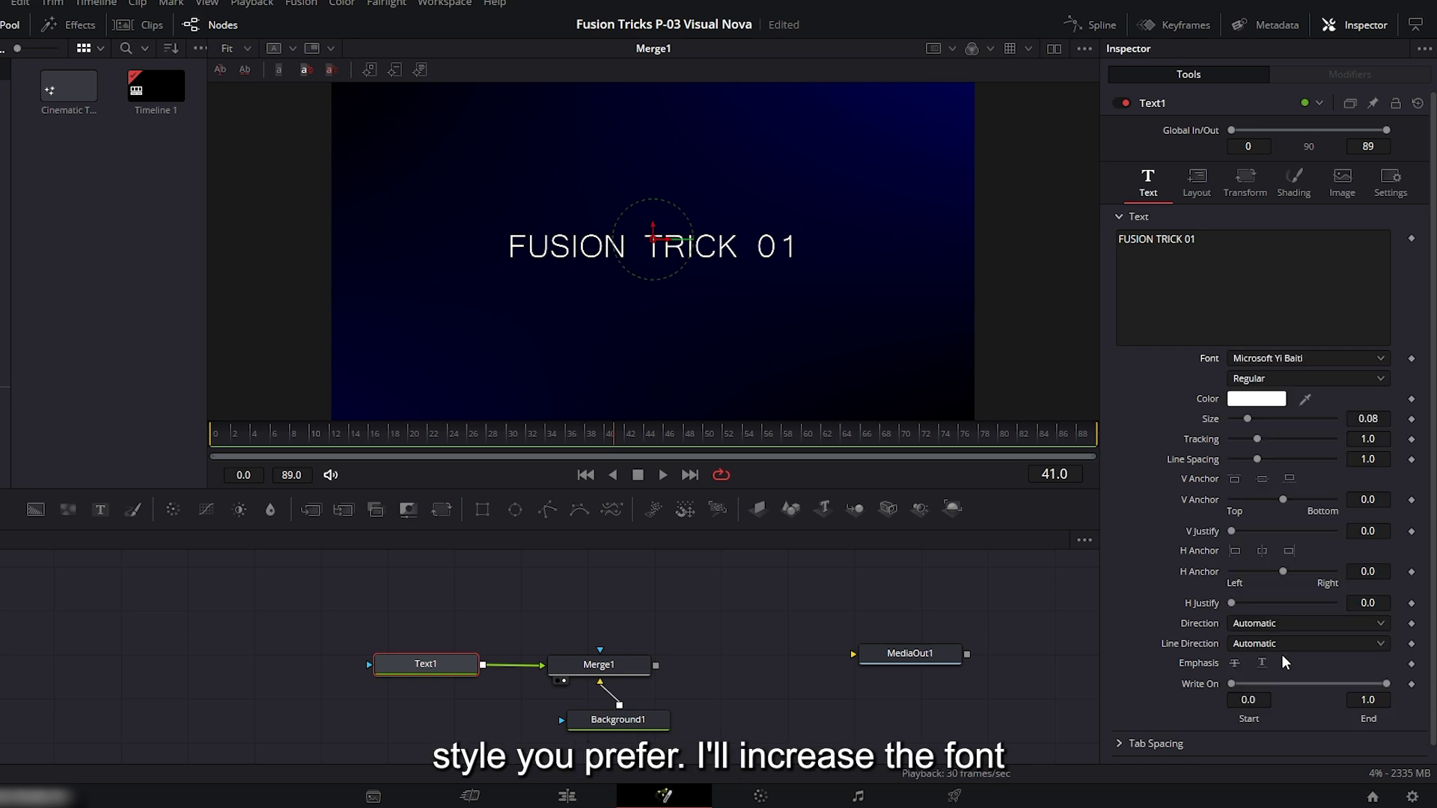
drag(1249, 422, 1260, 420)
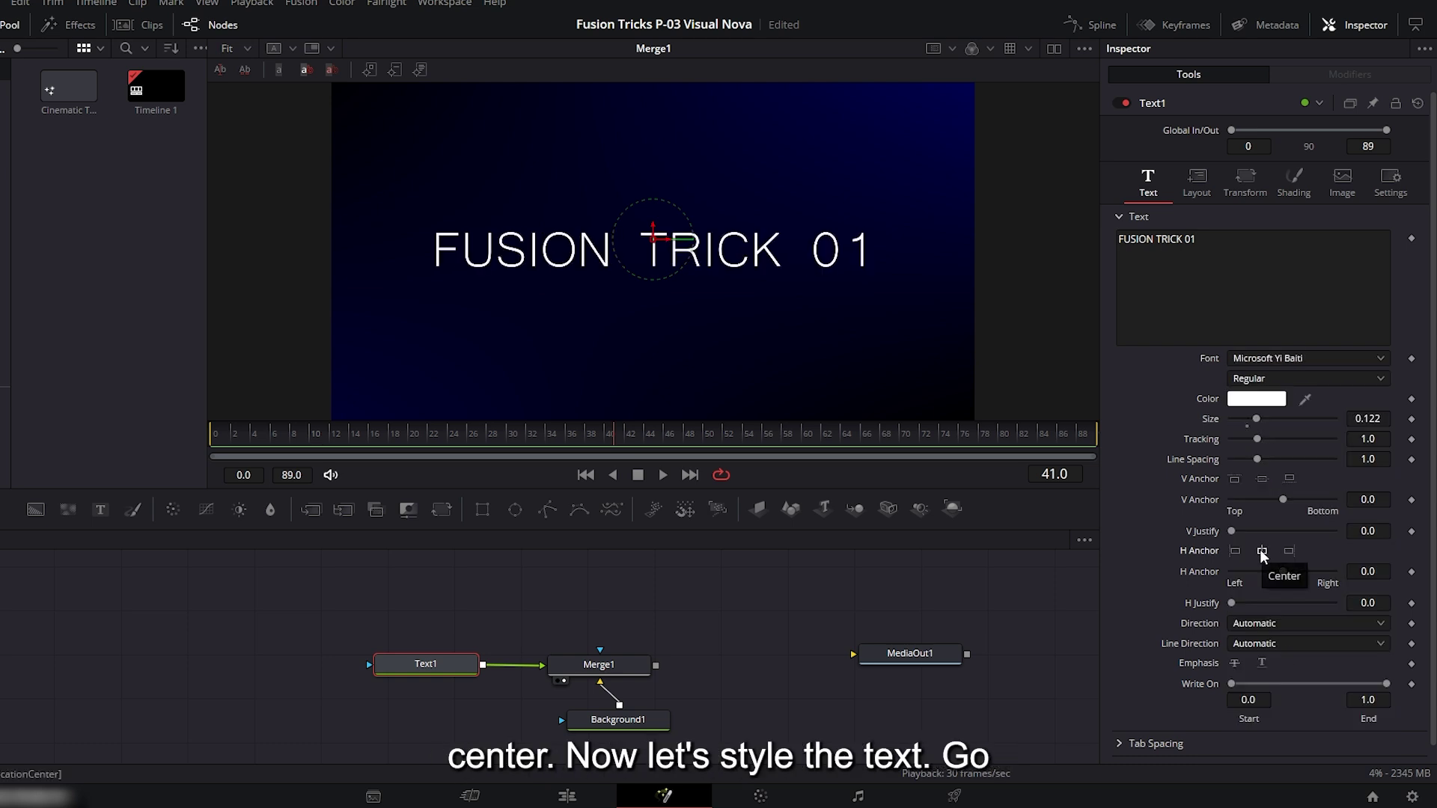
Give the Text1 shading a Gradient fill with an added middle stop and a stop set to grey 0.364705.
click(1296, 180)
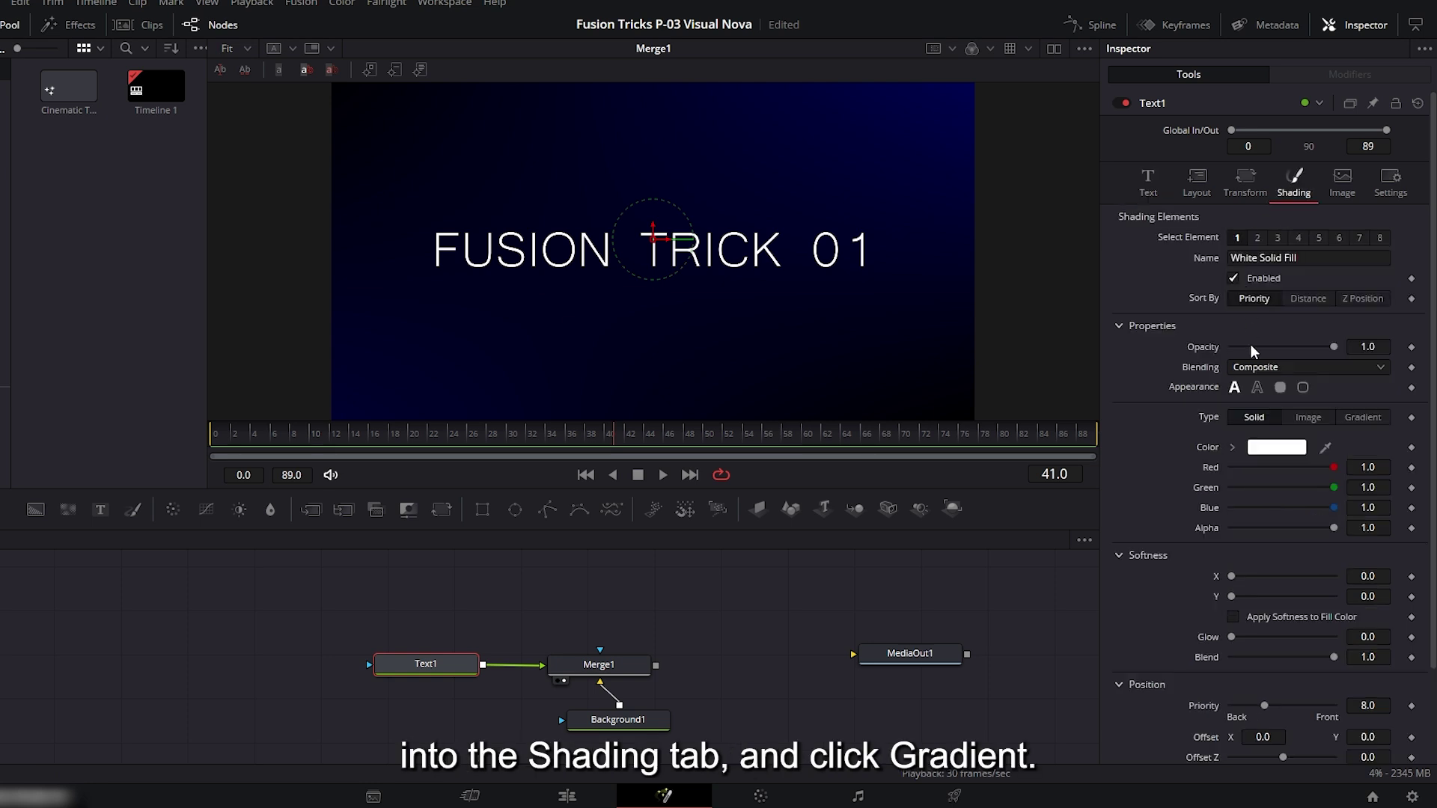
click(1362, 417)
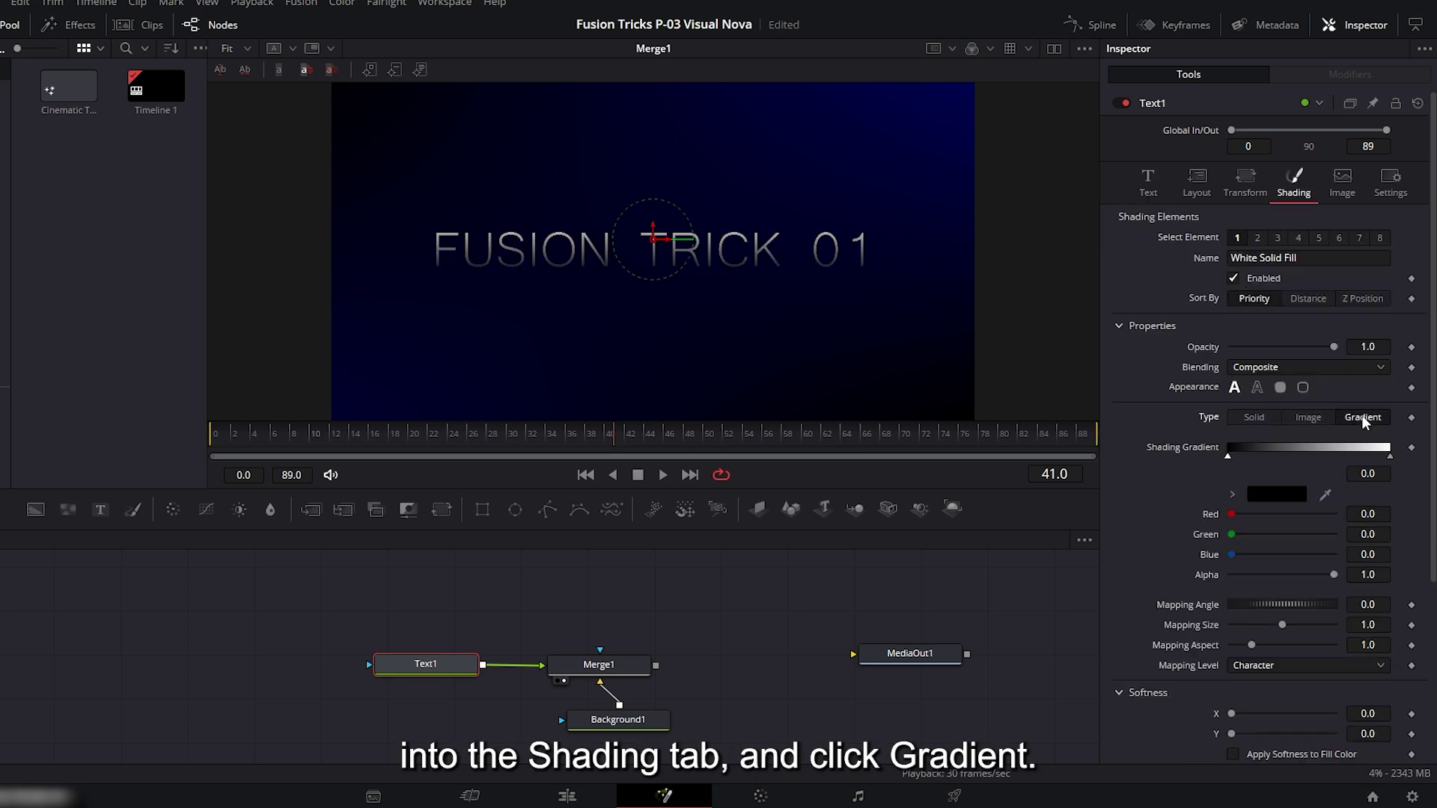
click(1308, 449)
click(1289, 495)
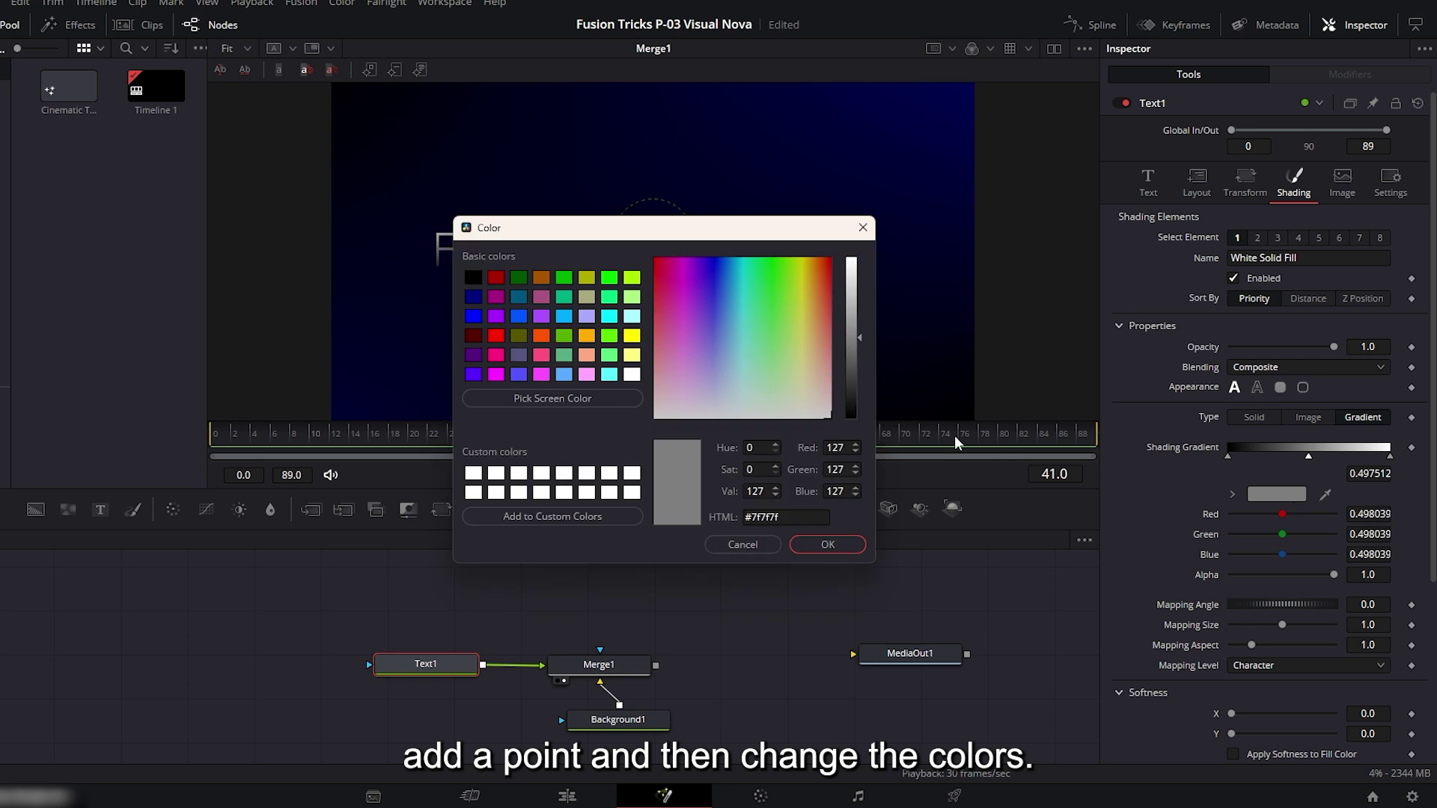
drag(864, 336, 859, 343)
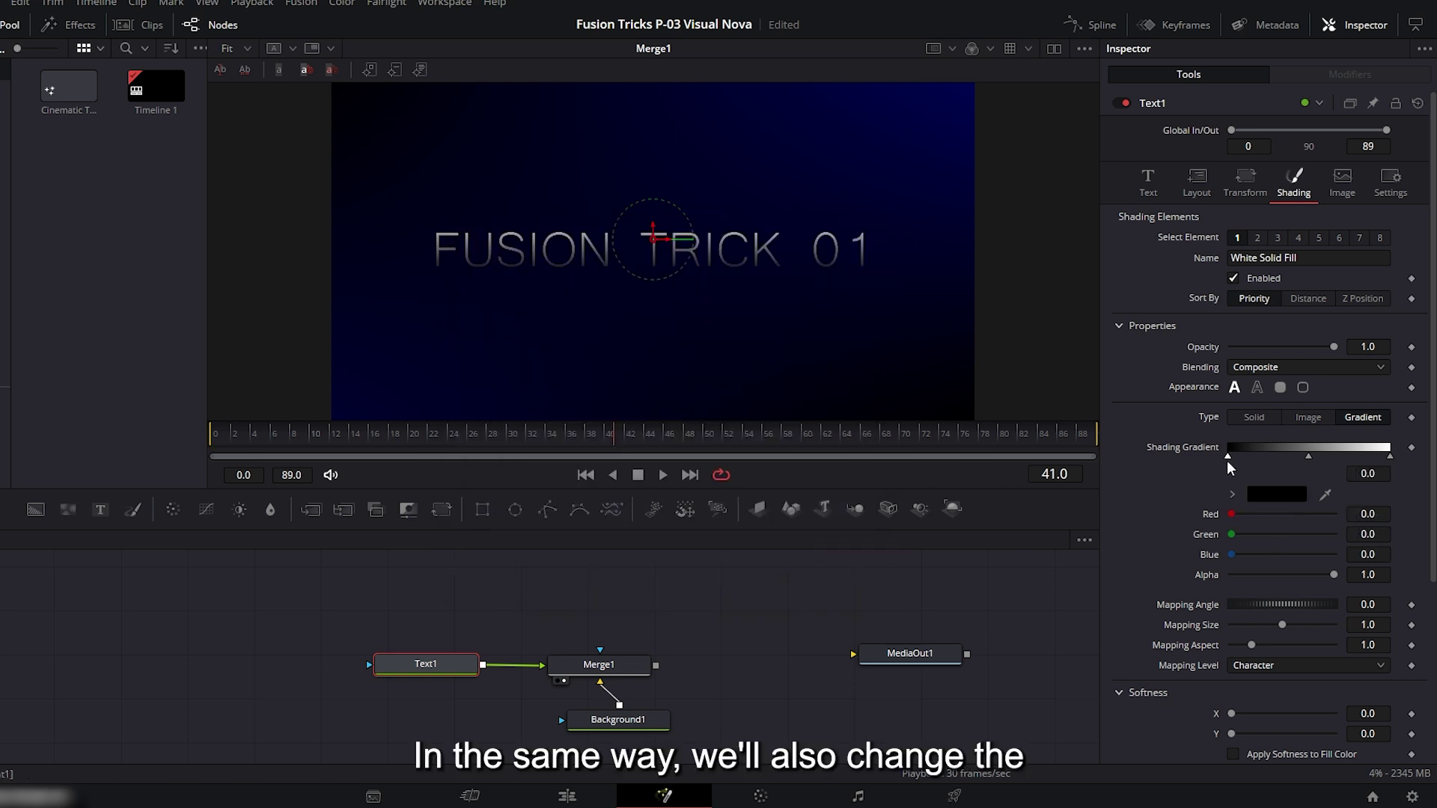
click(828, 544)
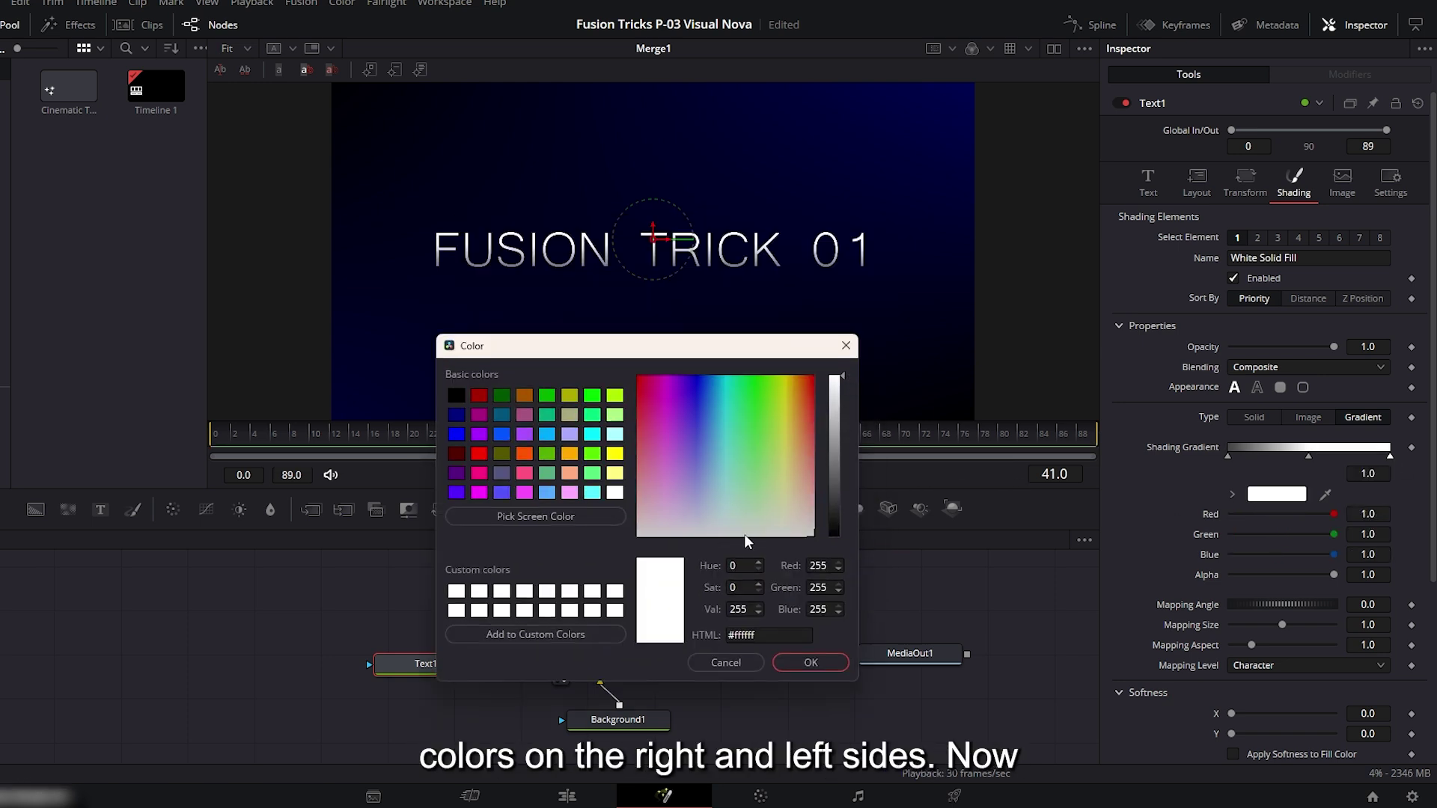
drag(840, 385, 841, 479)
key(Return)
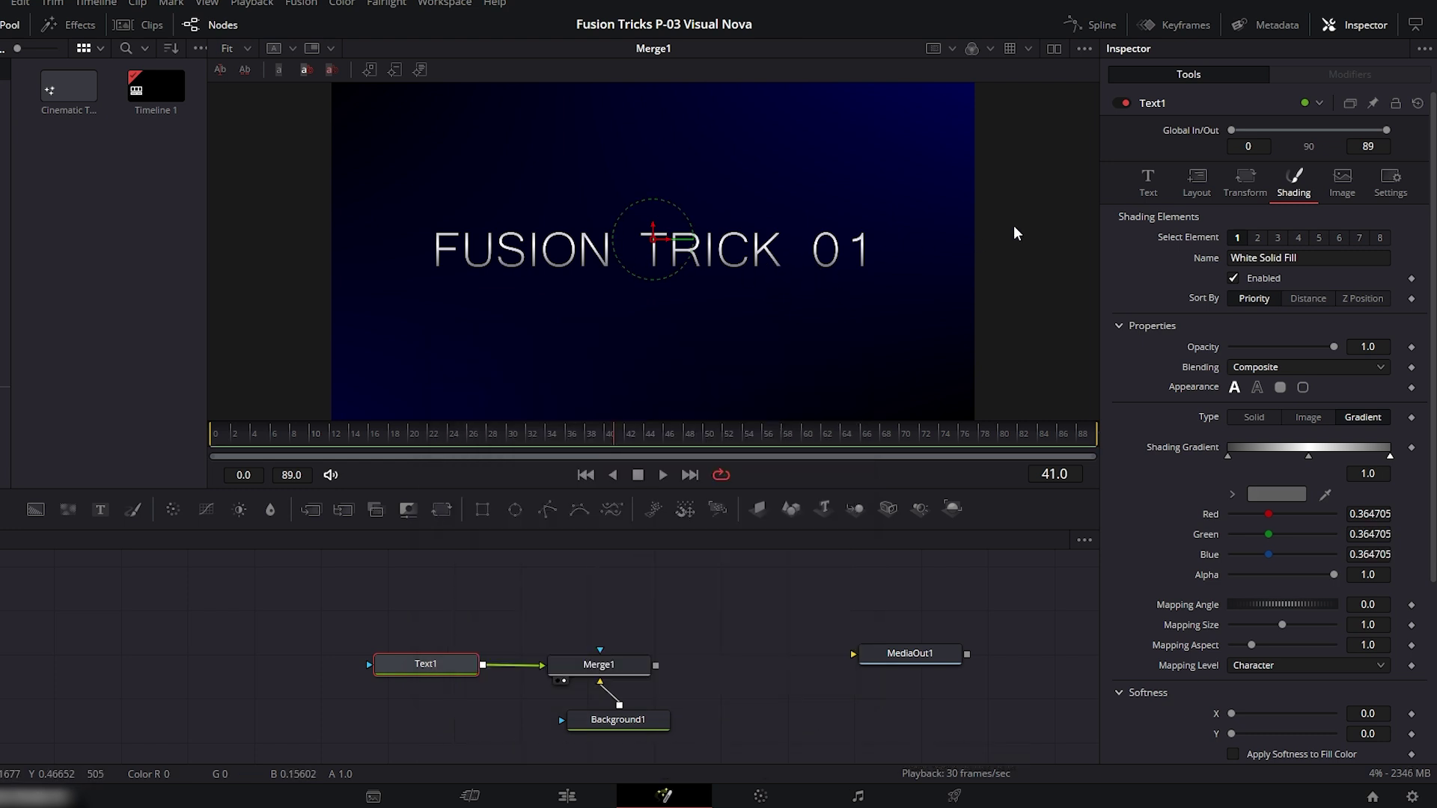
Keyframe Tracking at 1.0 on frame 89 and about 1.3 on frame 0, then play it back.
click(1147, 183)
scroll(1272, 407, down, 1)
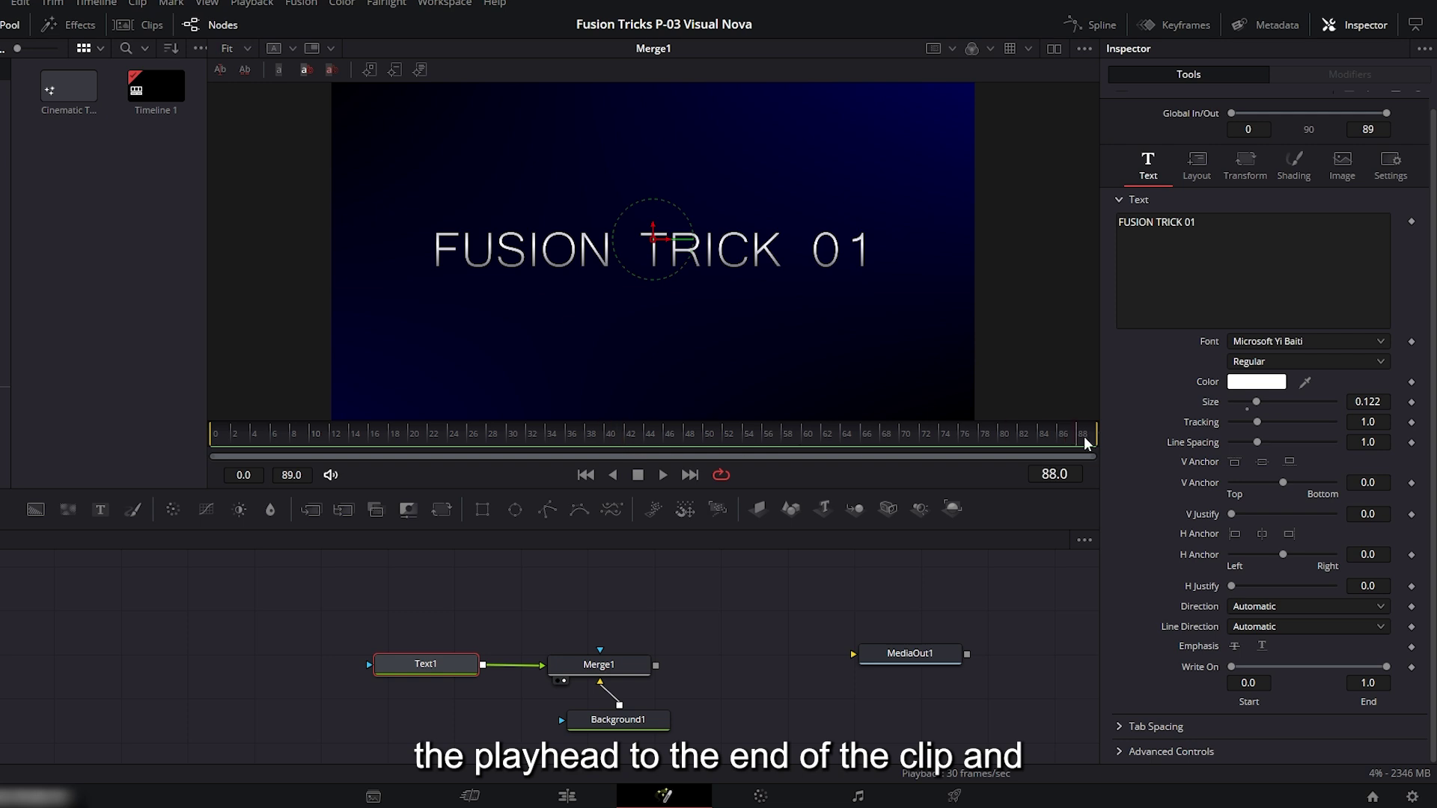
click(1411, 422)
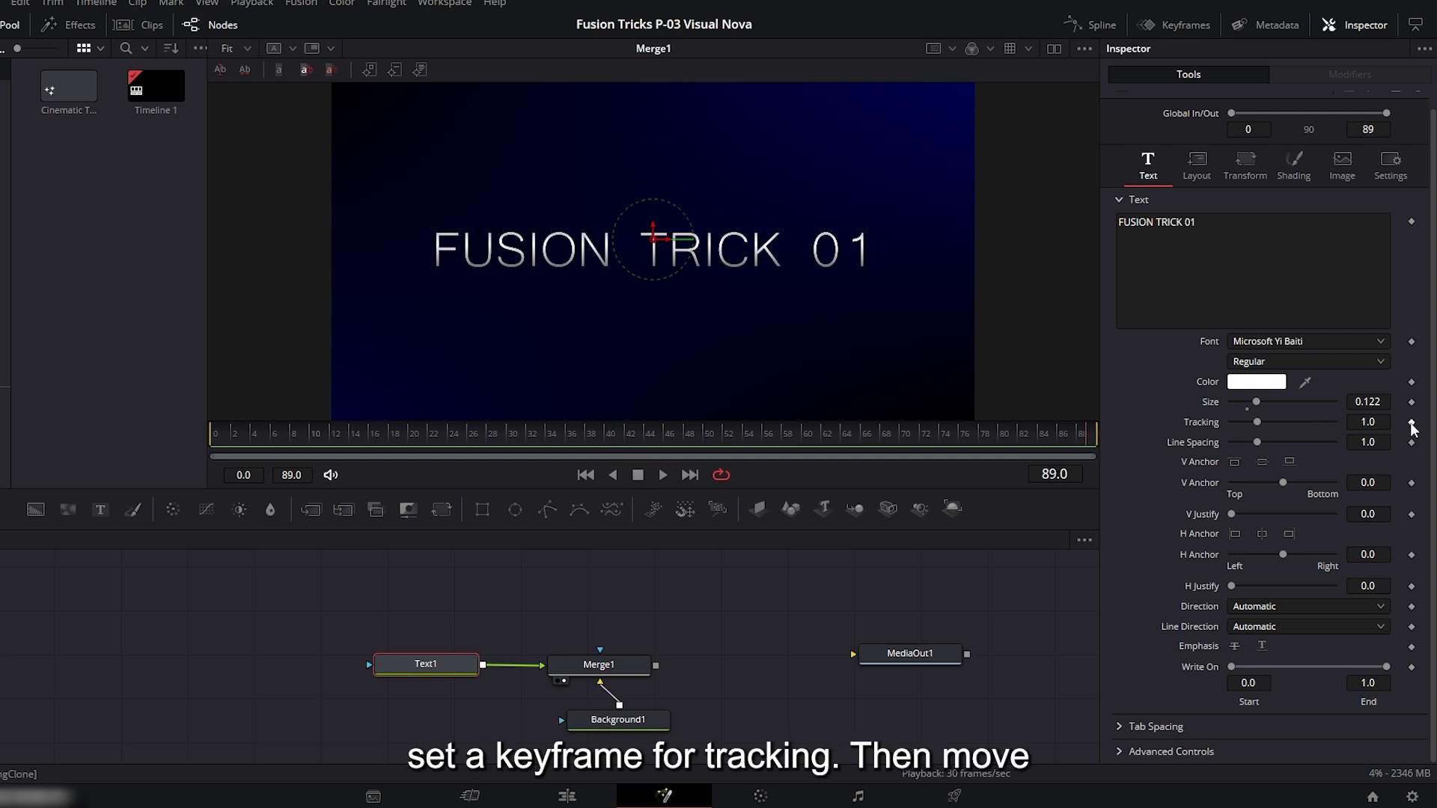
drag(1068, 440, 196, 430)
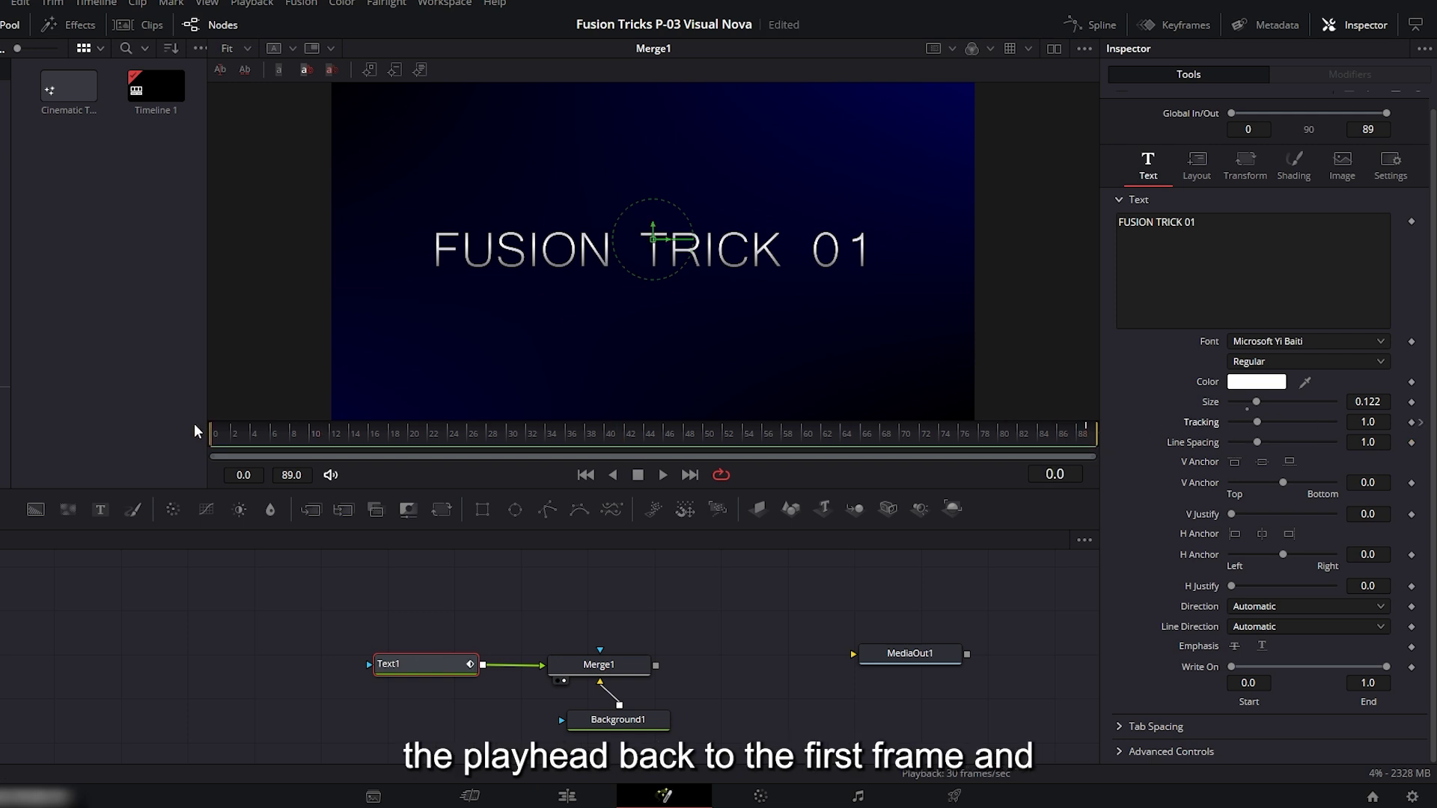
click(1363, 422)
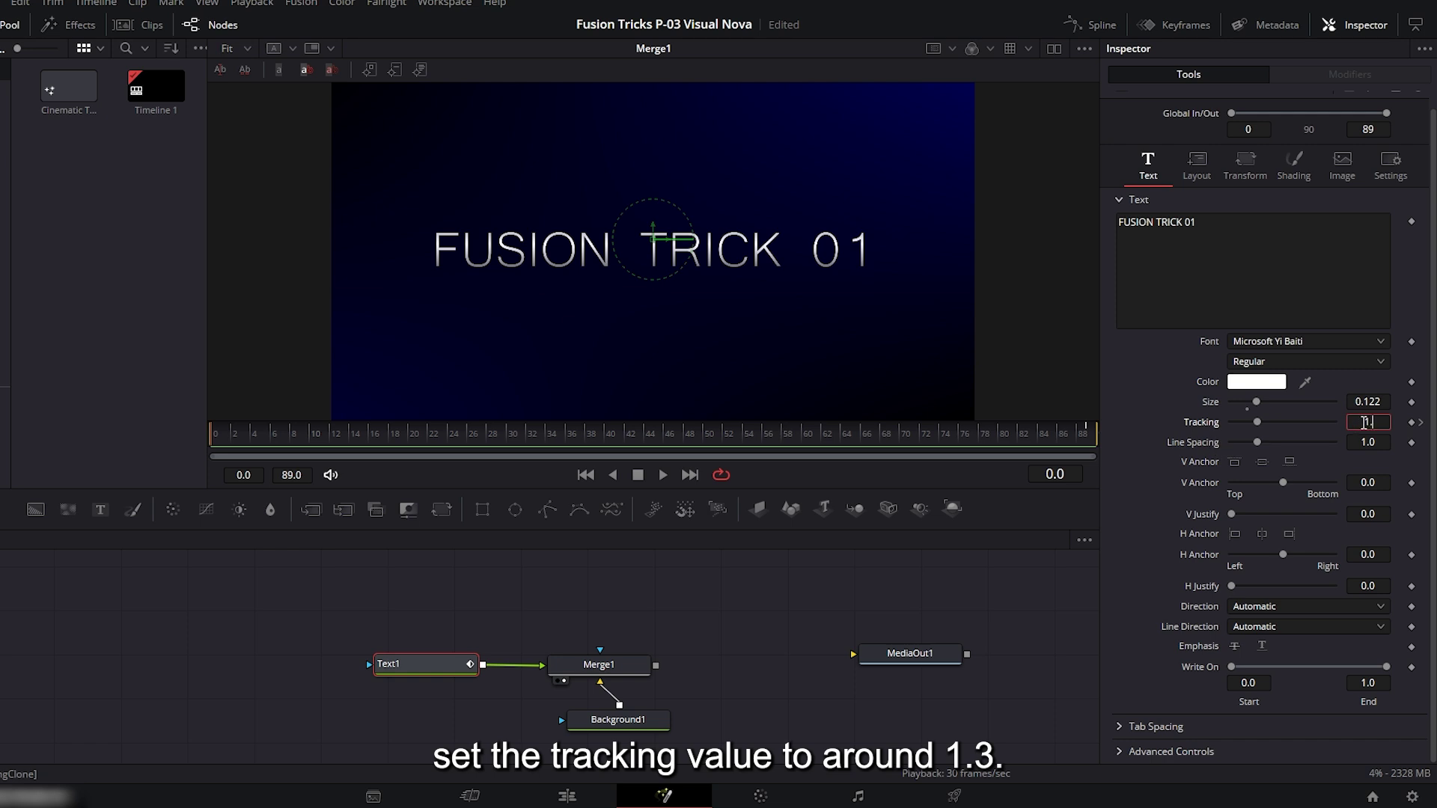
key(Tab)
key(space)
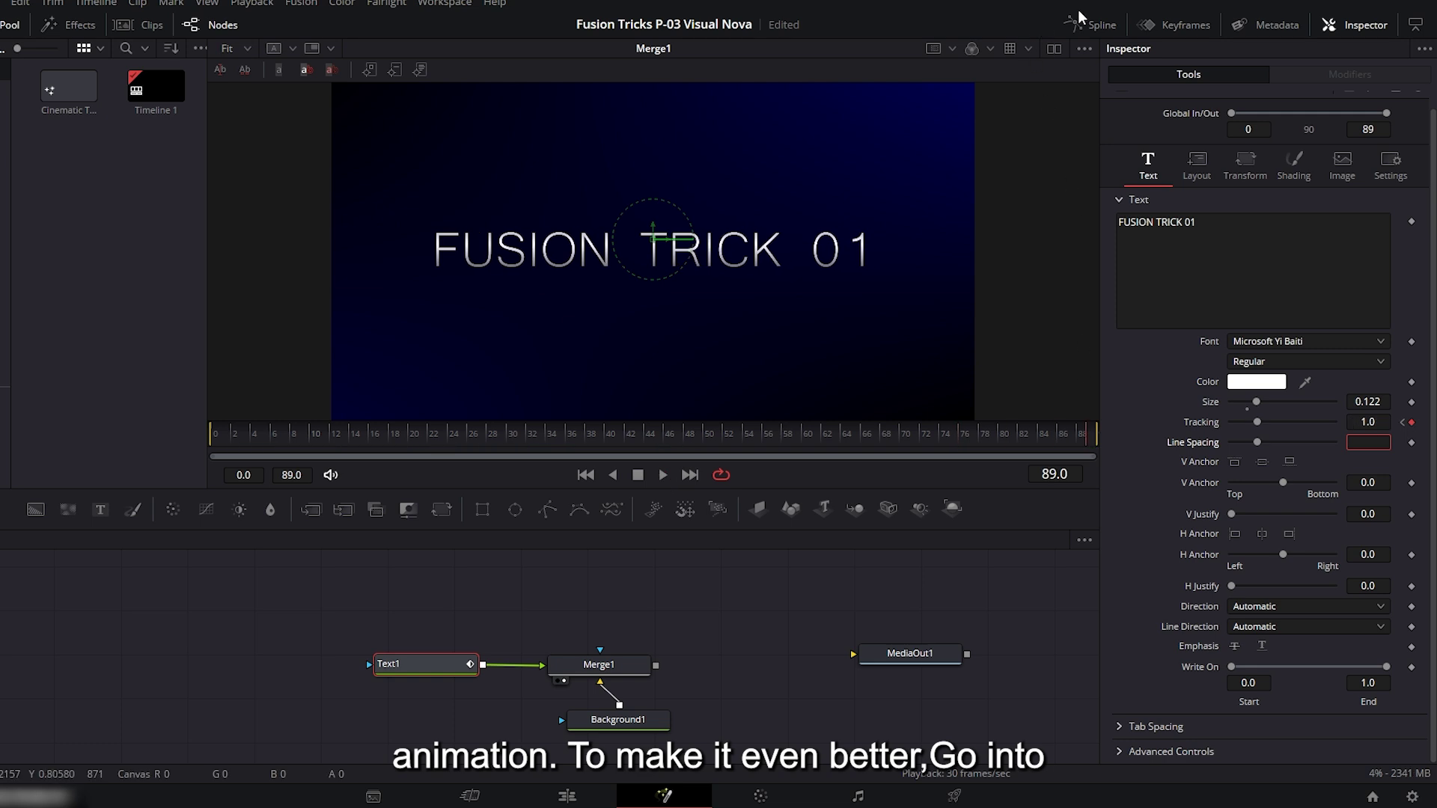
In the Spline editor, smooth the Character Spacing keys and lengthen the ease, then return to the nodes.
click(1098, 24)
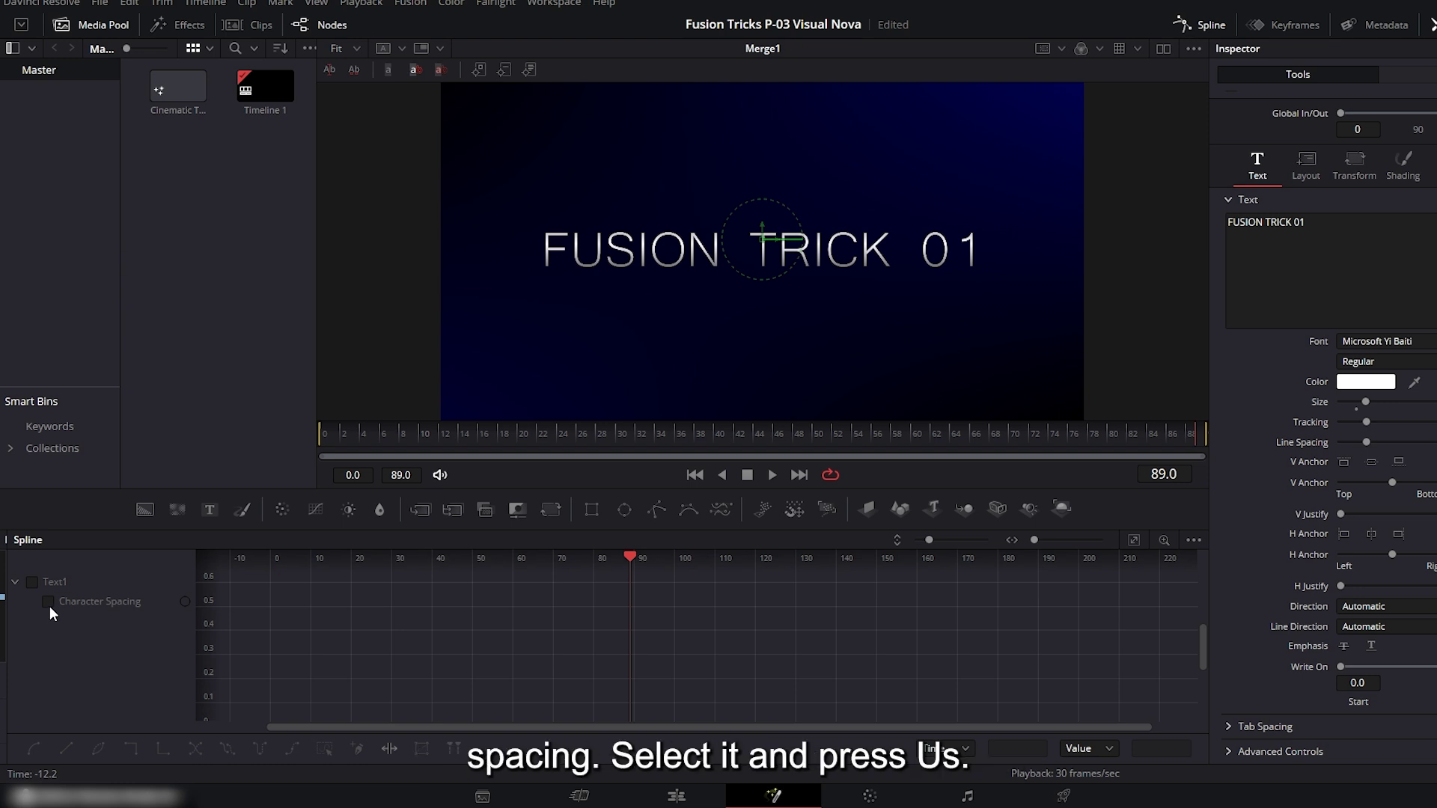
click(49, 606)
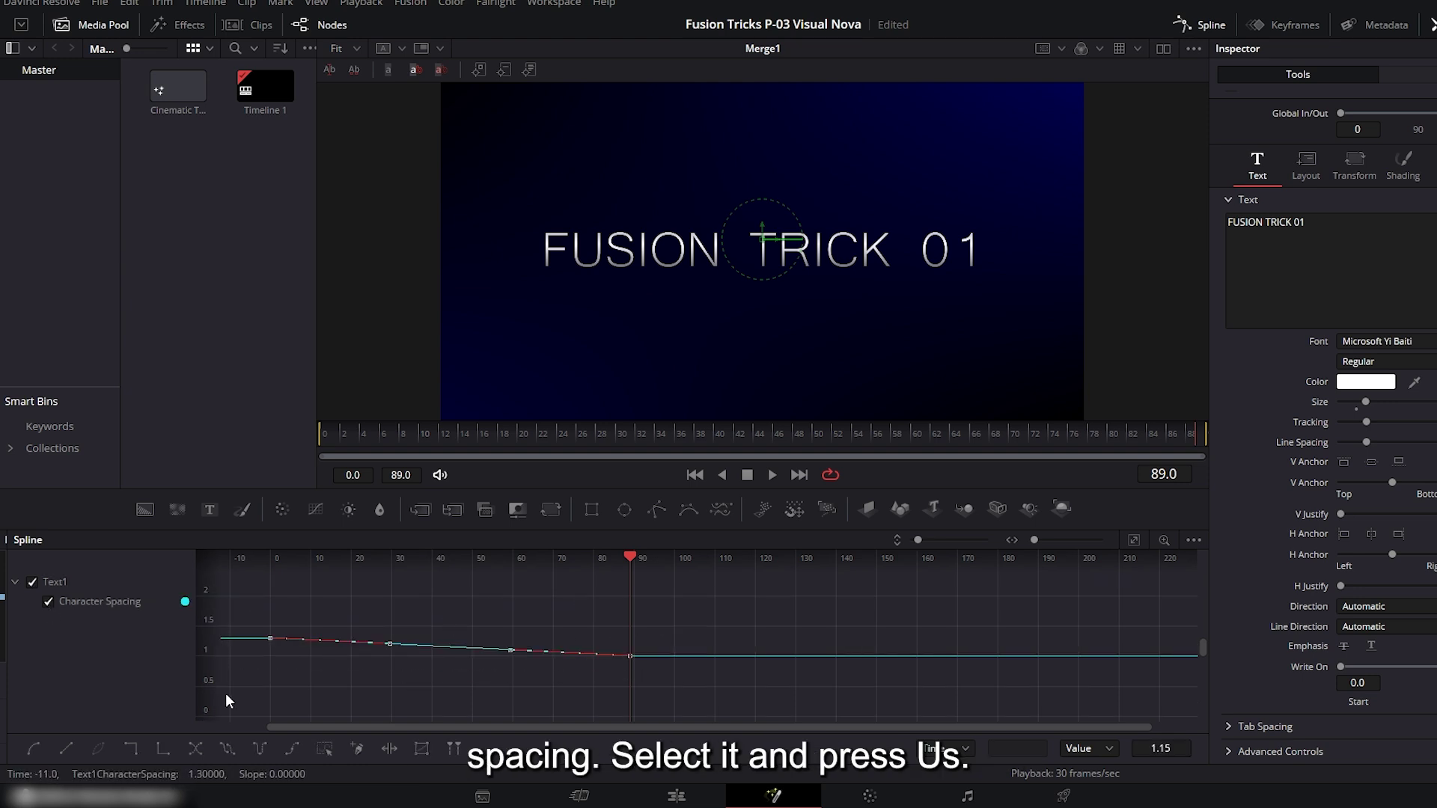
key(ctrl+a)
key(shift+s)
click(1130, 540)
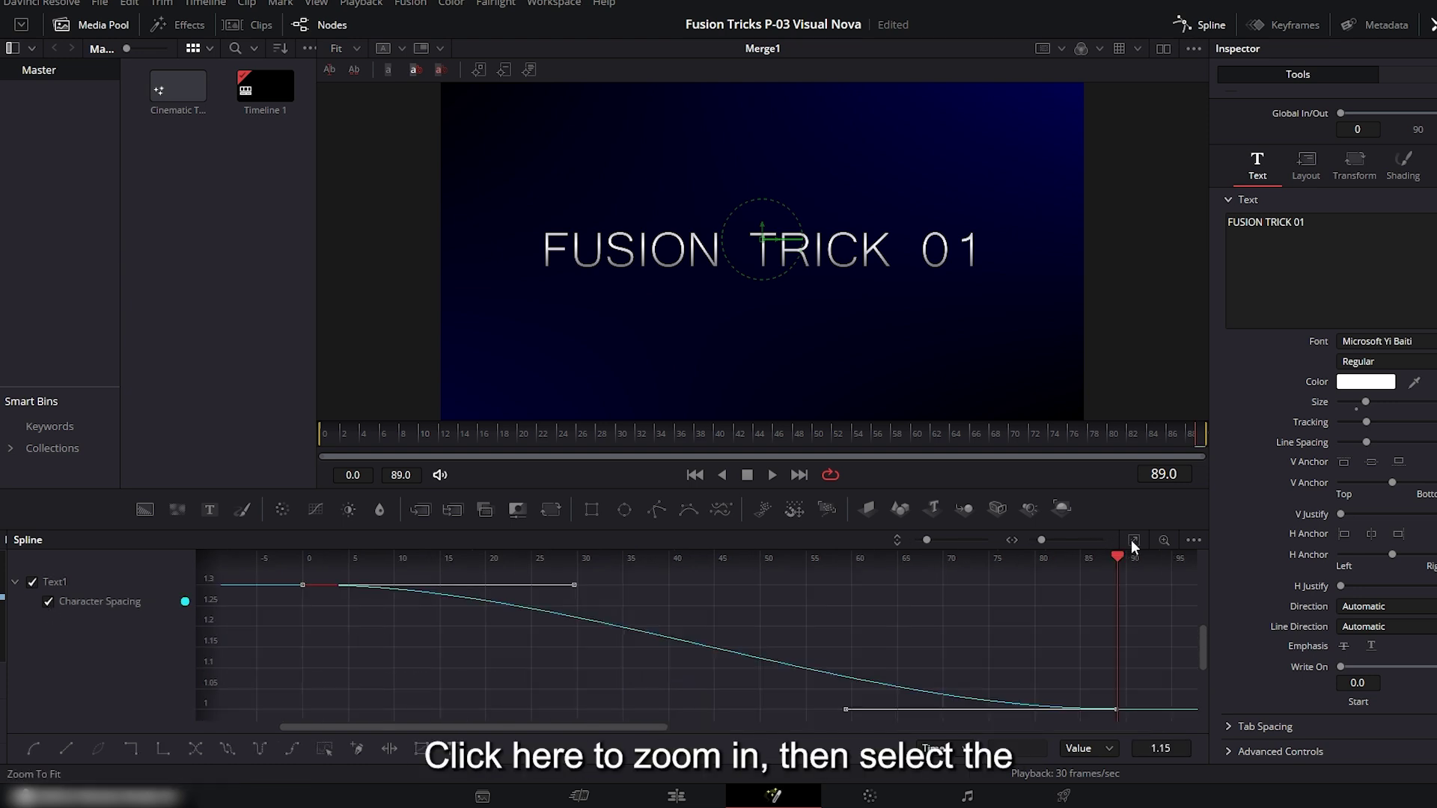
drag(795, 708, 287, 709)
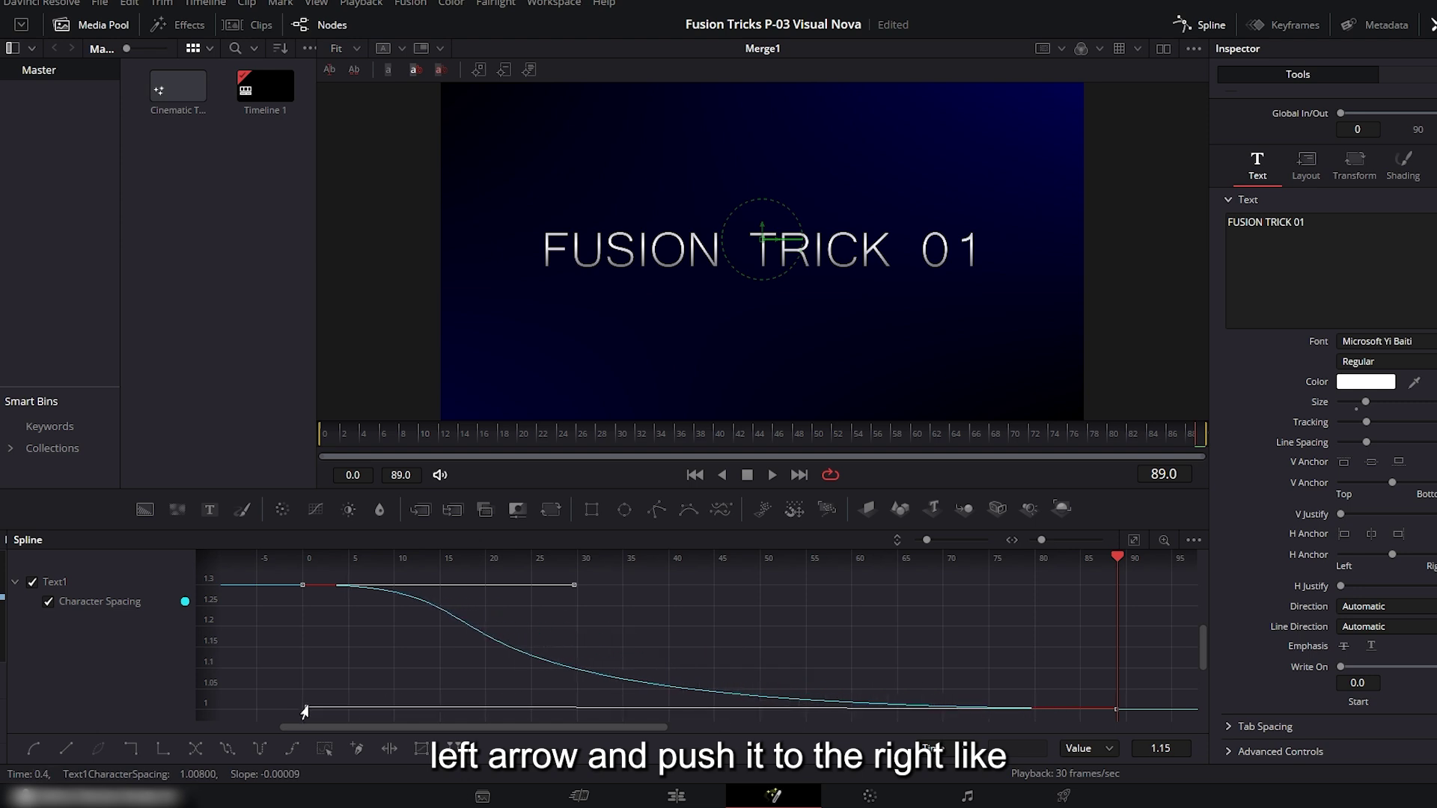
key(space)
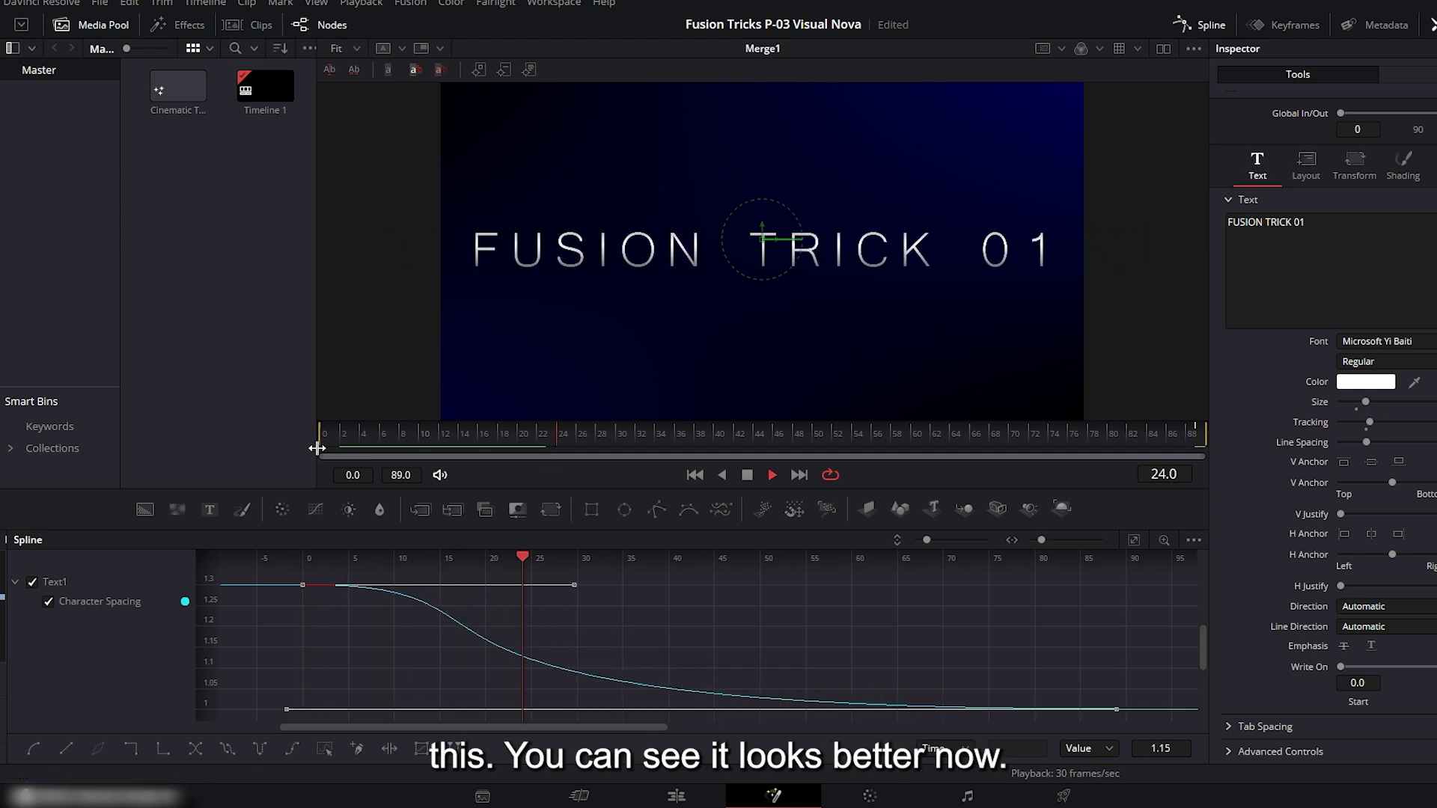
key(space)
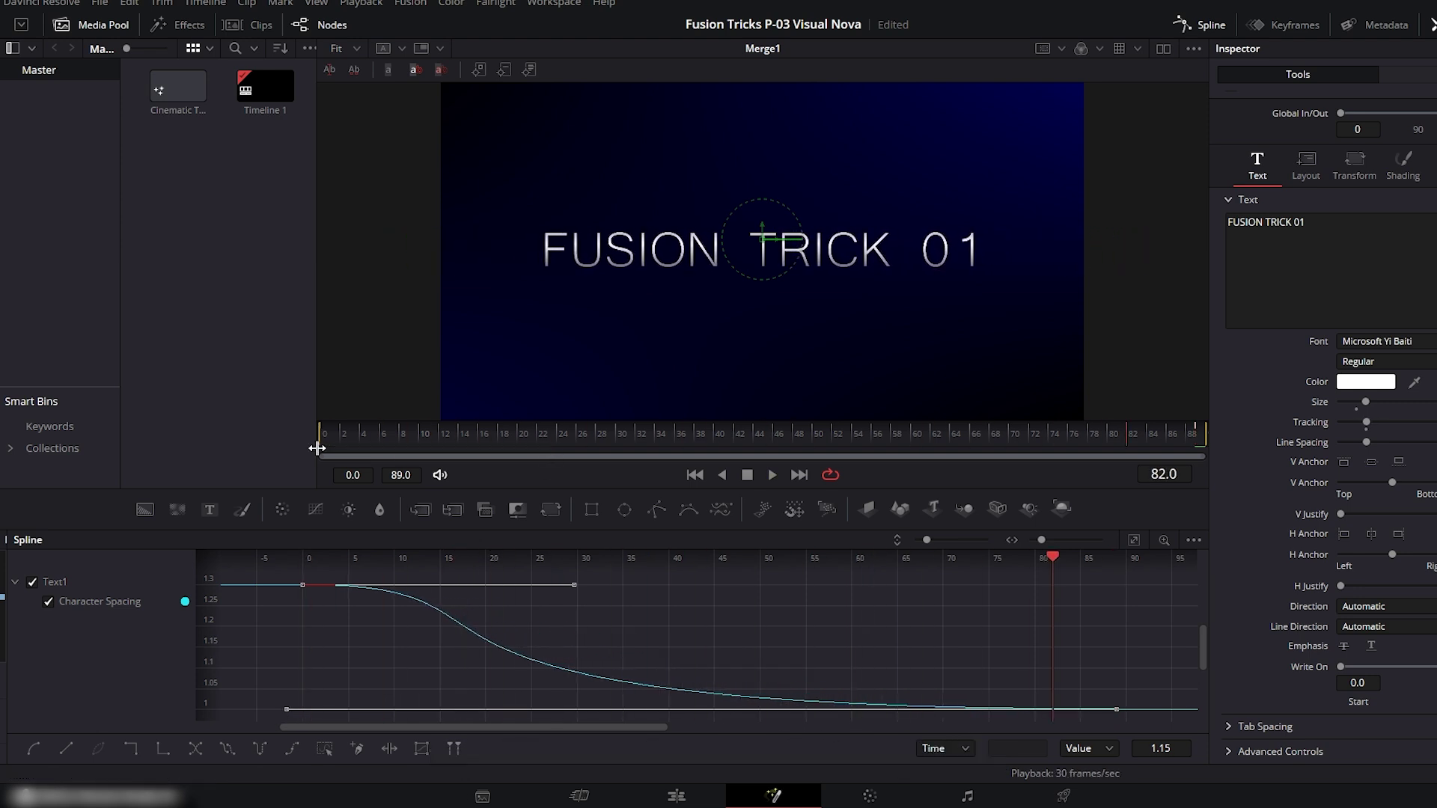
click(1209, 25)
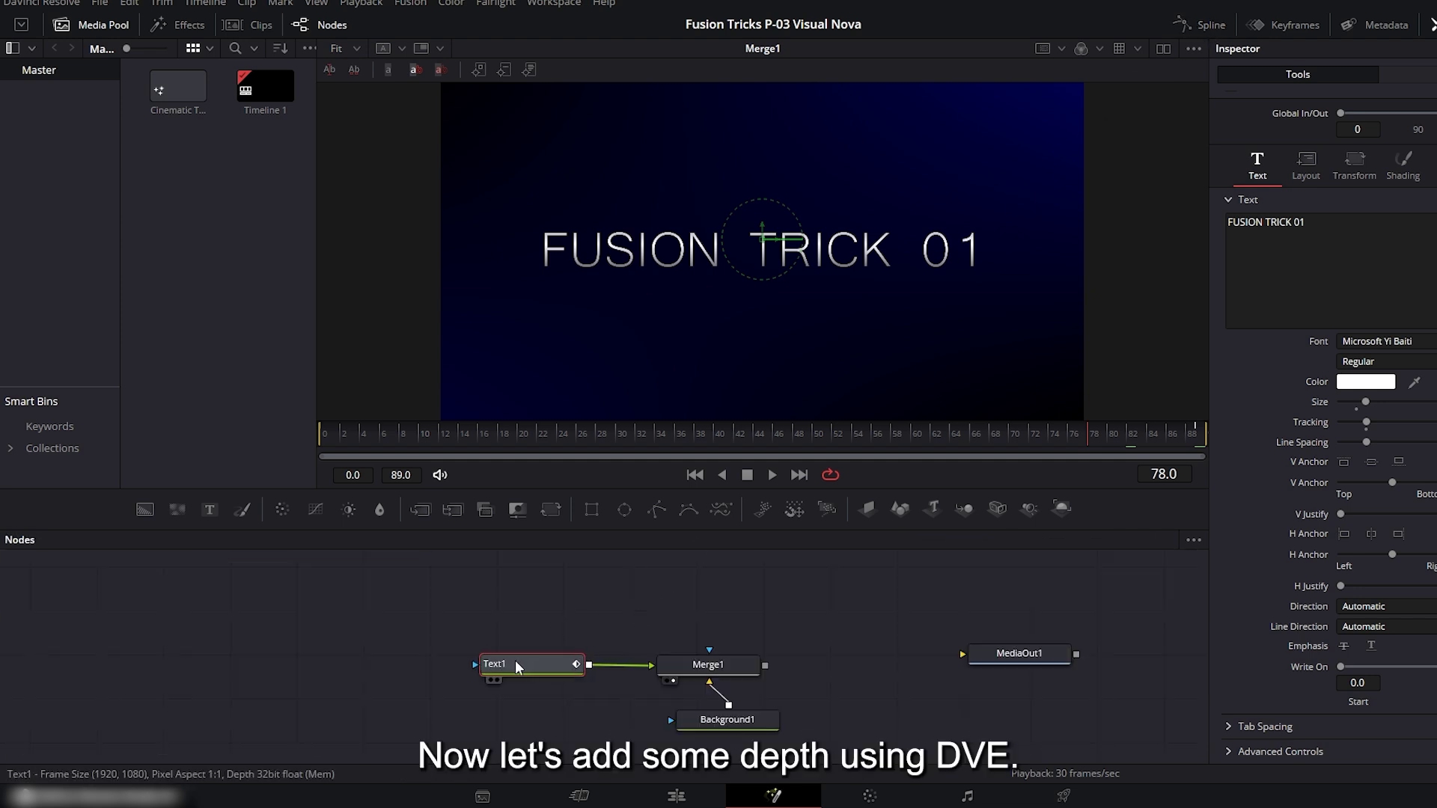
Insert a DVE node between Text1 and Merge1.
drag(515, 660, 341, 656)
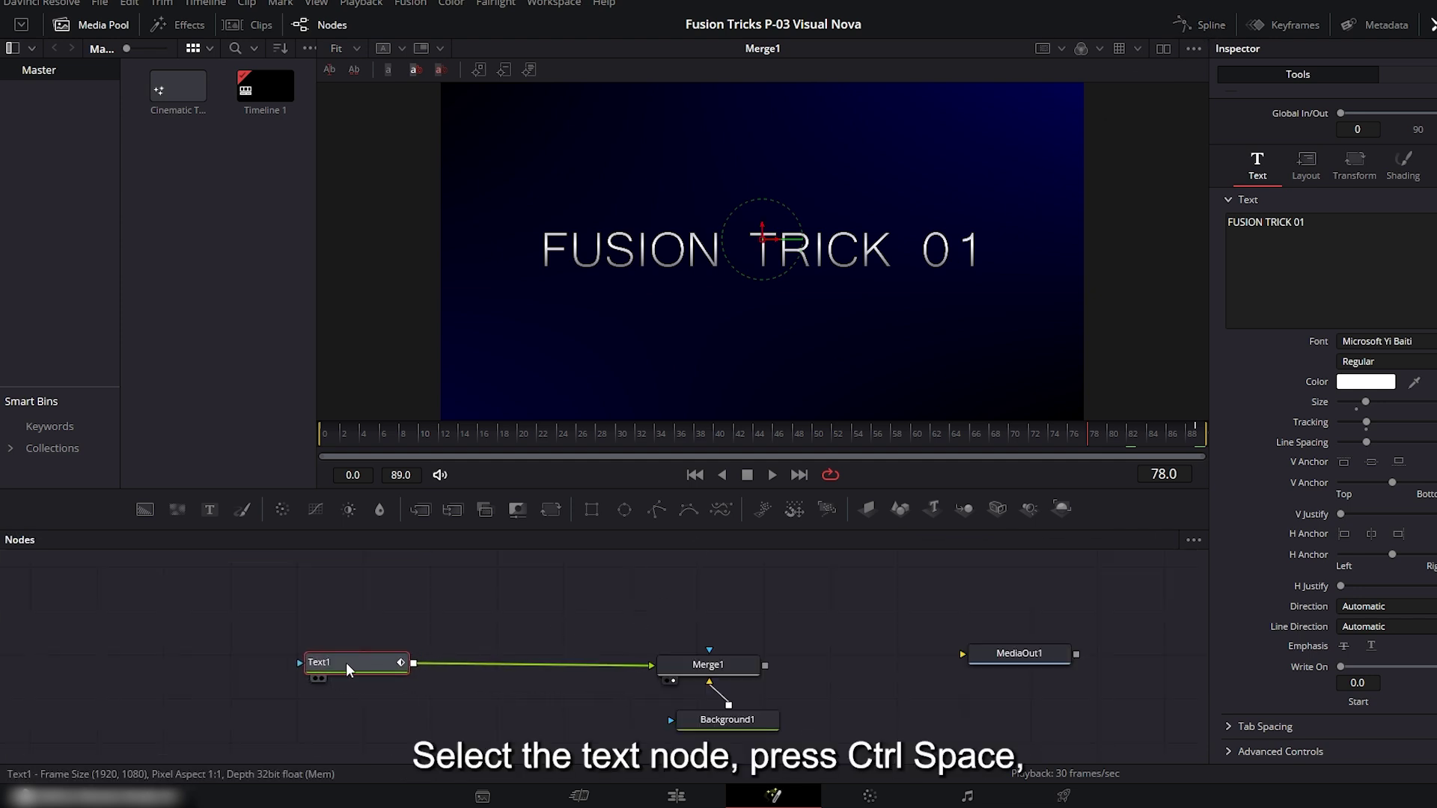
key(ctrl+space)
text(dv)
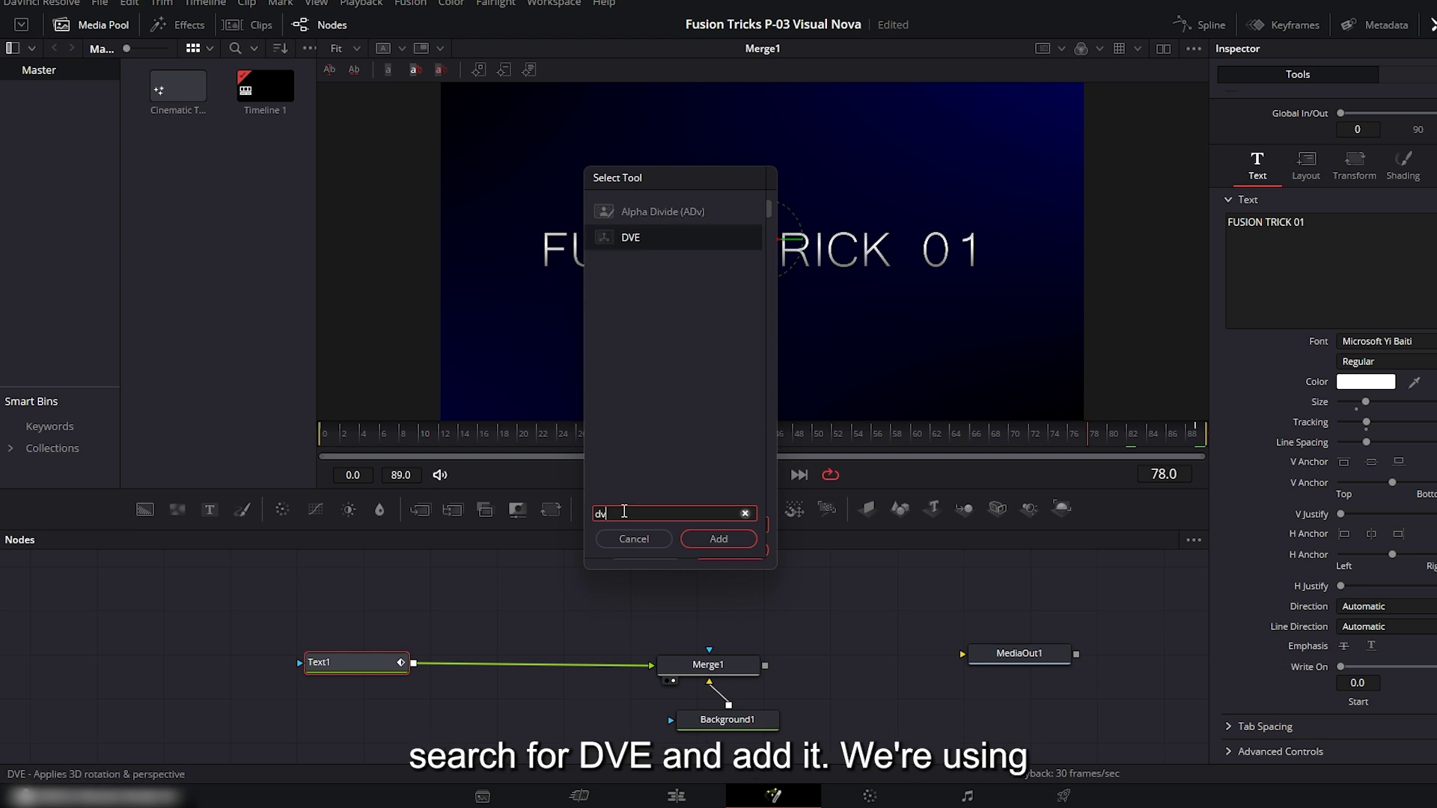
click(716, 538)
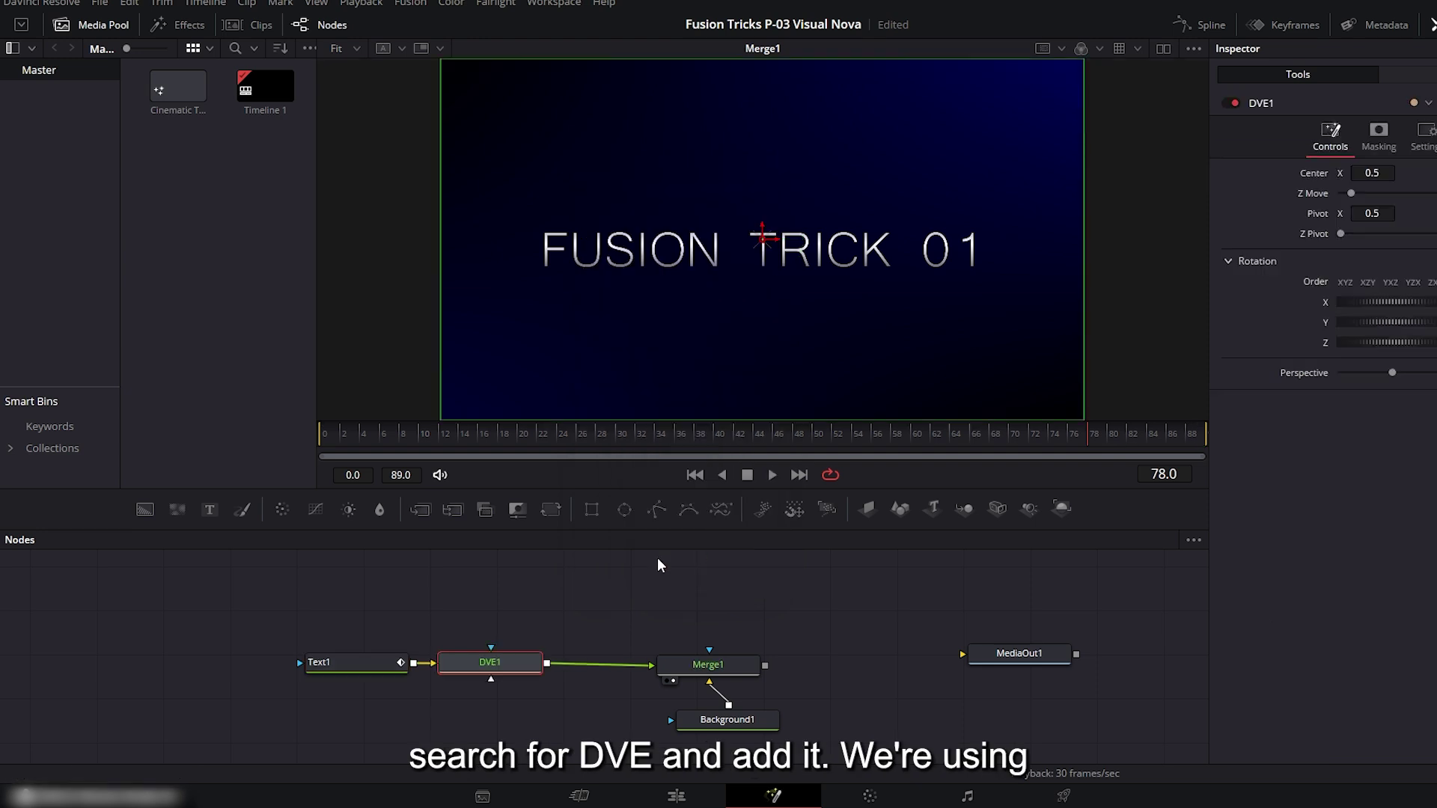
drag(495, 662, 527, 640)
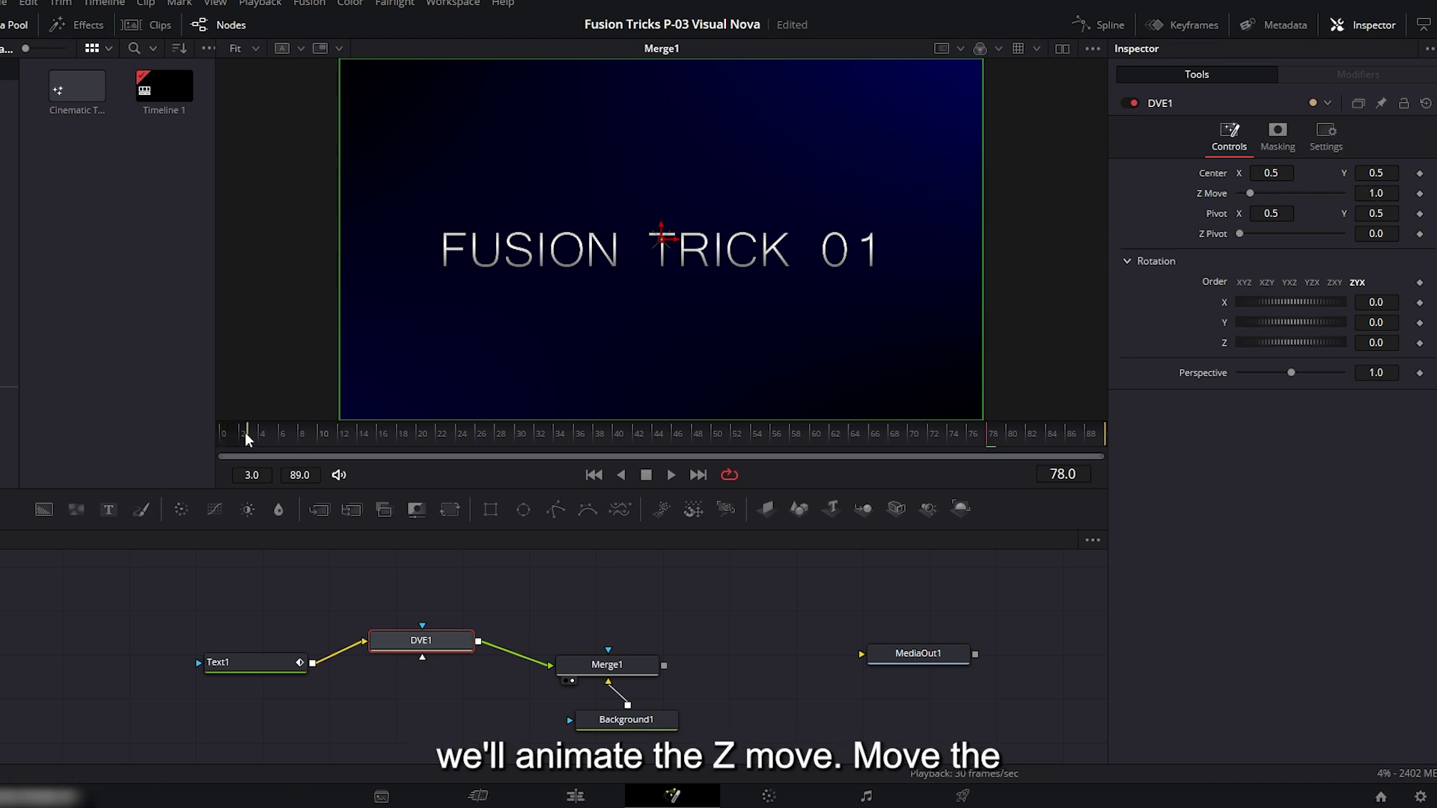
Animate DVE1 Z Move from 0 at frame 0 to 1.0 at frame 18 and play it back.
drag(324, 431, 372, 432)
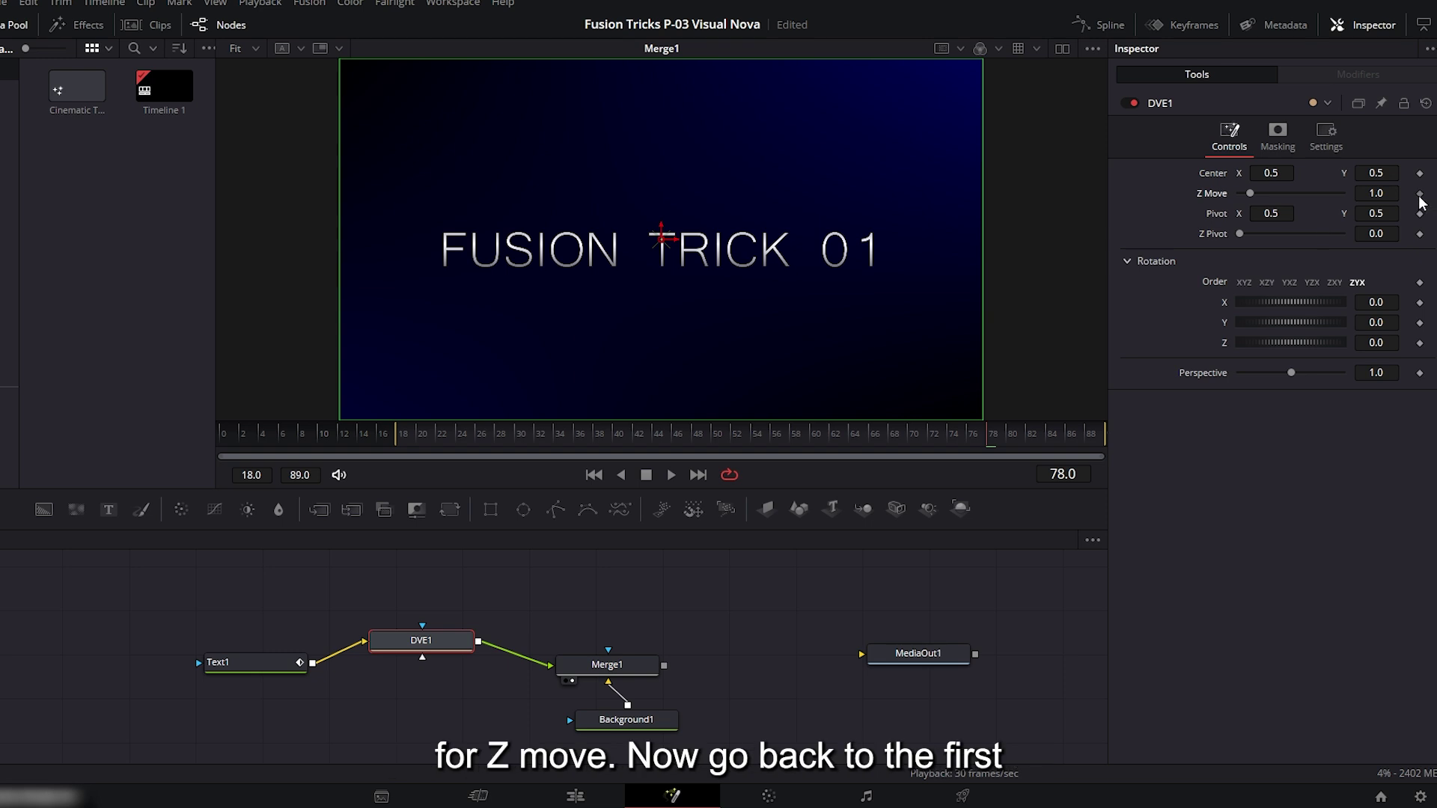
drag(396, 435, 204, 451)
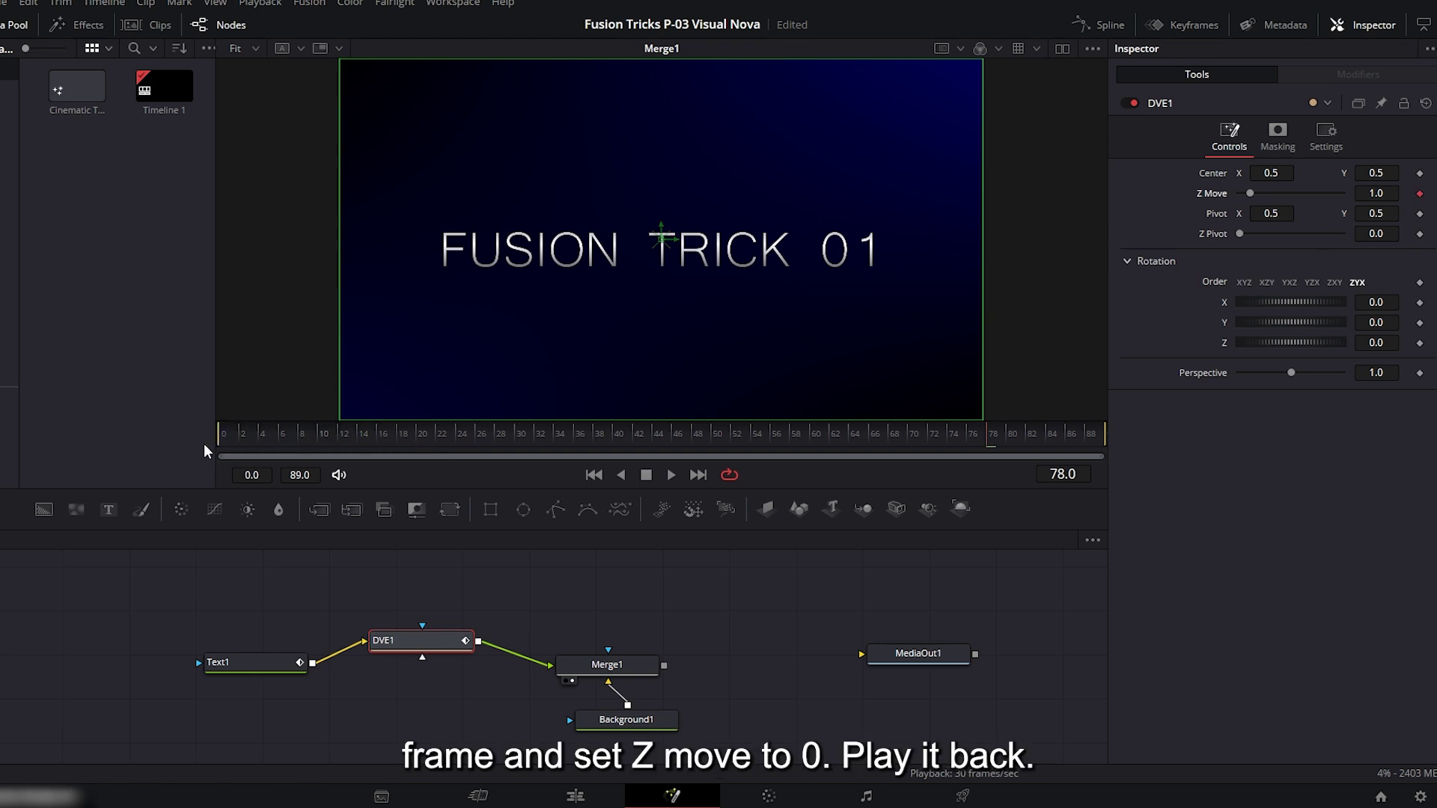
key(Home)
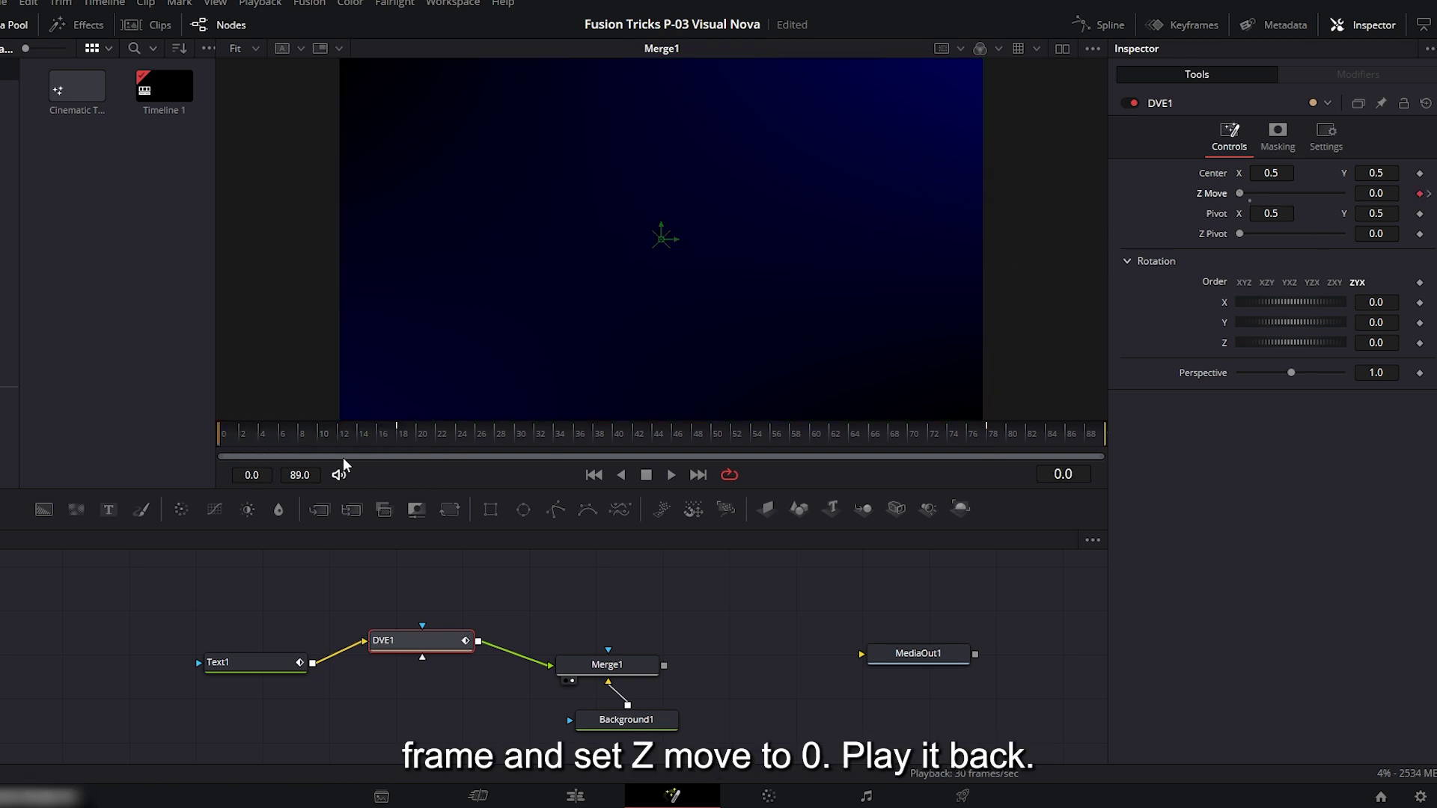
key(space)
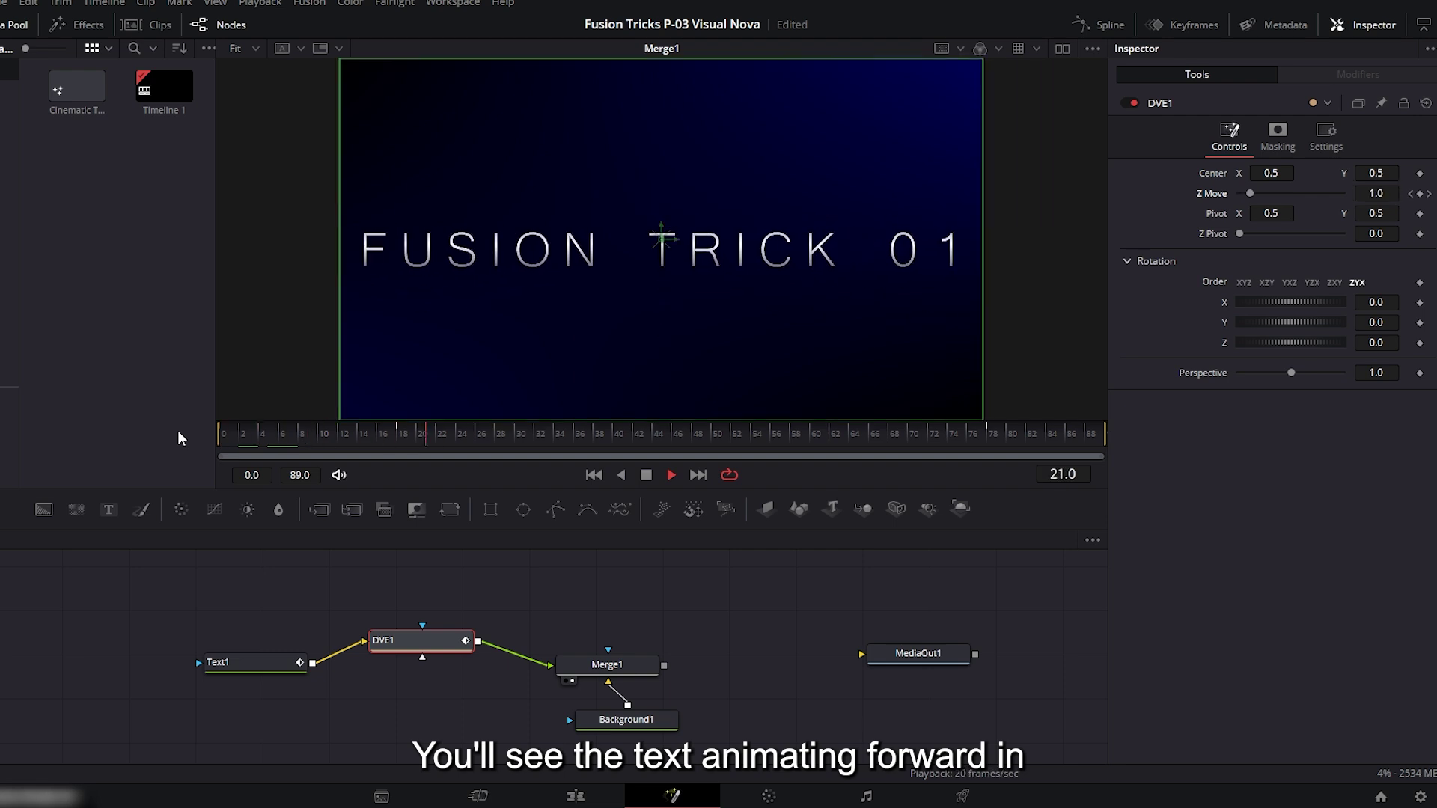
drag(326, 435, 186, 435)
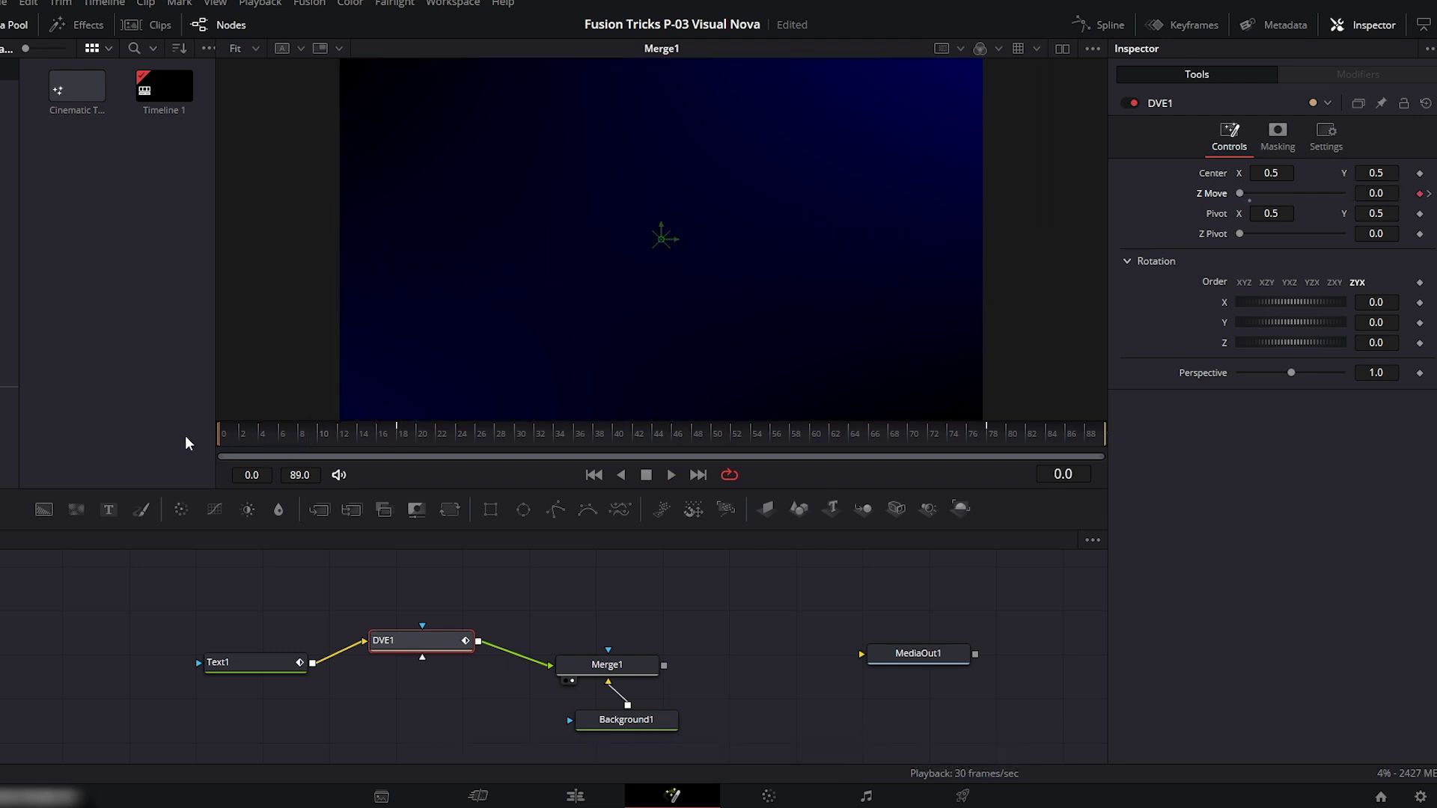
key(space)
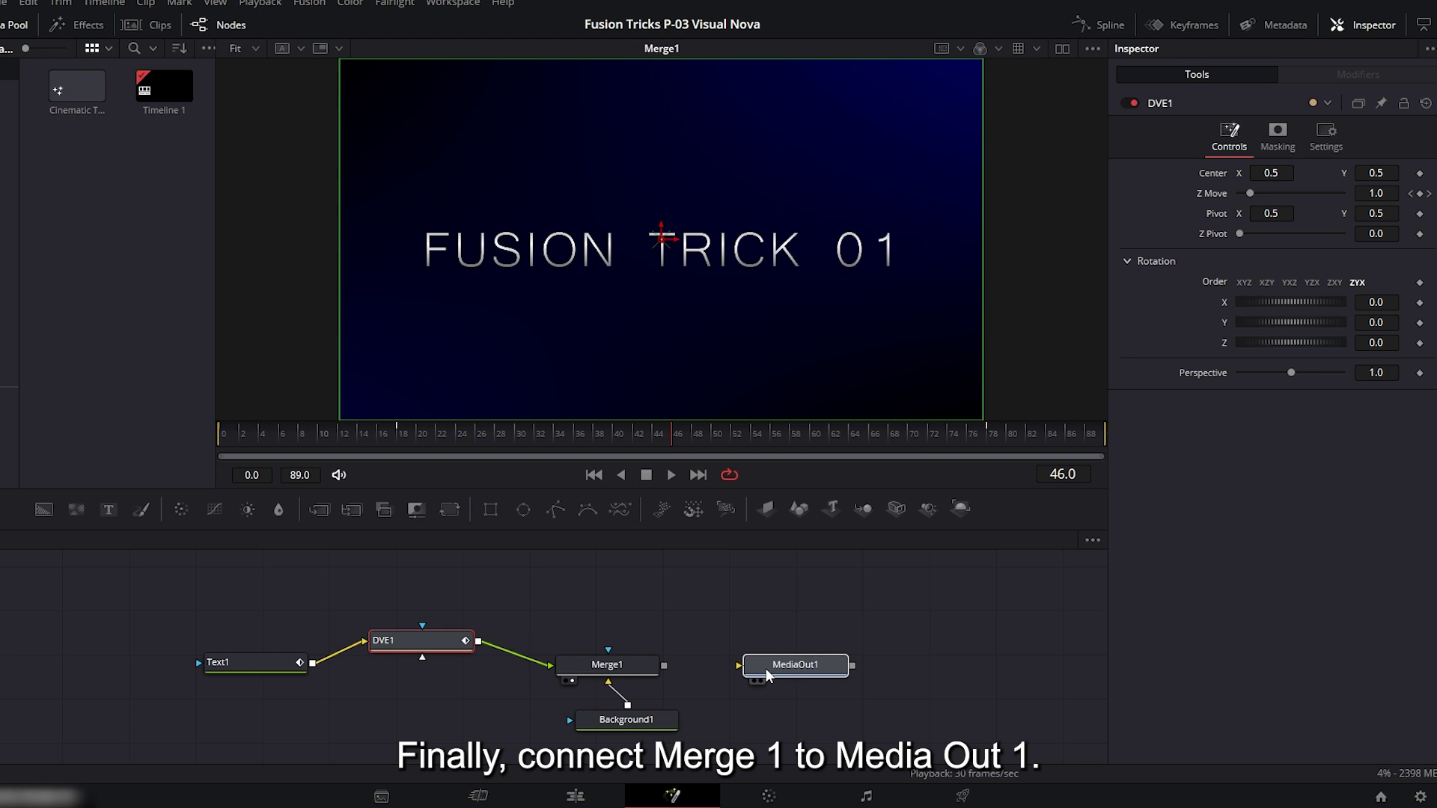
Connect Merge1's output to MediaOut1 and play Timeline 1 on the Edit page.
click(766, 667)
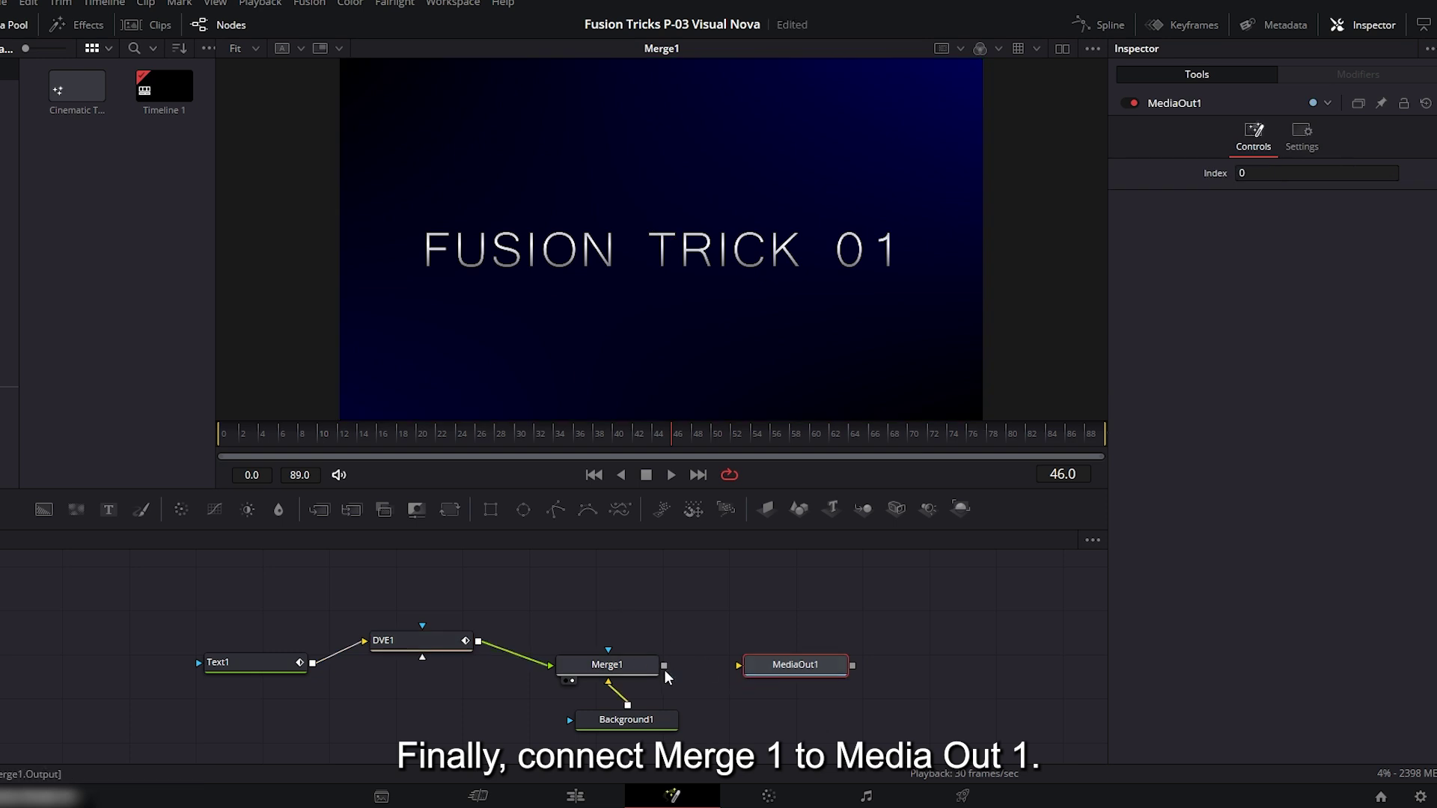
drag(751, 667, 797, 671)
click(575, 796)
key(space)
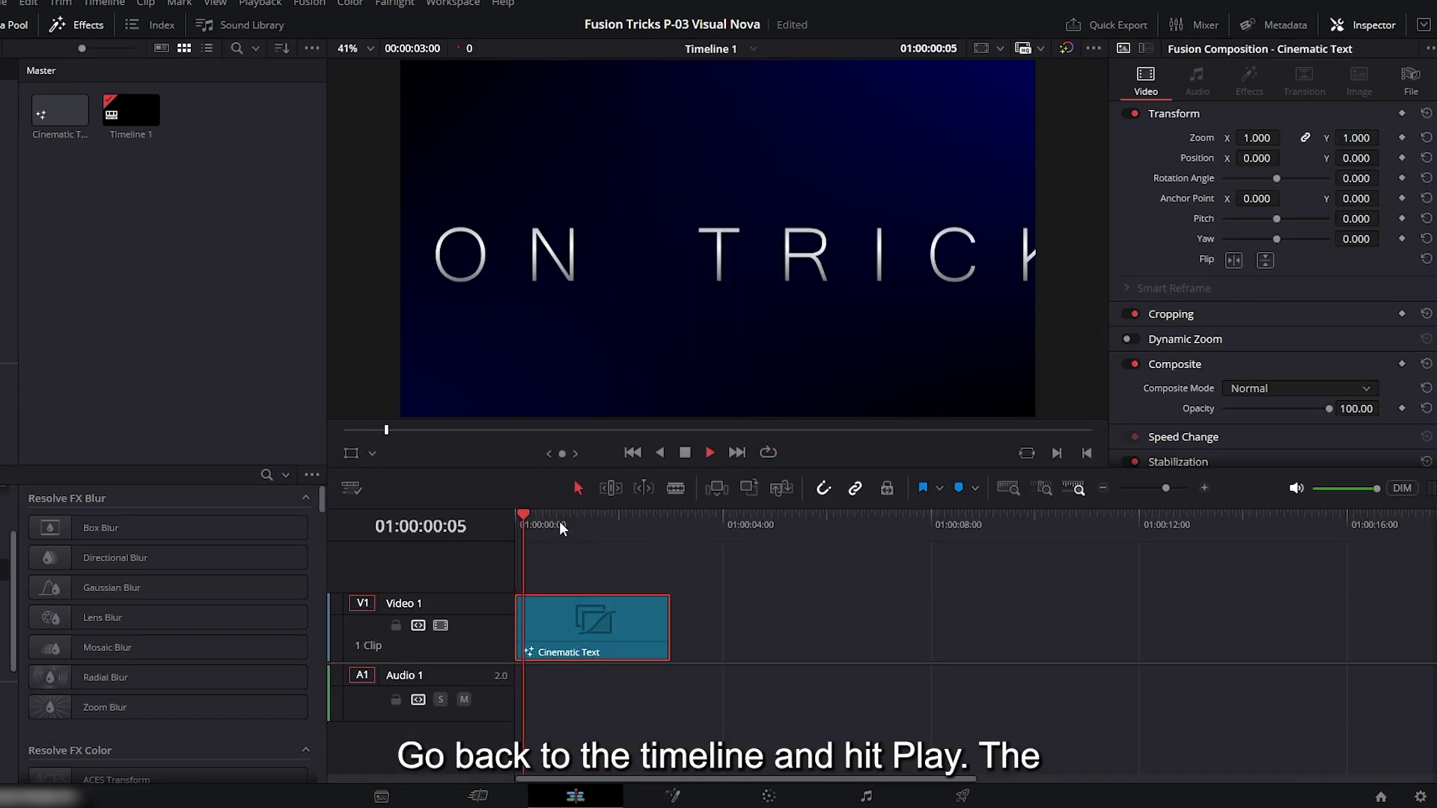
click(524, 514)
key(space)
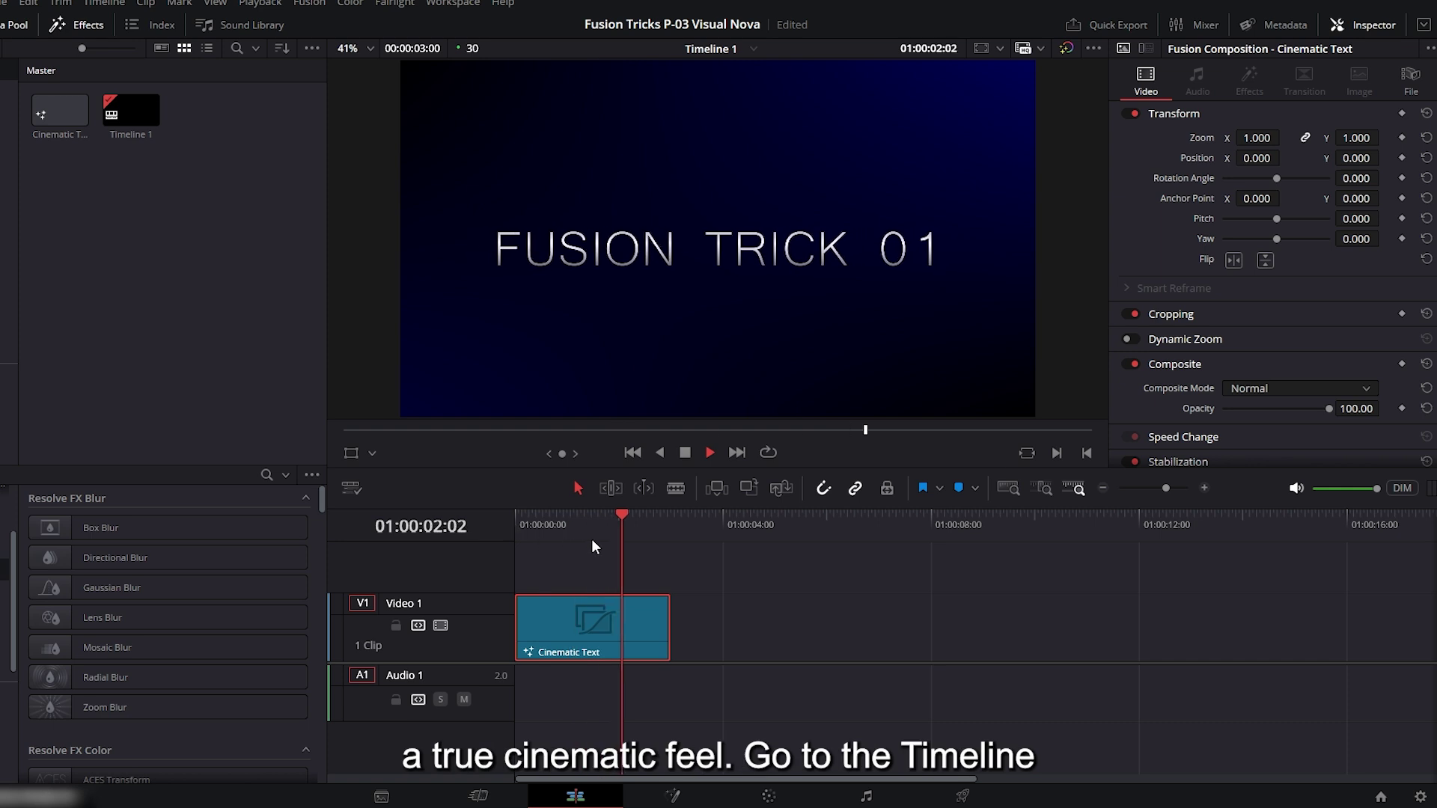
Apply 2.35 output blanking to the timeline and play the letterboxed title from the start.
click(104, 4)
mouse_move(194, 696)
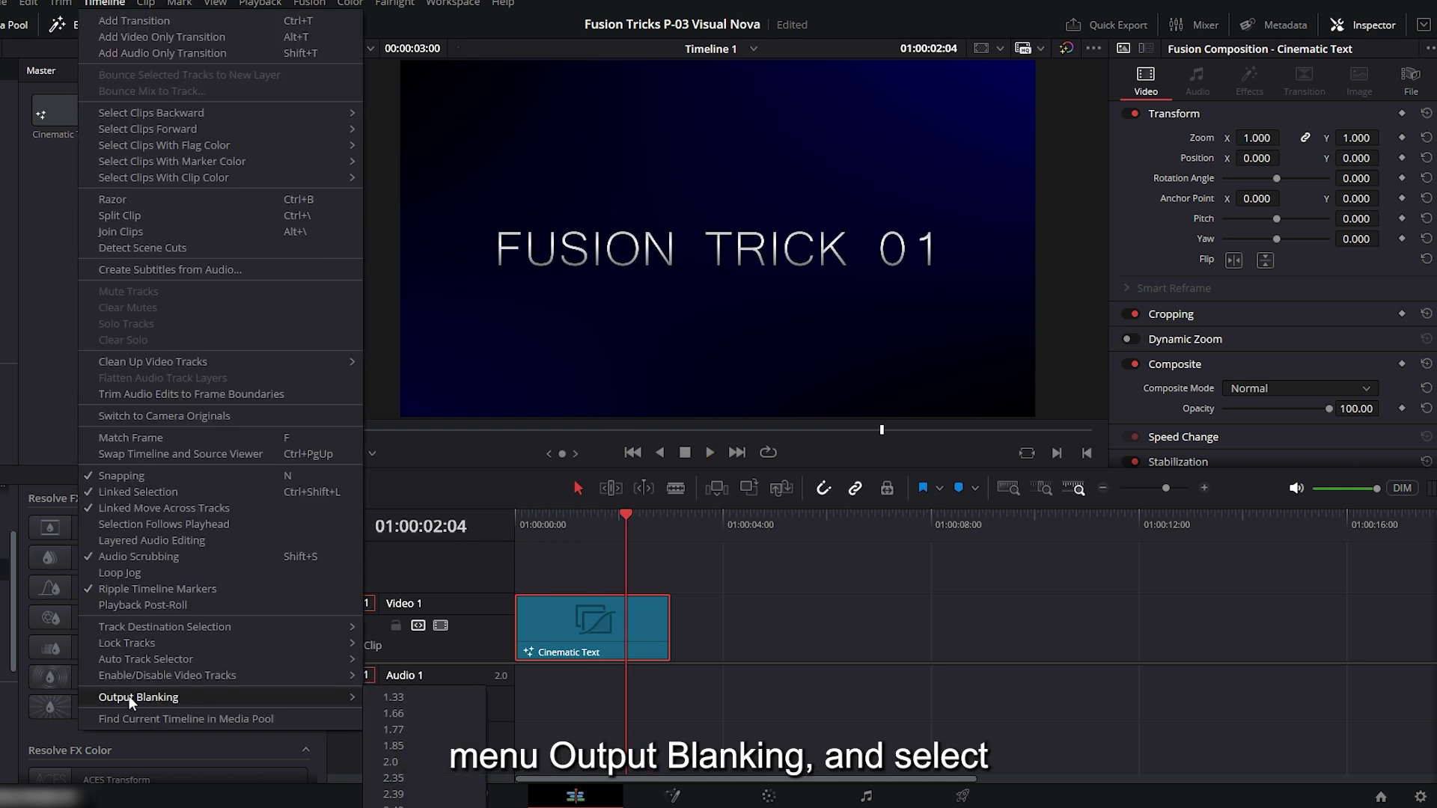
click(414, 778)
key(Home)
key(space)
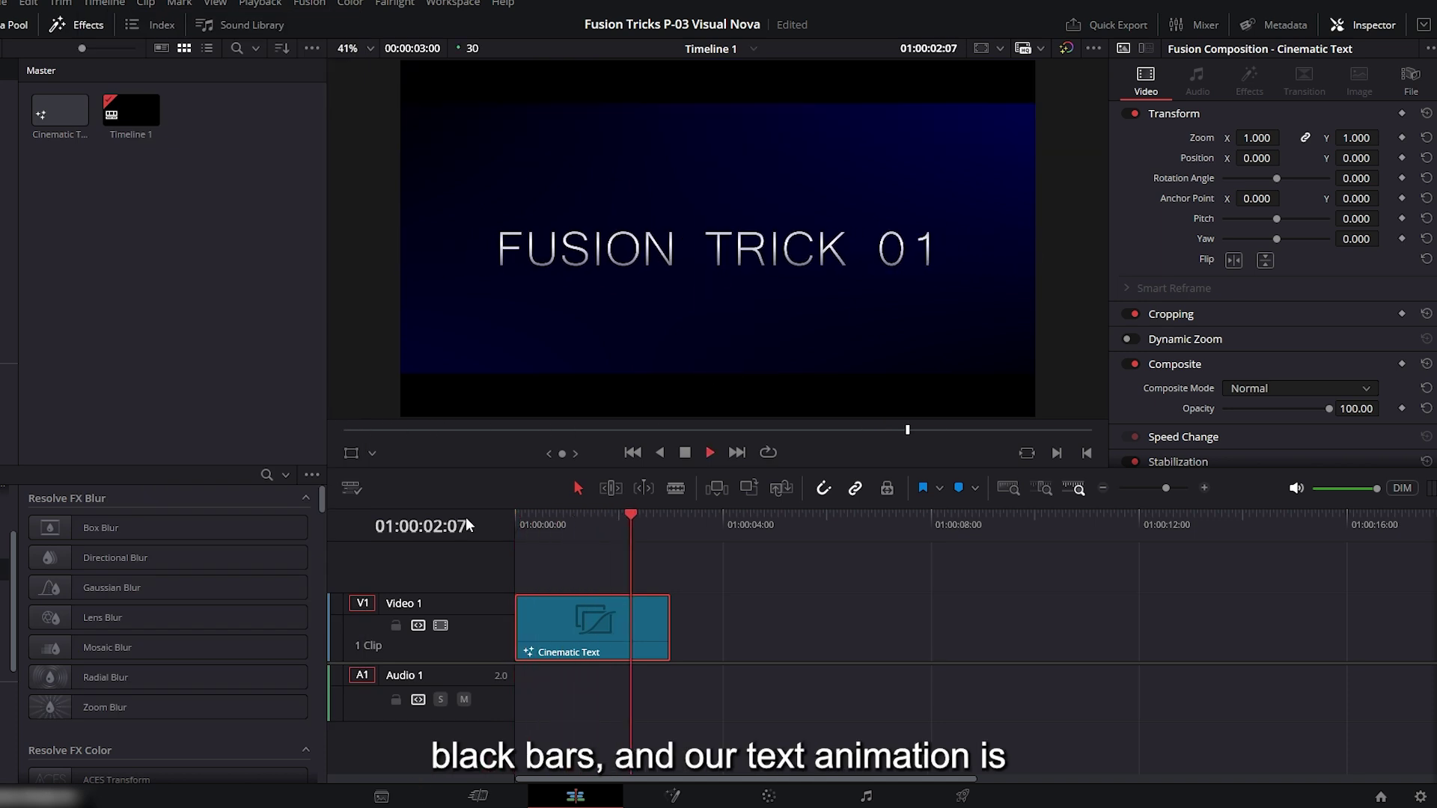
key(Home)
key(space)
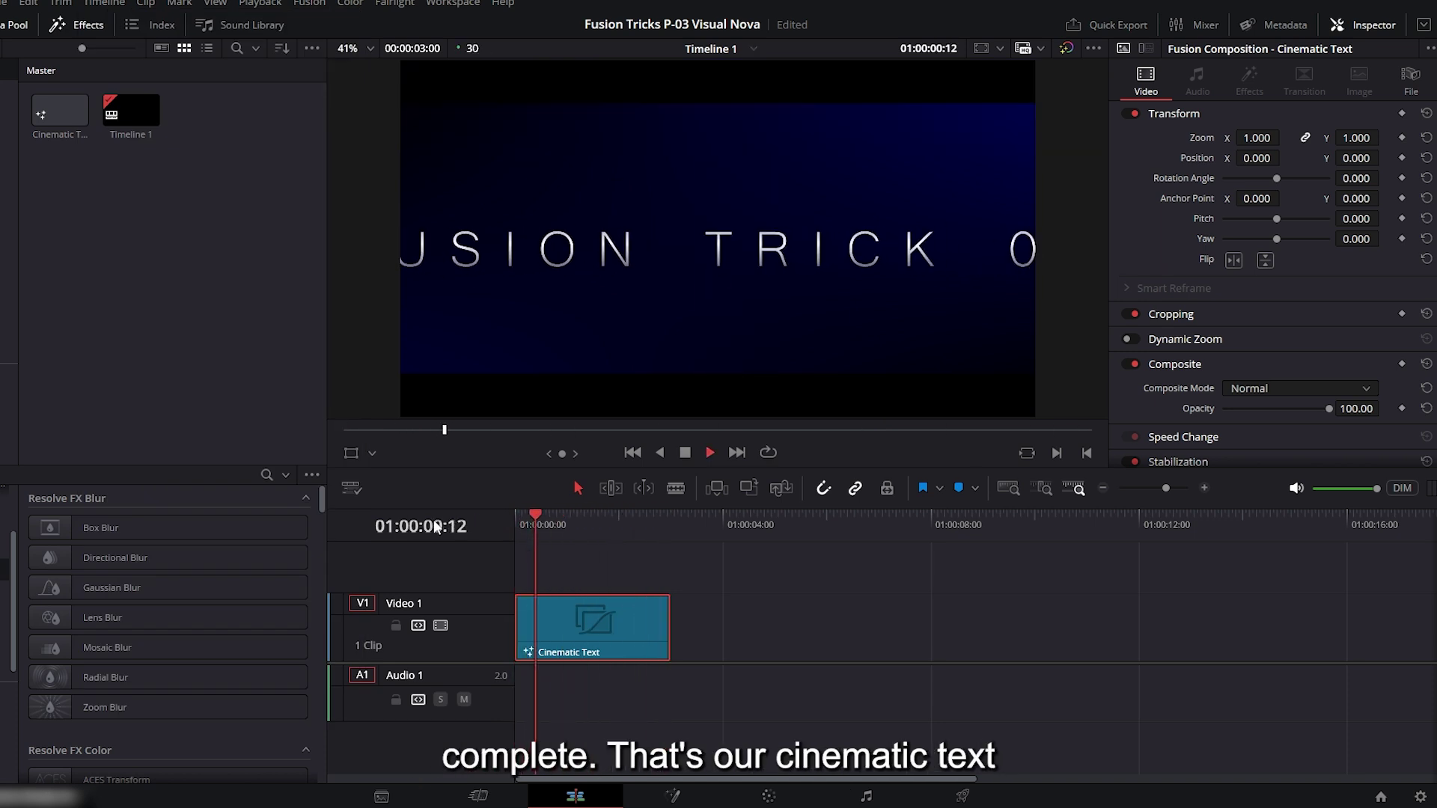